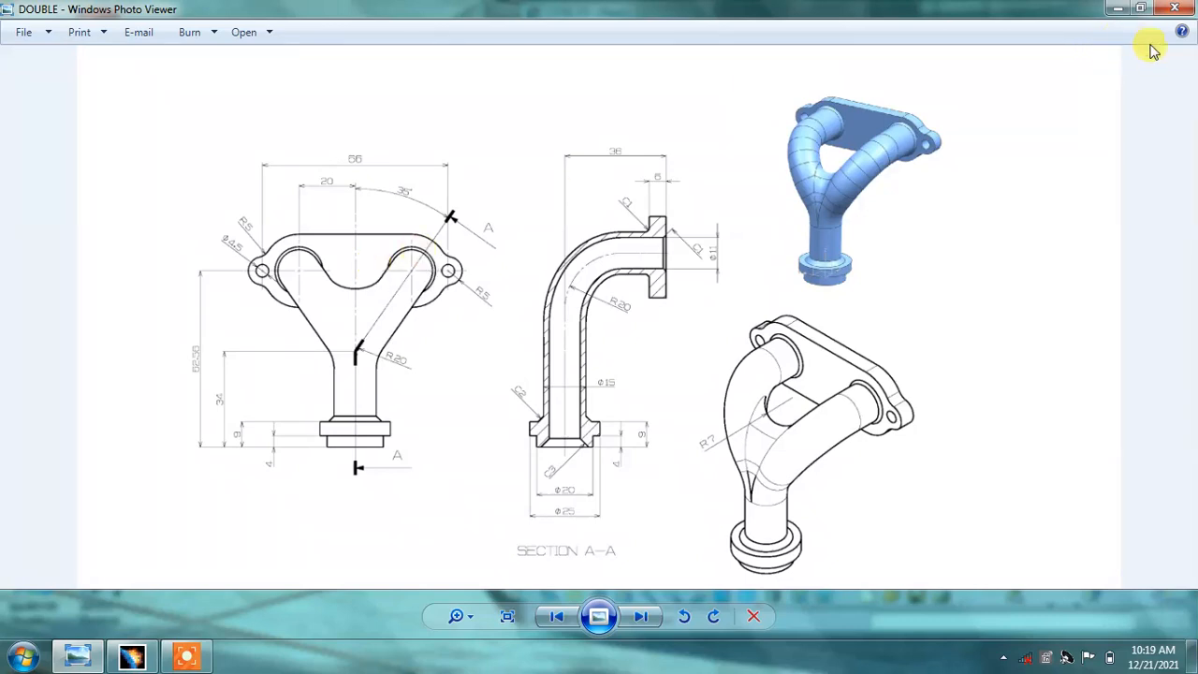
# - Place the reference drawing beside the CATIA part and examine its front, section and isometric views for the pipe's dimensions
pyautogui.click(1141, 10)
pyautogui.moveTo(296, 327)
pyautogui.mouseDown()
pyautogui.moveTo(240, 321)
pyautogui.moveTo(234, 332)
pyautogui.mouseUp()
pyautogui.click(784, 362)
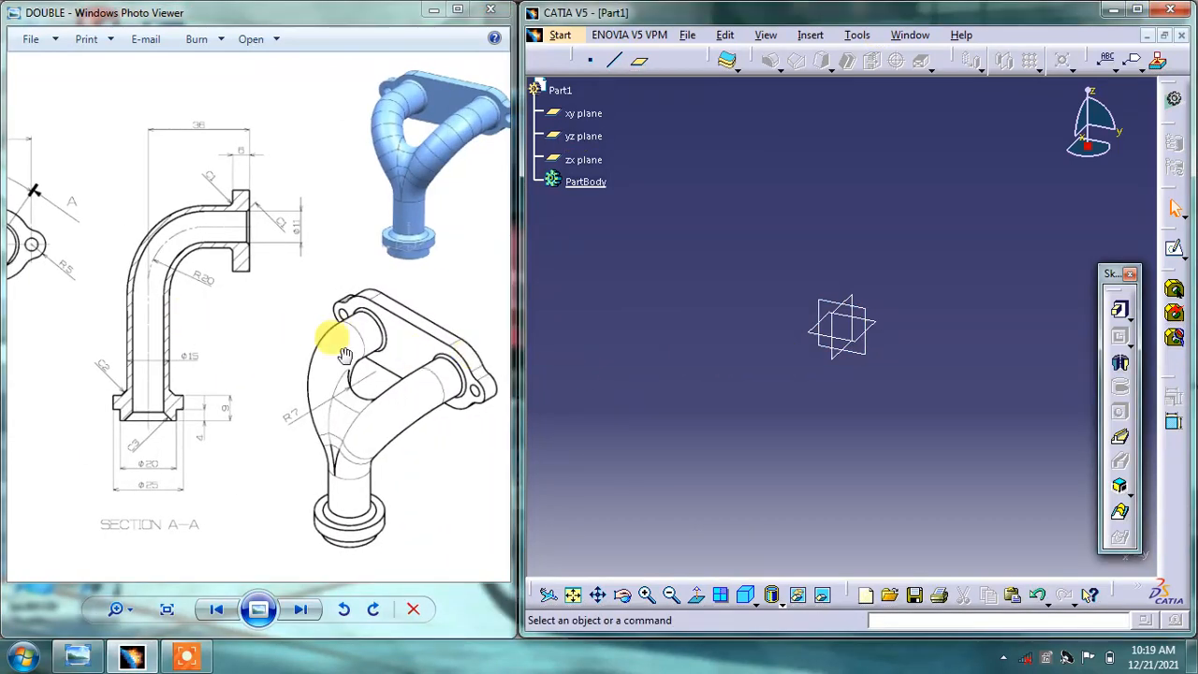
pyautogui.moveTo(260, 290); pyautogui.dragTo(363, 276)
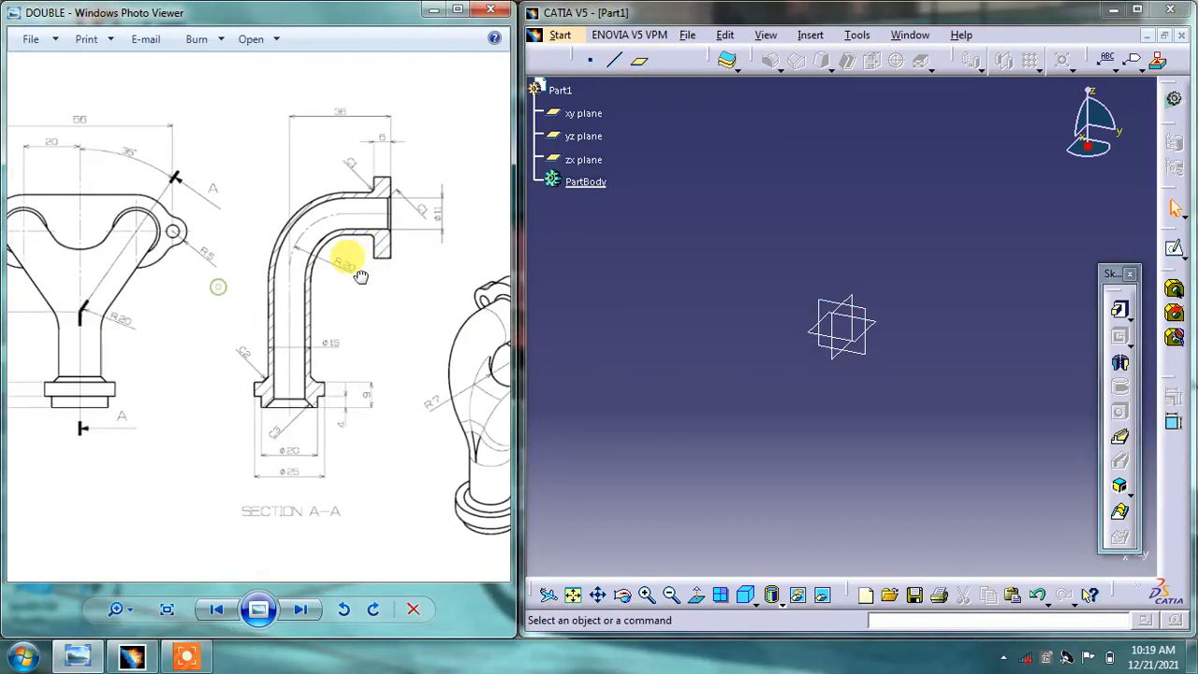
pyautogui.moveTo(81, 280); pyautogui.dragTo(208, 281)
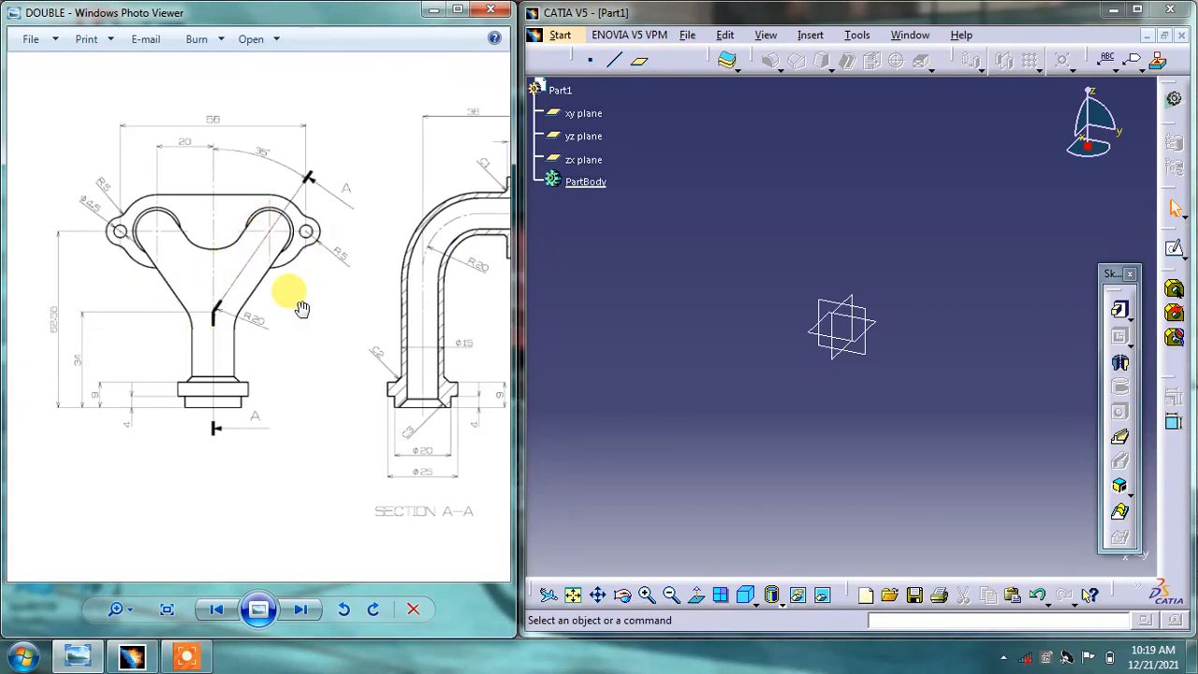
pyautogui.moveTo(348, 289); pyautogui.dragTo(233, 325)
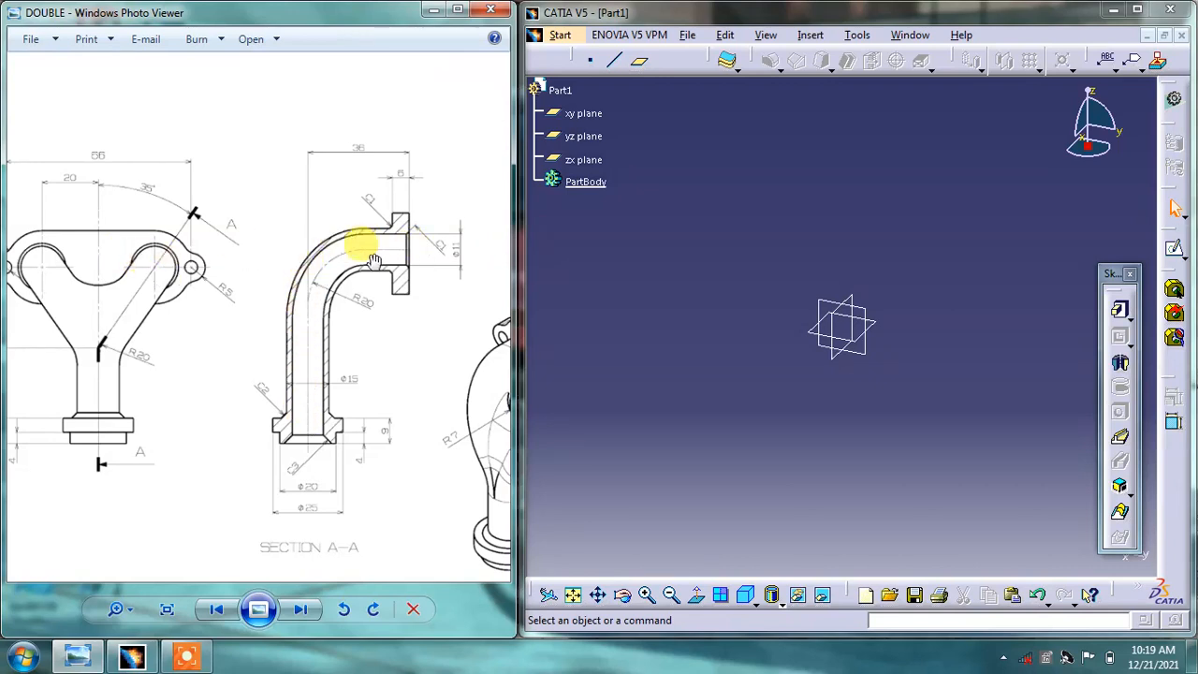
pyautogui.moveTo(355, 253); pyautogui.dragTo(99, 276)
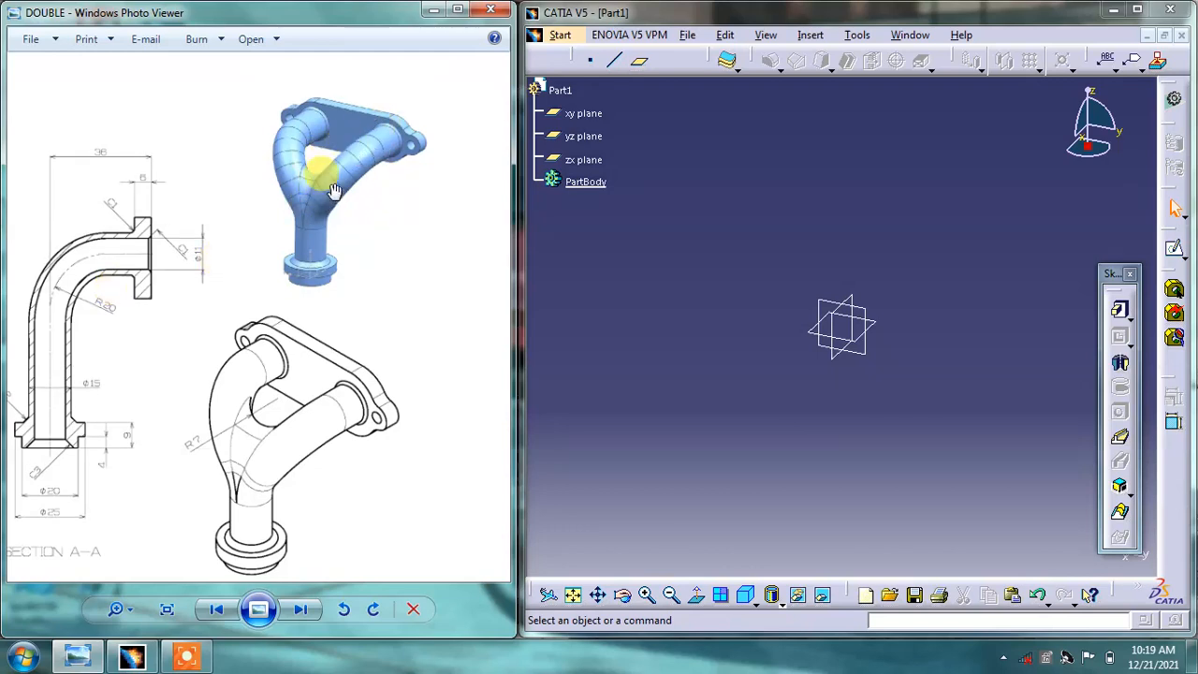
pyautogui.moveTo(259, 181); pyautogui.dragTo(356, 196)
pyautogui.moveTo(168, 228); pyautogui.dragTo(381, 223)
pyautogui.scroll(3, 227, 249)
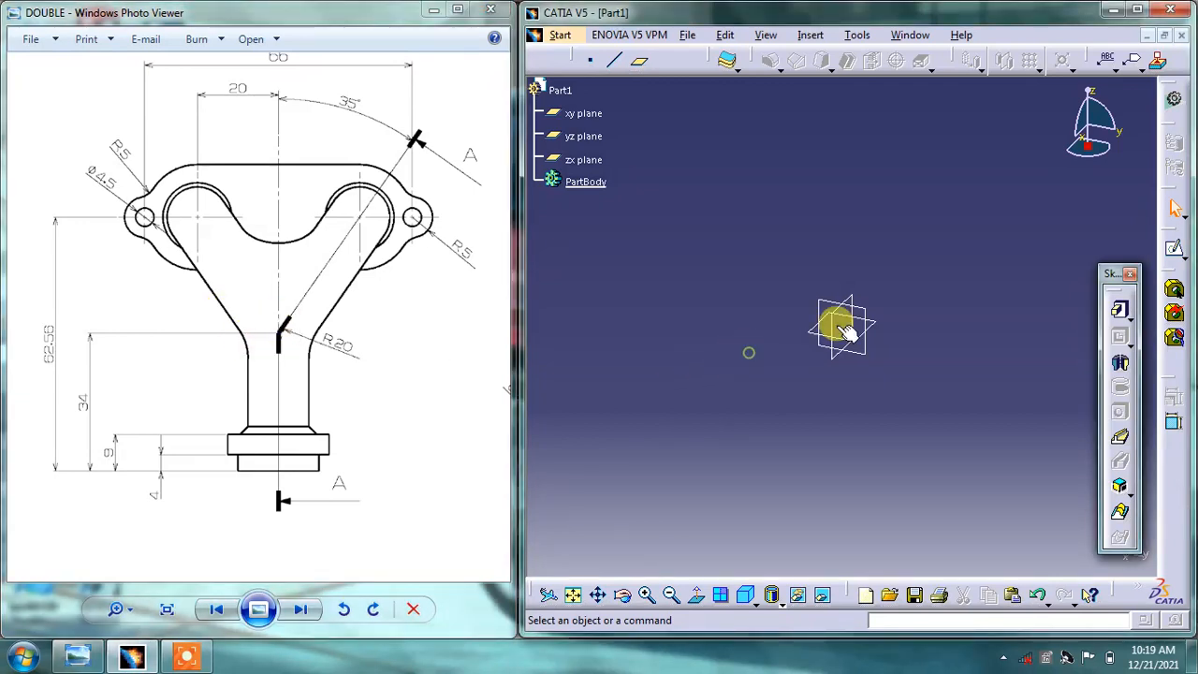
# - On the yz plane, sketch a profile with a vertical line about 71 mm long from the origin and a slanted line rising outward from its upper end
pyautogui.click(827, 301)
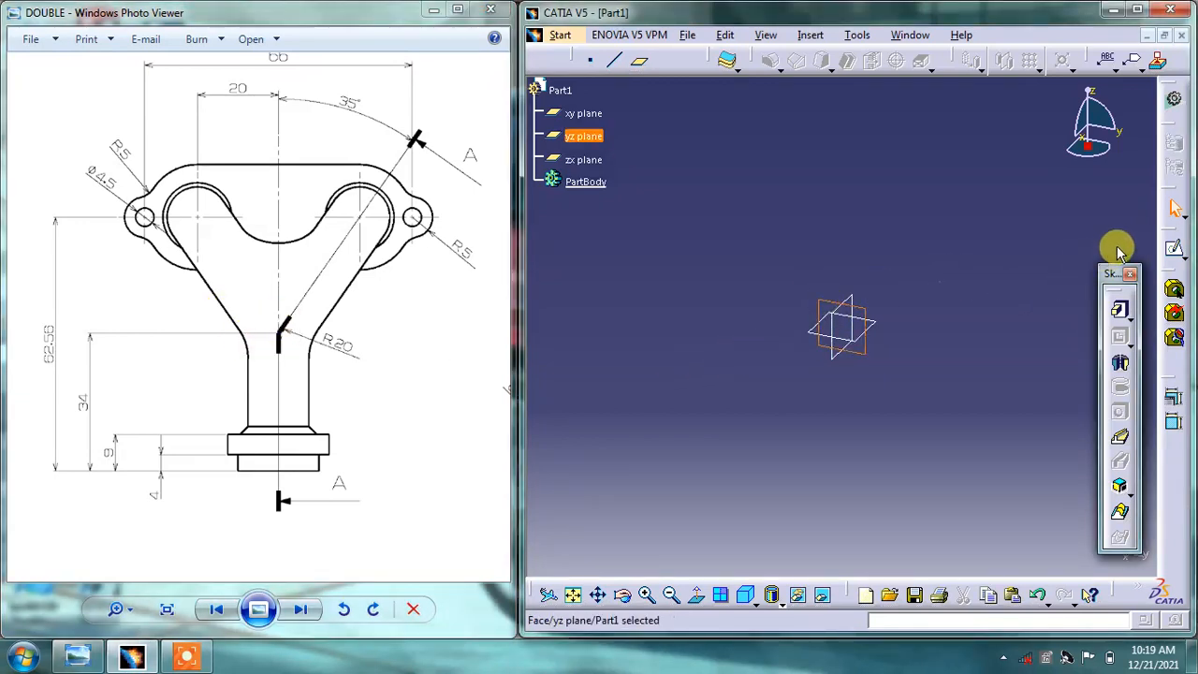
pyautogui.click(1172, 252)
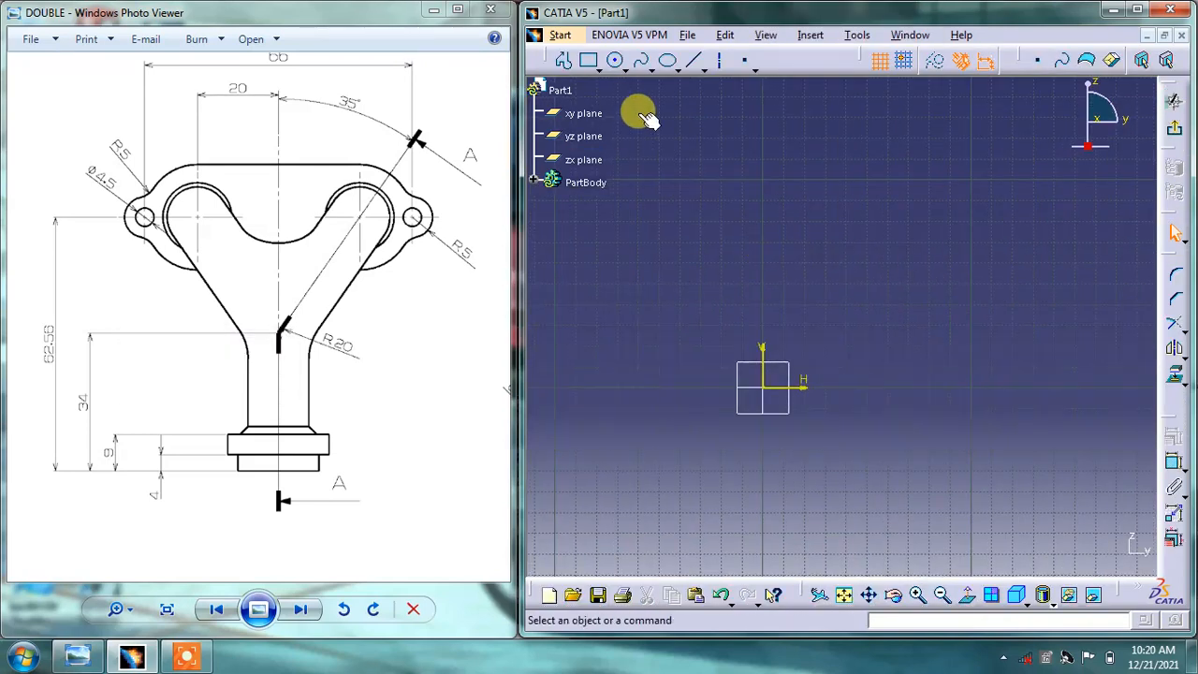
pyautogui.click(565, 65)
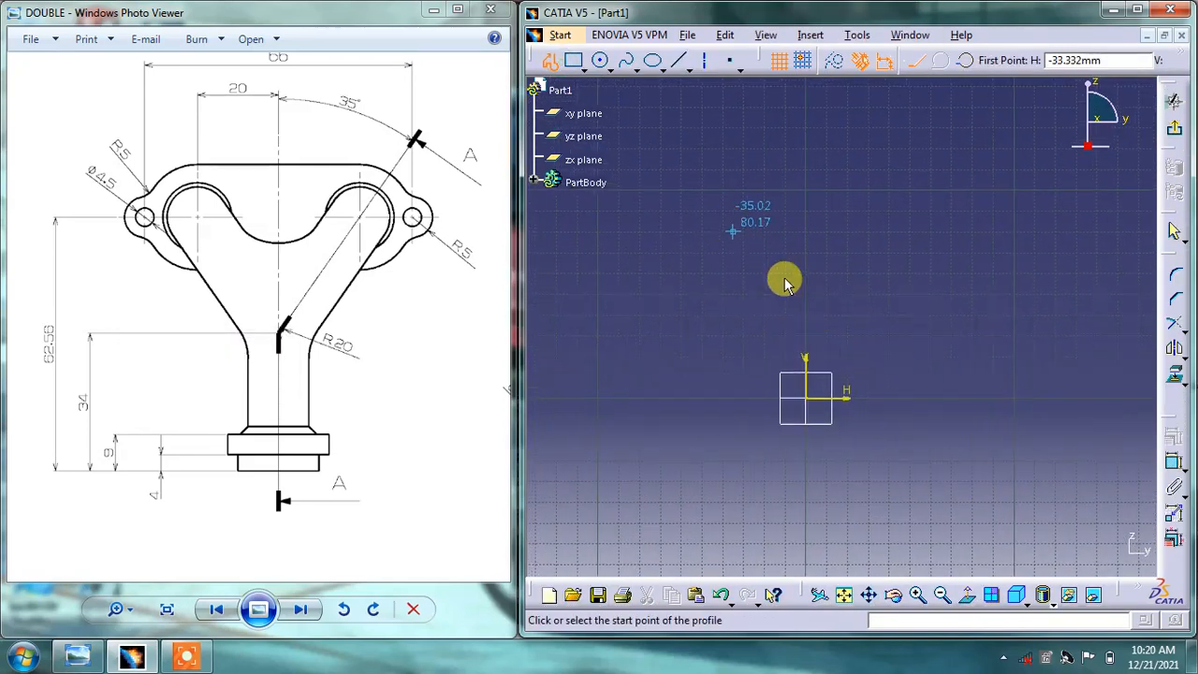
pyautogui.click(808, 398)
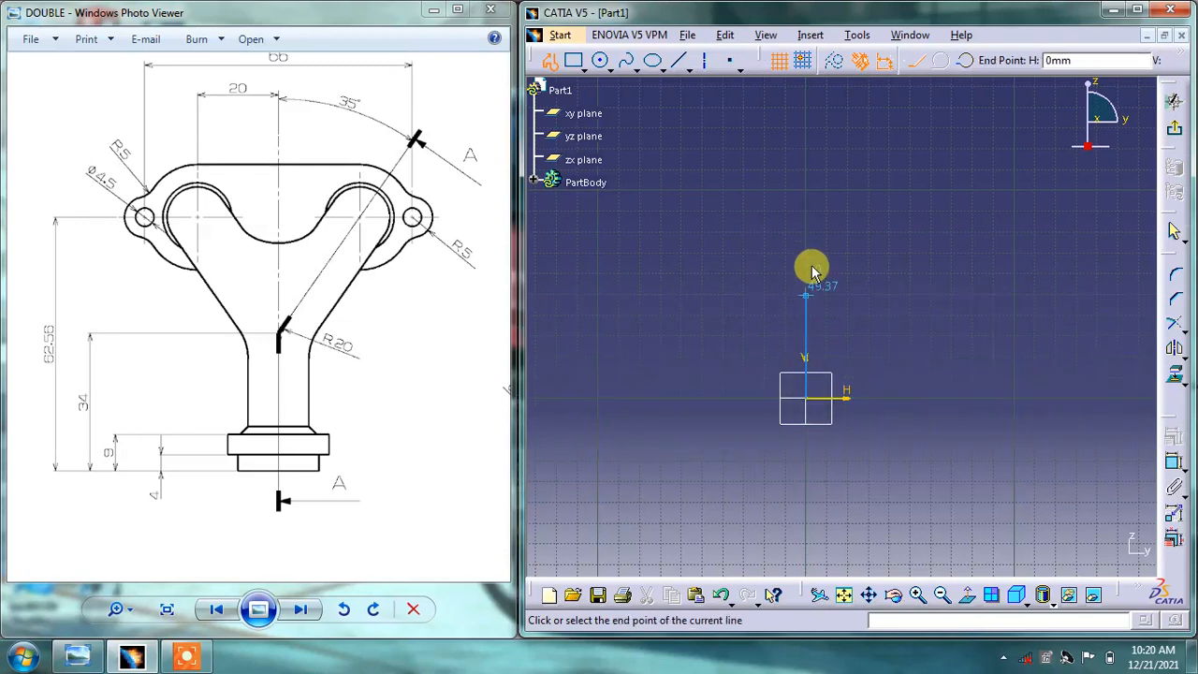
pyautogui.click(807, 252)
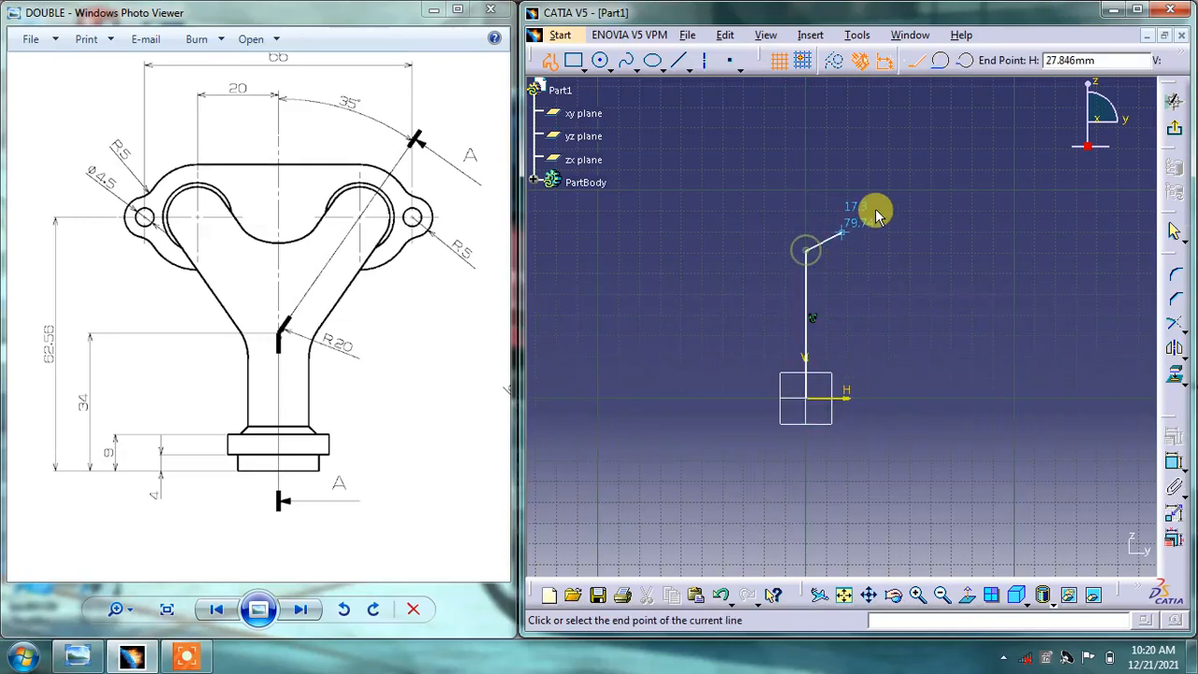
pyautogui.doubleClick(882, 148)
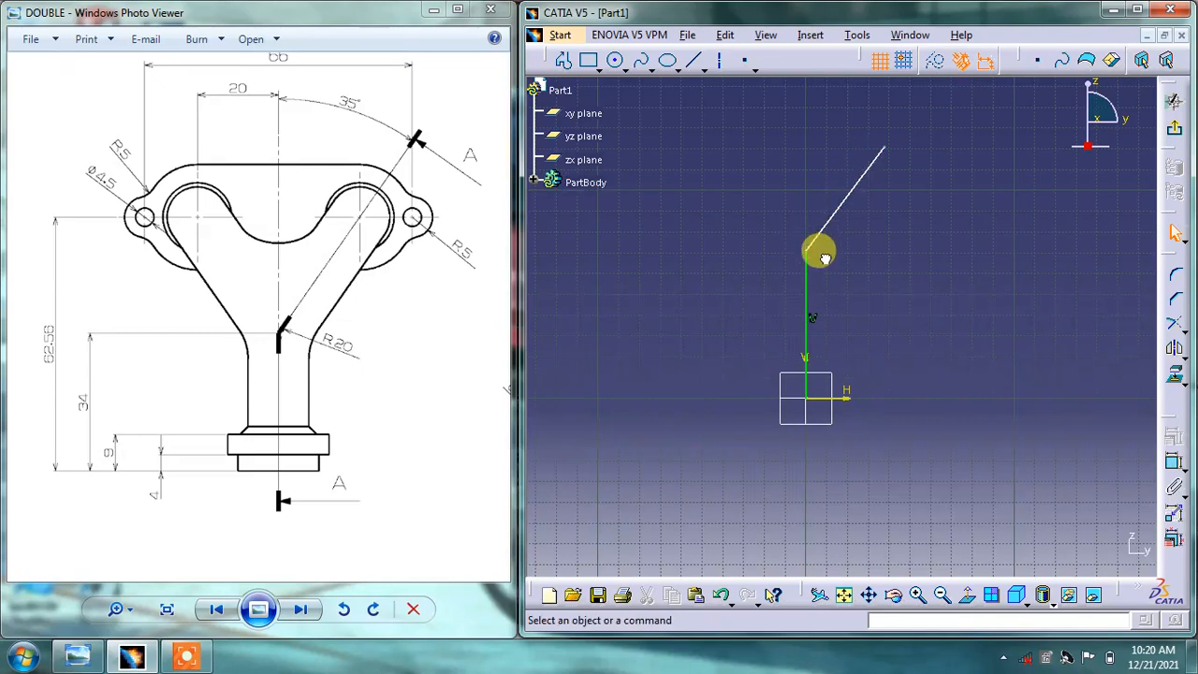
pyautogui.click(705, 226)
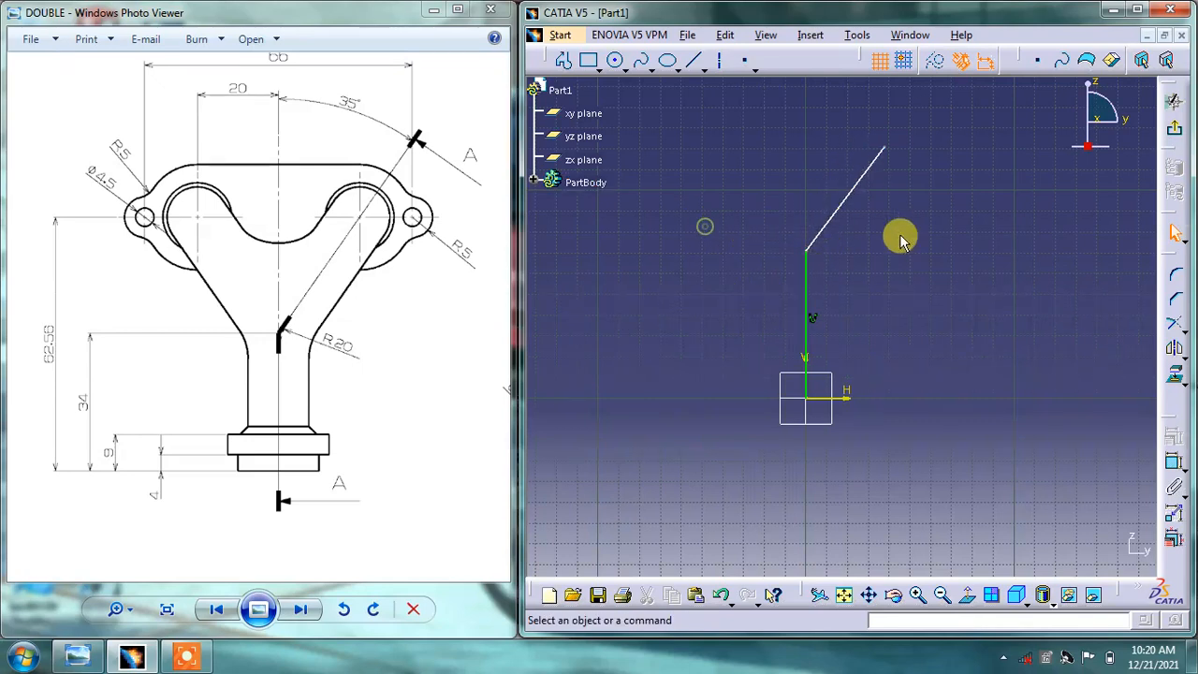
# - Dimension the vertical line's length and set it to 34 mm
pyautogui.click(1174, 462)
pyautogui.click(804, 318)
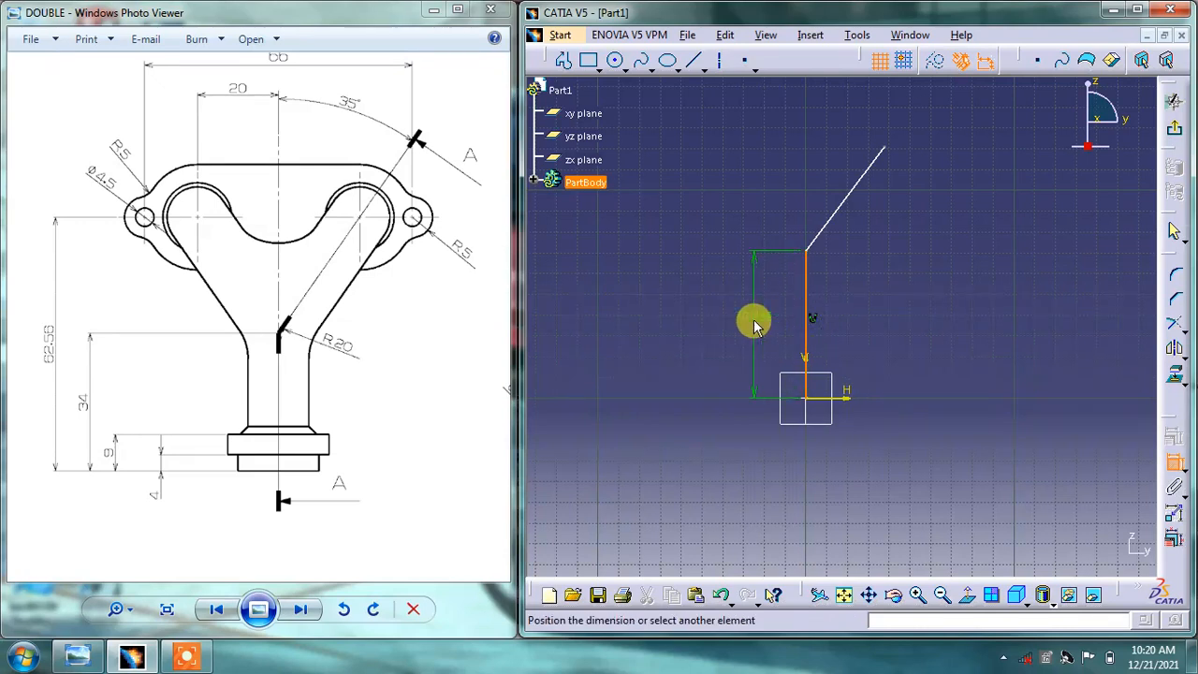
pyautogui.click(754, 316)
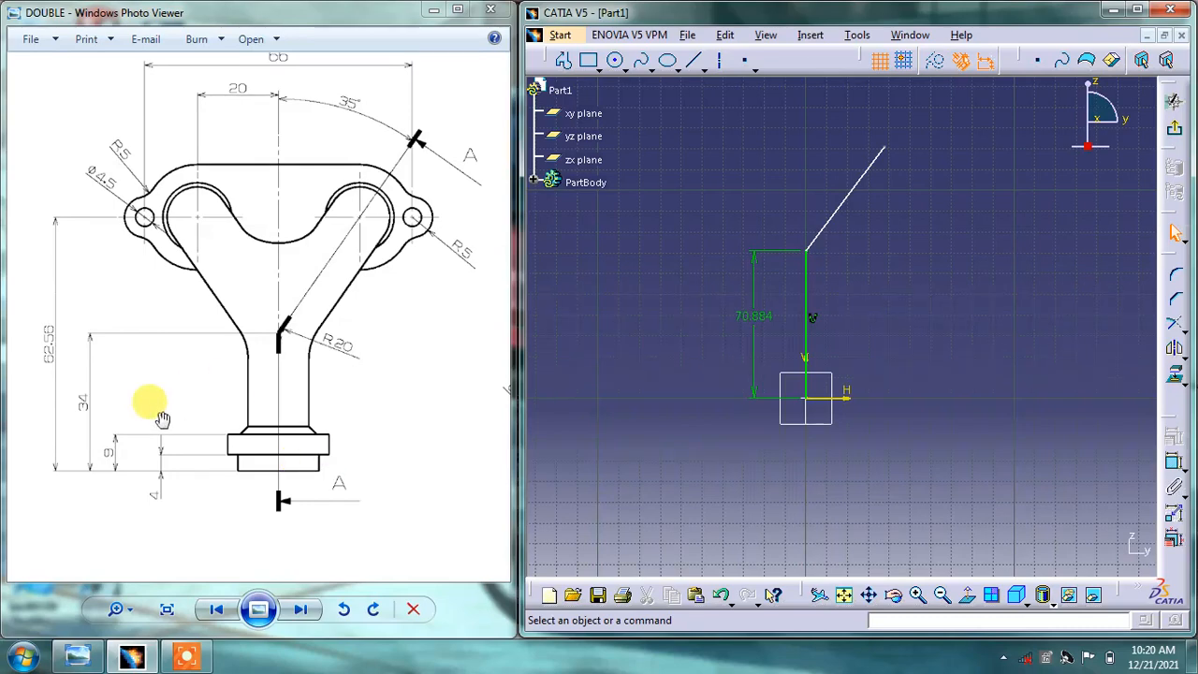
pyautogui.doubleClick(754, 319)
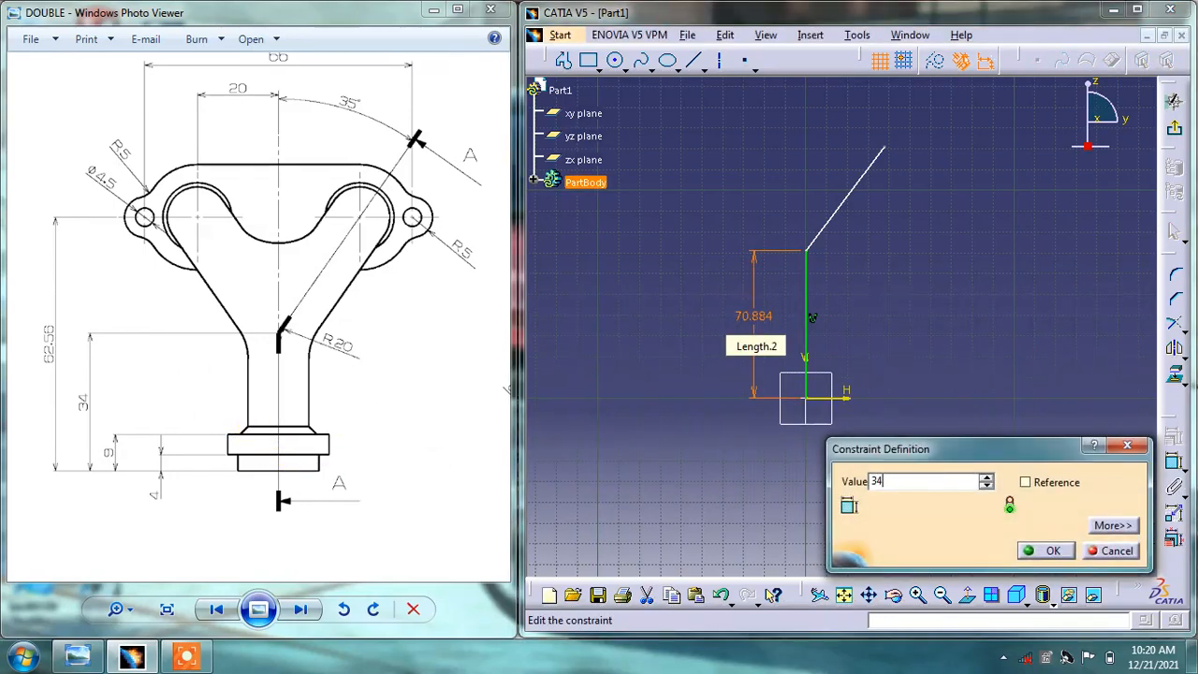
pyautogui.press('Return')
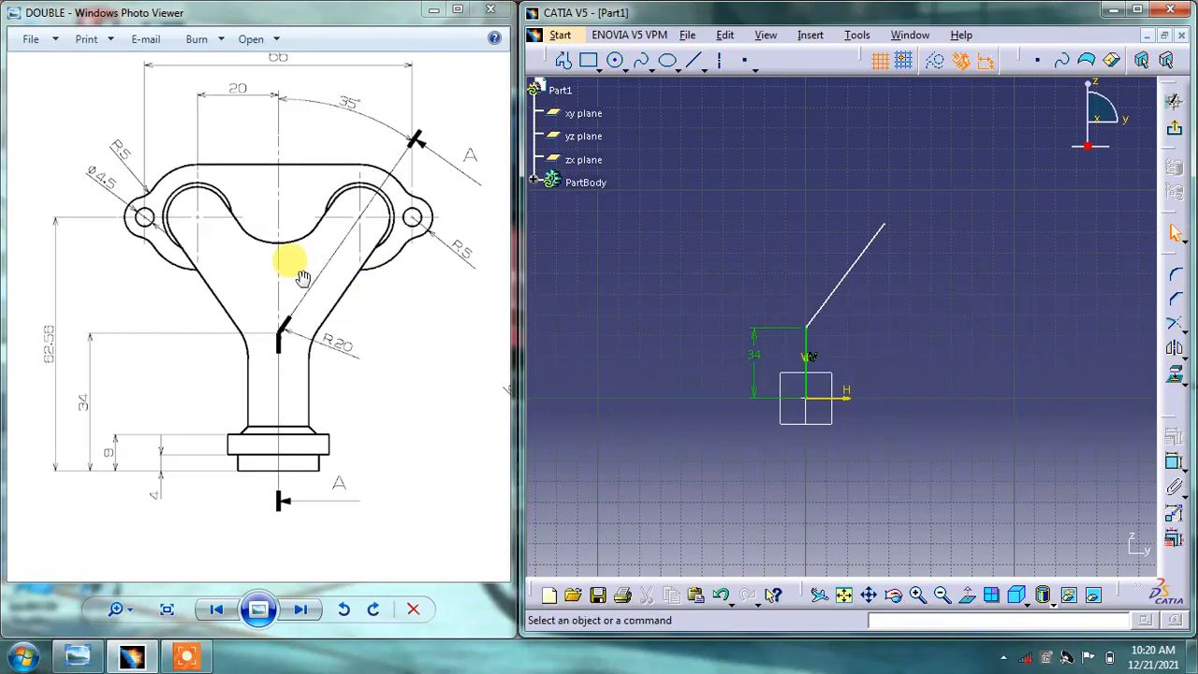
# - Dimension the height of the slanted line's upper endpoint above the horizontal axis and set it to 62.56 mm
pyautogui.moveTo(323, 281)
pyautogui.mouseDown()
pyautogui.moveTo(283, 306)
pyautogui.moveTo(299, 272)
pyautogui.mouseUp()
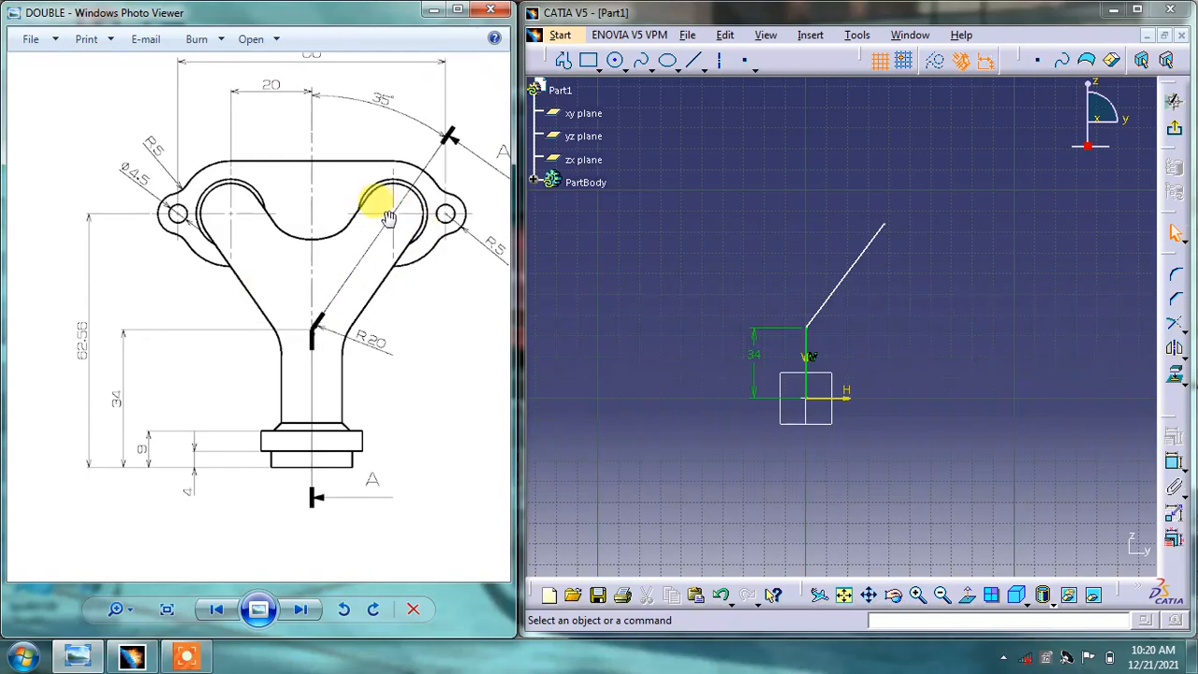
pyautogui.click(870, 316)
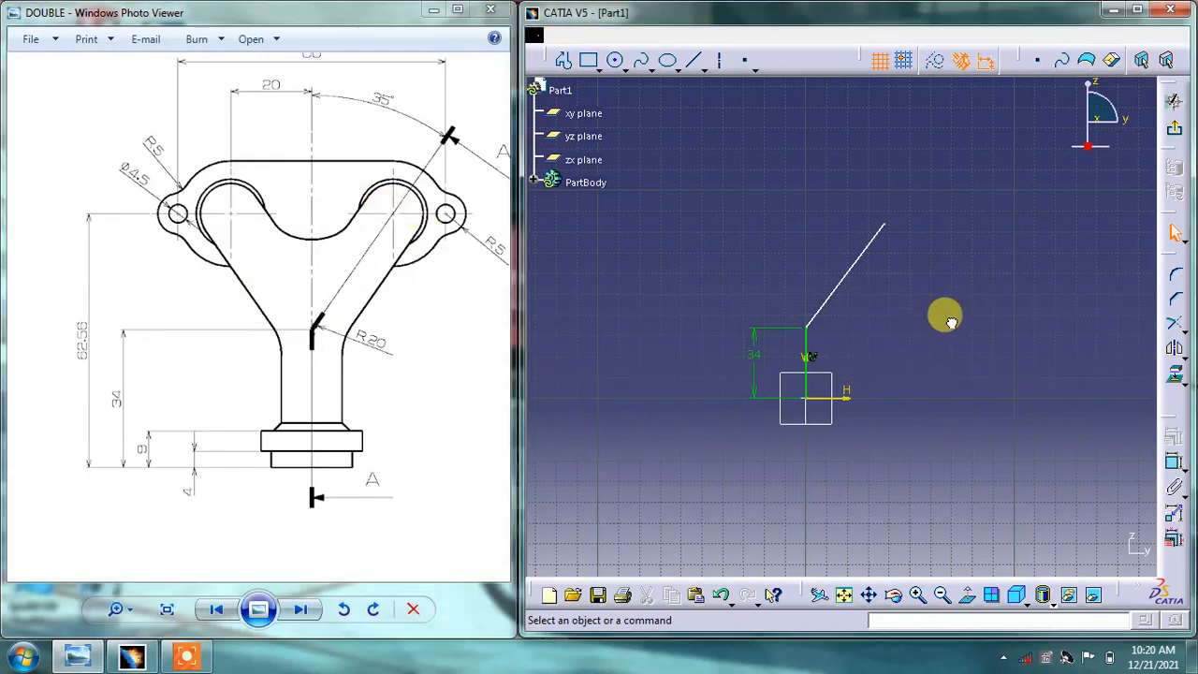
pyautogui.click(1172, 462)
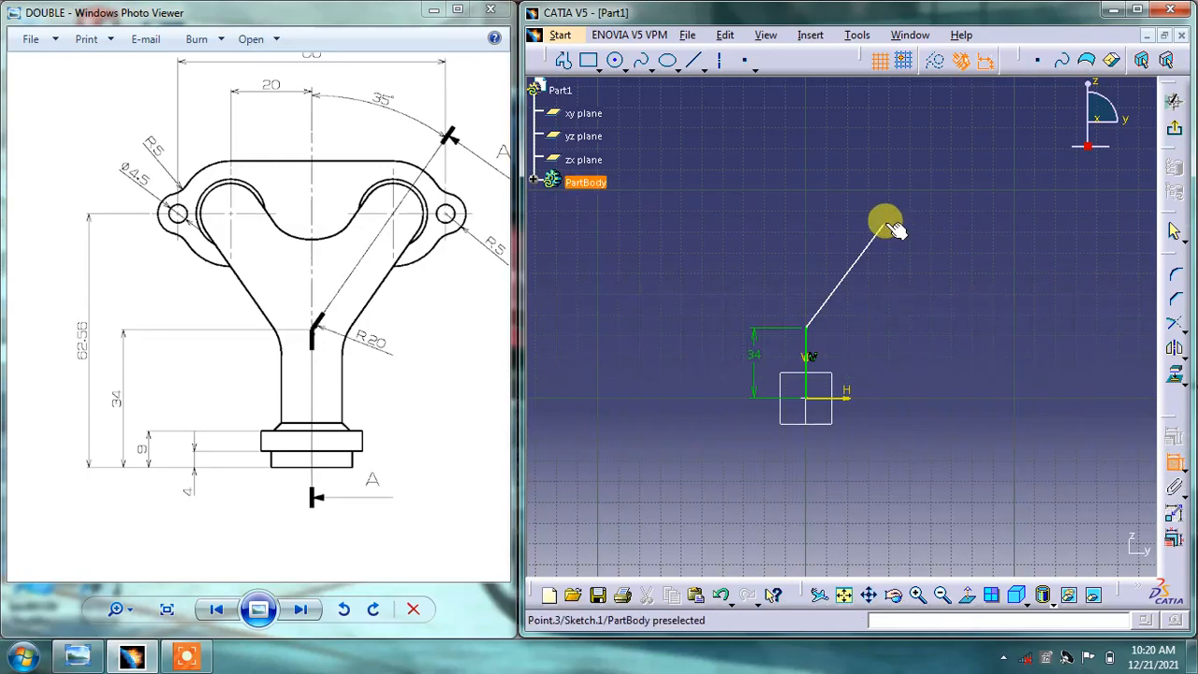
pyautogui.click(894, 230)
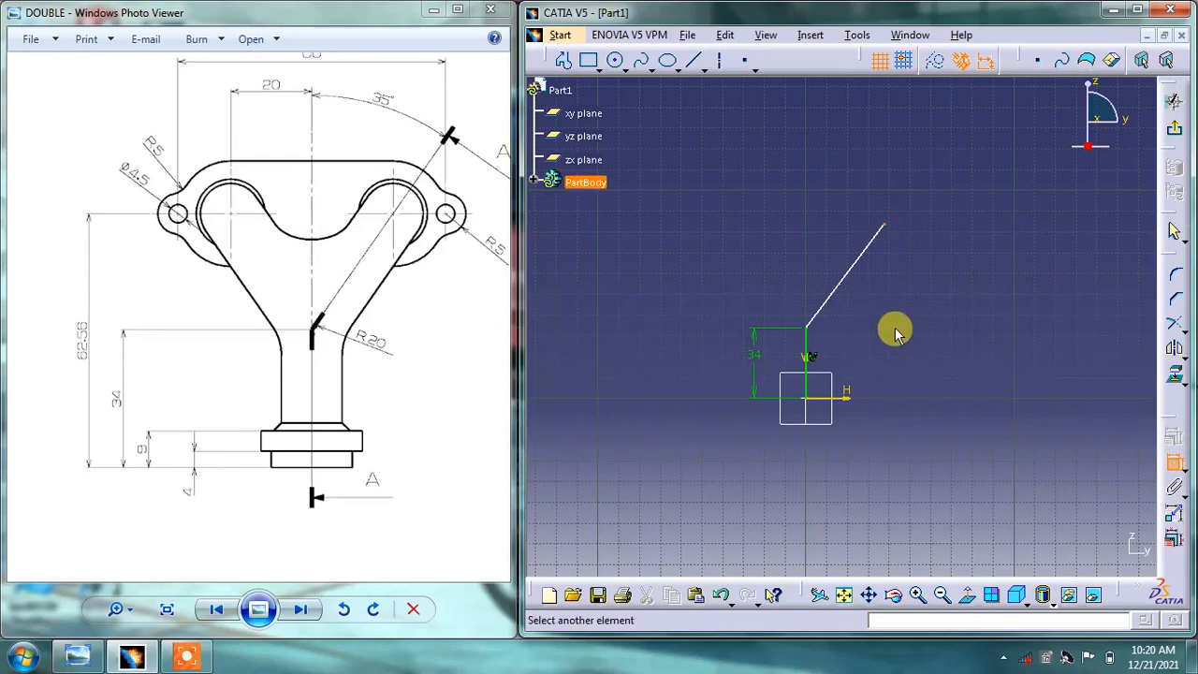
pyautogui.click(846, 394)
pyautogui.click(702, 347)
pyautogui.doubleClick(703, 347)
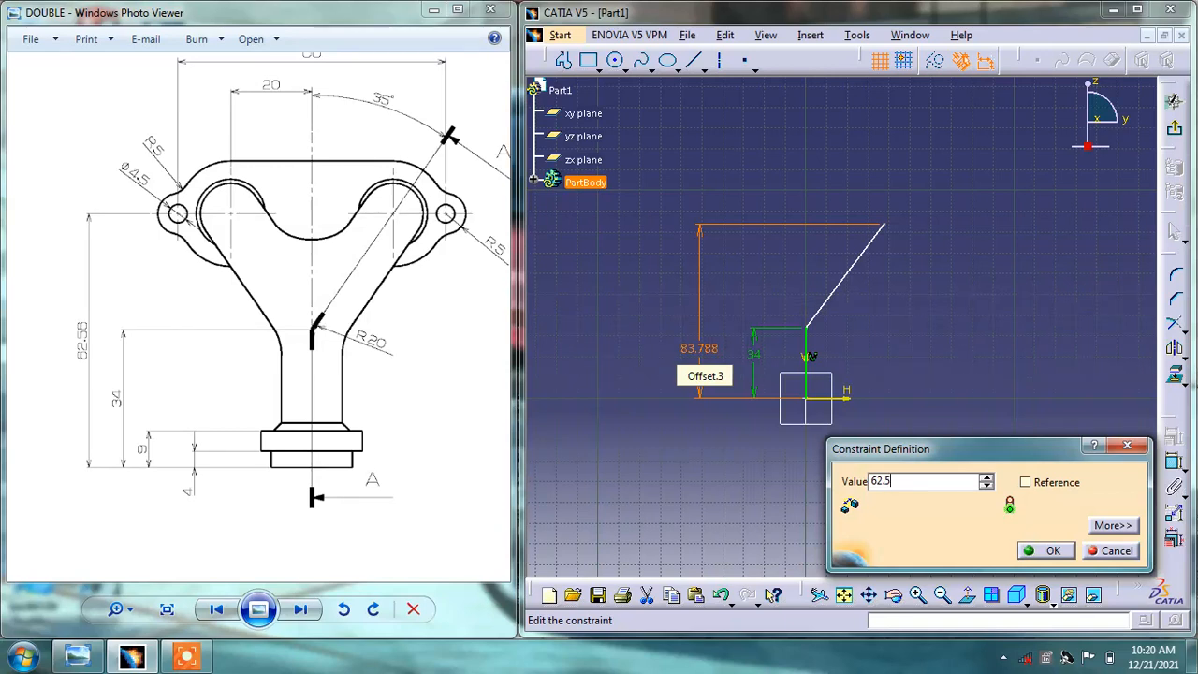
pyautogui.click(1043, 551)
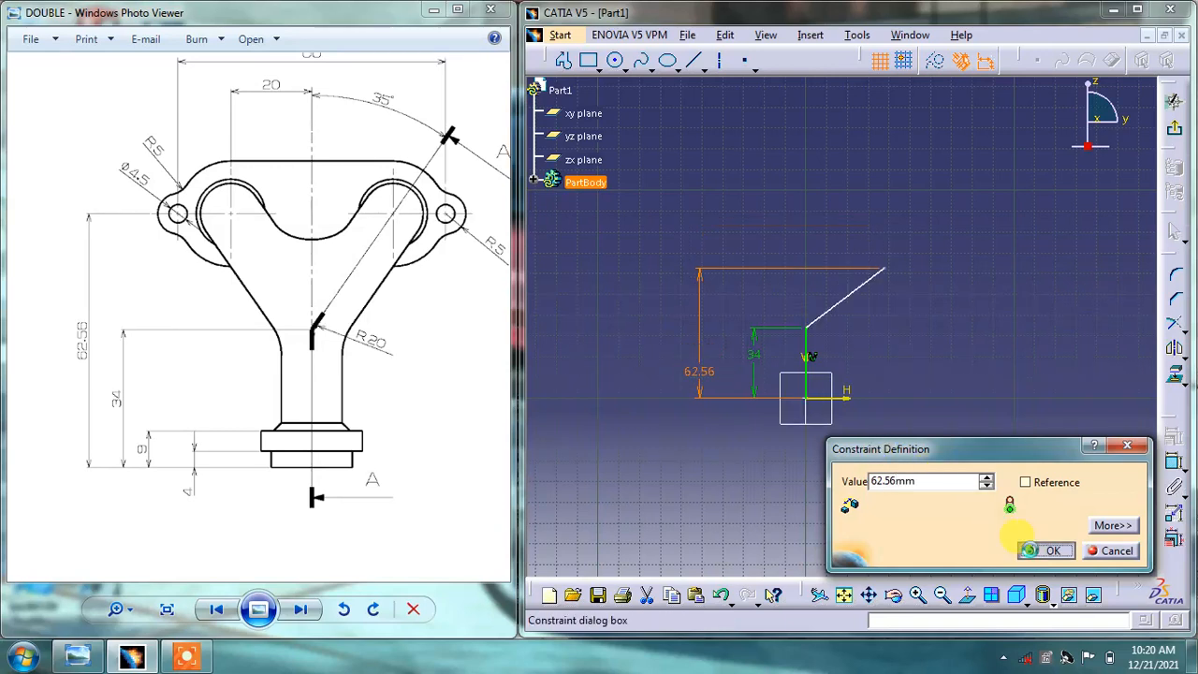
# - Add an angle constraint between the vertical and slanted lines and set it to 35°
pyautogui.moveTo(494, 254); pyautogui.dragTo(468, 283)
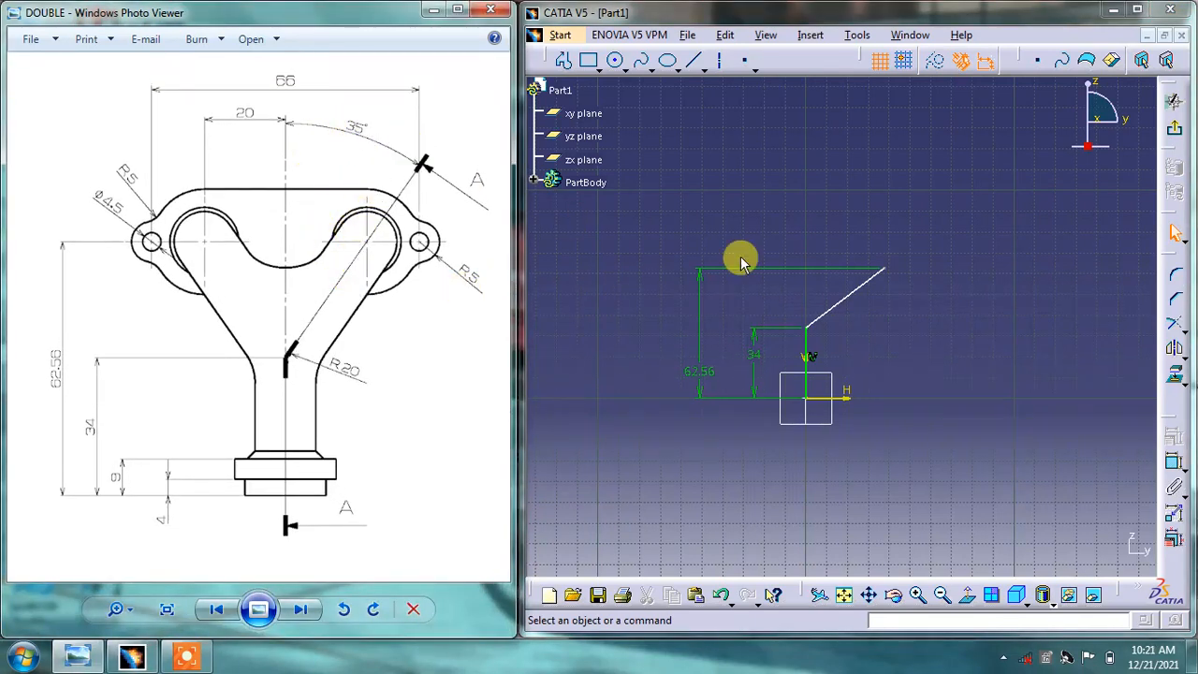
pyautogui.click(980, 323)
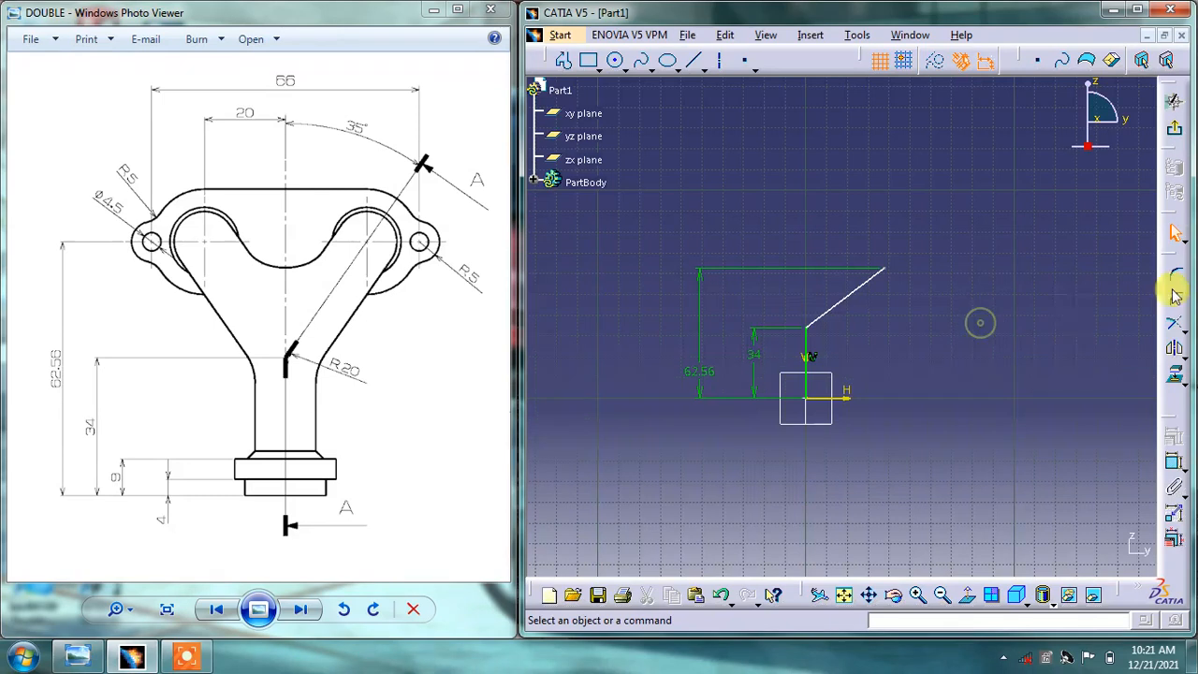
pyautogui.click(1174, 462)
pyautogui.click(805, 343)
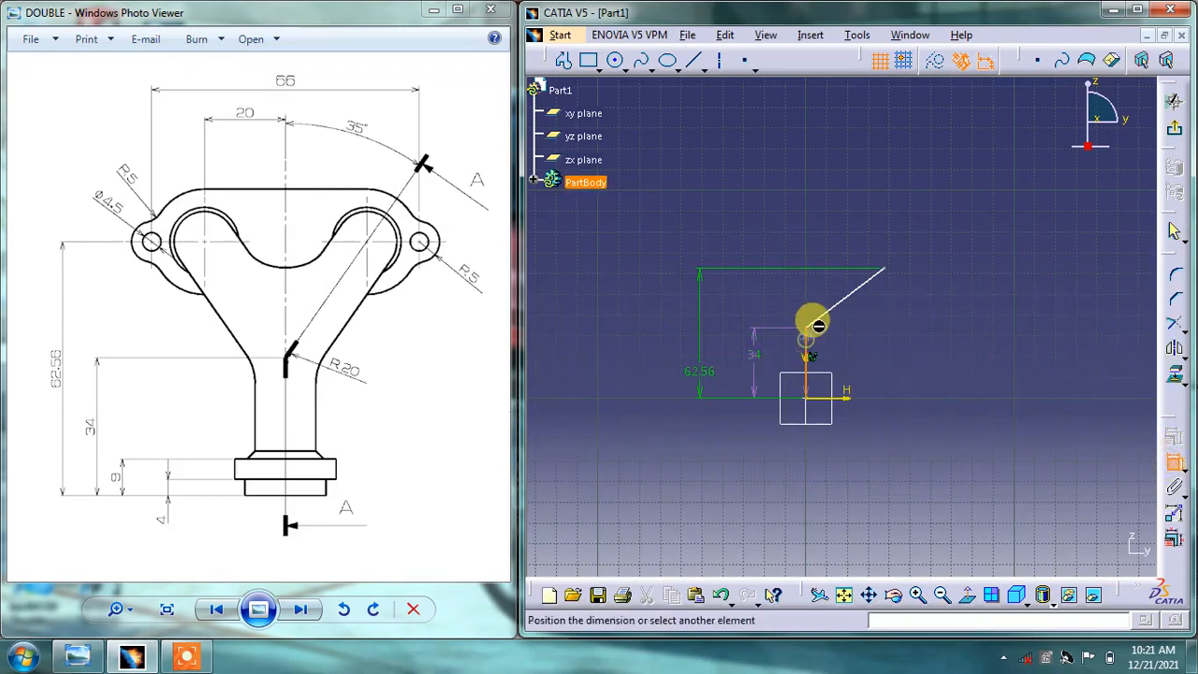
pyautogui.click(834, 241)
pyautogui.doubleClick(846, 241)
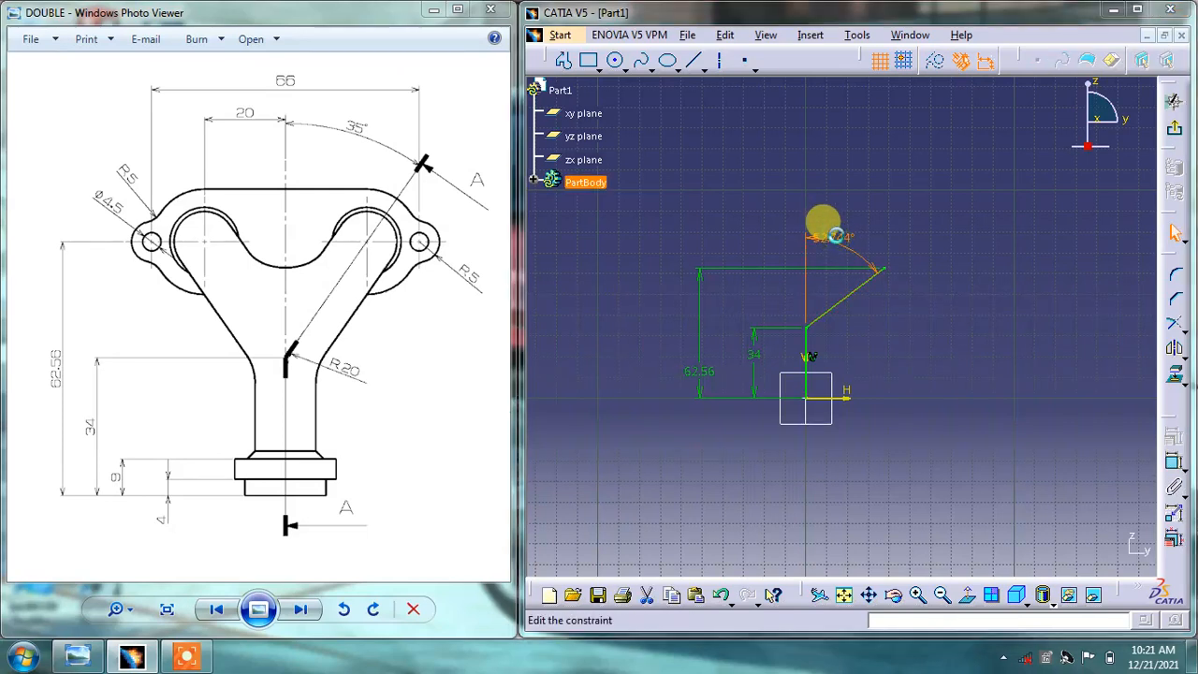
pyautogui.press('Return')
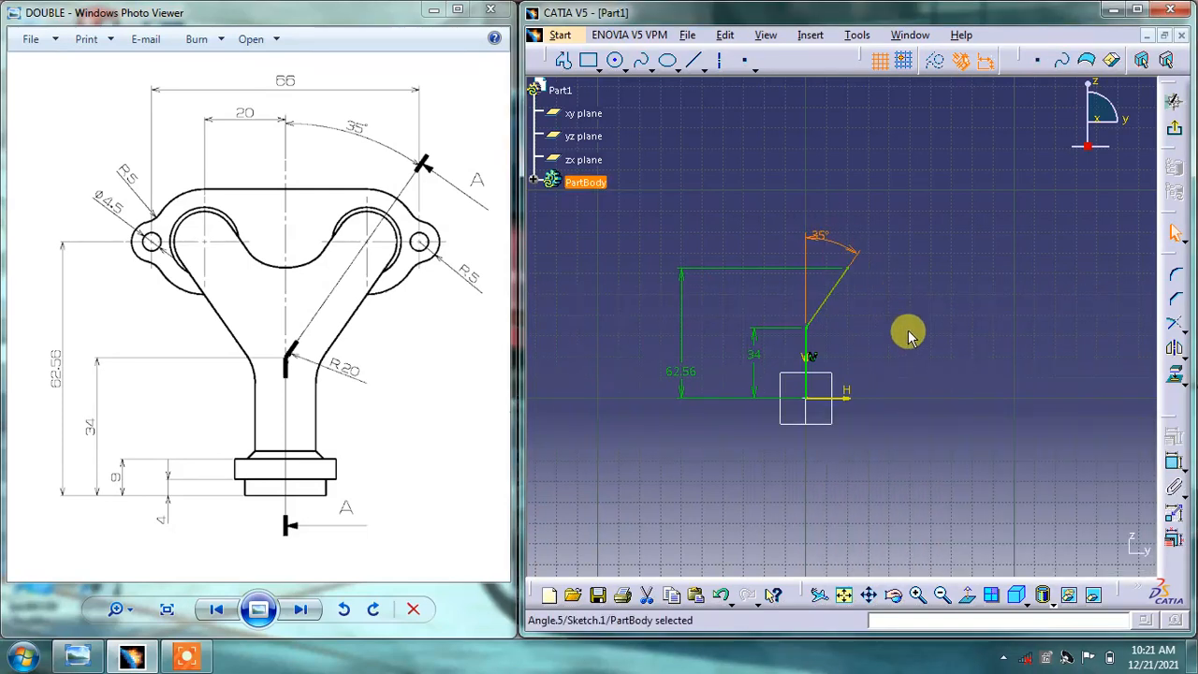
pyautogui.click(909, 334)
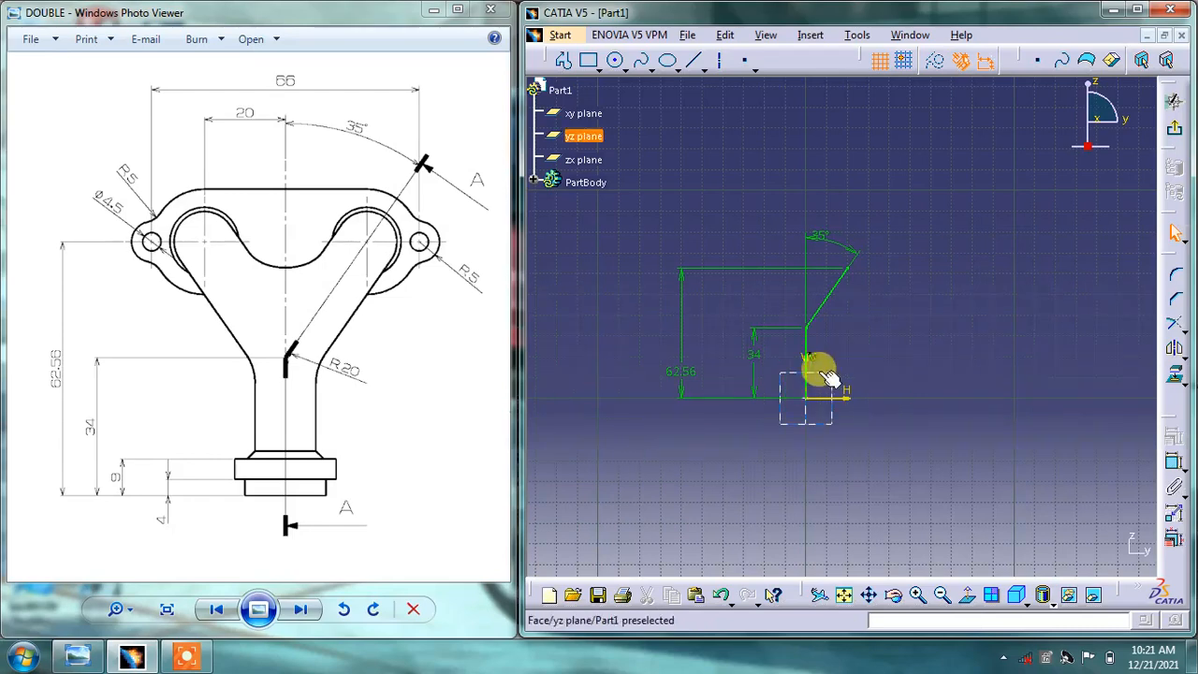
# - Round the junction of the vertical and slanted lines with a corner, converting the vertical line's length constraint into a distance
pyautogui.moveTo(829, 348)
pyautogui.mouseDown(button='middle')
pyautogui.moveTo(810, 294)
pyautogui.moveTo(771, 329)
pyautogui.moveTo(825, 312)
pyautogui.mouseUp(button='middle')
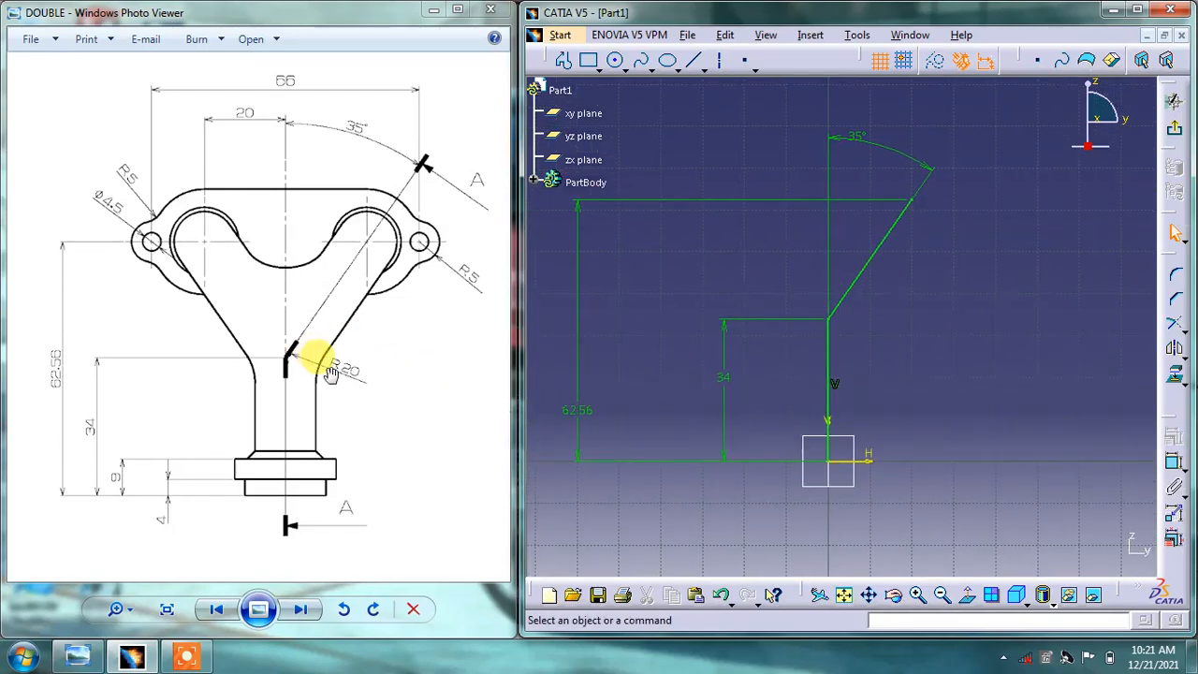
pyautogui.click(1177, 284)
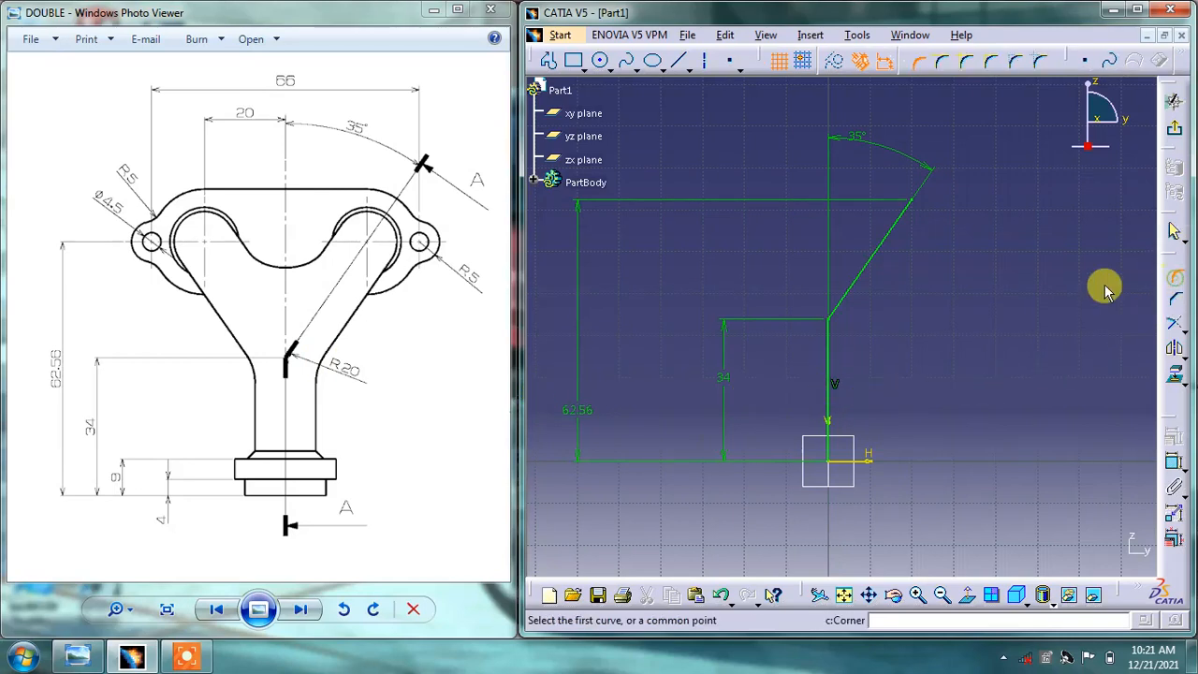
pyautogui.click(835, 316)
pyautogui.click(833, 329)
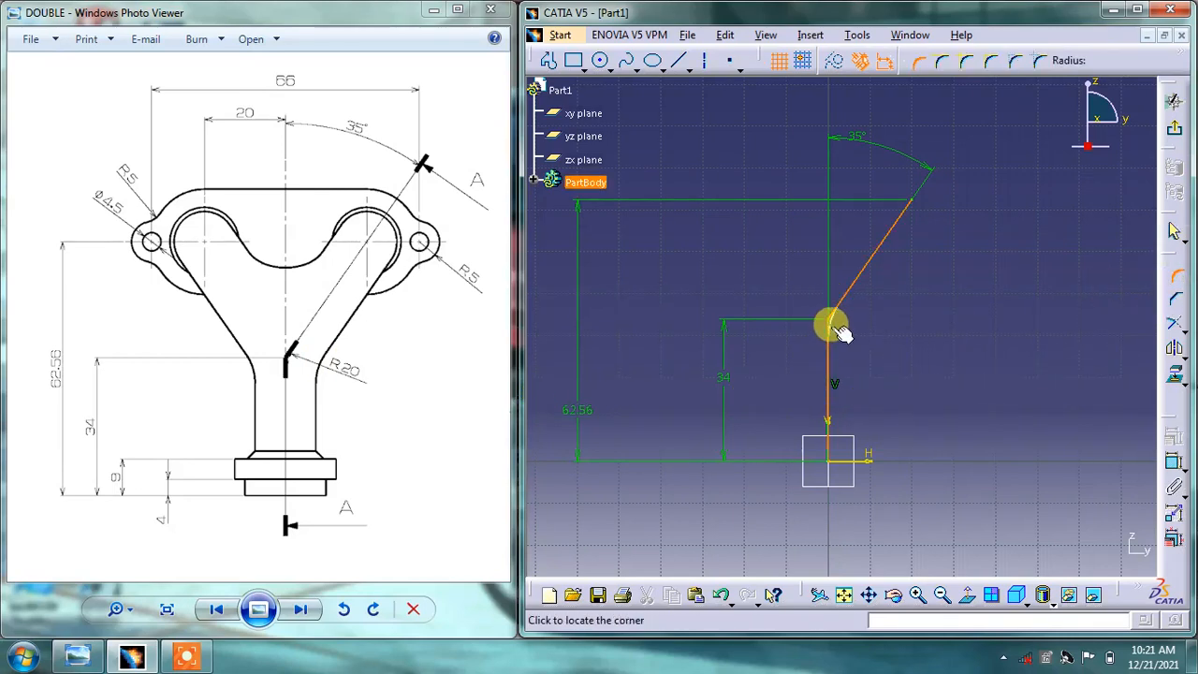
pyautogui.click(841, 324)
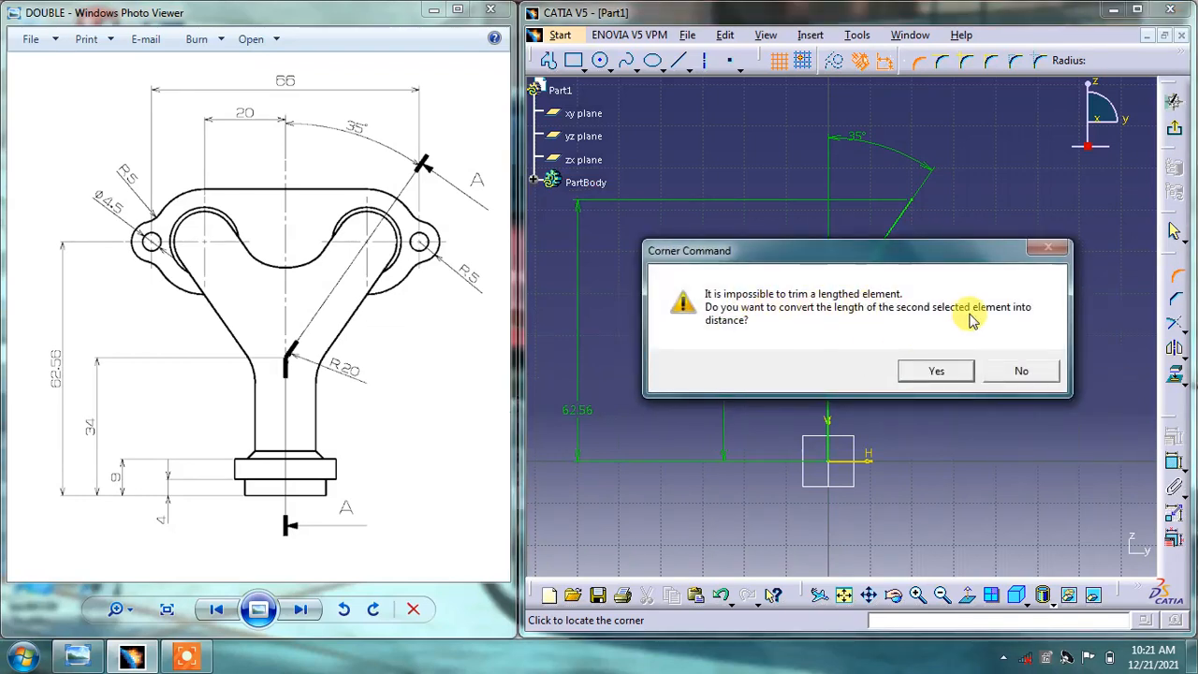
pyautogui.click(936, 373)
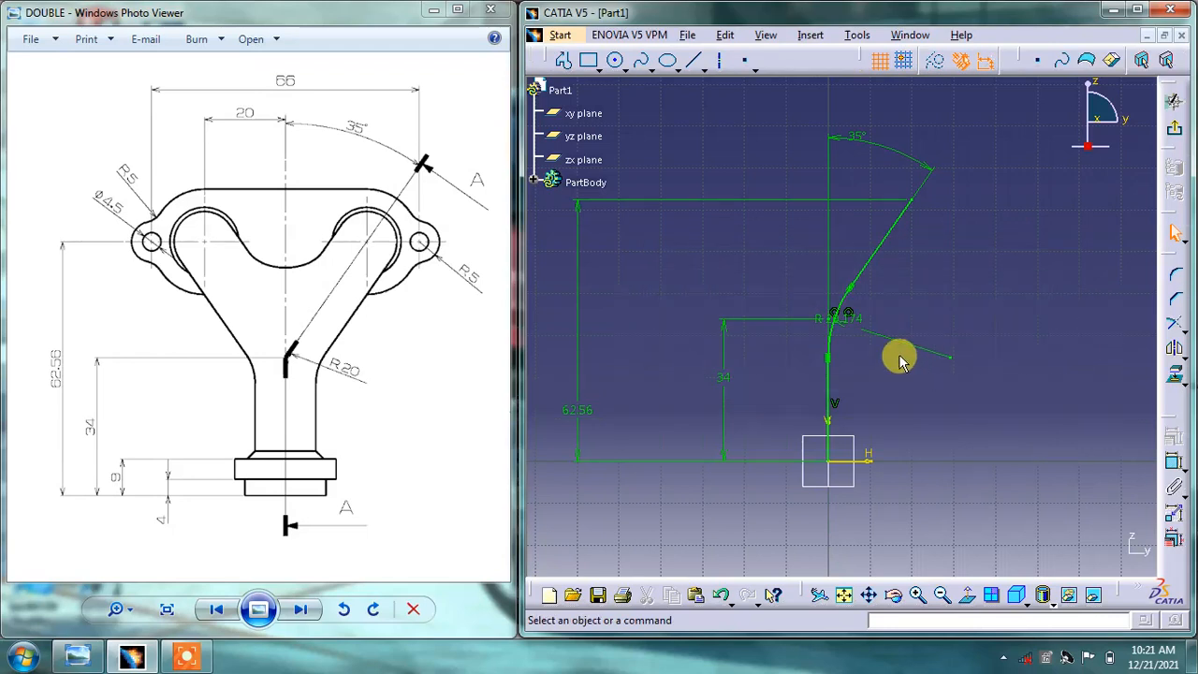
# - Move the corner's radius dimension clear of the centreline and set the radius to 20 mm
pyautogui.moveTo(860, 325)
pyautogui.mouseDown()
pyautogui.moveTo(869, 313)
pyautogui.moveTo(901, 323)
pyautogui.moveTo(877, 331)
pyautogui.mouseUp()
pyautogui.doubleClick(877, 331)
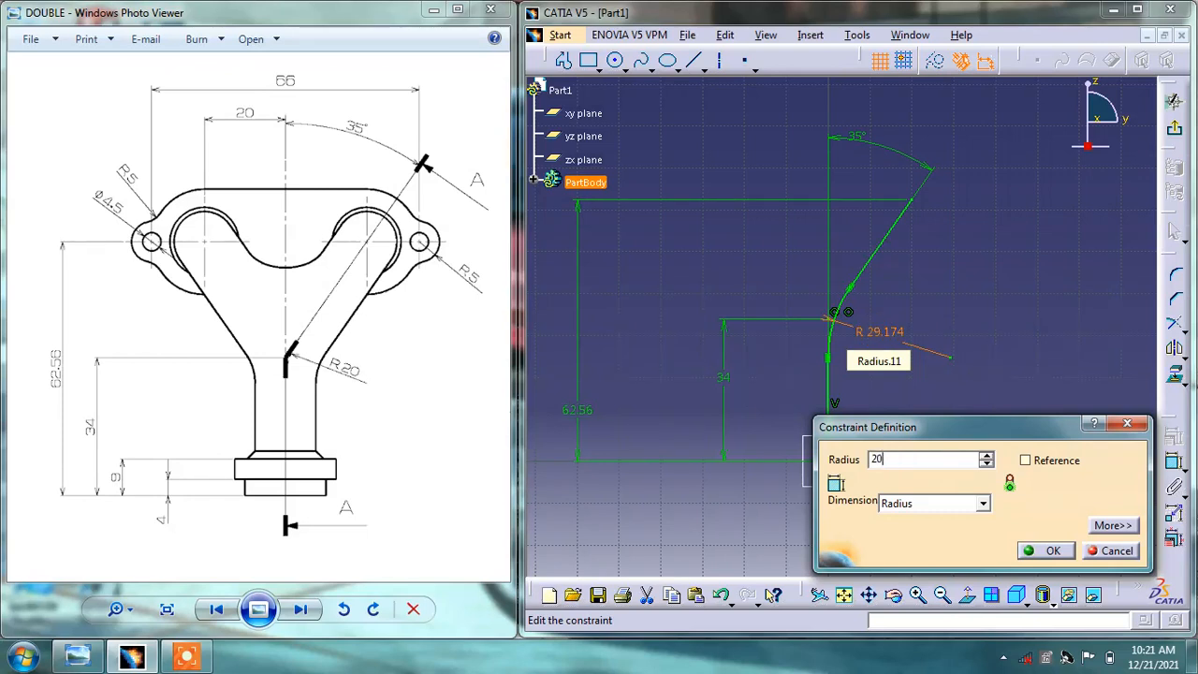
pyautogui.write('20')
pyautogui.press('Return')
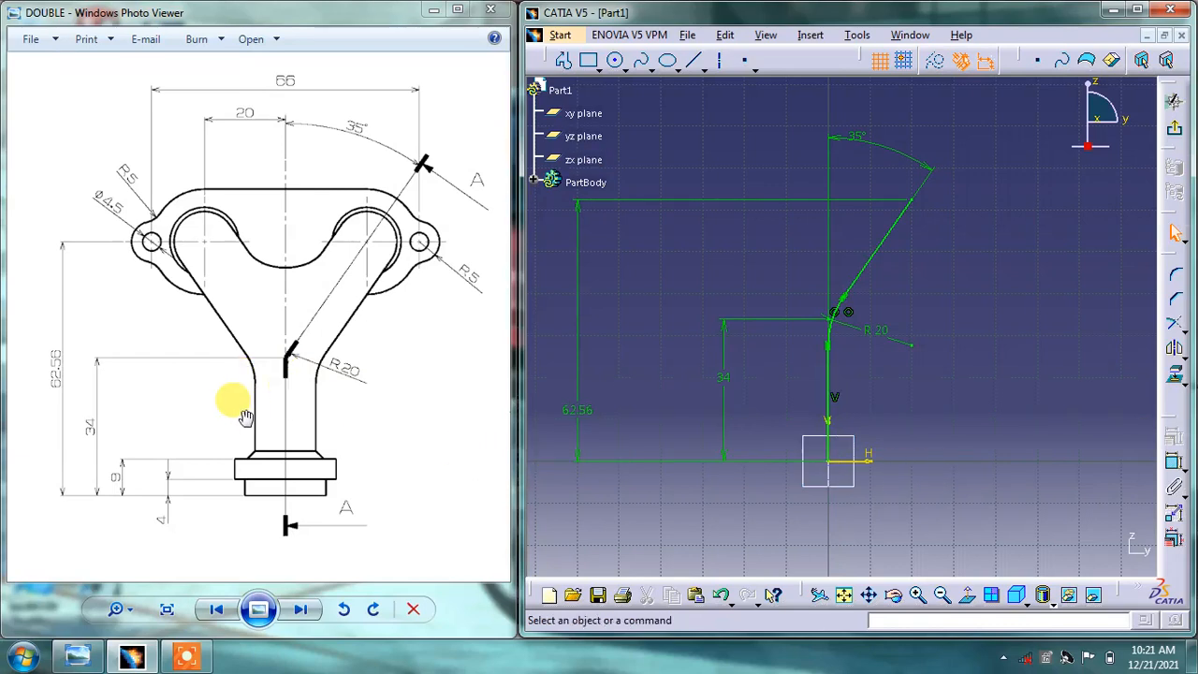
# - Finish the branch centreline sketch and open a new sketch on the zx plane
pyautogui.moveTo(235, 407)
pyautogui.mouseDown()
pyautogui.moveTo(314, 409)
pyautogui.moveTo(235, 403)
pyautogui.mouseUp()
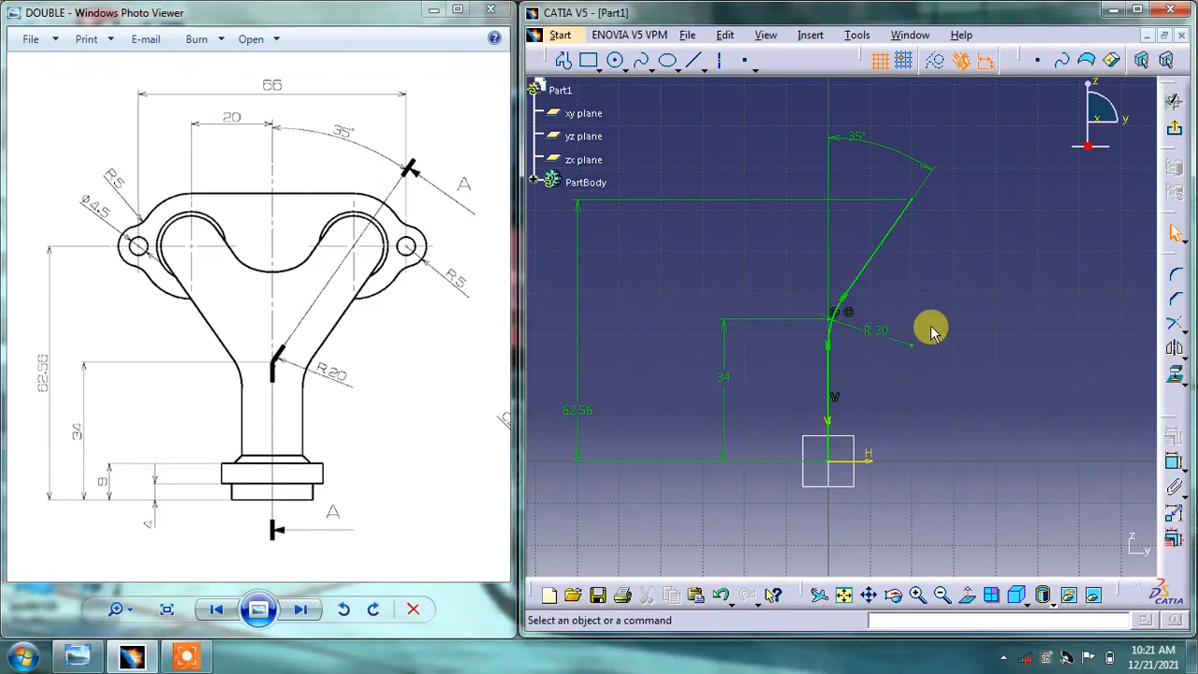
pyautogui.click(1172, 128)
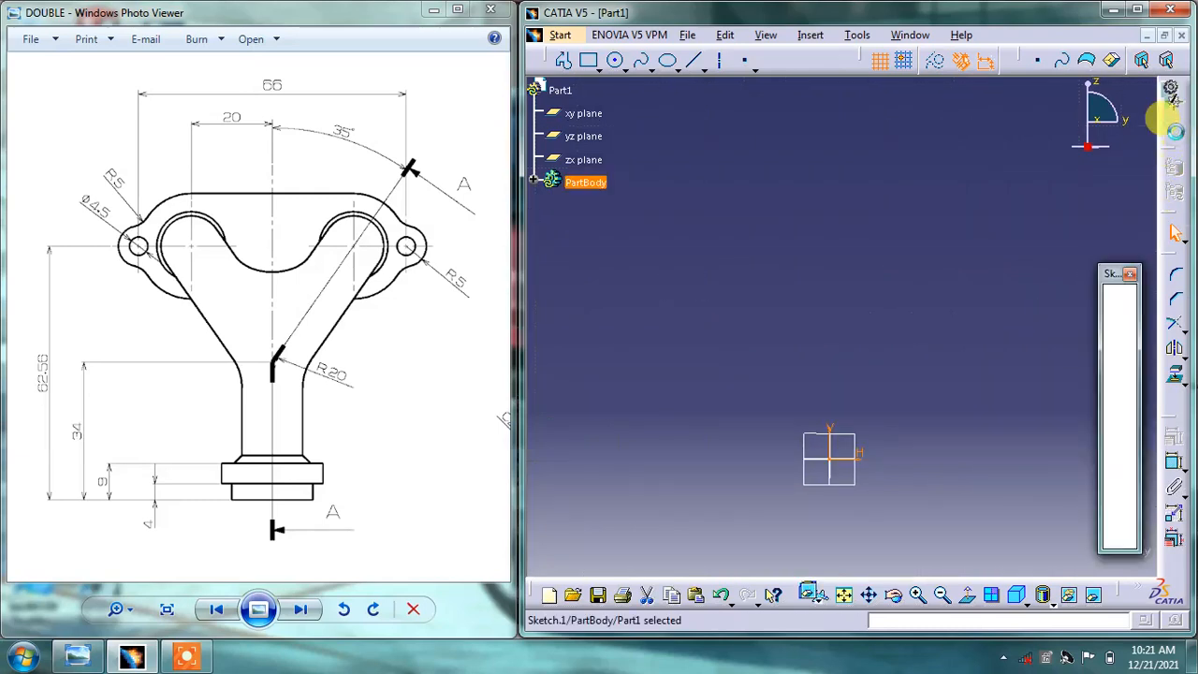
pyautogui.moveTo(918, 299)
pyautogui.mouseDown(button='middle')
pyautogui.moveTo(810, 441)
pyautogui.moveTo(642, 410)
pyautogui.moveTo(690, 393)
pyautogui.moveTo(685, 415)
pyautogui.moveTo(701, 434)
pyautogui.moveTo(740, 440)
pyautogui.mouseUp(button='middle')
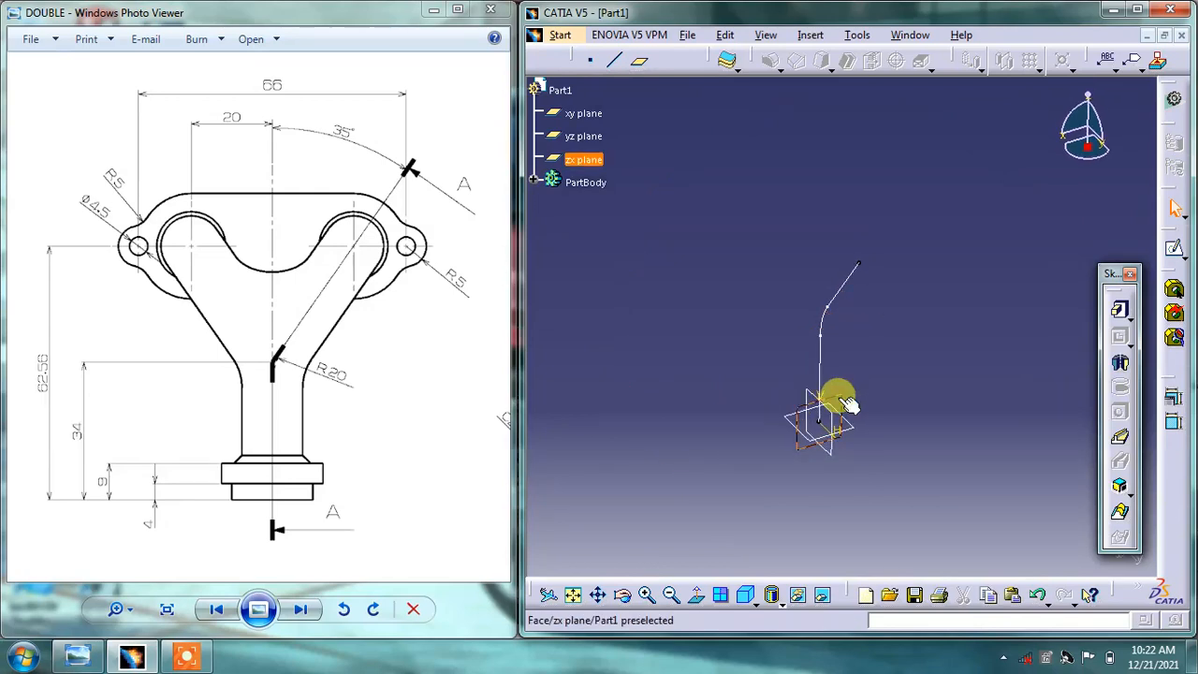
pyautogui.click(847, 404)
pyautogui.click(1172, 248)
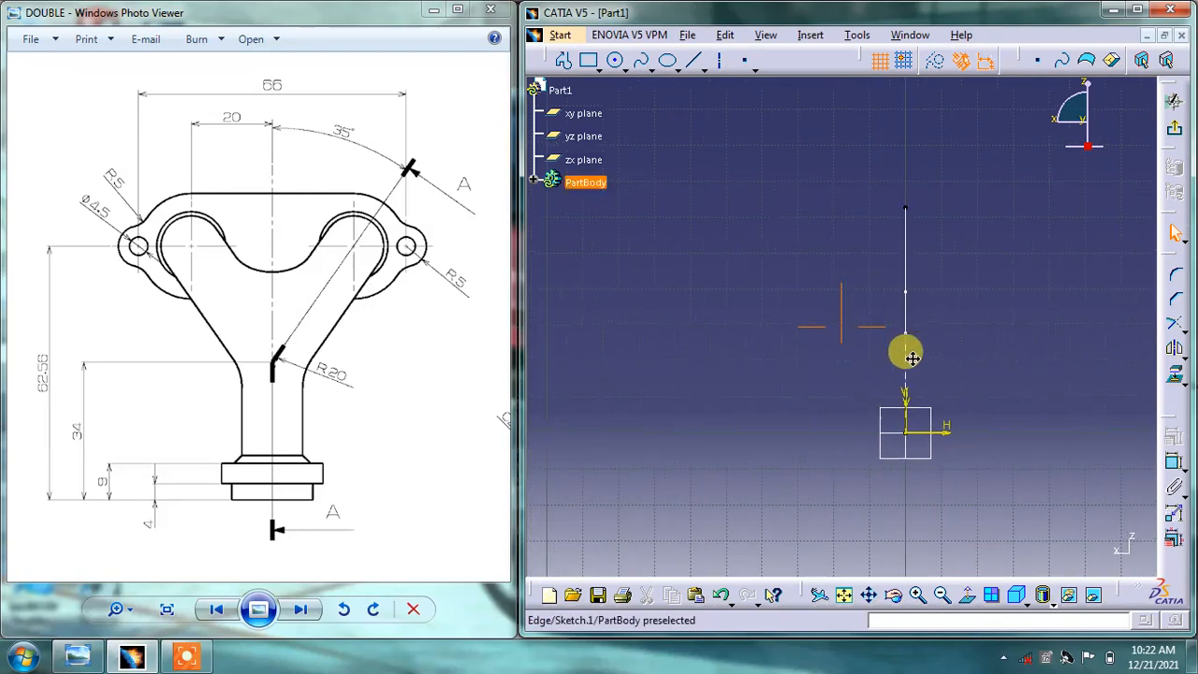
# - Sketch an L-shaped profile with a vertical line rising from the horizontal axis about 44 mm from the origin and a horizontal line toward the vertical axis
pyautogui.click(569, 66)
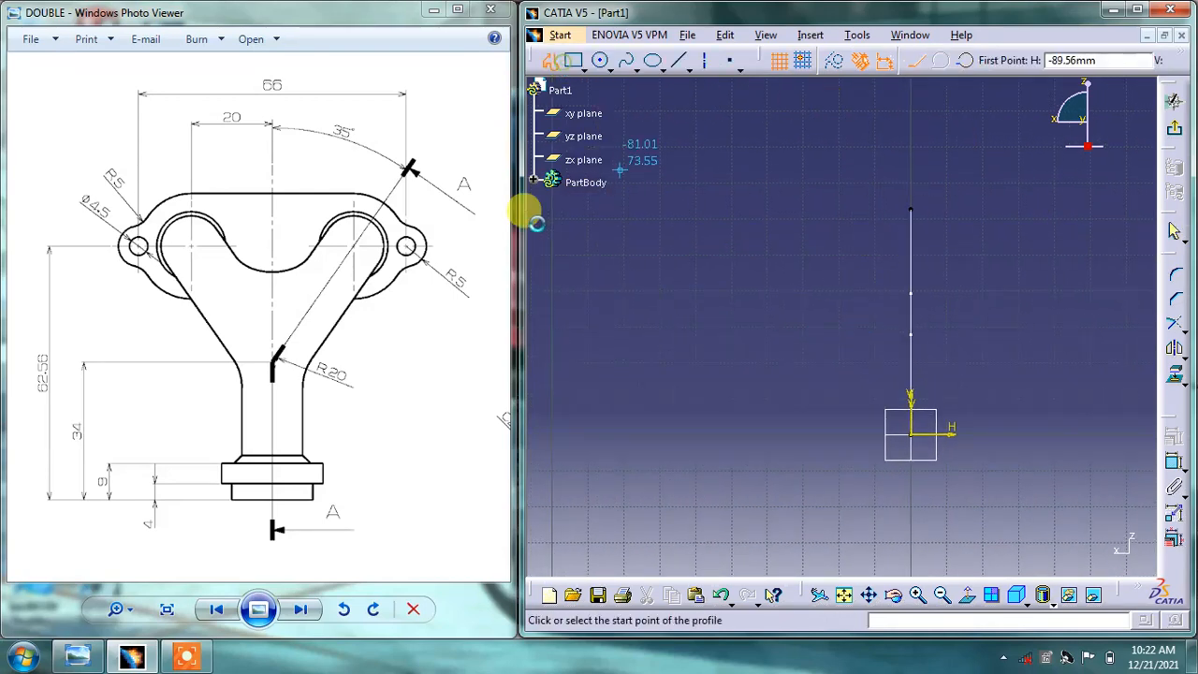
pyautogui.moveTo(348, 334); pyautogui.dragTo(178, 308)
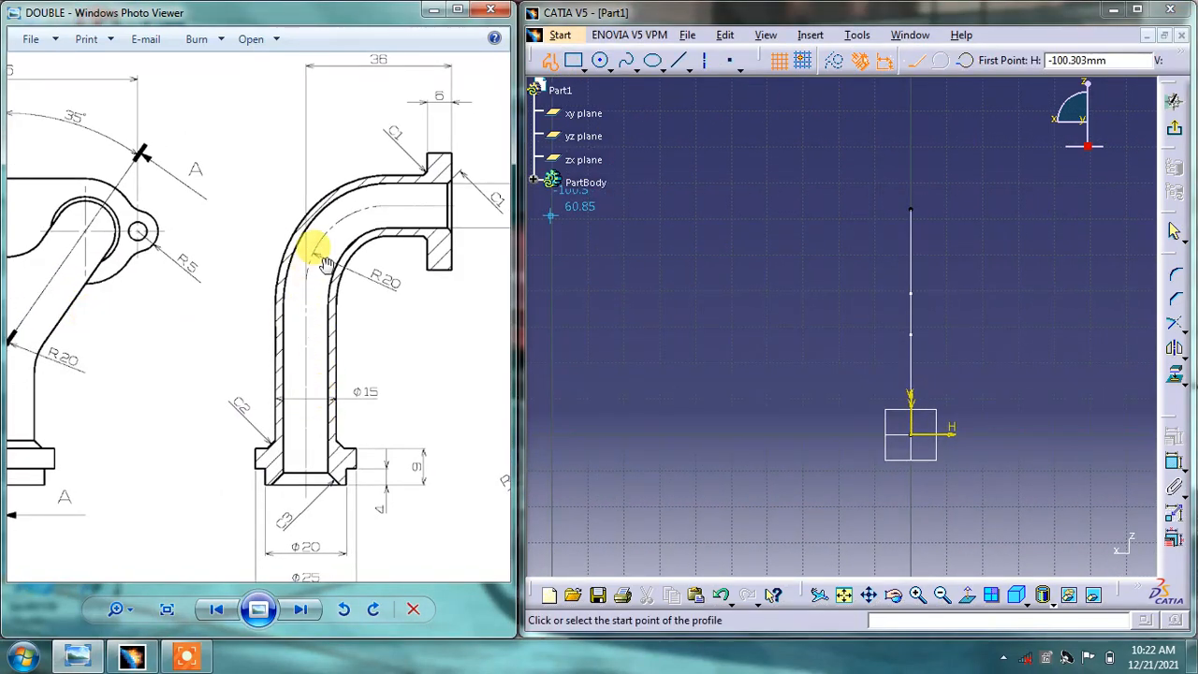
pyautogui.click(754, 436)
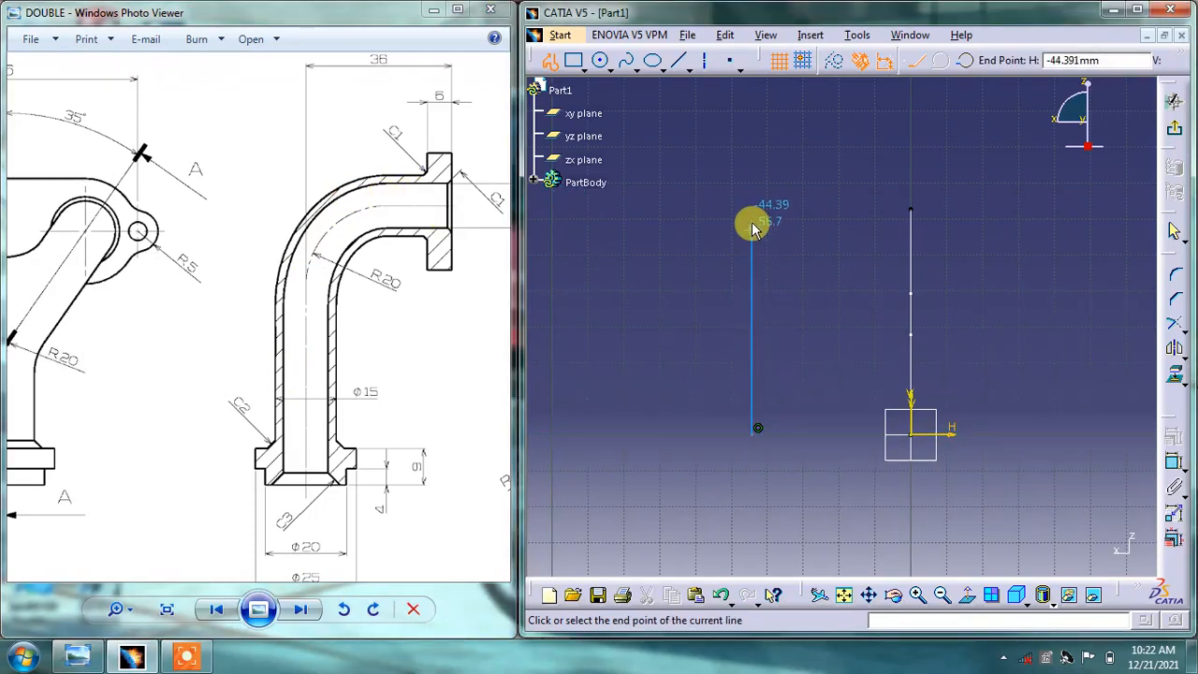
pyautogui.click(754, 220)
pyautogui.doubleClick(856, 218)
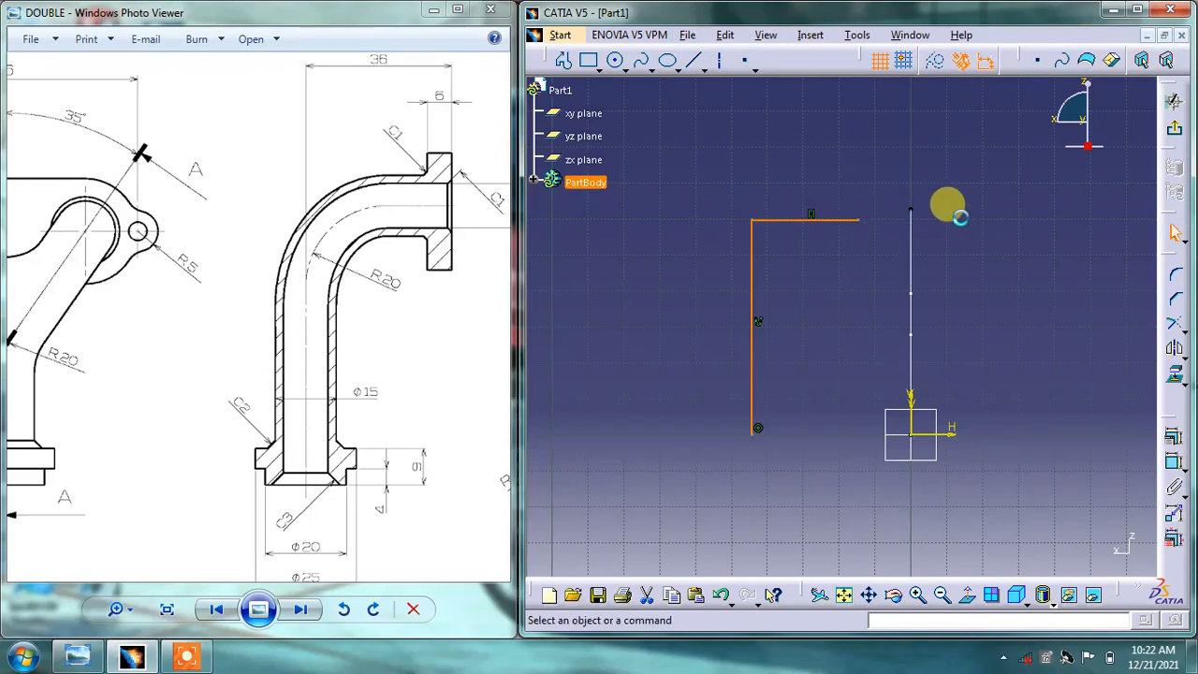
# - Round the corner between the profile's vertical and horizontal lines and set its radius to 20 mm
pyautogui.click(1176, 275)
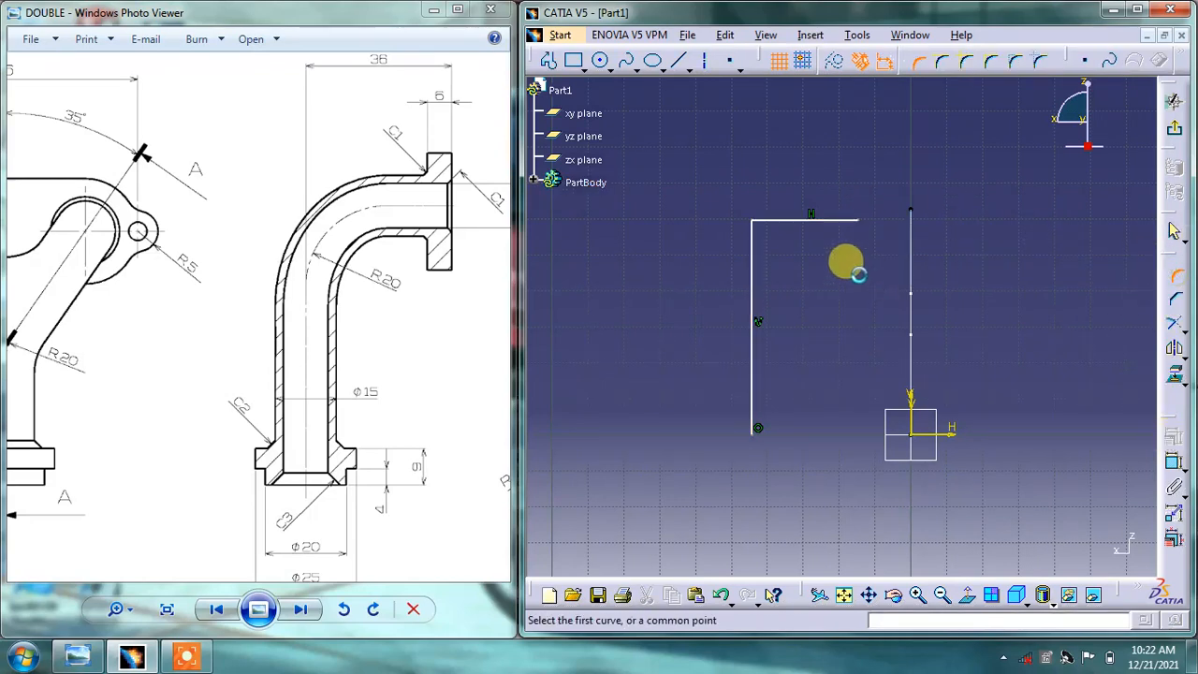
pyautogui.click(755, 228)
pyautogui.click(759, 221)
pyautogui.click(761, 239)
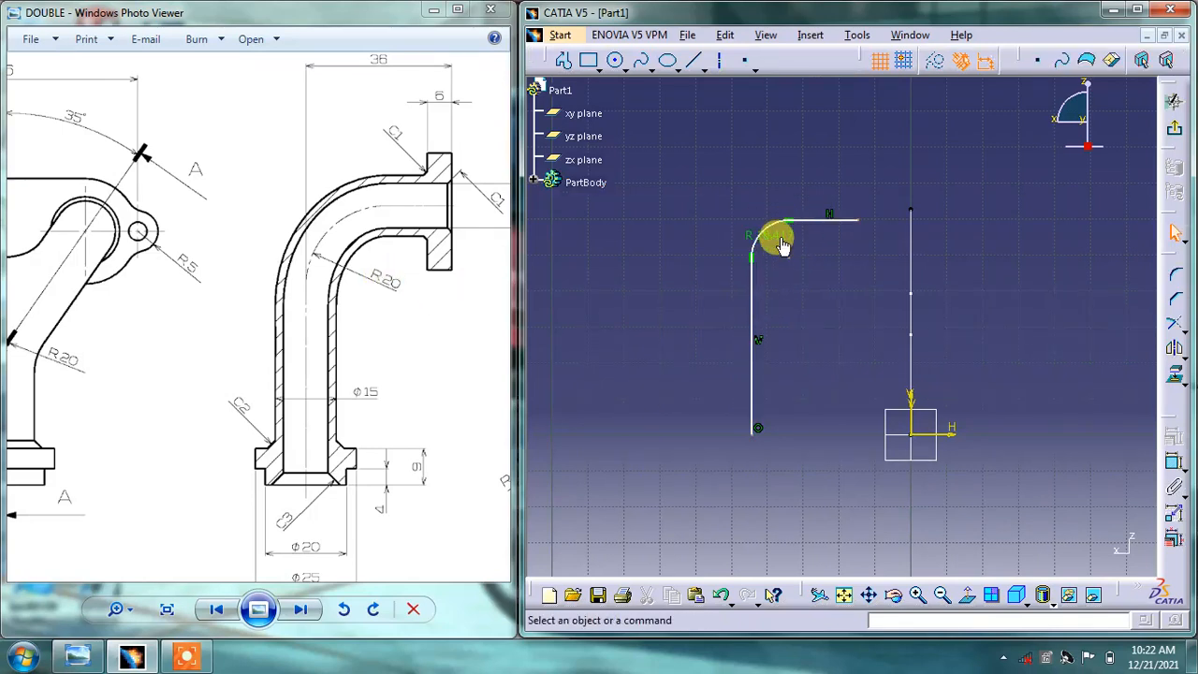
pyautogui.doubleClick(770, 234)
pyautogui.write('20mm')
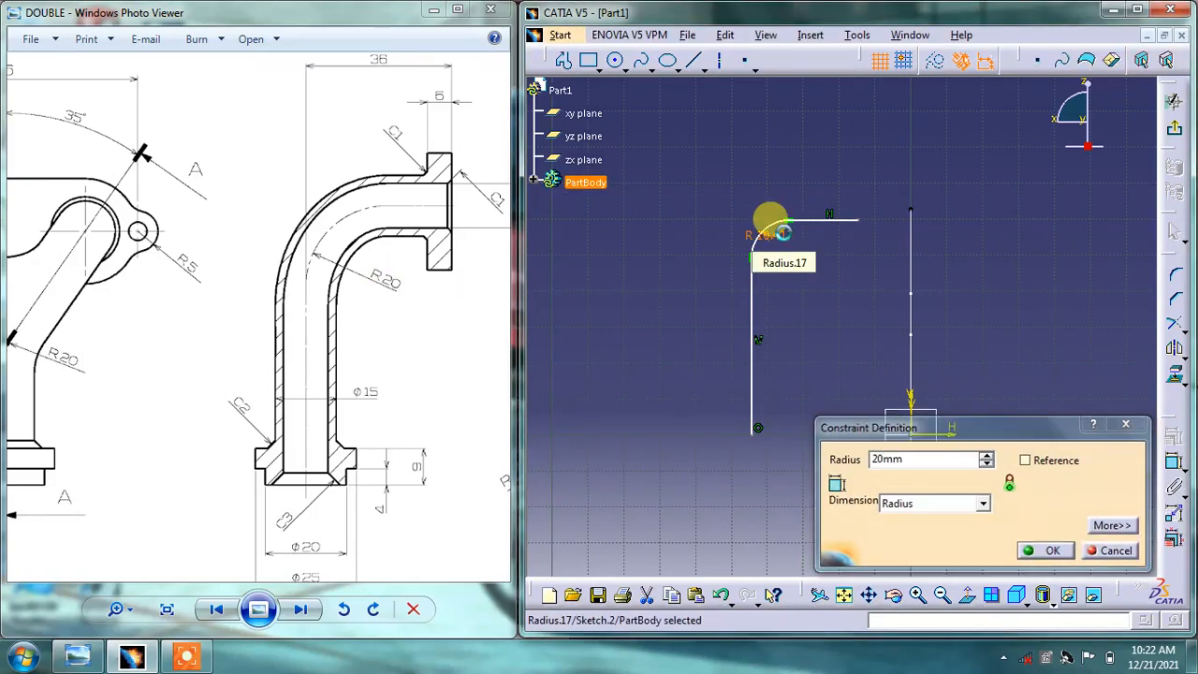
pyautogui.press('Return')
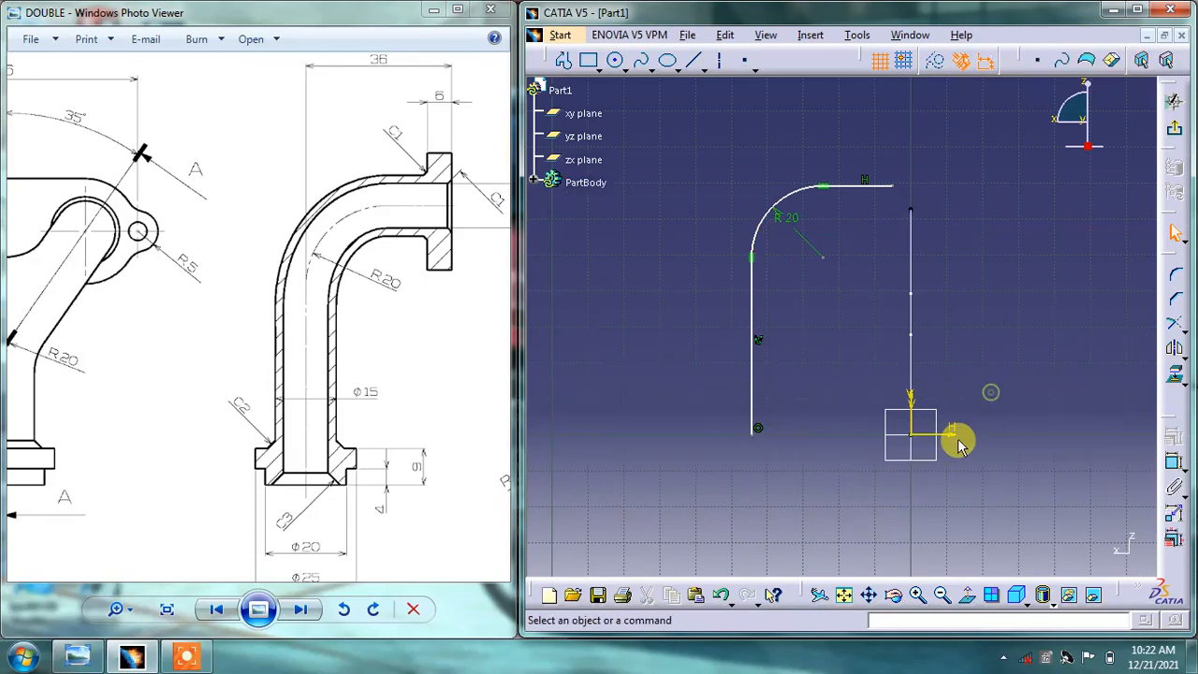
# - Dimension the horizontal line's height above the vertical line's lower endpoint and set it to 62.56 mm
pyautogui.moveTo(240, 428)
pyautogui.mouseDown()
pyautogui.moveTo(327, 382)
pyautogui.moveTo(388, 406)
pyautogui.moveTo(476, 470)
pyautogui.mouseUp()
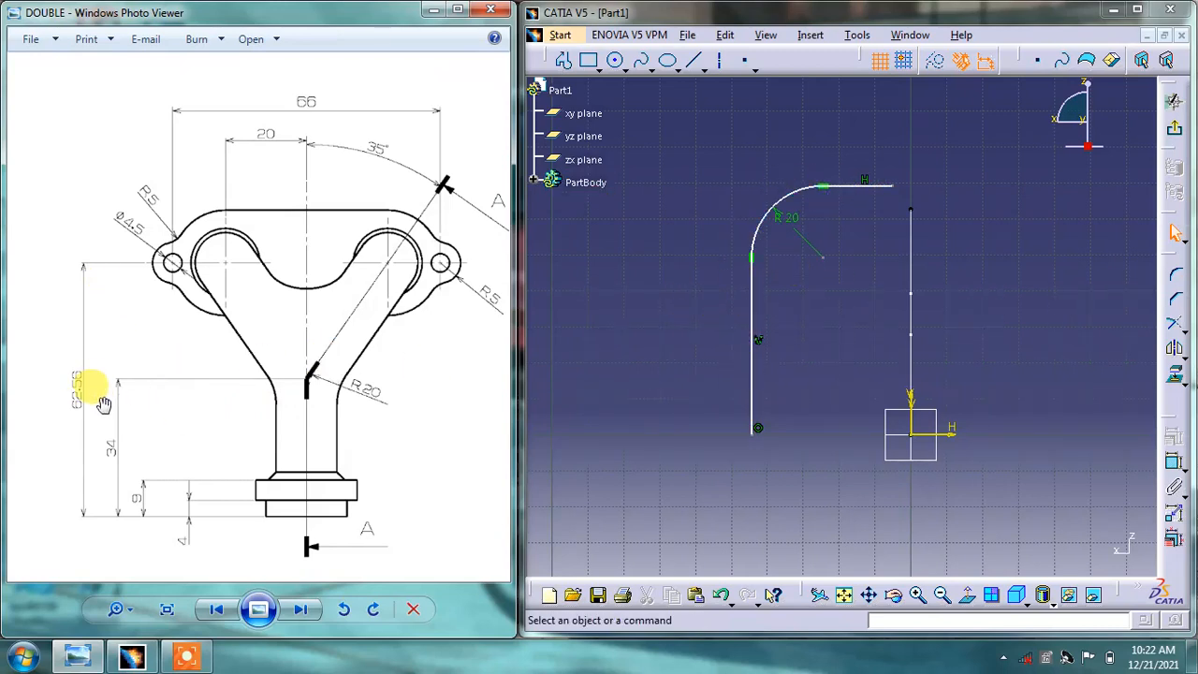
pyautogui.click(1174, 464)
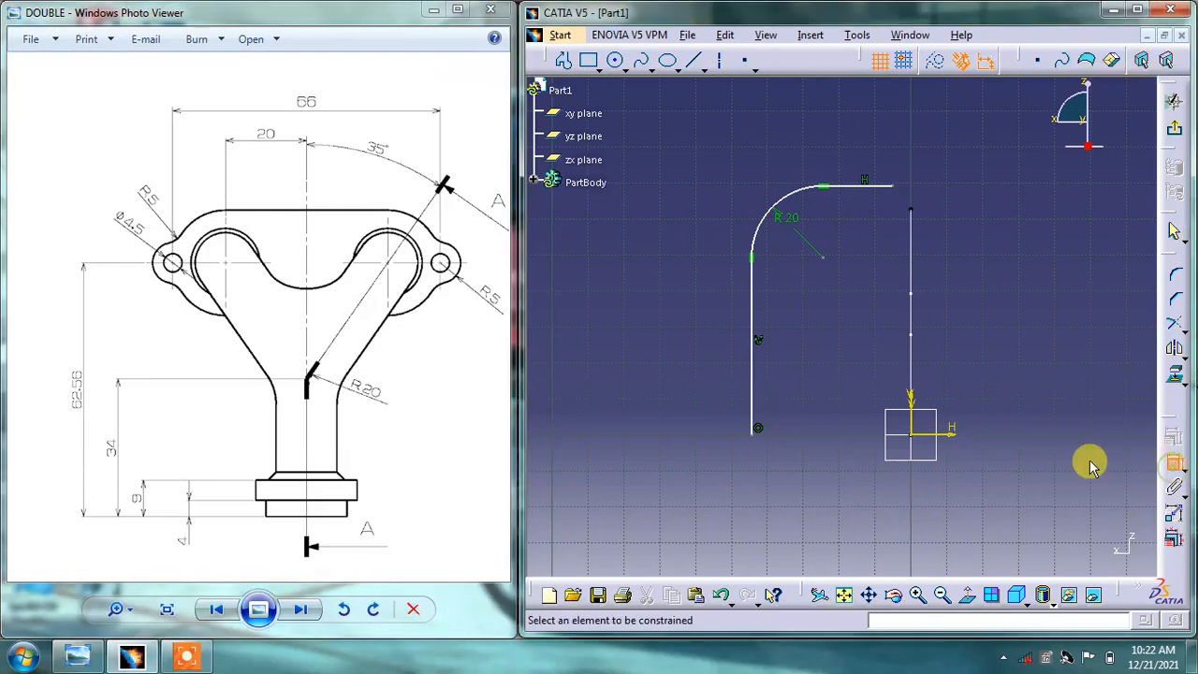
pyautogui.click(849, 187)
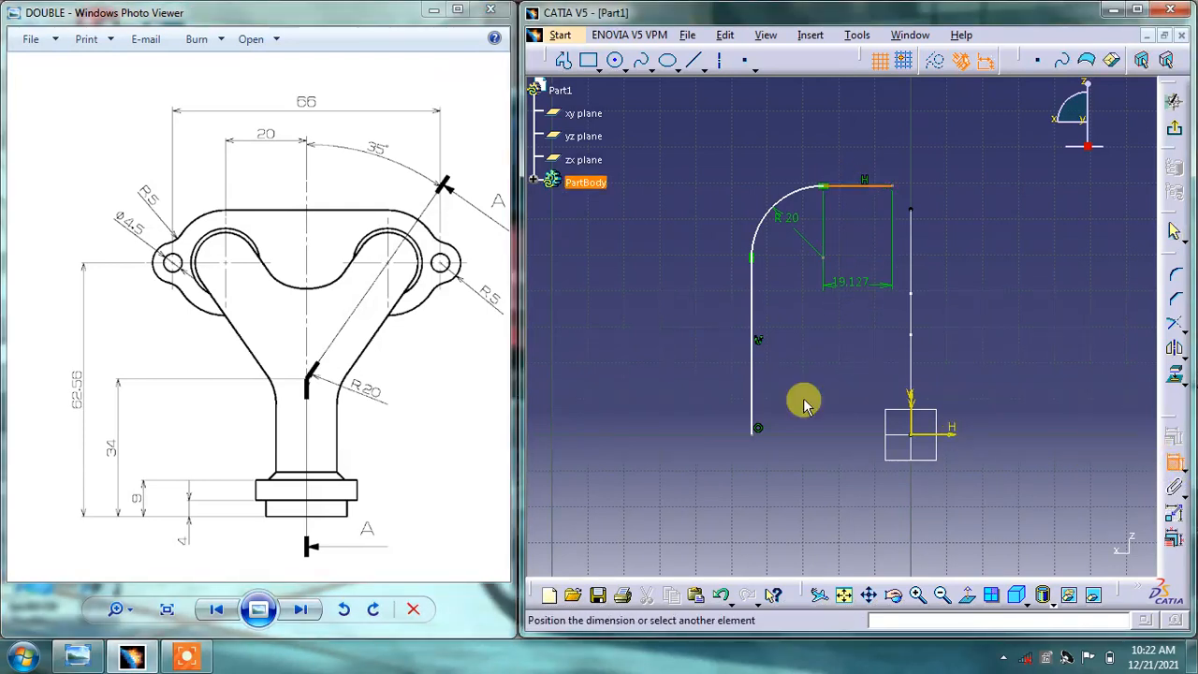
pyautogui.click(758, 432)
pyautogui.click(666, 337)
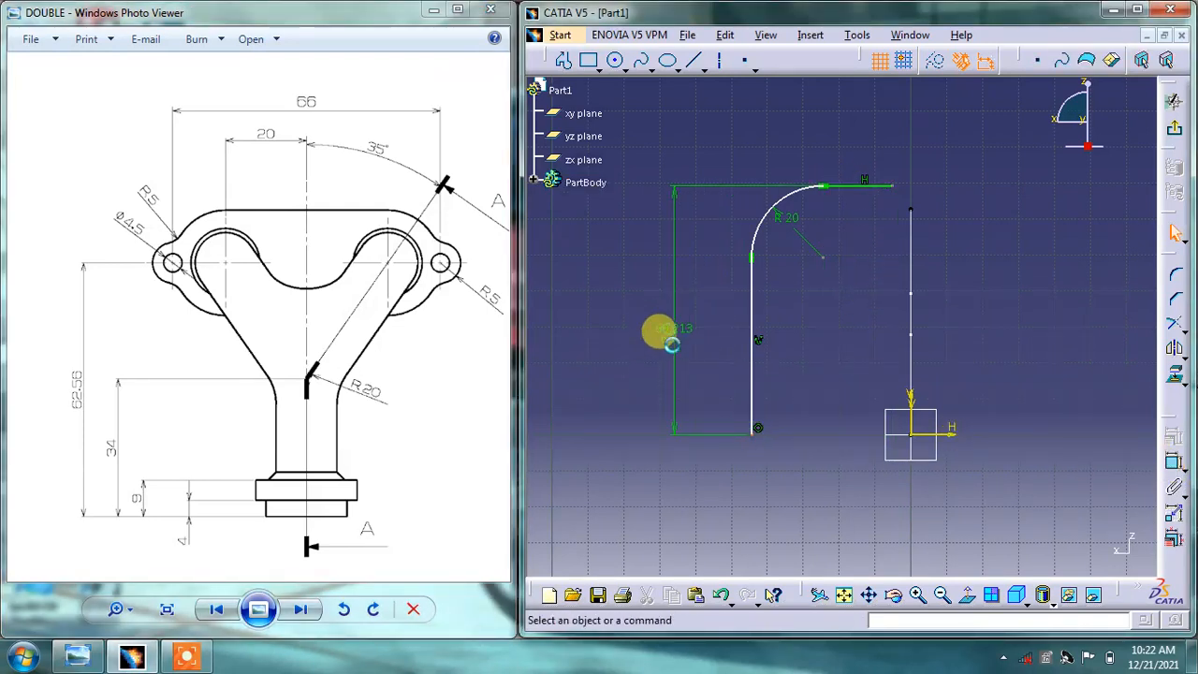
pyautogui.doubleClick(679, 328)
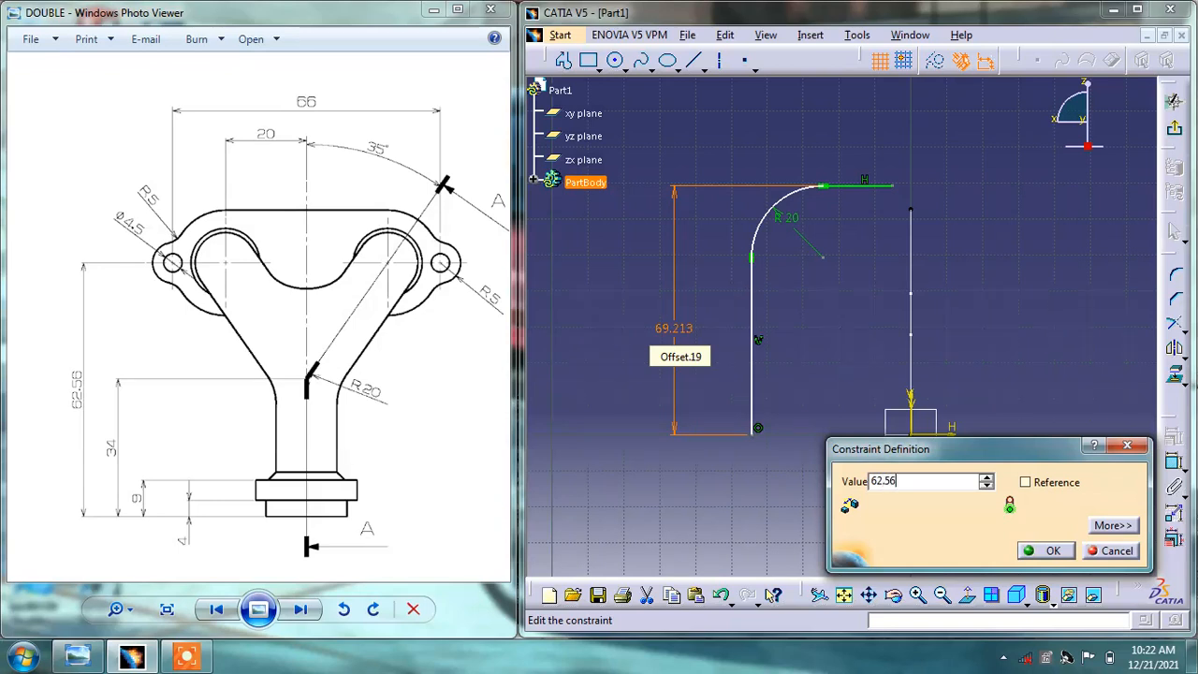
pyautogui.write('62.56')
pyautogui.click(1041, 550)
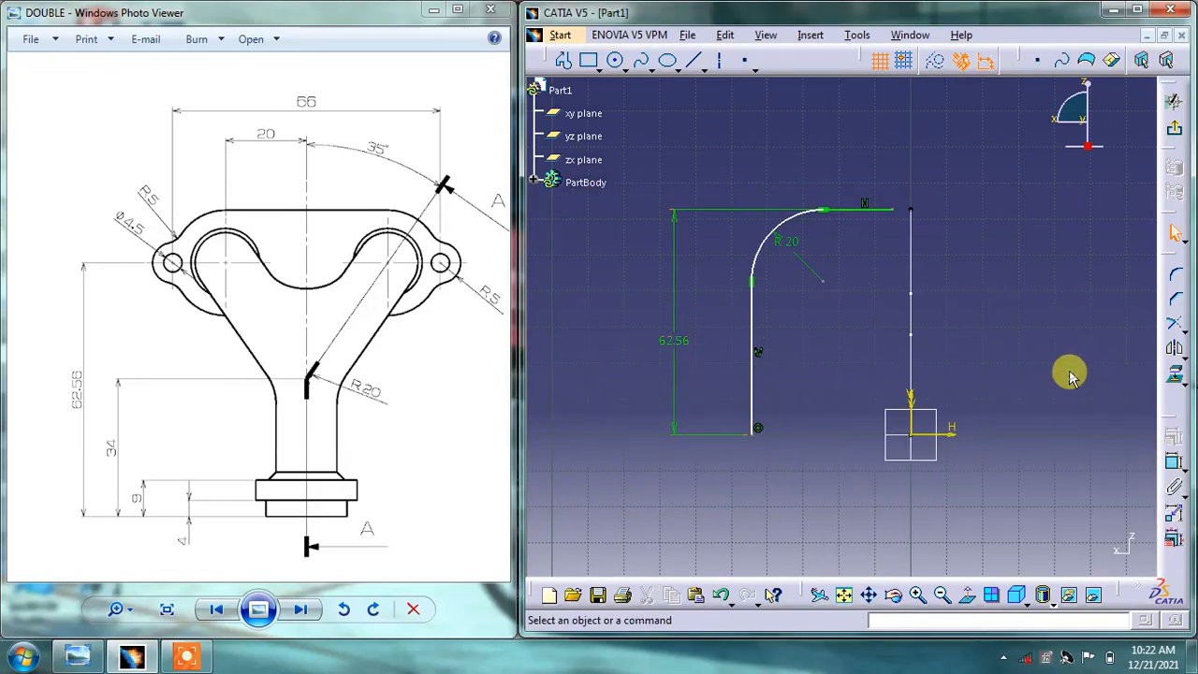
# - Dimension the distance from the vertical line to the horizontal line's free endpoint and set it to 36 mm
pyautogui.moveTo(340, 340); pyautogui.dragTo(22, 337)
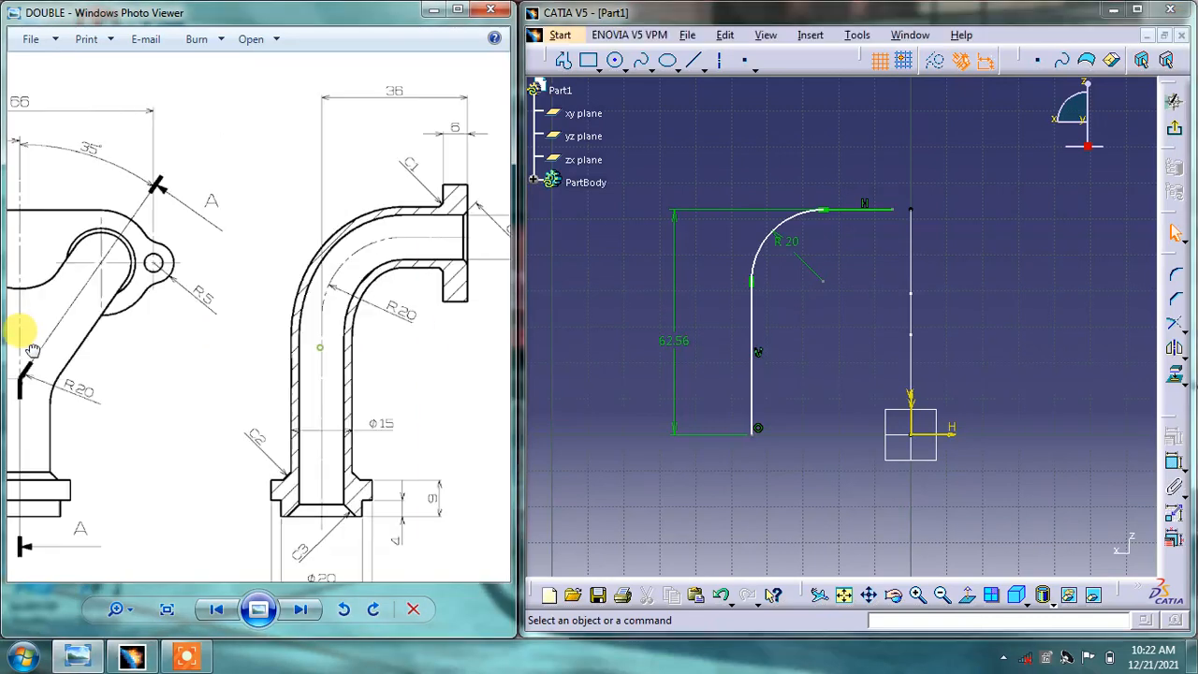
pyautogui.moveTo(281, 341); pyautogui.dragTo(258, 347)
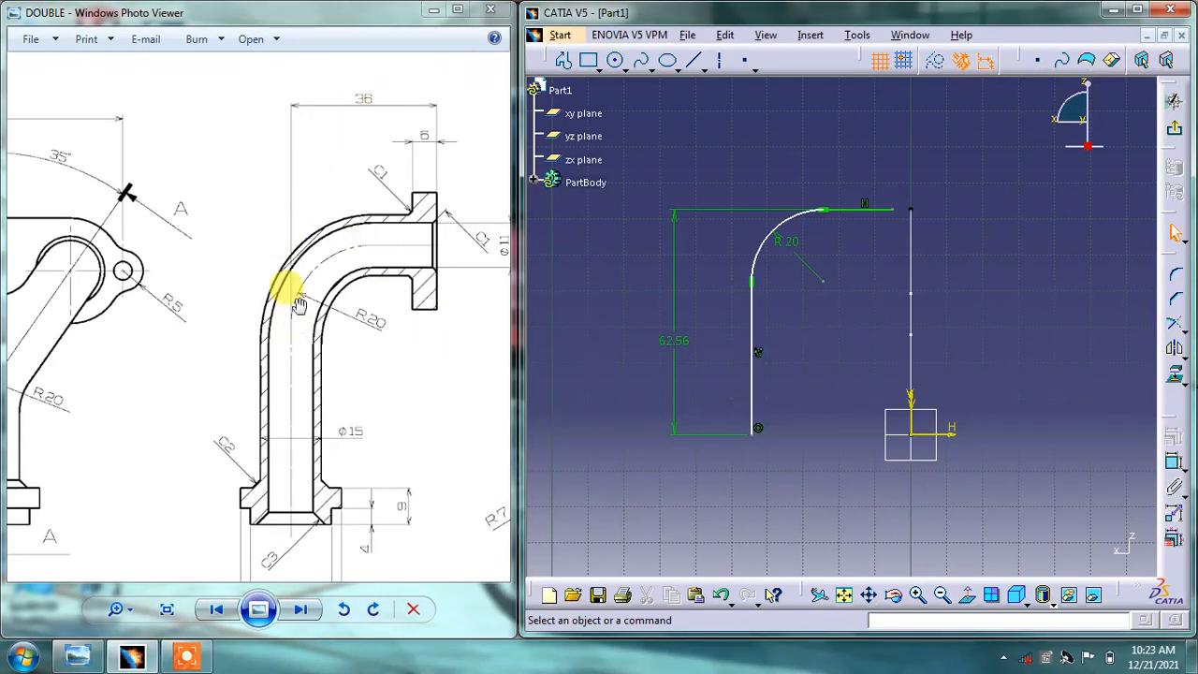
pyautogui.click(1176, 353)
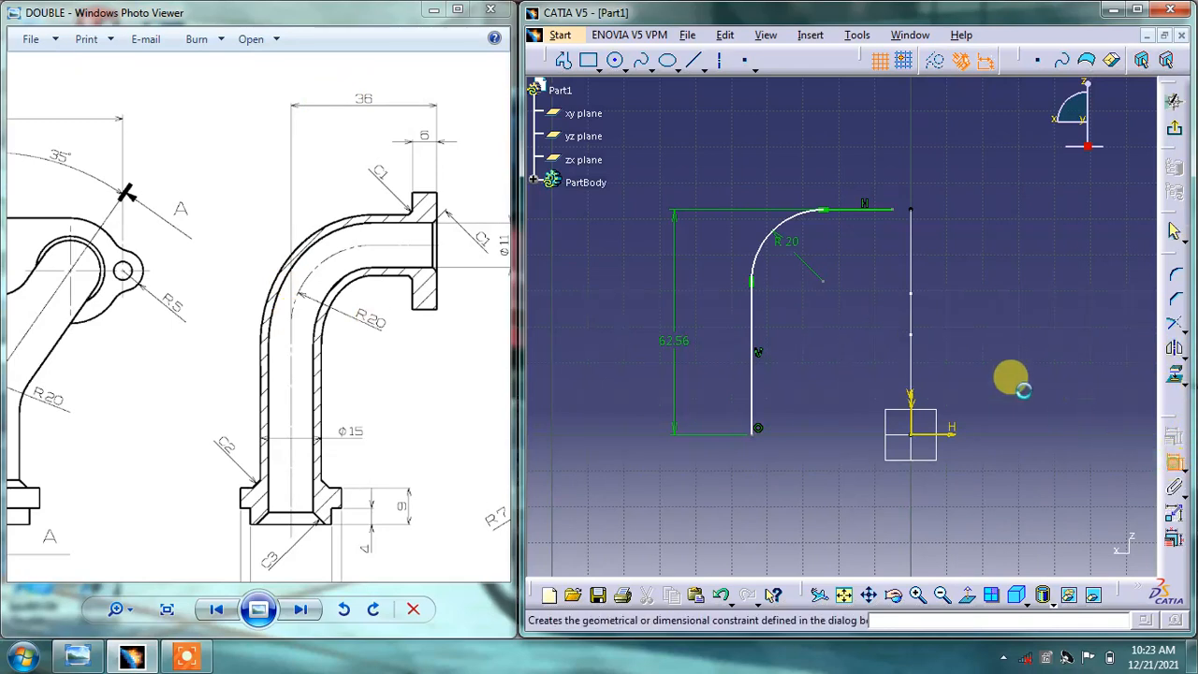
pyautogui.click(895, 212)
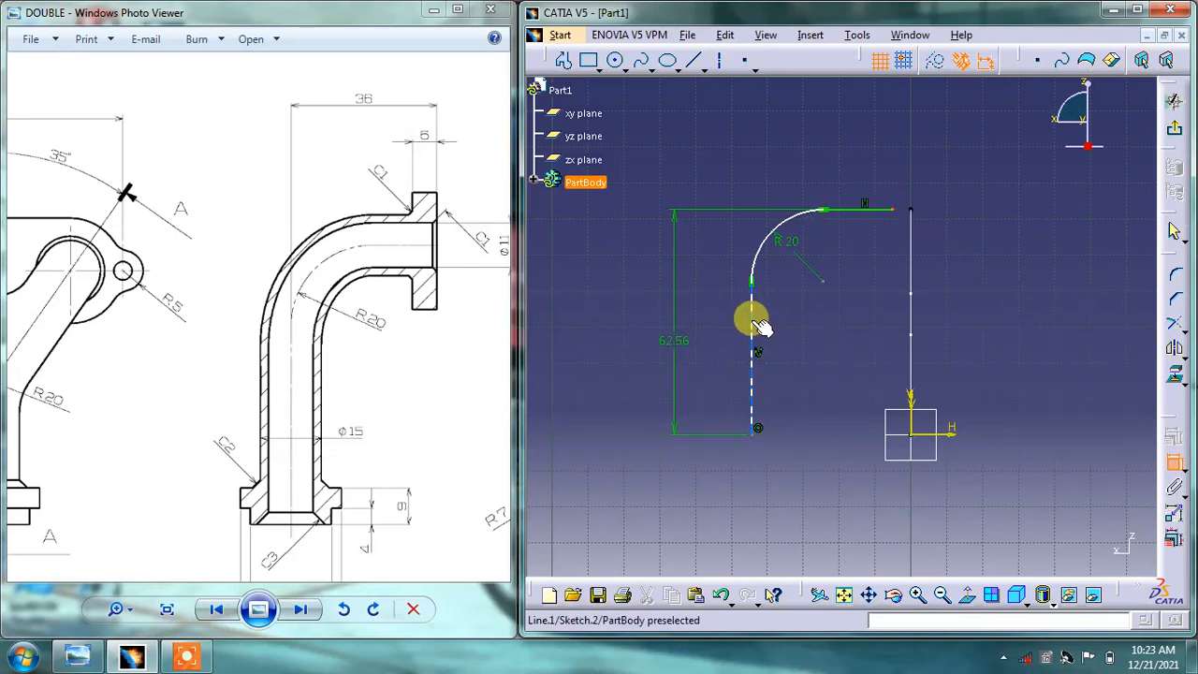
pyautogui.click(760, 324)
pyautogui.click(802, 153)
pyautogui.doubleClick(811, 145)
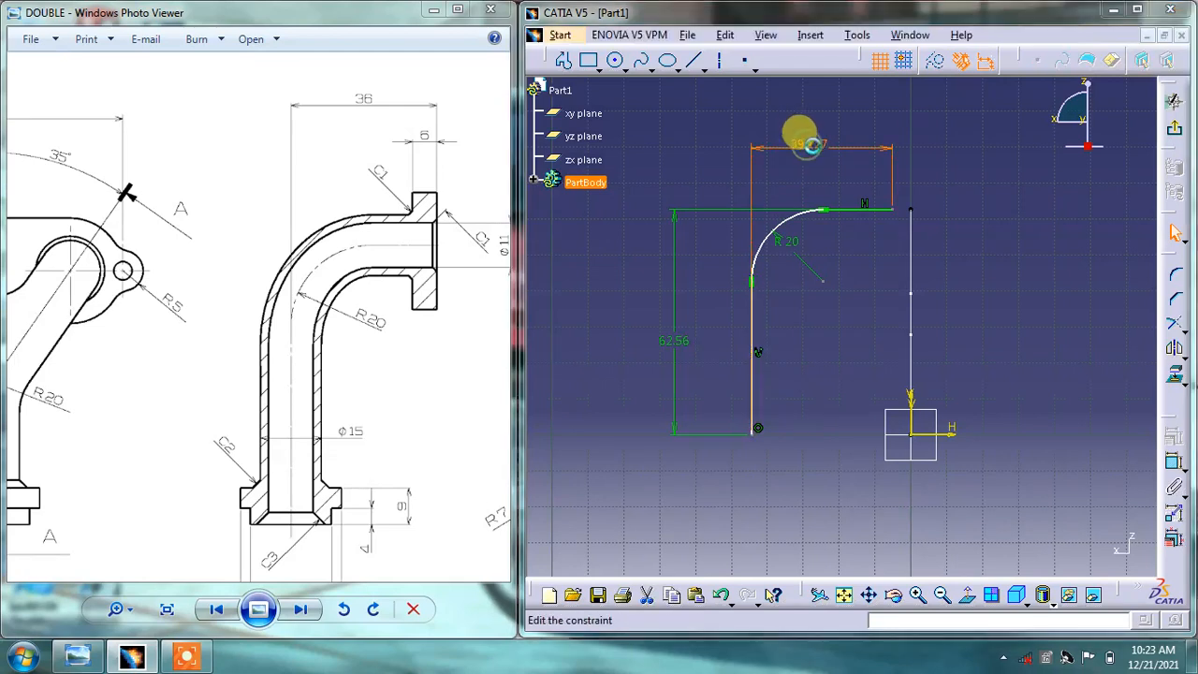
pyautogui.press('Return')
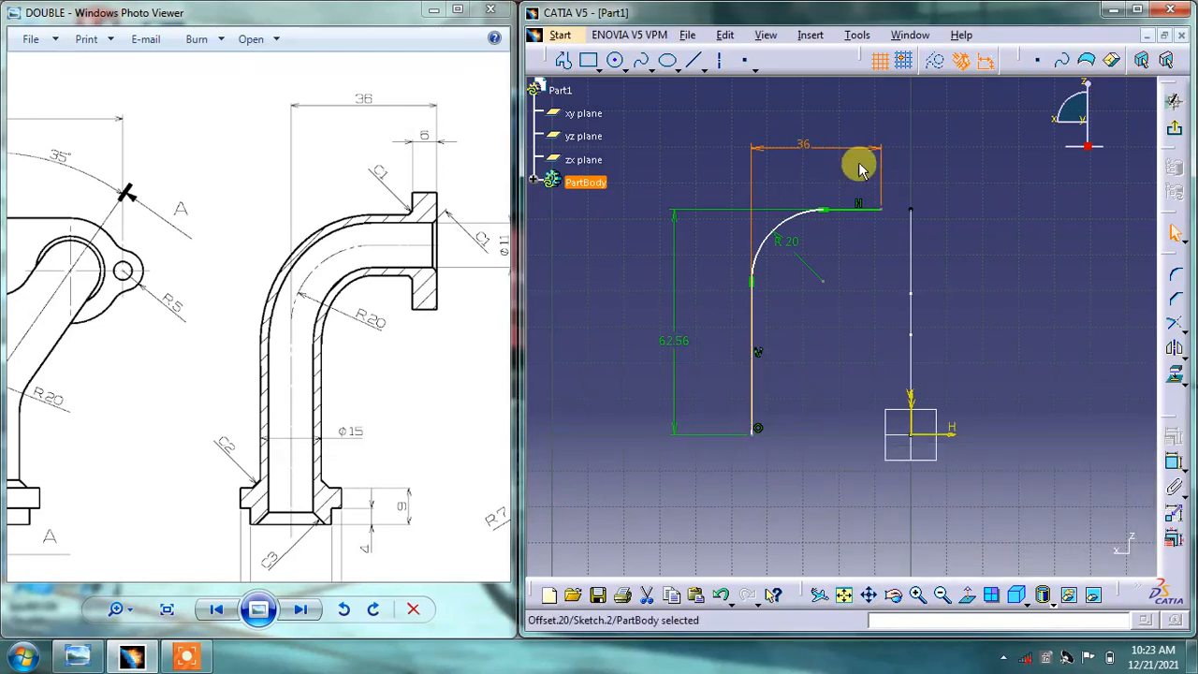
pyautogui.click(981, 174)
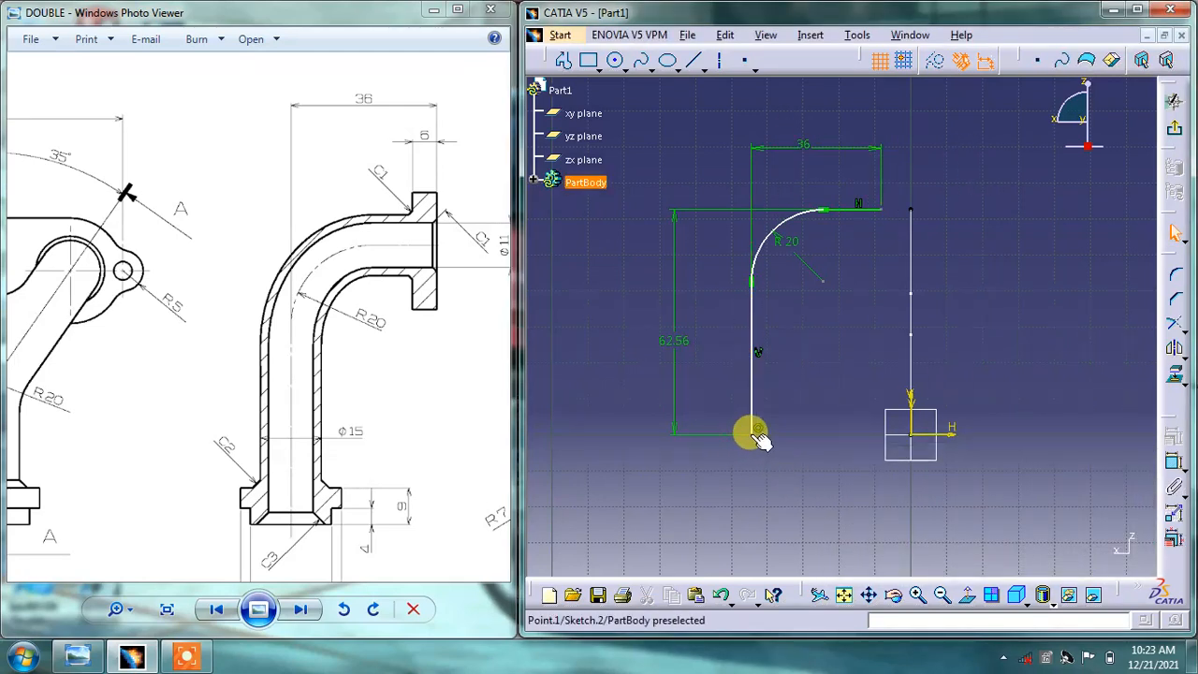
# - Try to make the horizontal line's free endpoint coincident with the upper endpoint of the yz-plane centreline
pyautogui.moveTo(758, 427)
pyautogui.mouseDown()
pyautogui.moveTo(720, 407)
pyautogui.moveTo(778, 393)
pyautogui.moveTo(746, 388)
pyautogui.moveTo(759, 384)
pyautogui.moveTo(746, 376)
pyautogui.mouseUp()
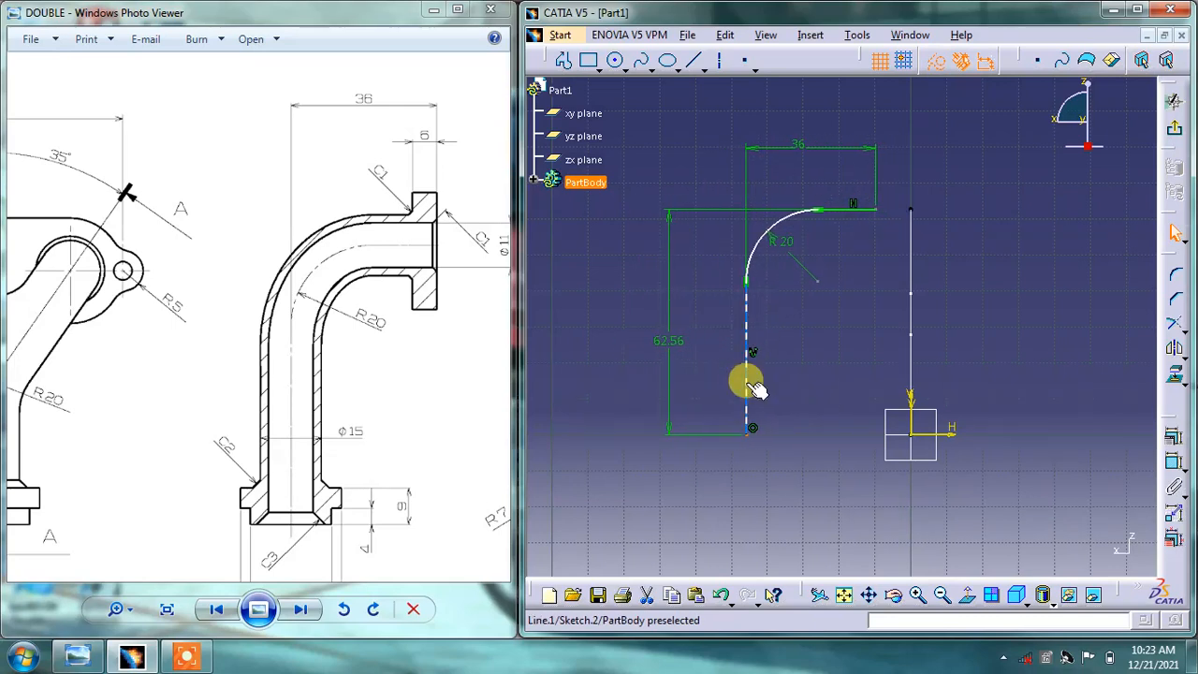
pyautogui.click(1053, 286)
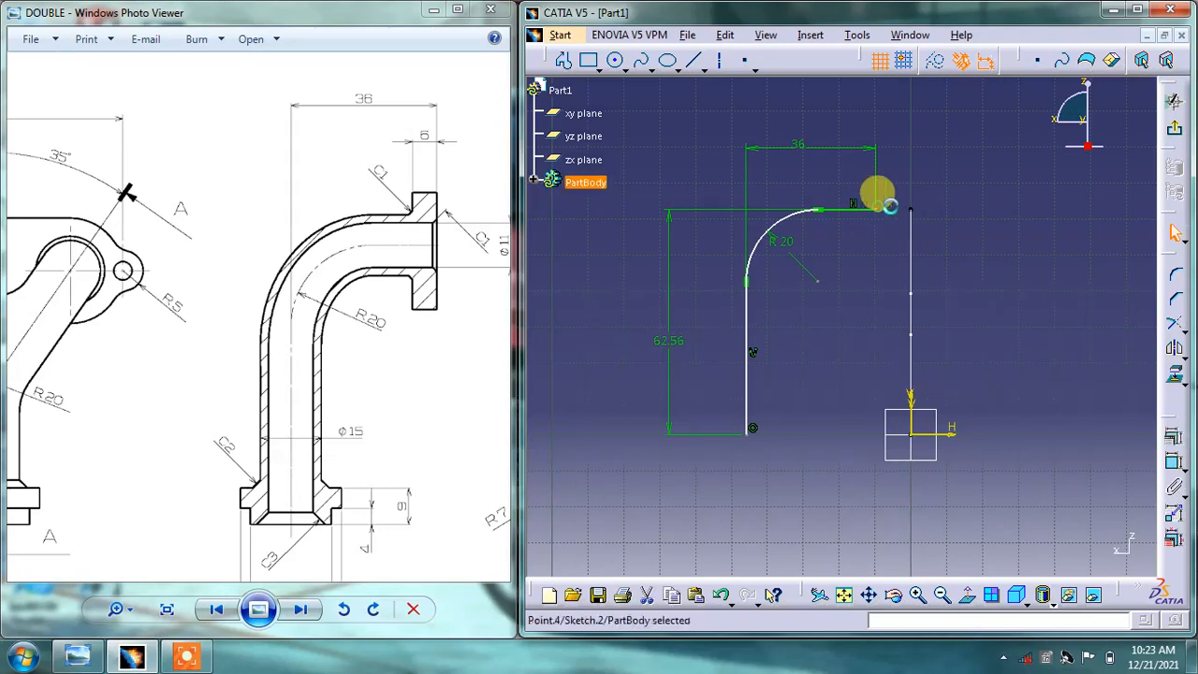
pyautogui.keyDown('ctrl'); pyautogui.click(913, 209); pyautogui.keyUp('ctrl')
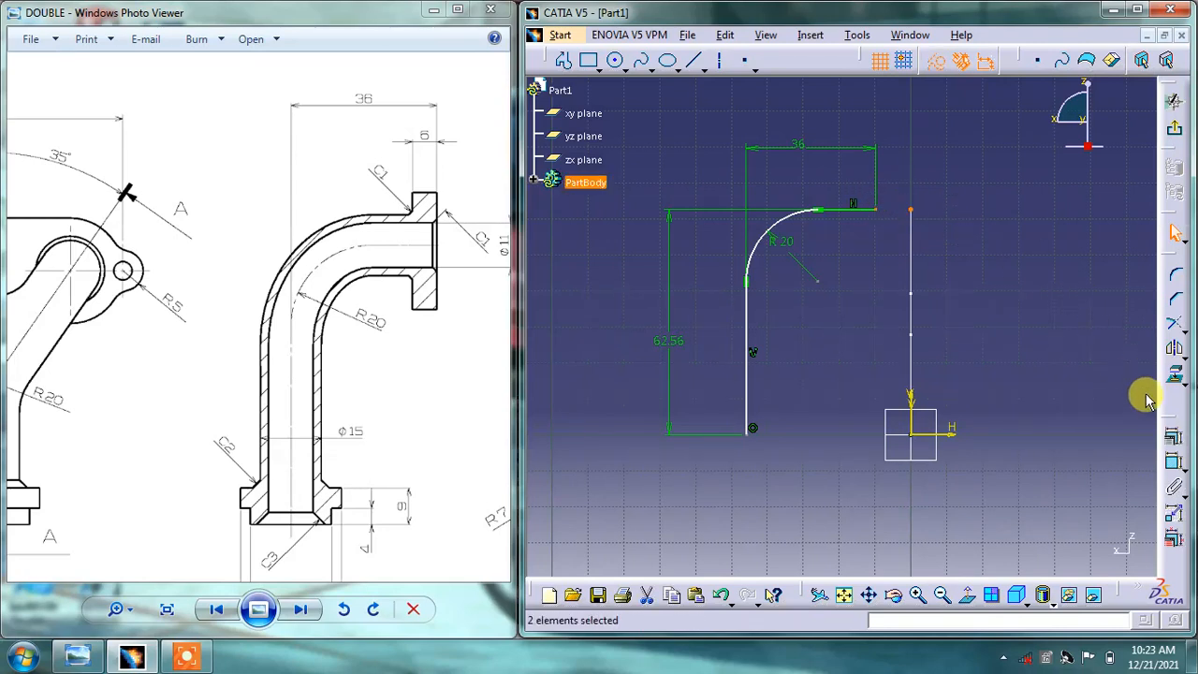
pyautogui.click(1172, 435)
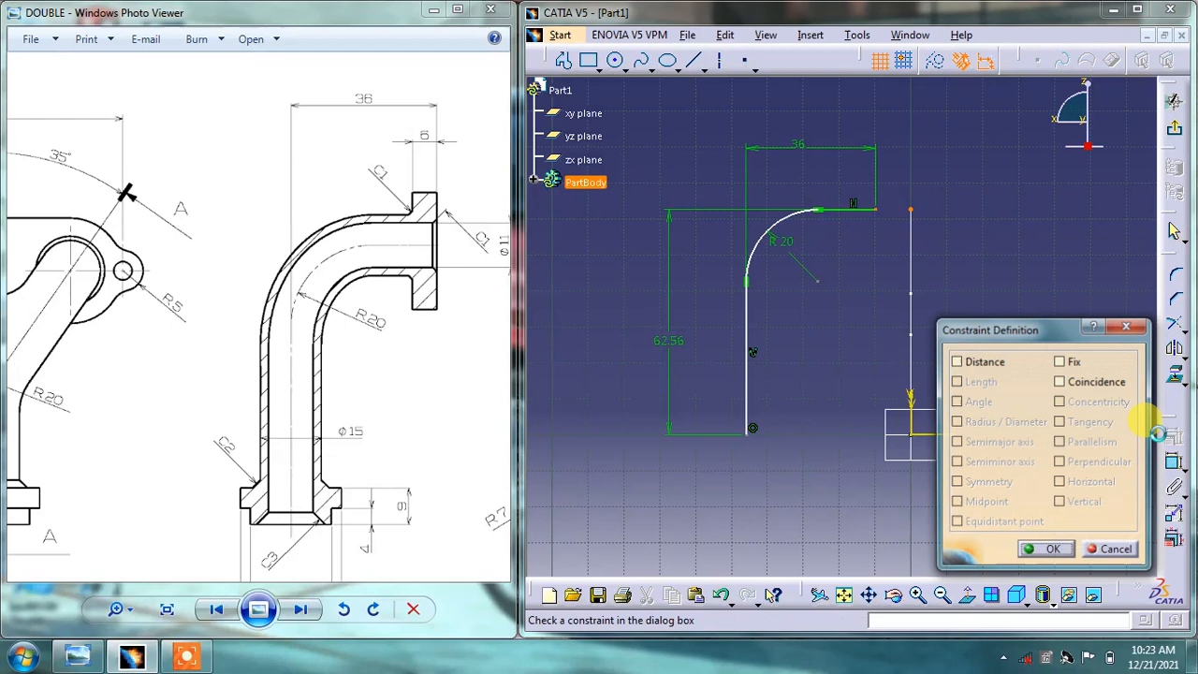
pyautogui.click(1088, 382)
pyautogui.click(1053, 551)
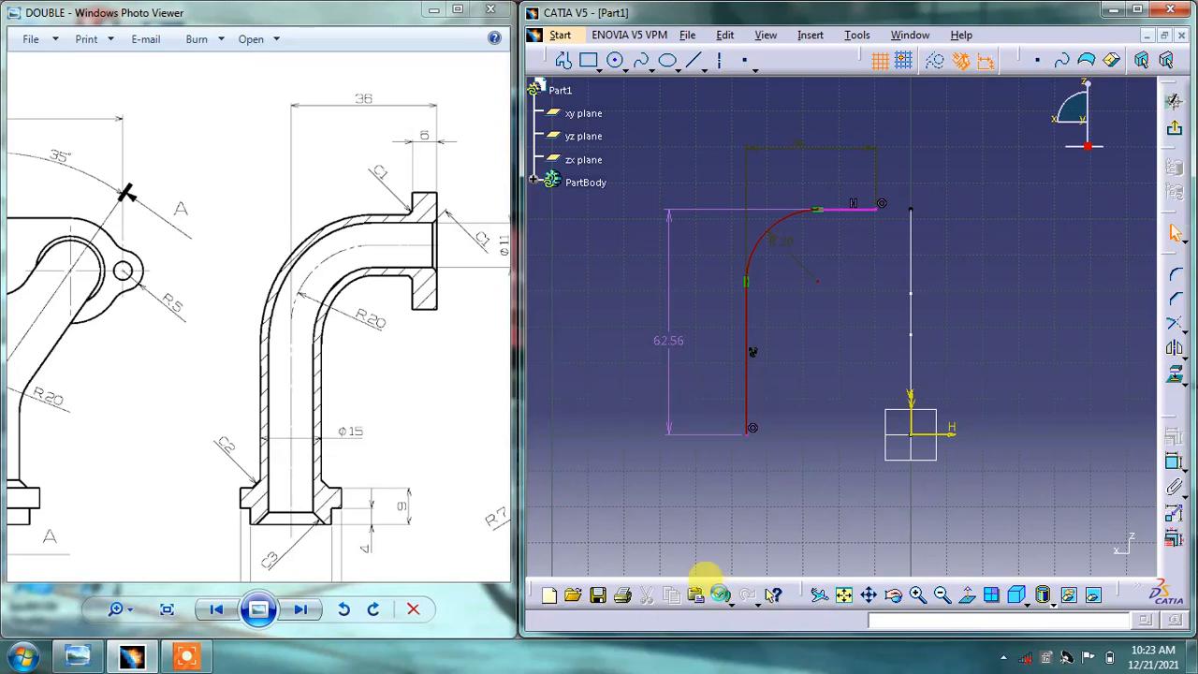
pyautogui.click(717, 592)
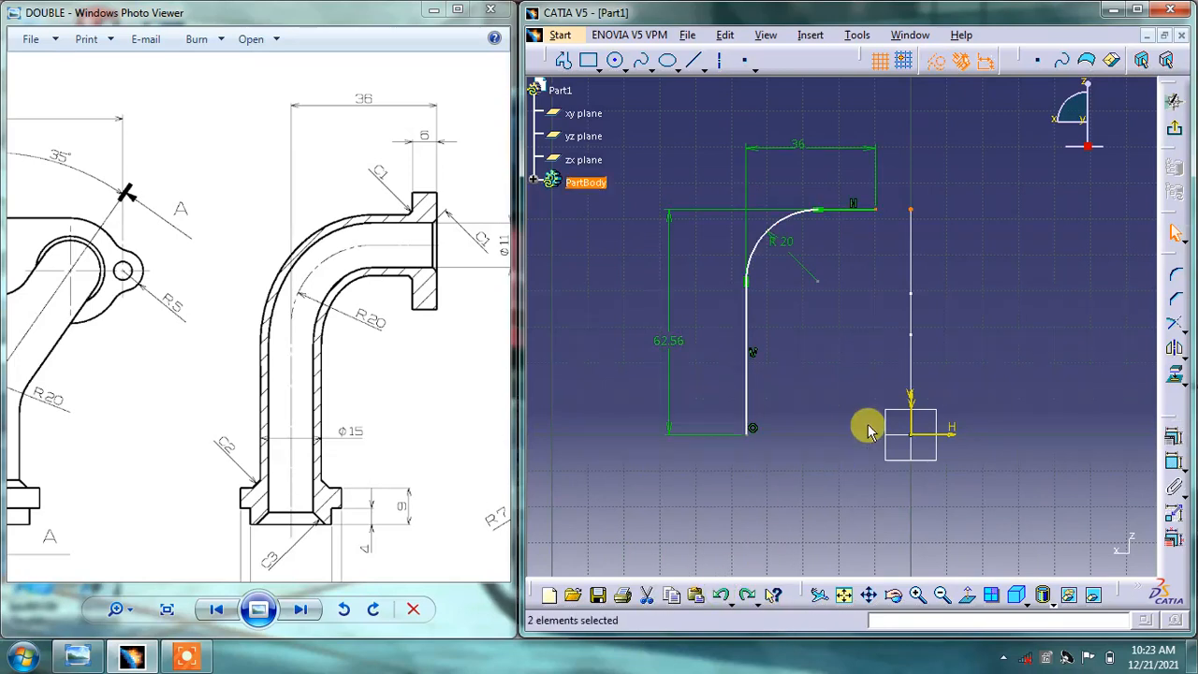
# - Dimension the distance between the horizontal line's free endpoint and the upper endpoint of the yz-plane centreline, and set it to 0 mm
pyautogui.click(1176, 465)
pyautogui.click(908, 209)
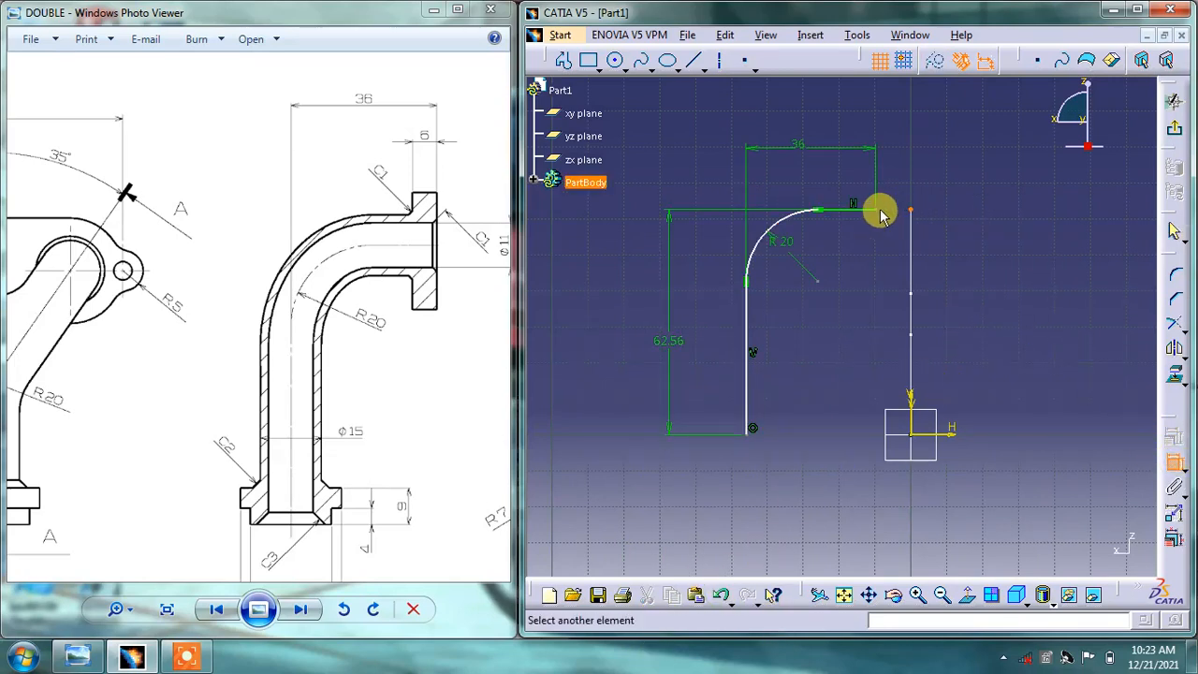
pyautogui.click(896, 166)
pyautogui.doubleClick(900, 171)
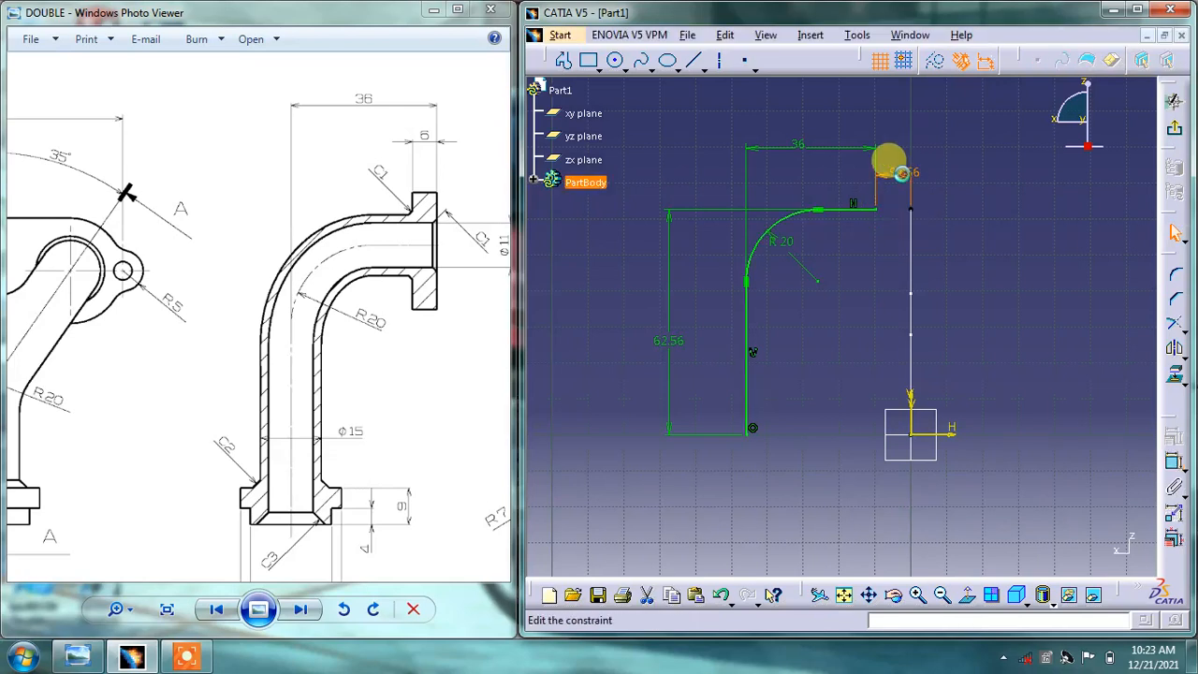
pyautogui.write('0mm')
pyautogui.press('Return')
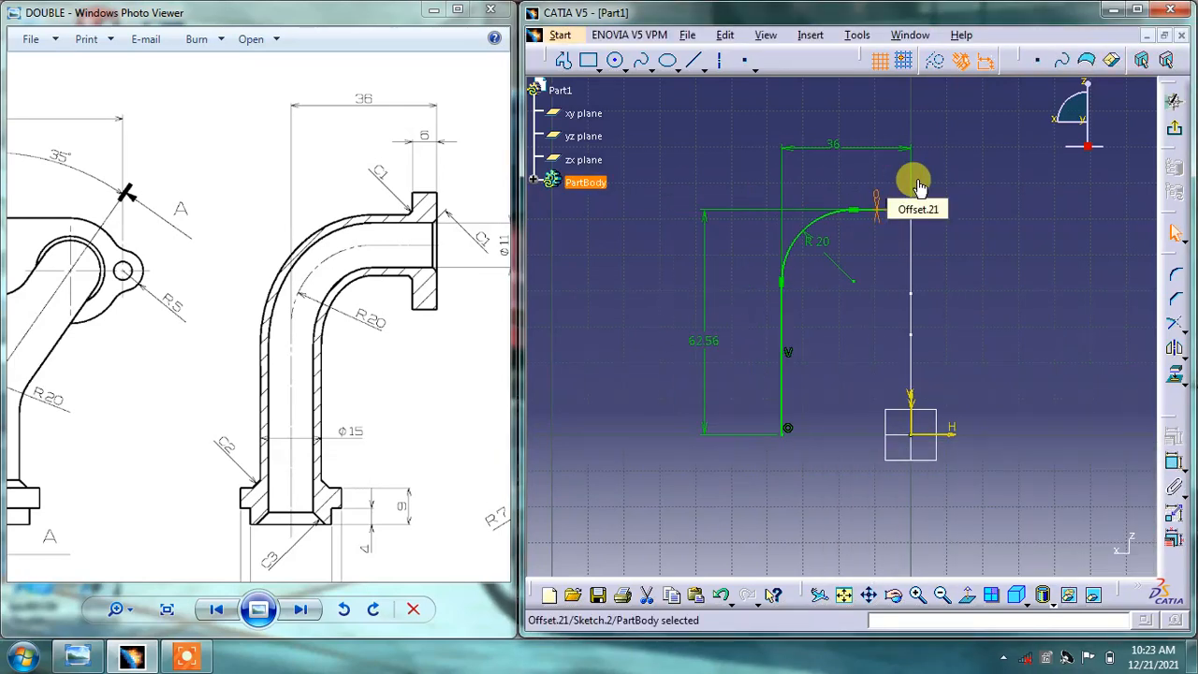
pyautogui.click(868, 183)
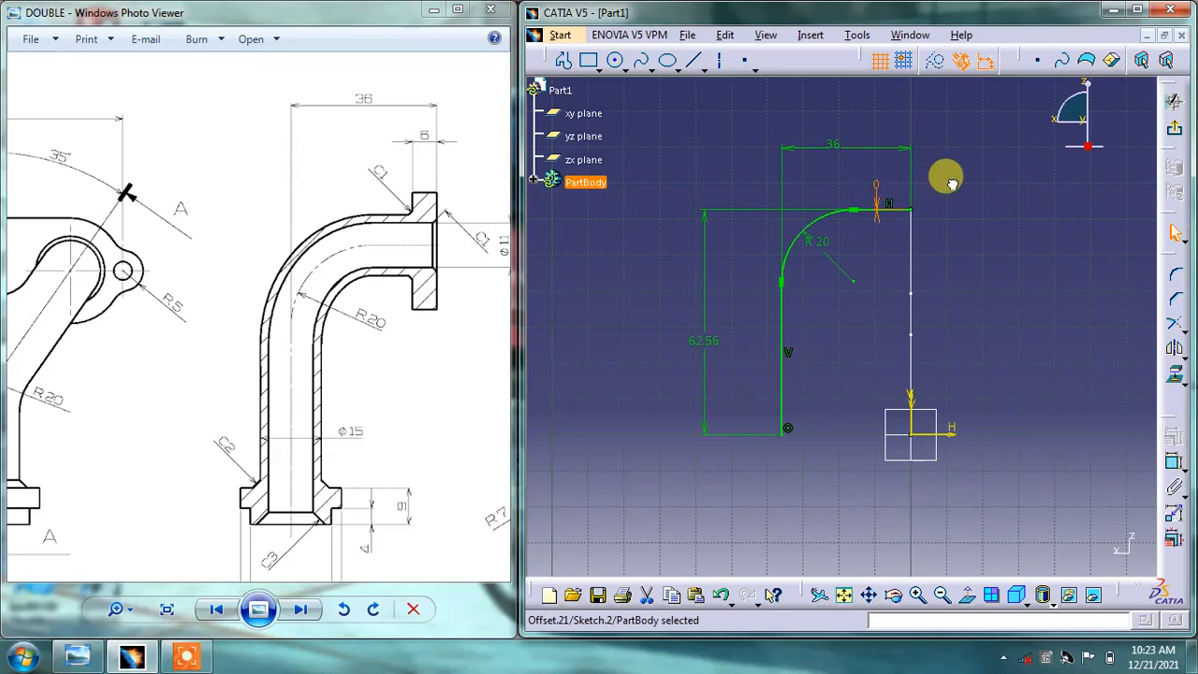
pyautogui.click(941, 215)
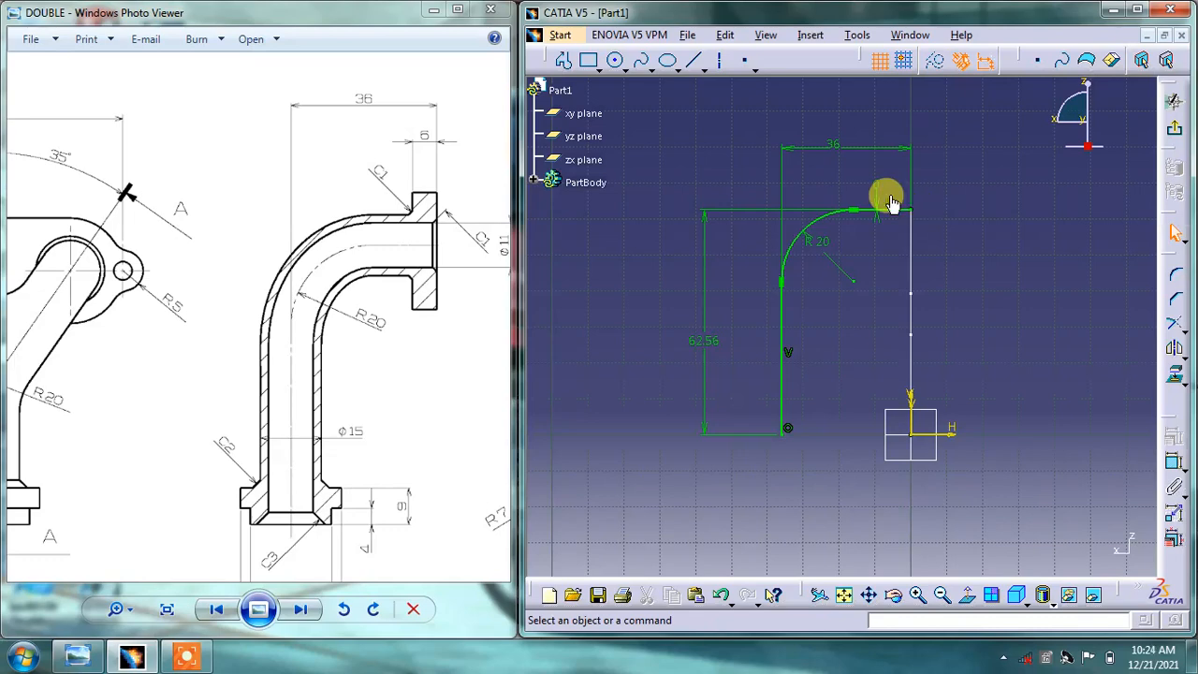
# - Exit the side profile sketch and switch to the Generative Shape Design workbench
pyautogui.scroll(-2, 315, 315)
pyautogui.moveTo(334, 316); pyautogui.dragTo(307, 322)
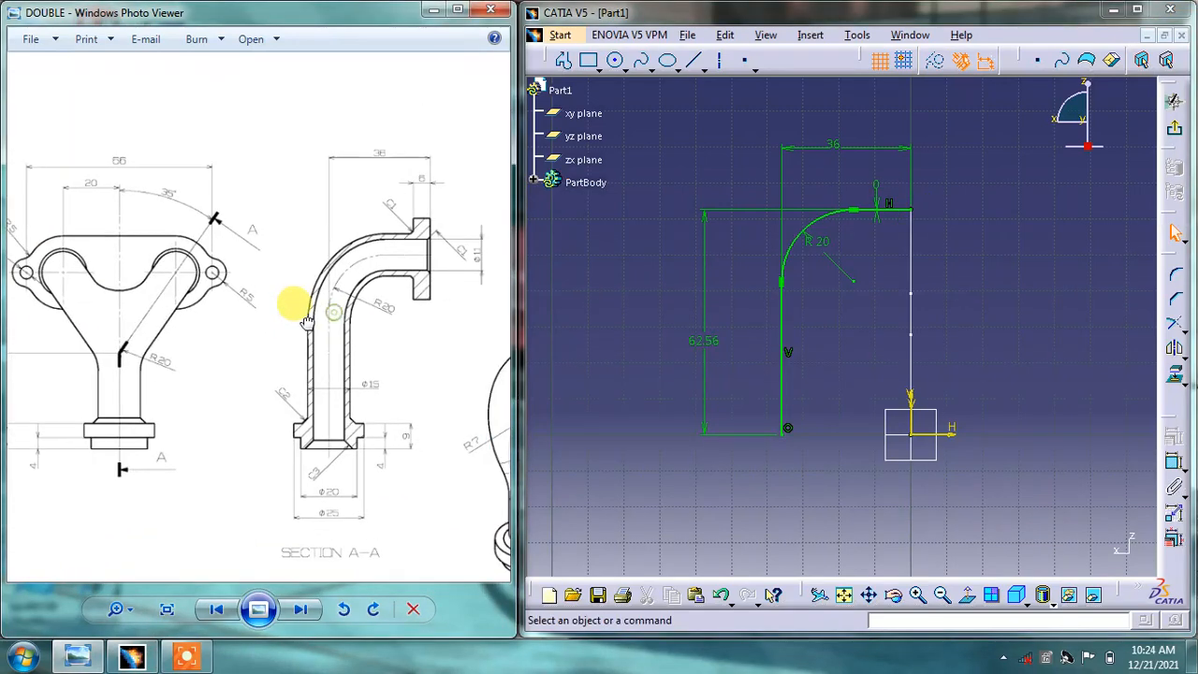
pyautogui.scroll(-1, 306, 321)
pyautogui.moveTo(347, 272); pyautogui.dragTo(188, 339)
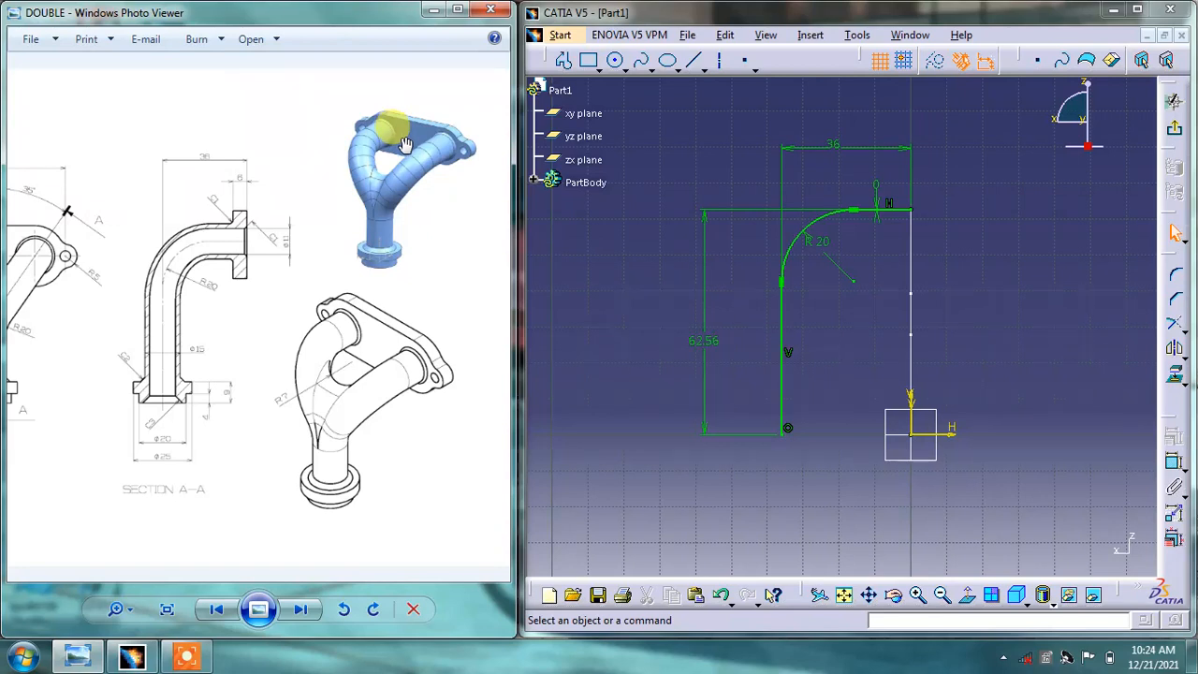
pyautogui.click(1174, 101)
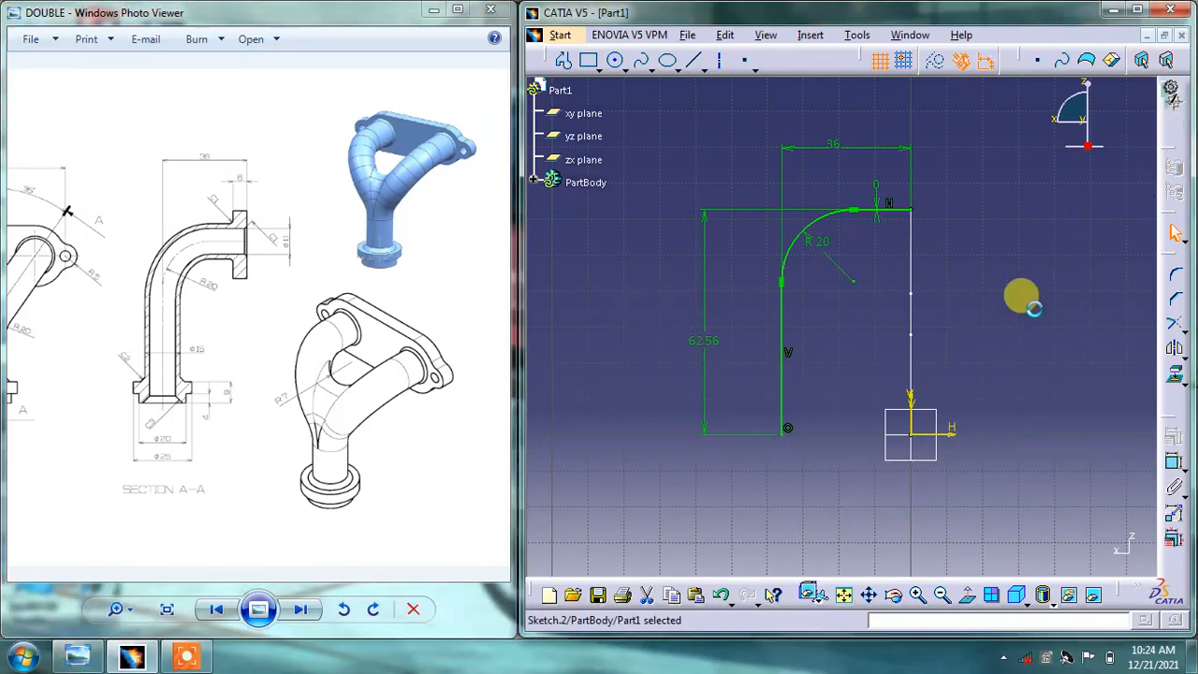
pyautogui.moveTo(930, 306); pyautogui.dragTo(885, 328, button='middle')
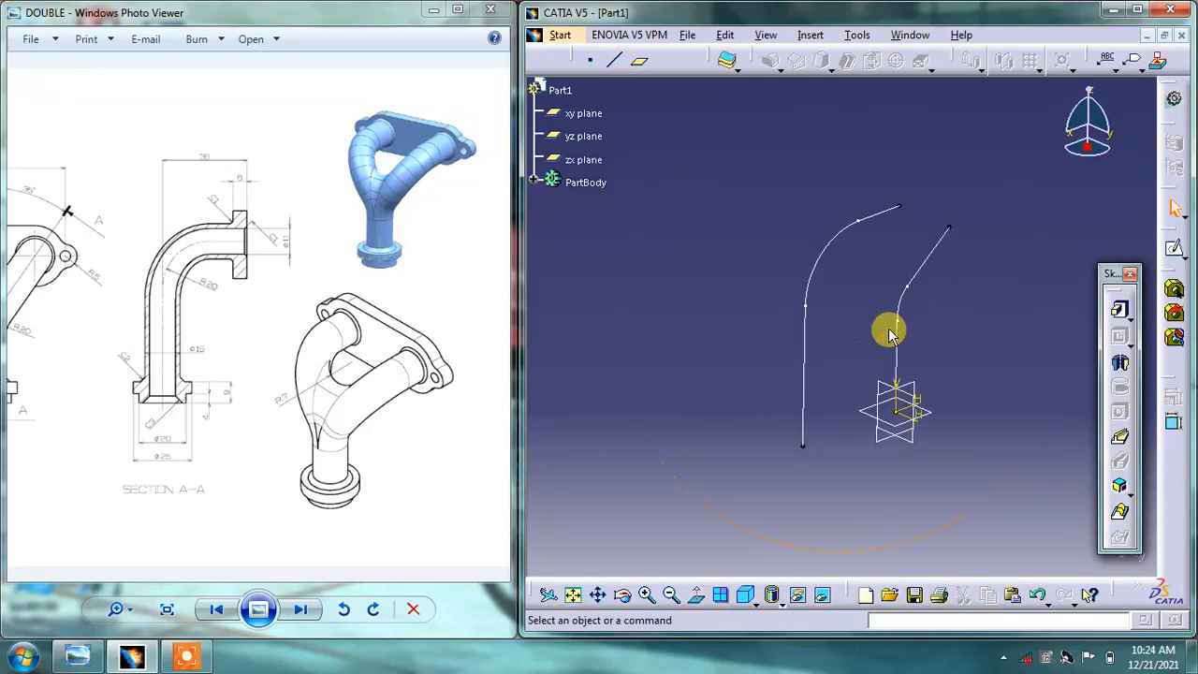
pyautogui.click(560, 35)
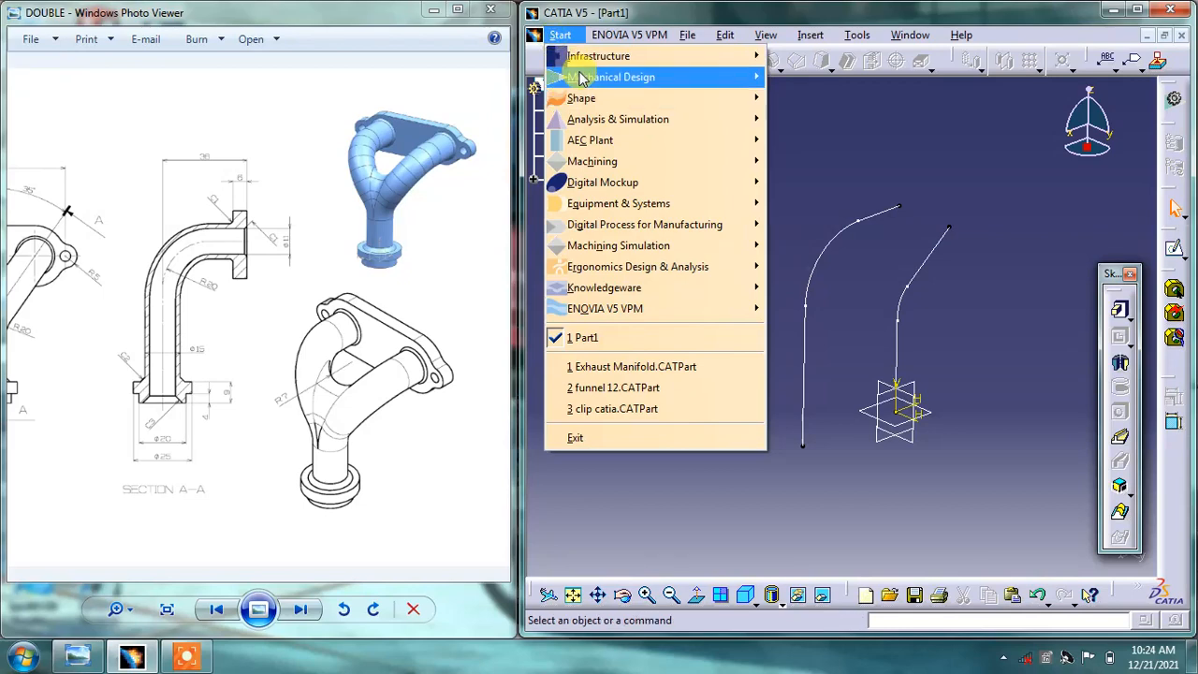
pyautogui.moveTo(580, 76)
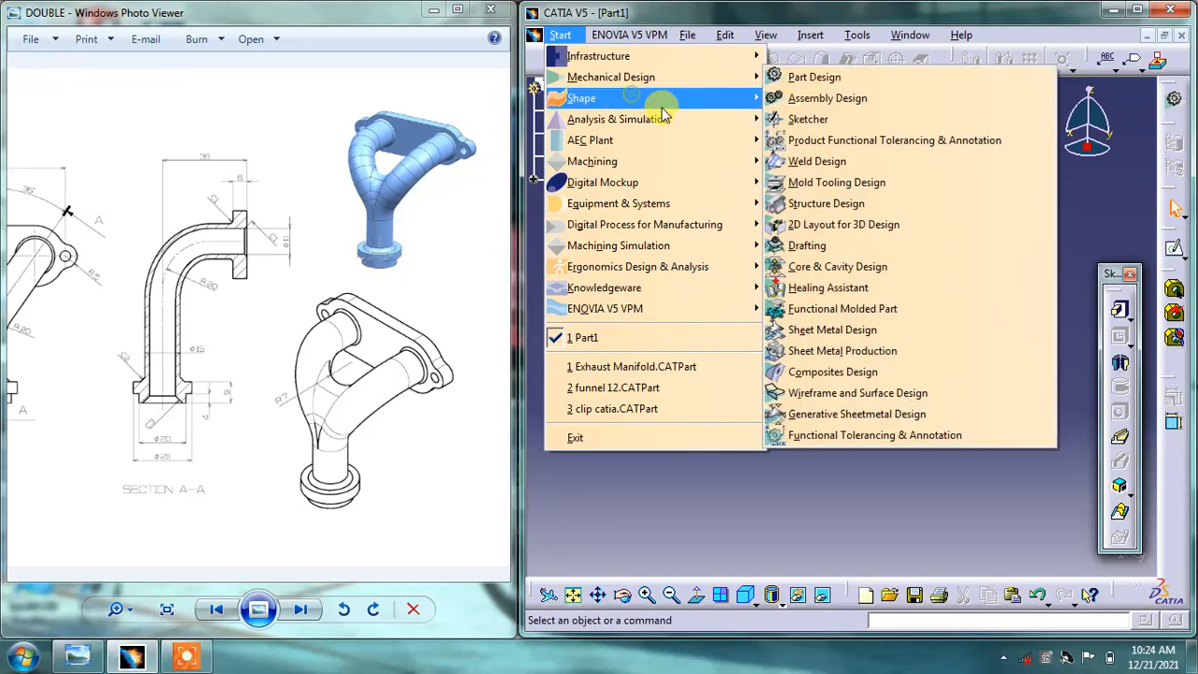
pyautogui.moveTo(667, 97)
pyautogui.click(815, 182)
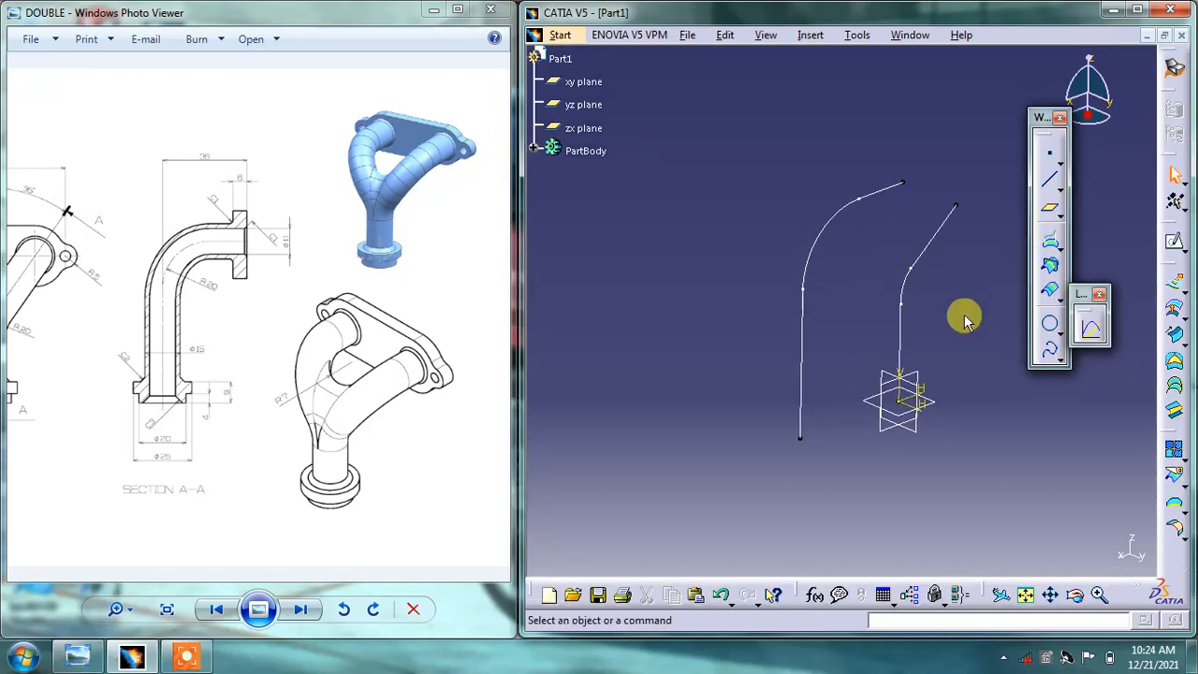
pyautogui.moveTo(960, 298)
pyautogui.mouseDown(button='middle')
pyautogui.moveTo(816, 276)
pyautogui.moveTo(795, 294)
pyautogui.moveTo(861, 328)
pyautogui.moveTo(766, 284)
pyautogui.mouseUp(button='middle')
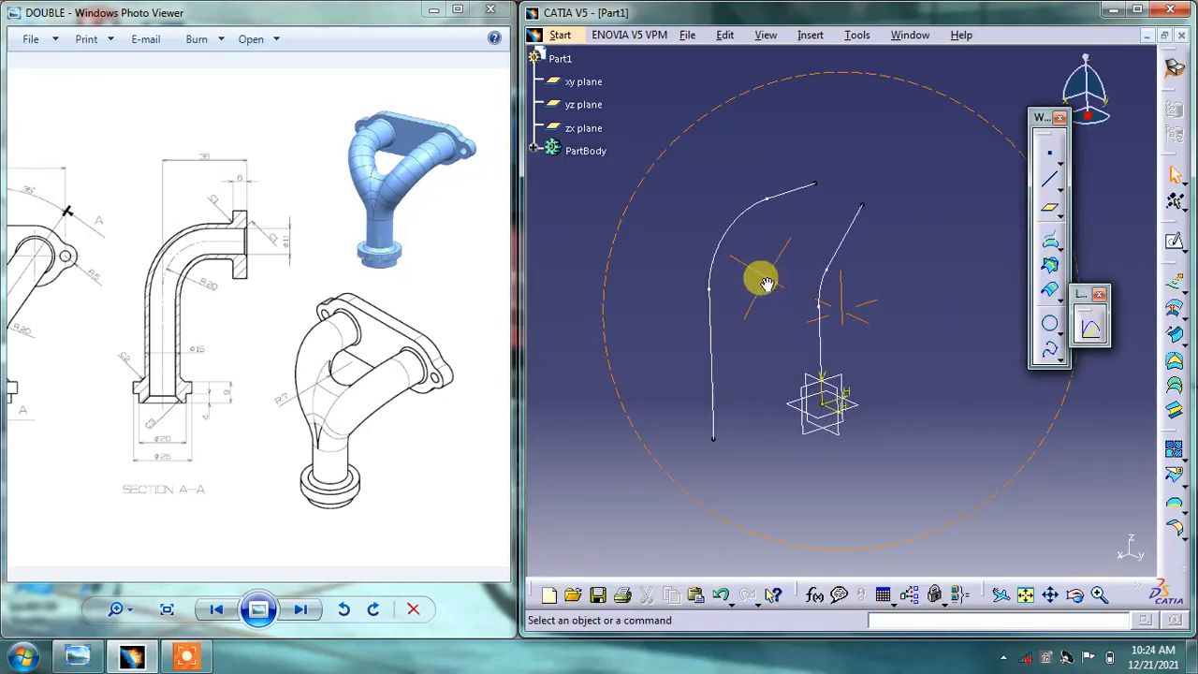
pyautogui.click(1059, 270)
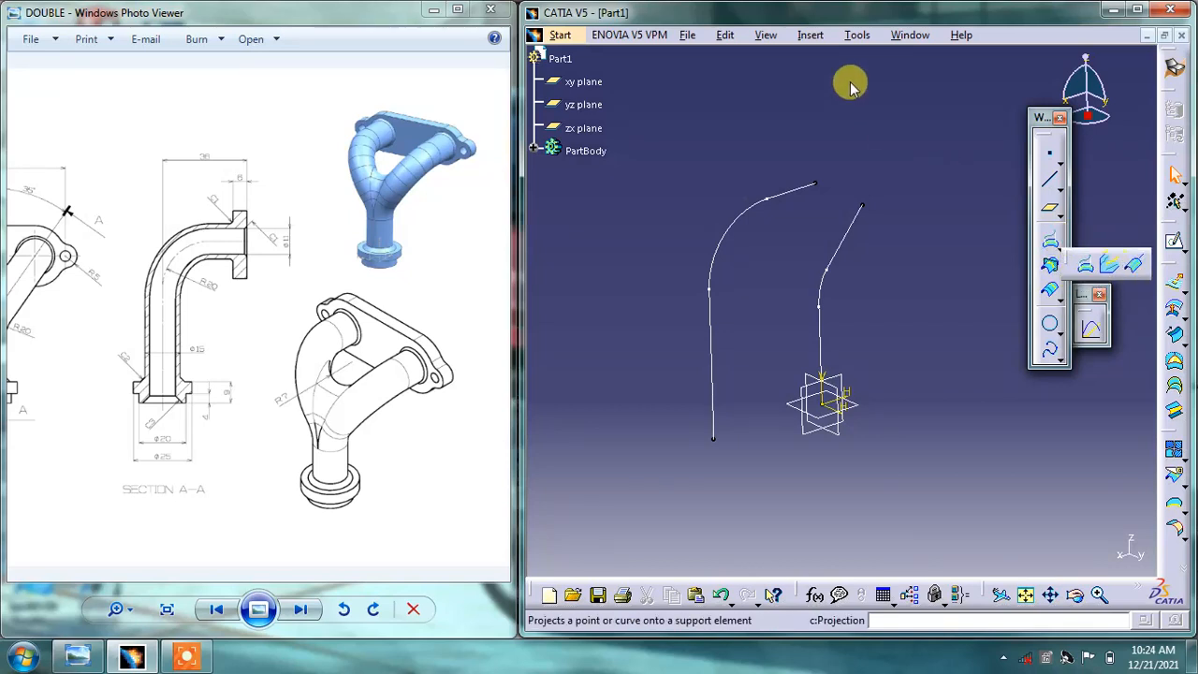
pyautogui.click(811, 36)
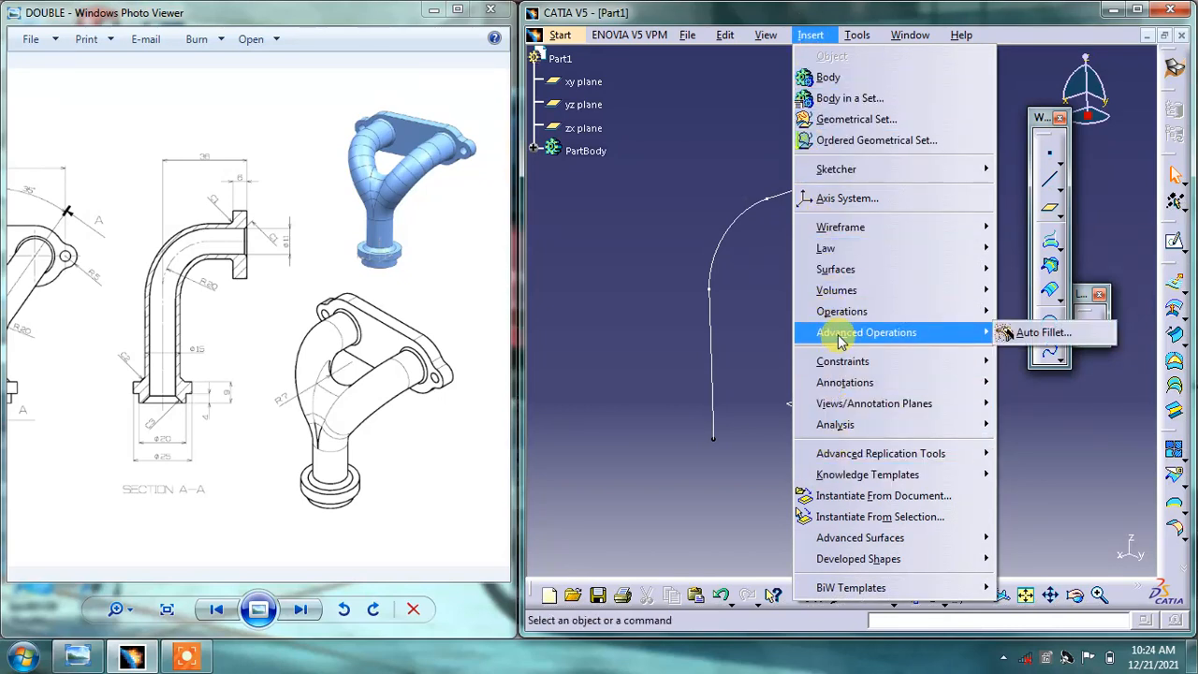
pyautogui.moveTo(843, 384)
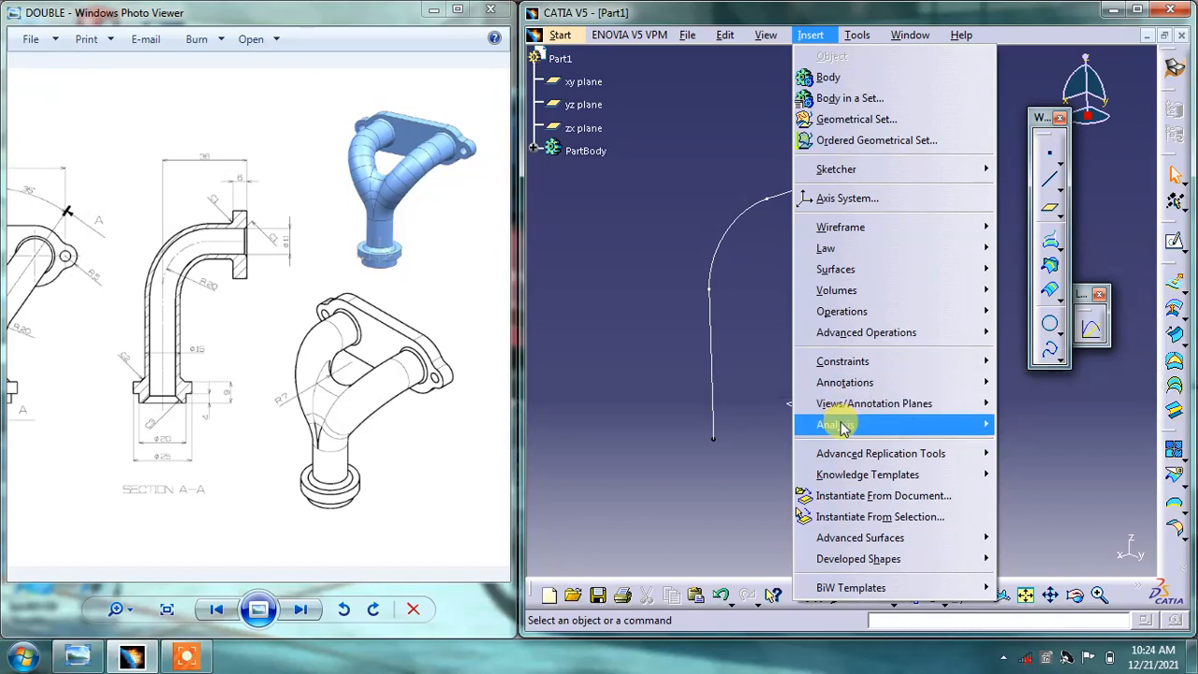
pyautogui.moveTo(836, 333)
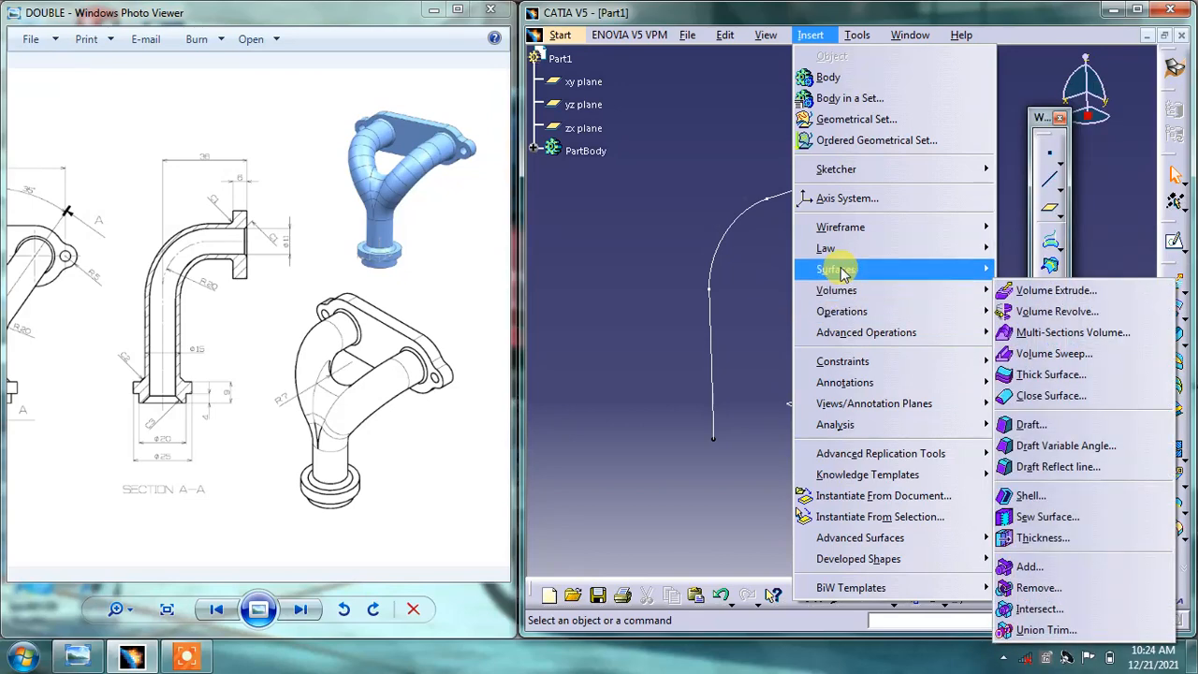
pyautogui.moveTo(843, 271)
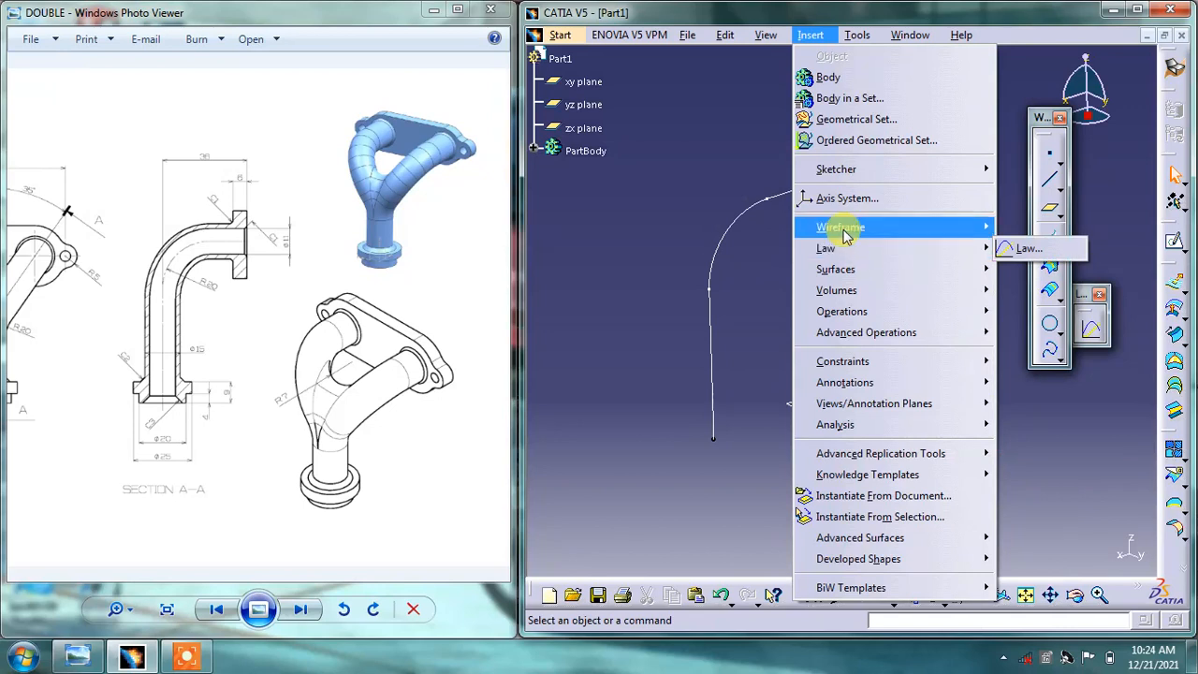
pyautogui.moveTo(845, 234)
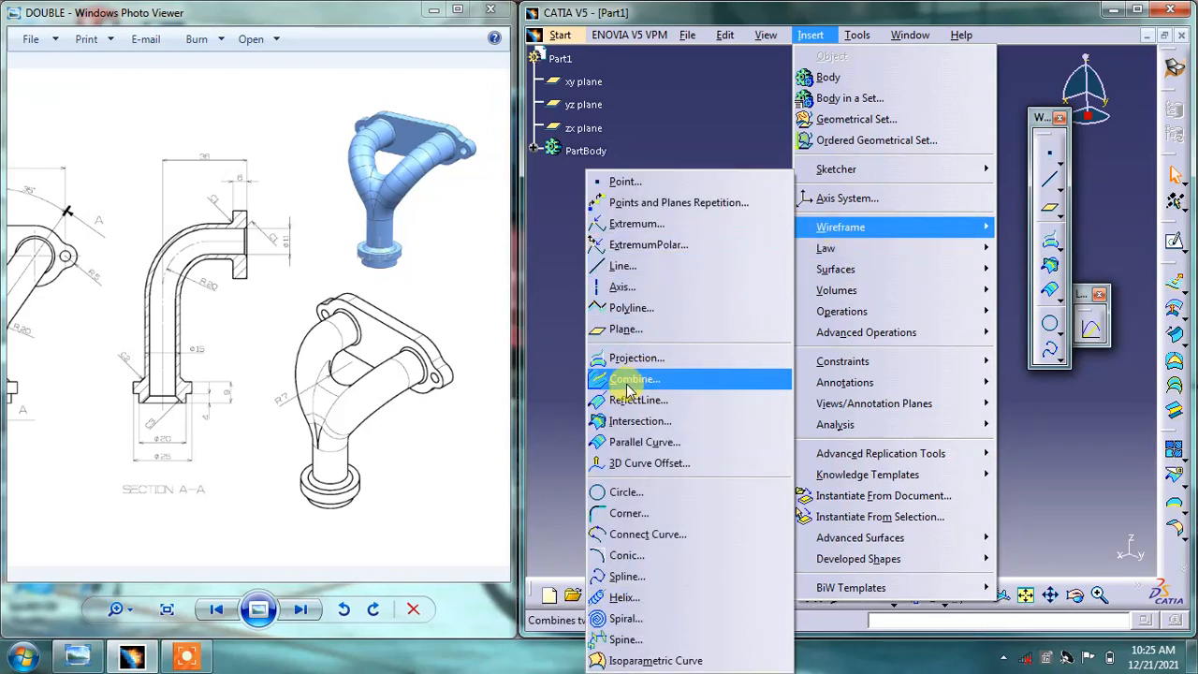
pyautogui.click(1045, 430)
# - Combine the zx-plane side profile with the yz-plane centreline into one 3D curve, using the Normal combine type
pyautogui.click(1060, 250)
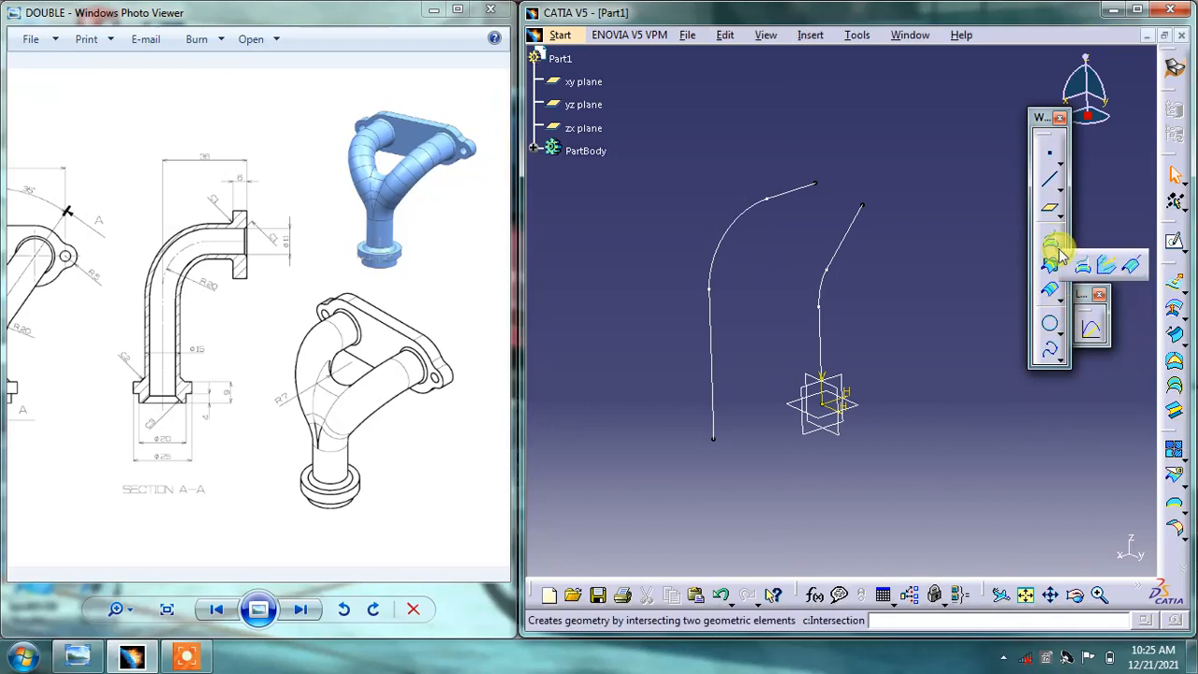
pyautogui.click(1107, 269)
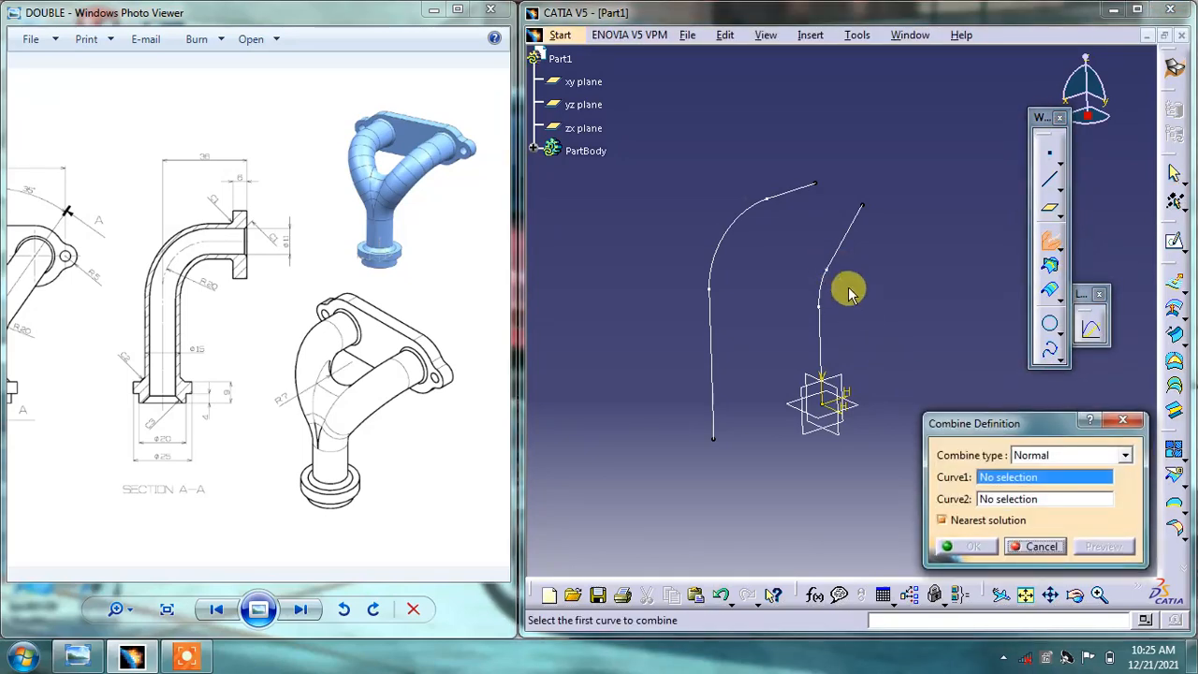
pyautogui.click(720, 223)
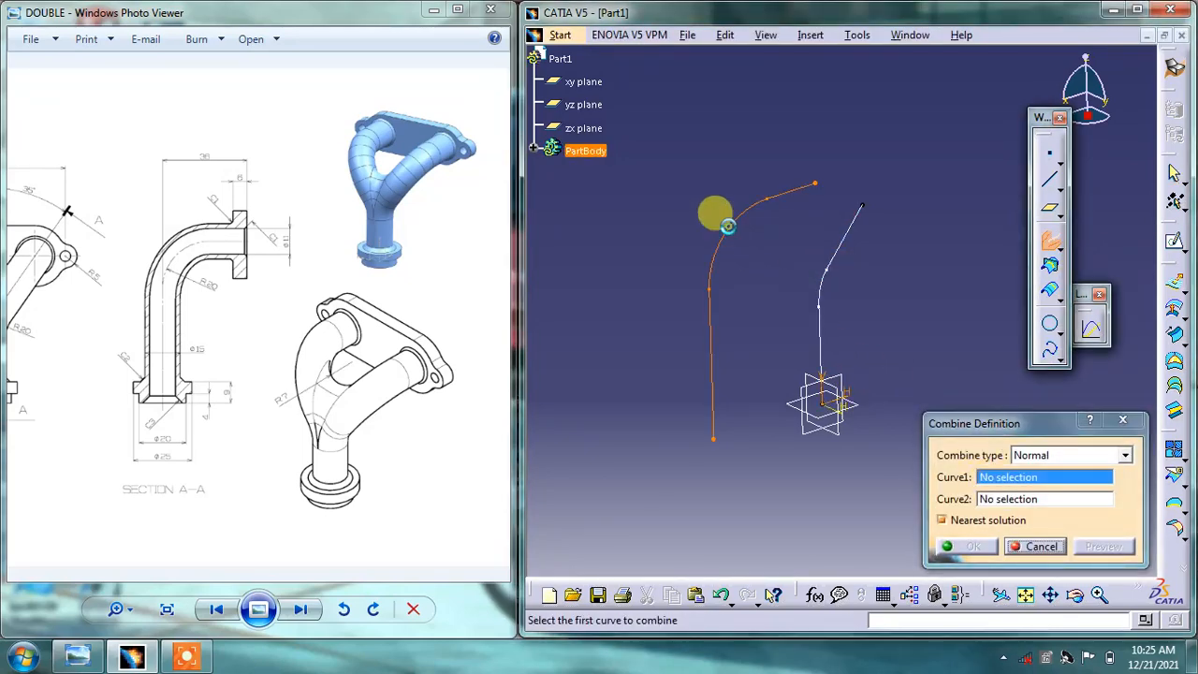
pyautogui.click(821, 284)
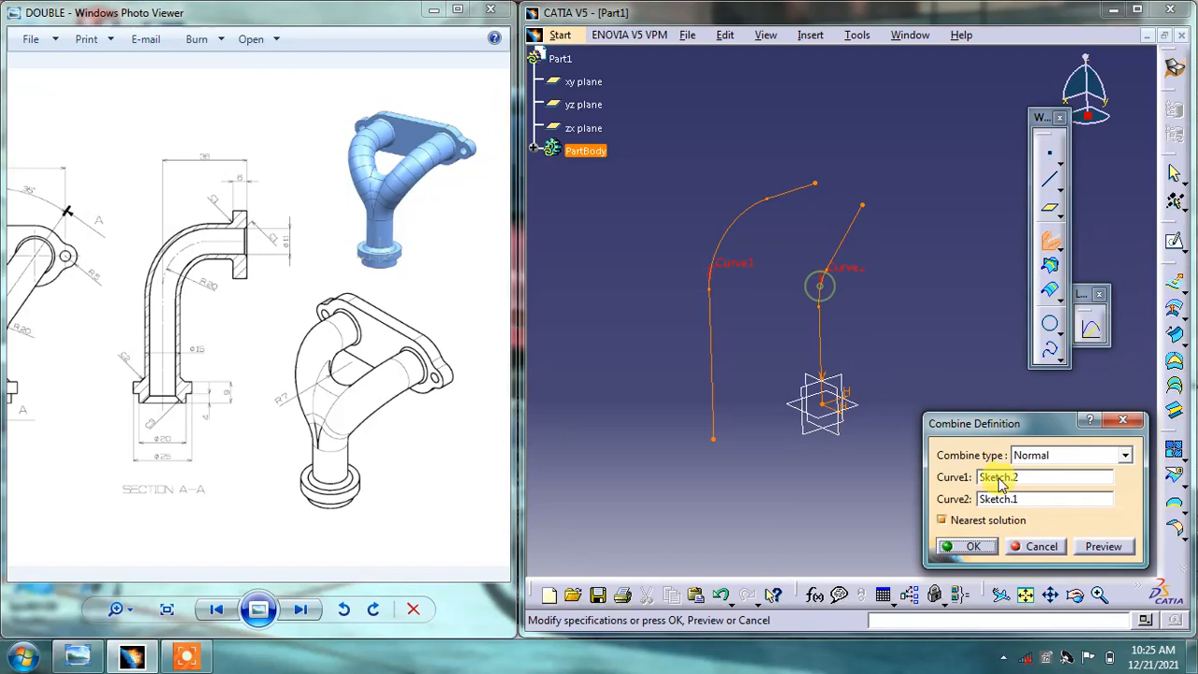
pyautogui.click(1102, 546)
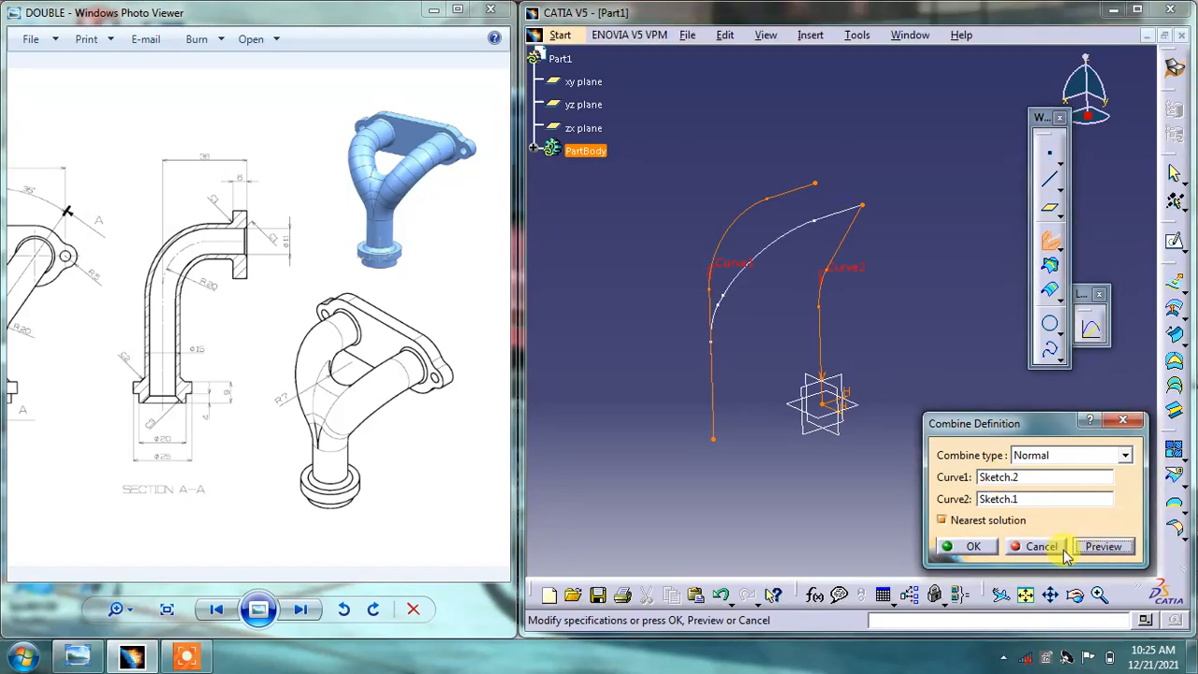
pyautogui.click(955, 548)
# - Hide the zx-plane and yz-plane source sketches, leaving only the combined curve shown
pyautogui.moveTo(743, 299)
pyautogui.mouseDown(button='middle')
pyautogui.moveTo(877, 331)
pyautogui.moveTo(915, 328)
pyautogui.moveTo(861, 334)
pyautogui.moveTo(792, 293)
pyautogui.moveTo(765, 215)
pyautogui.mouseUp(button='middle')
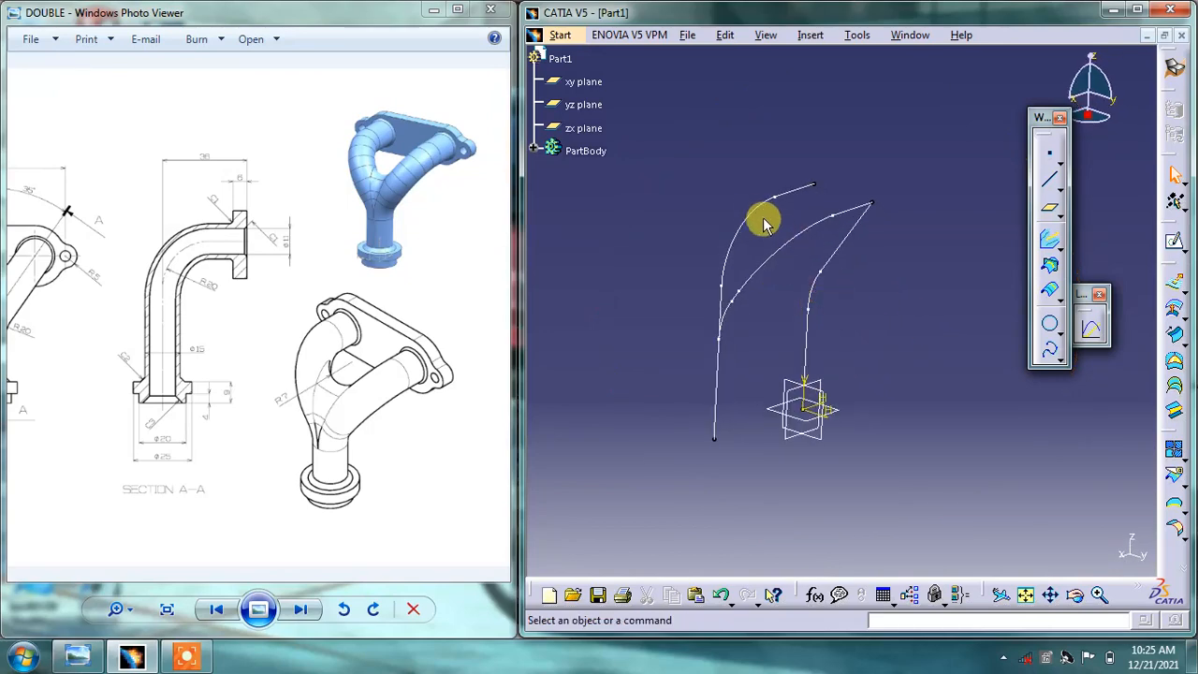
pyautogui.rightClick(765, 212)
pyautogui.click(789, 259)
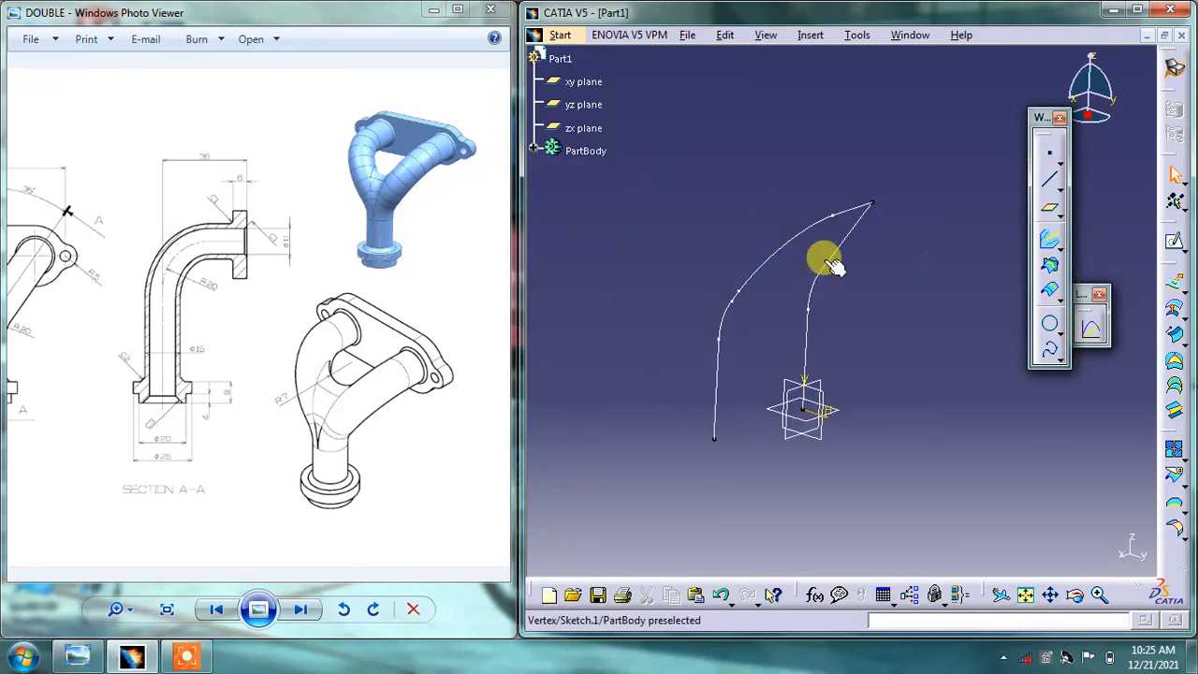
pyautogui.rightClick(845, 252)
pyautogui.click(880, 299)
pyautogui.moveTo(783, 278)
pyautogui.mouseDown(button='middle')
pyautogui.moveTo(797, 356)
pyautogui.moveTo(880, 444)
pyautogui.moveTo(795, 332)
pyautogui.moveTo(668, 294)
pyautogui.moveTo(804, 329)
pyautogui.mouseUp(button='middle')
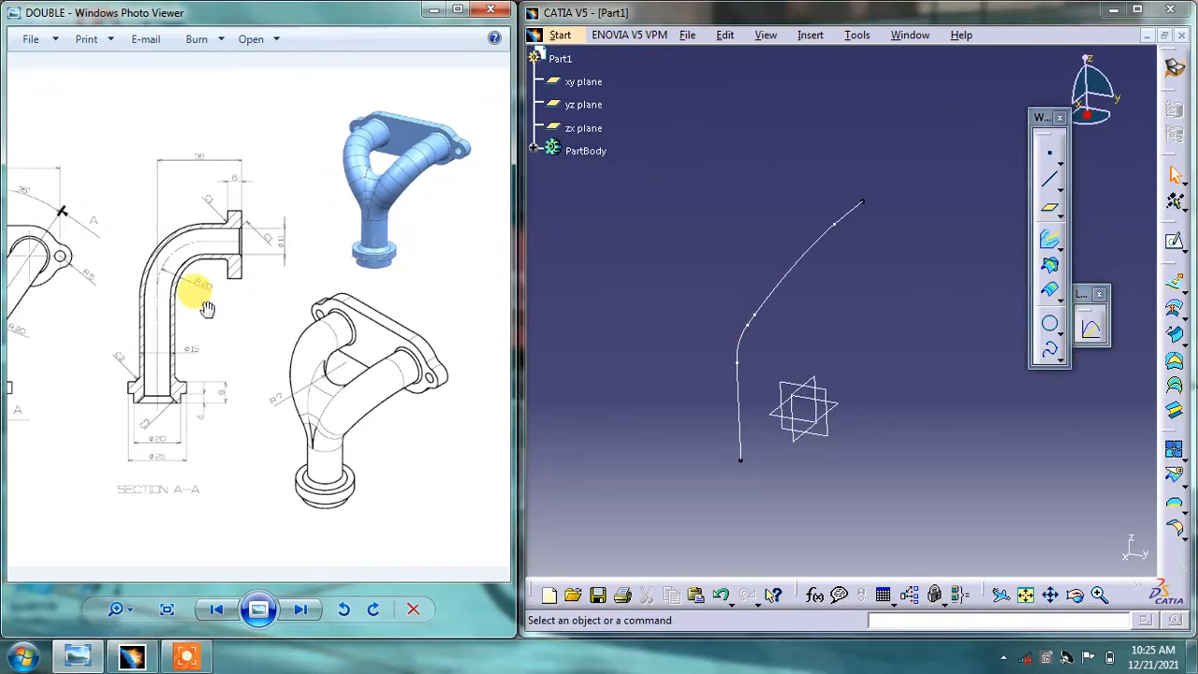
# - Examine the pipe and flange dimensions in the front view and section A-A of the reference drawing
pyautogui.moveTo(202, 298); pyautogui.dragTo(363, 285)
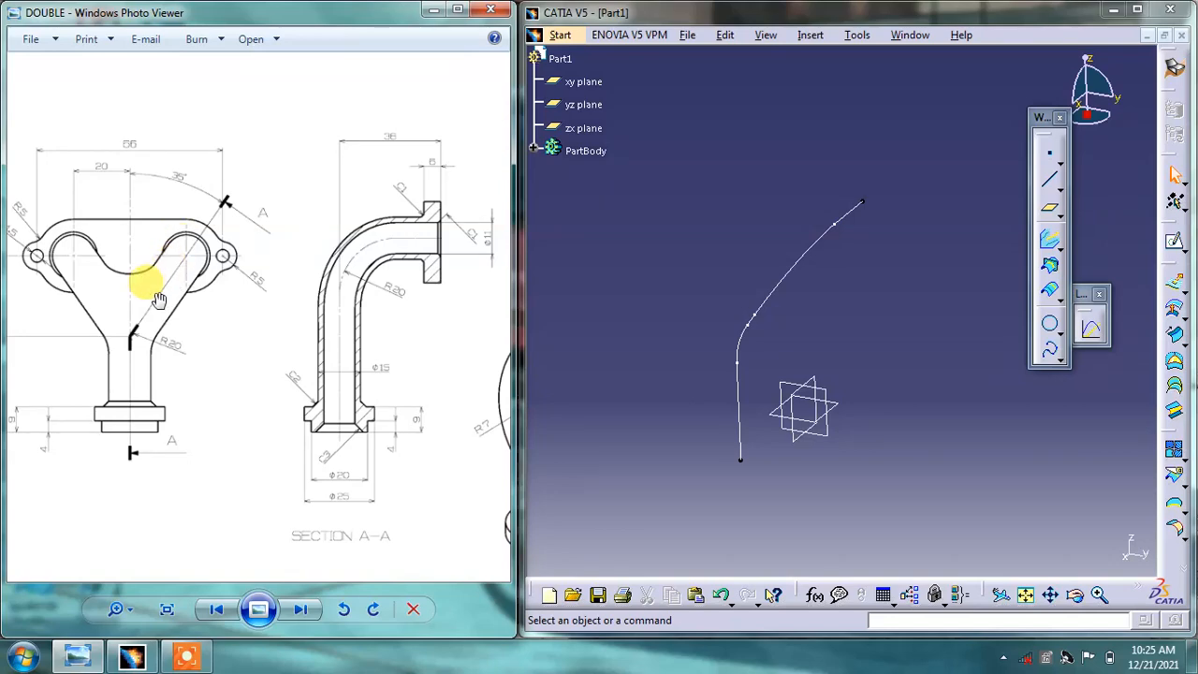
pyautogui.moveTo(376, 274); pyautogui.dragTo(108, 276)
pyautogui.scroll(1, 342, 144)
pyautogui.moveTo(195, 355); pyautogui.dragTo(440, 267)
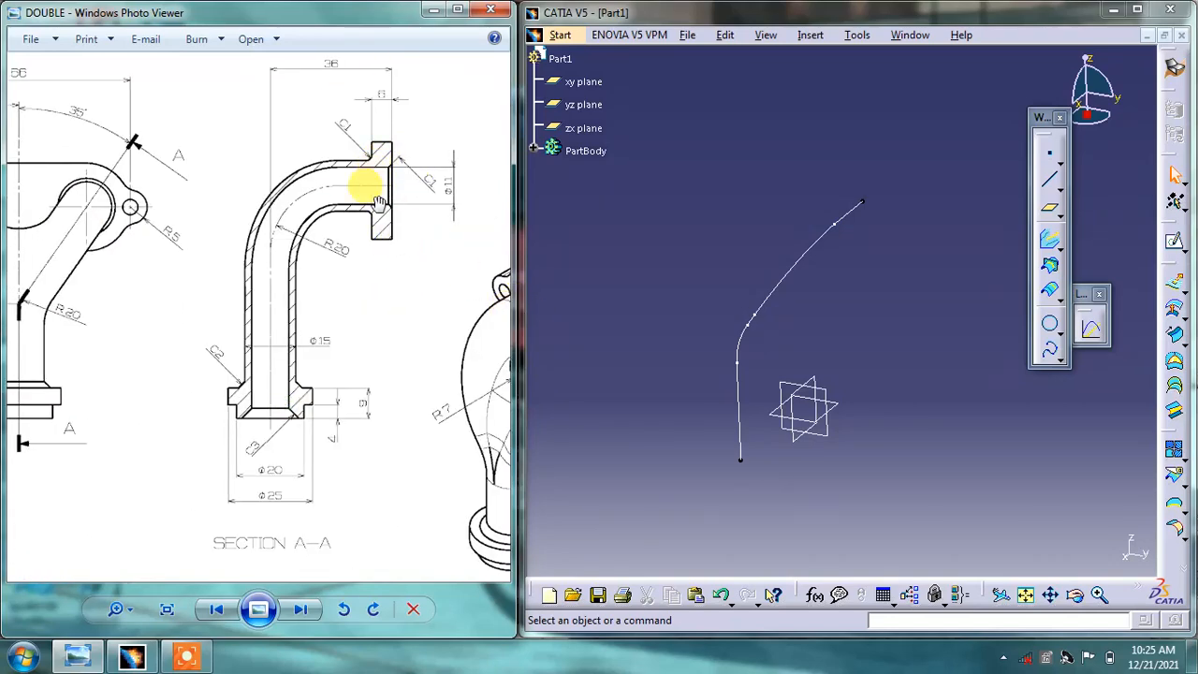
pyautogui.scroll(3, 301, 354)
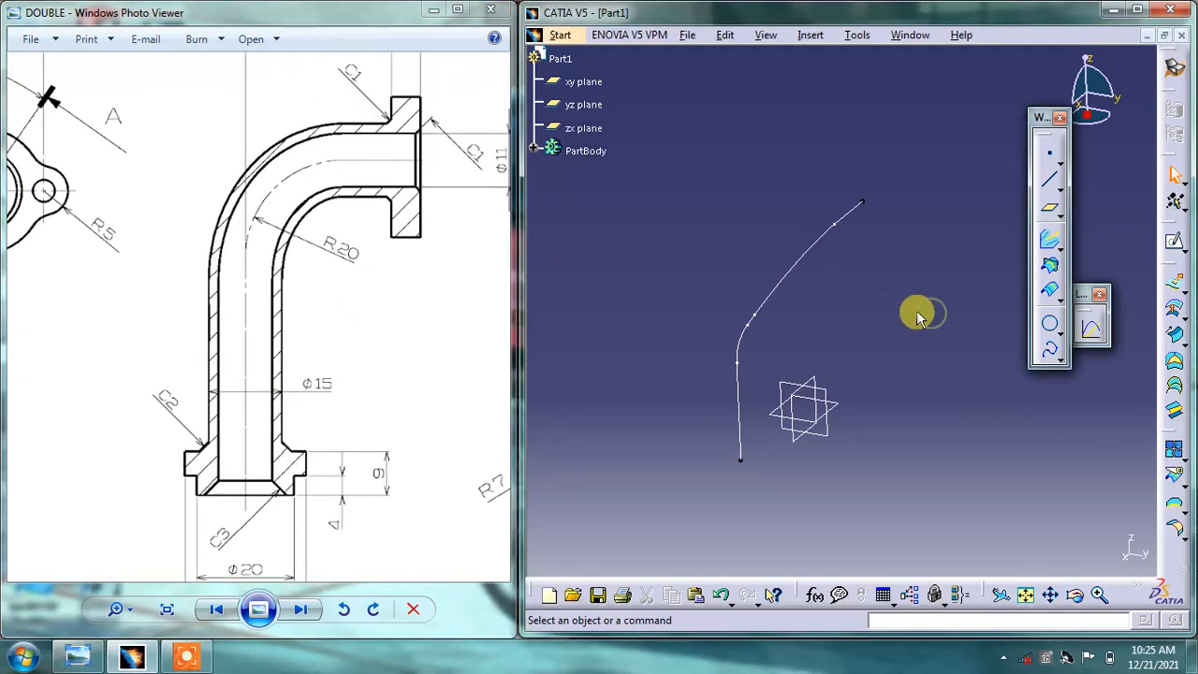
pyautogui.moveTo(918, 316); pyautogui.dragTo(905, 315, button='middle')
pyautogui.click(1050, 208)
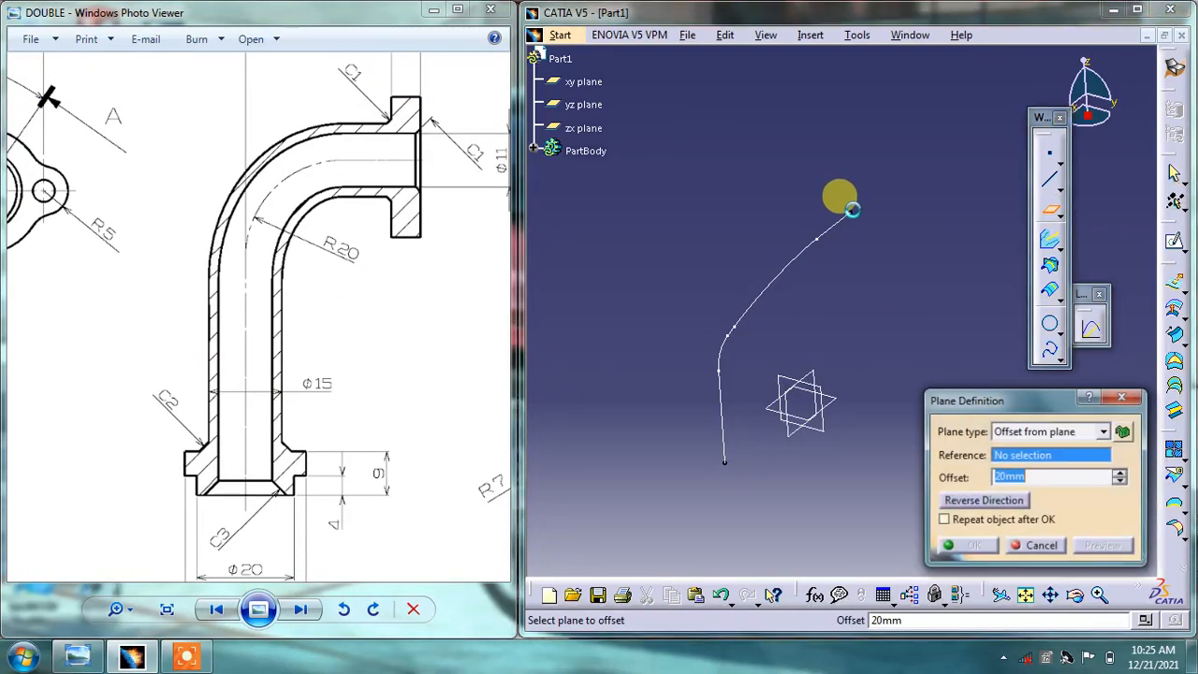
pyautogui.click(1058, 432)
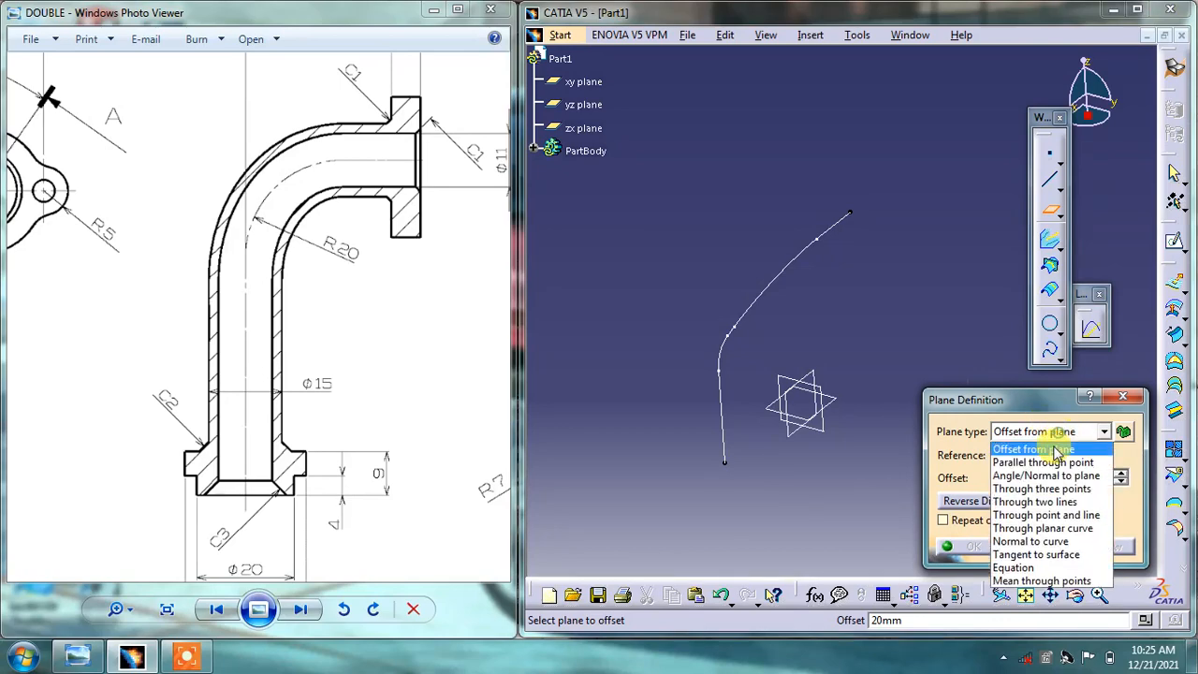
pyautogui.click(1030, 541)
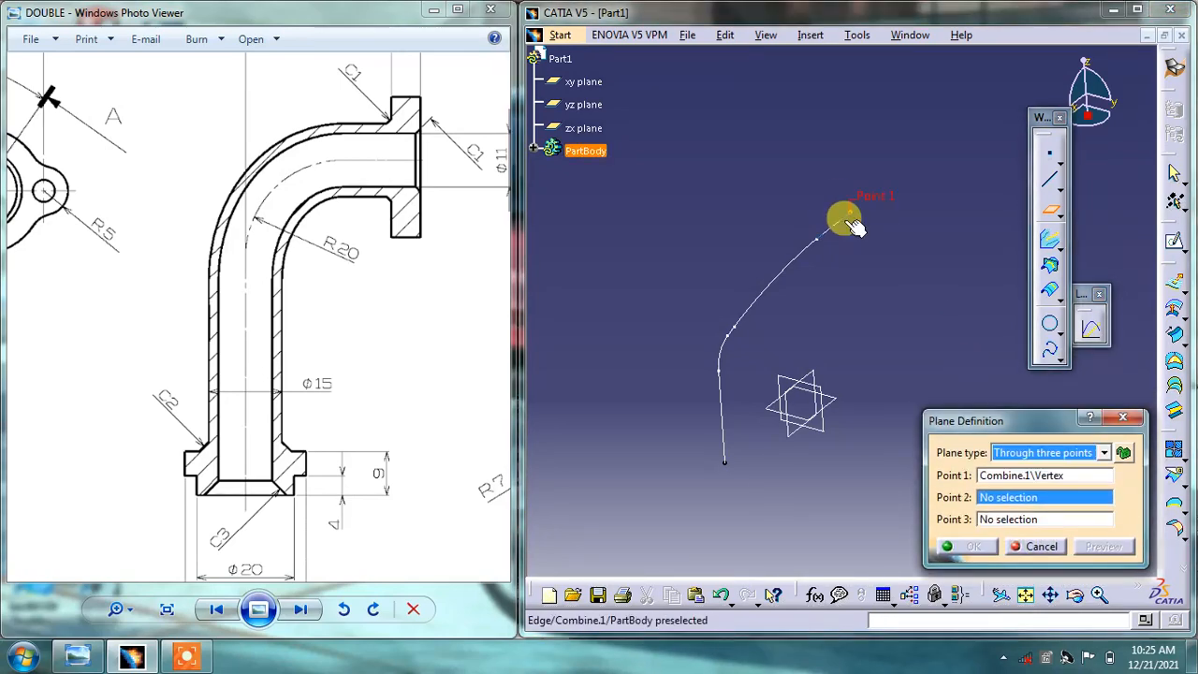
pyautogui.click(846, 220)
pyautogui.click(945, 384)
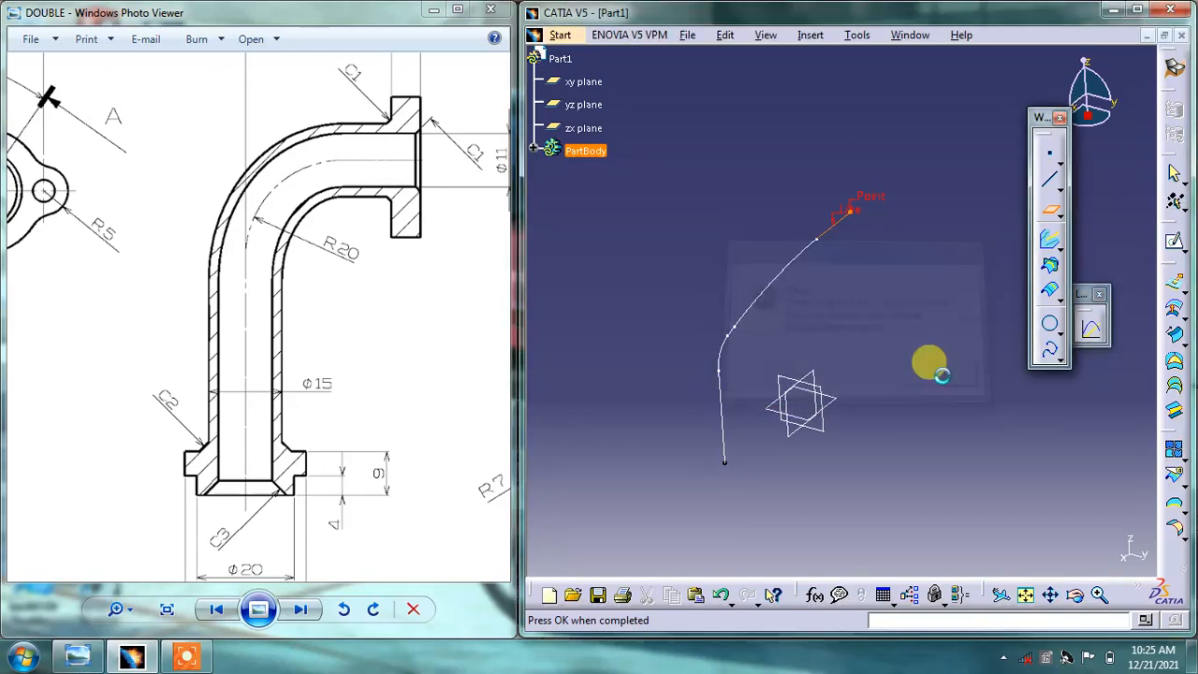
pyautogui.click(1041, 547)
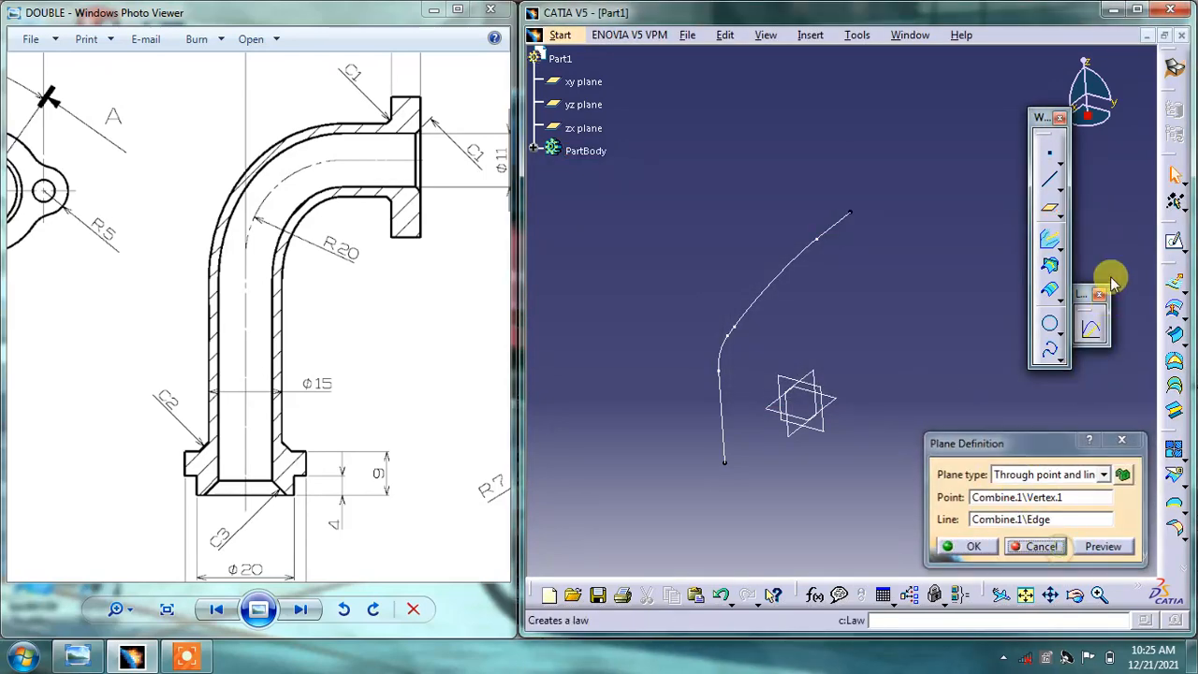
# - Create a plane normal to the combined curve at its upper end vertex
pyautogui.click(1050, 211)
pyautogui.click(1025, 432)
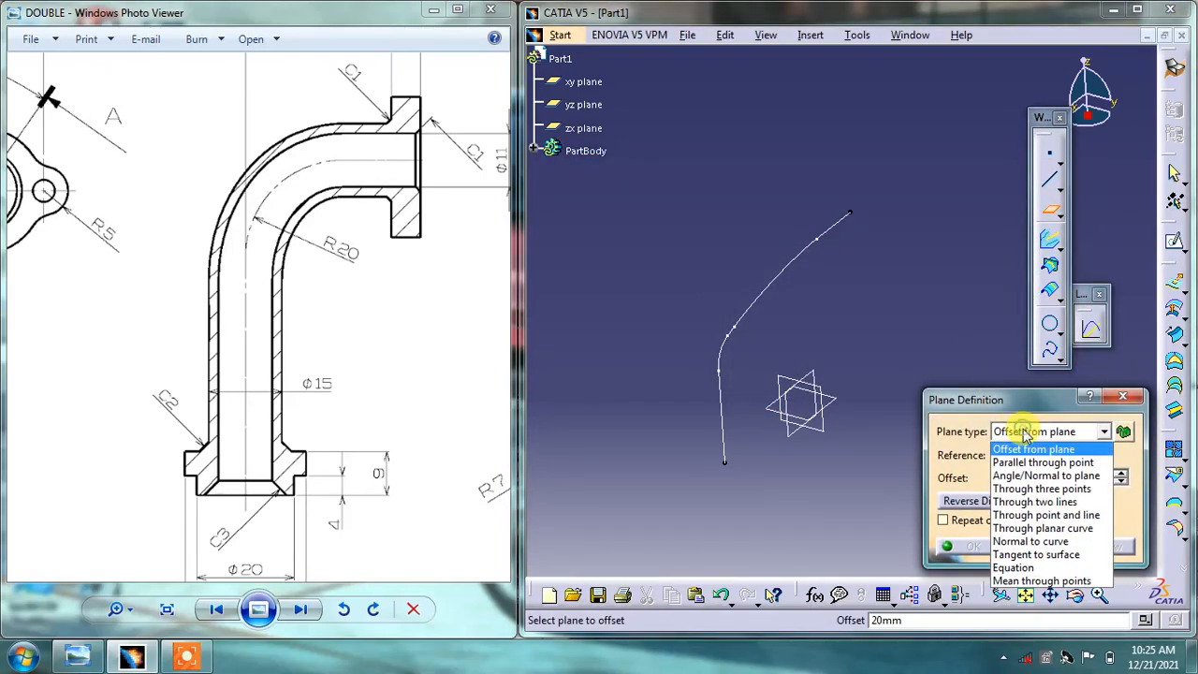
pyautogui.click(1025, 544)
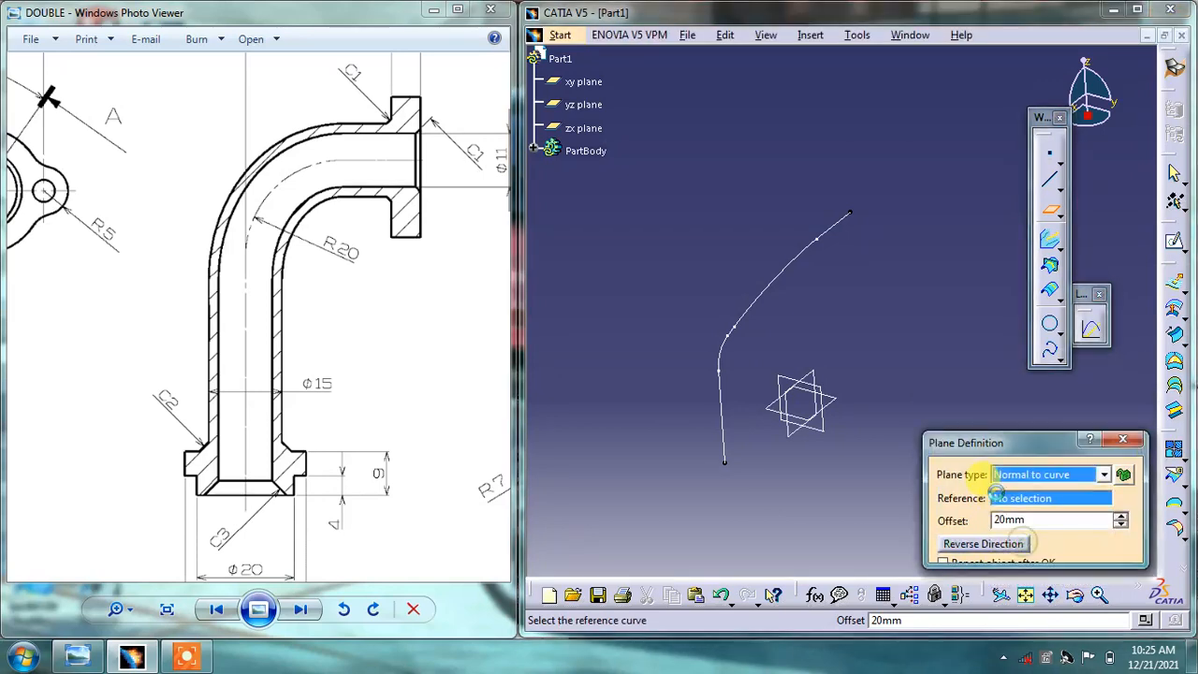
pyautogui.click(833, 226)
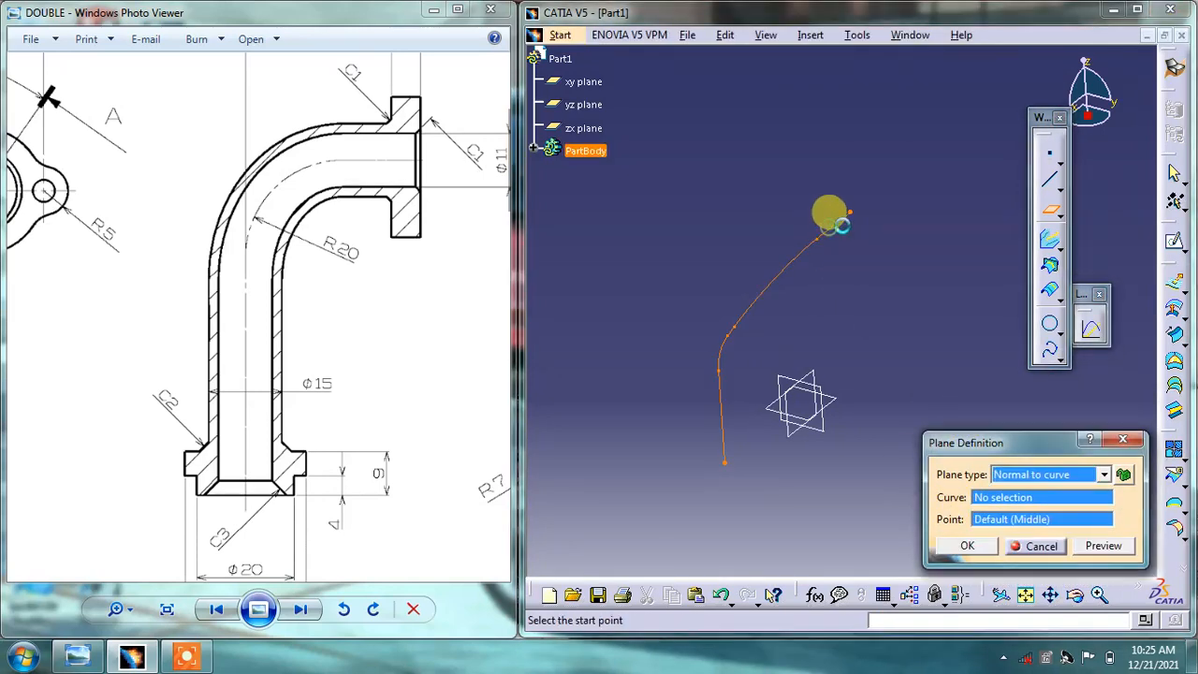
pyautogui.click(847, 214)
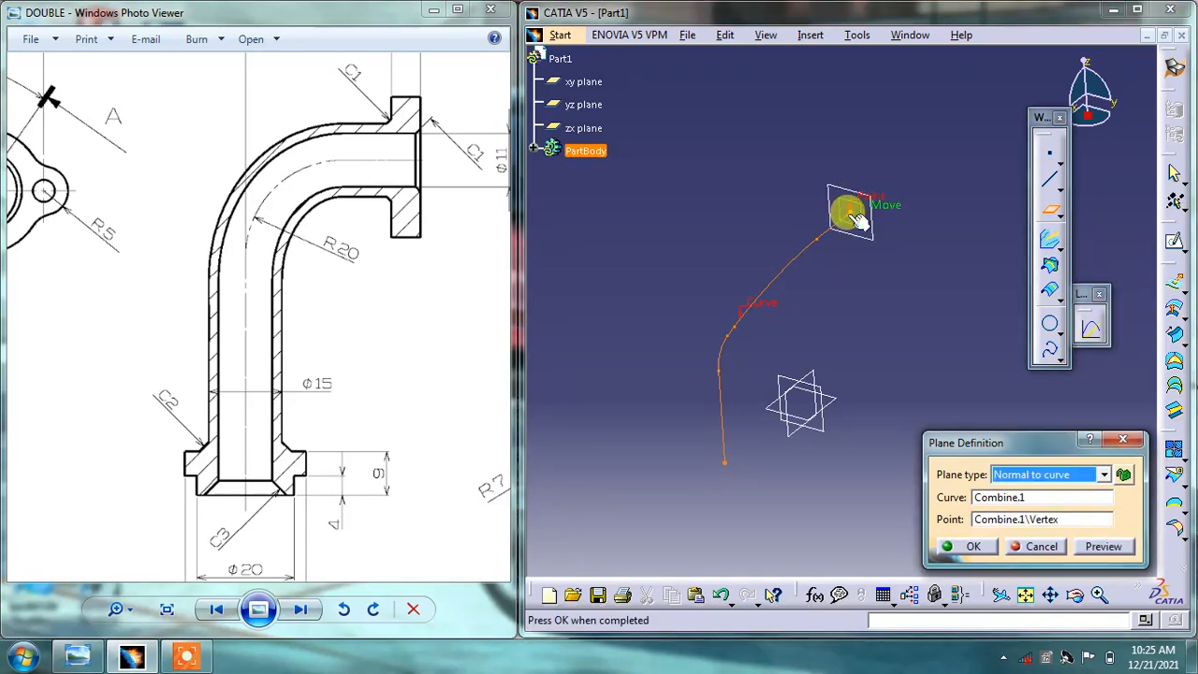
pyautogui.click(979, 554)
# - Start a sketch on the plane at the curve's upper end and draw a circle about 24 mm in diameter beside the curve's endpoint
pyautogui.moveTo(902, 300); pyautogui.dragTo(739, 298, button='middle')
pyautogui.click(811, 235)
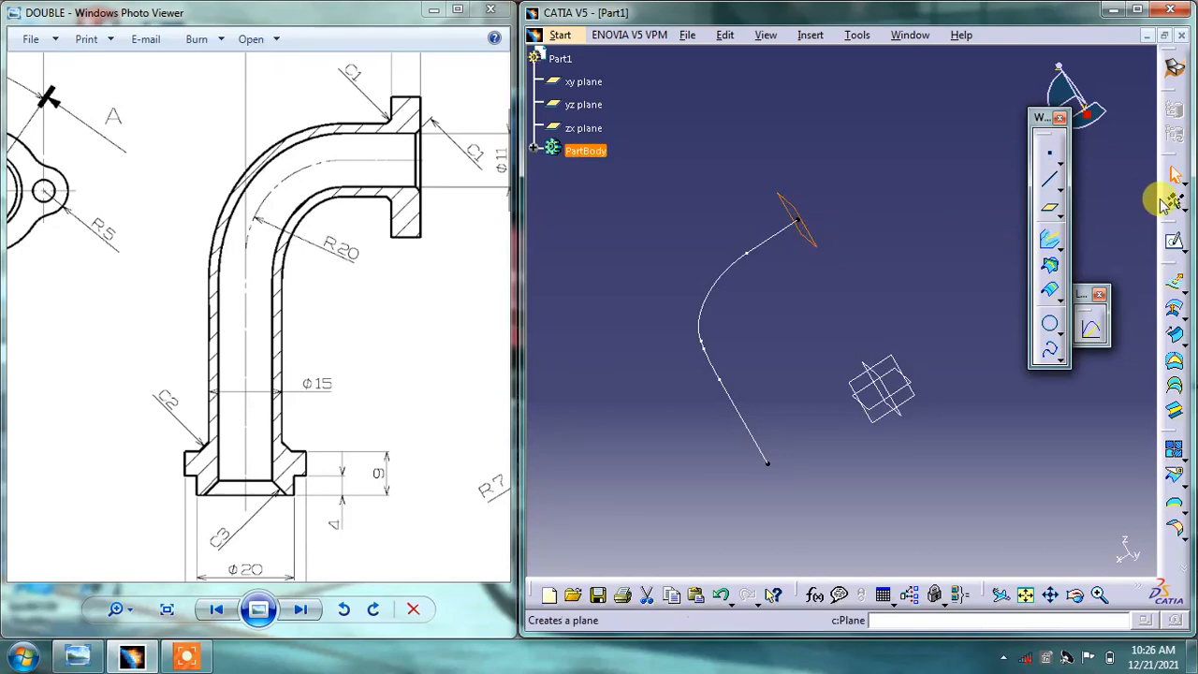
pyautogui.click(1174, 241)
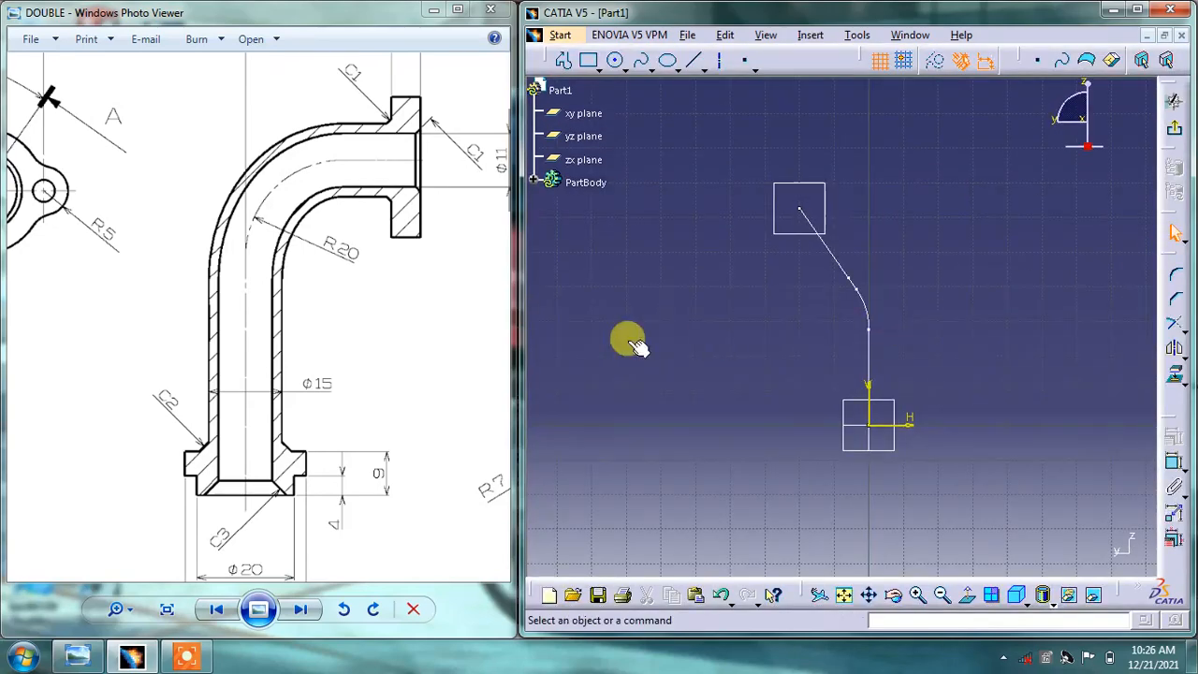
pyautogui.moveTo(463, 263); pyautogui.dragTo(354, 324)
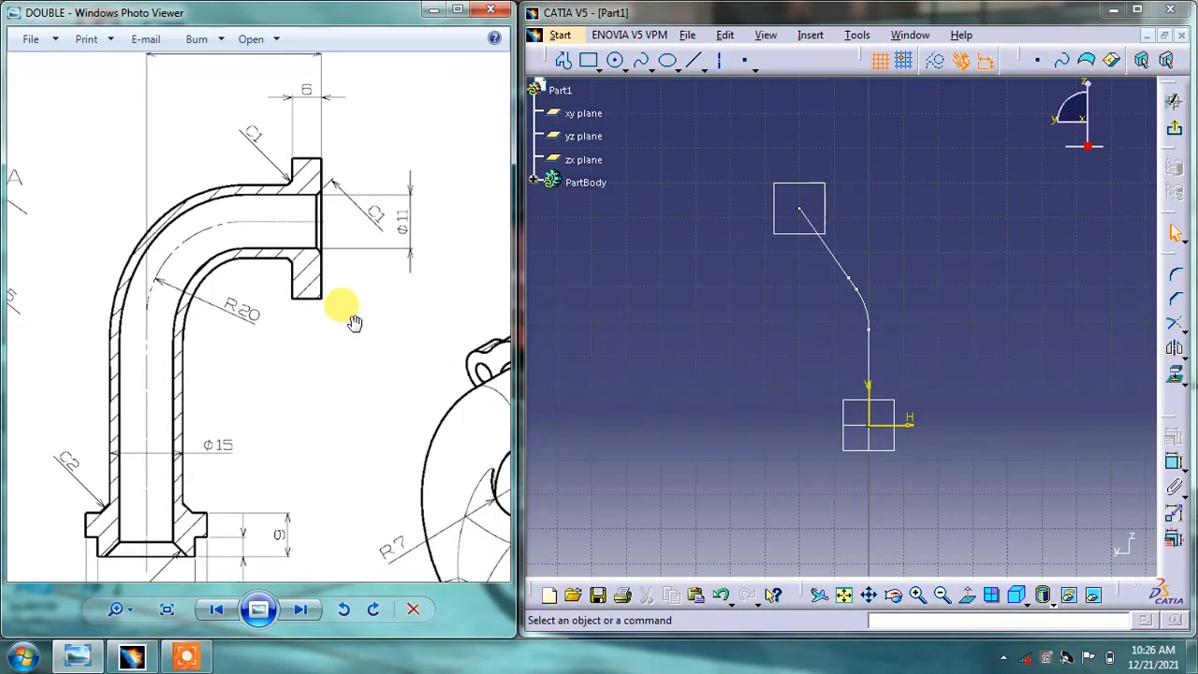
pyautogui.moveTo(286, 263); pyautogui.dragTo(295, 312)
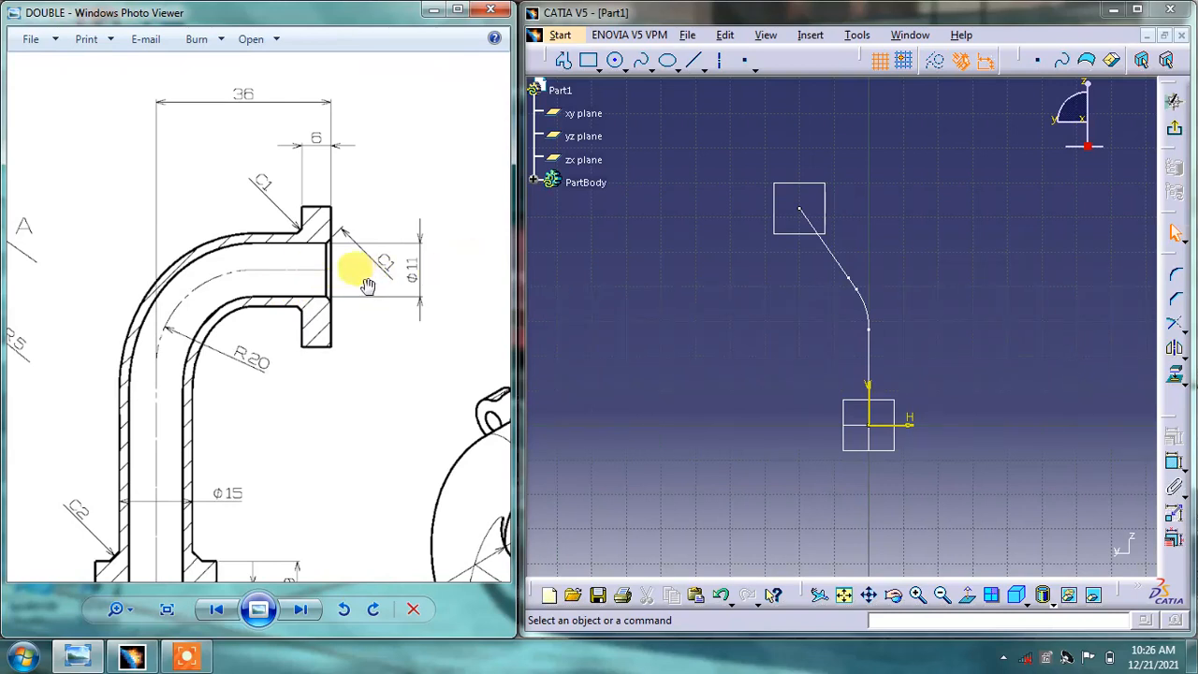
pyautogui.moveTo(285, 352); pyautogui.dragTo(402, 287)
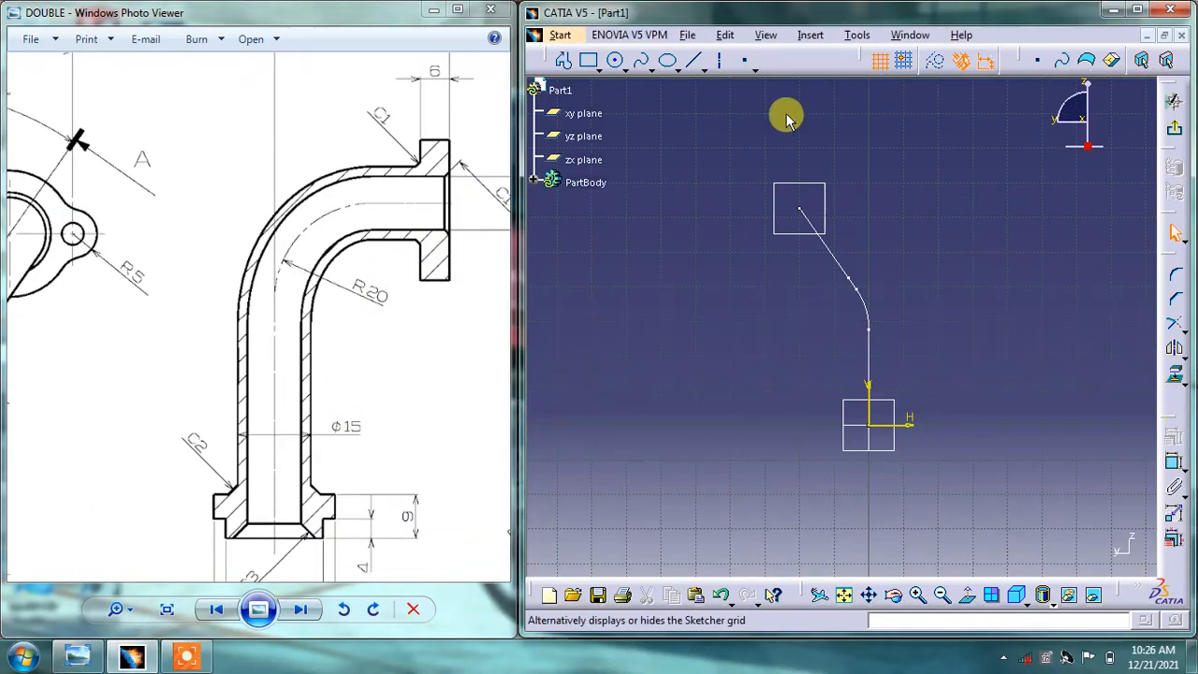
pyautogui.click(615, 60)
pyautogui.click(890, 191)
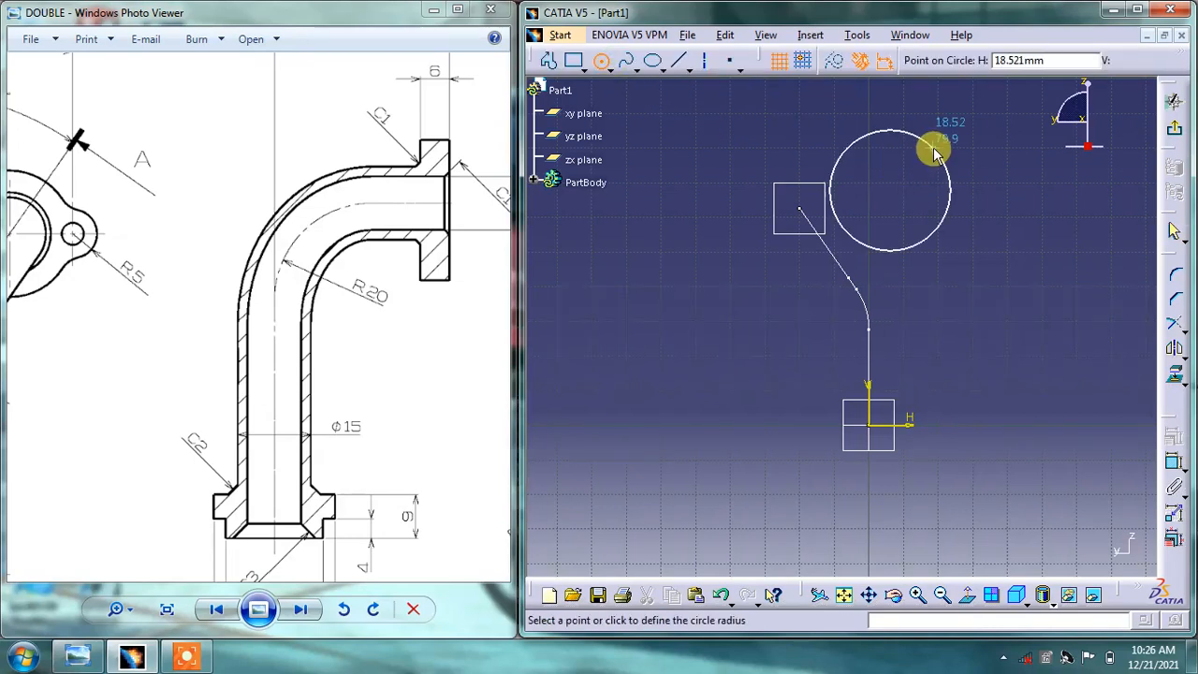
pyautogui.click(918, 160)
# - Dimension the circle's diameter and set it to 15 mm
pyautogui.click(1174, 462)
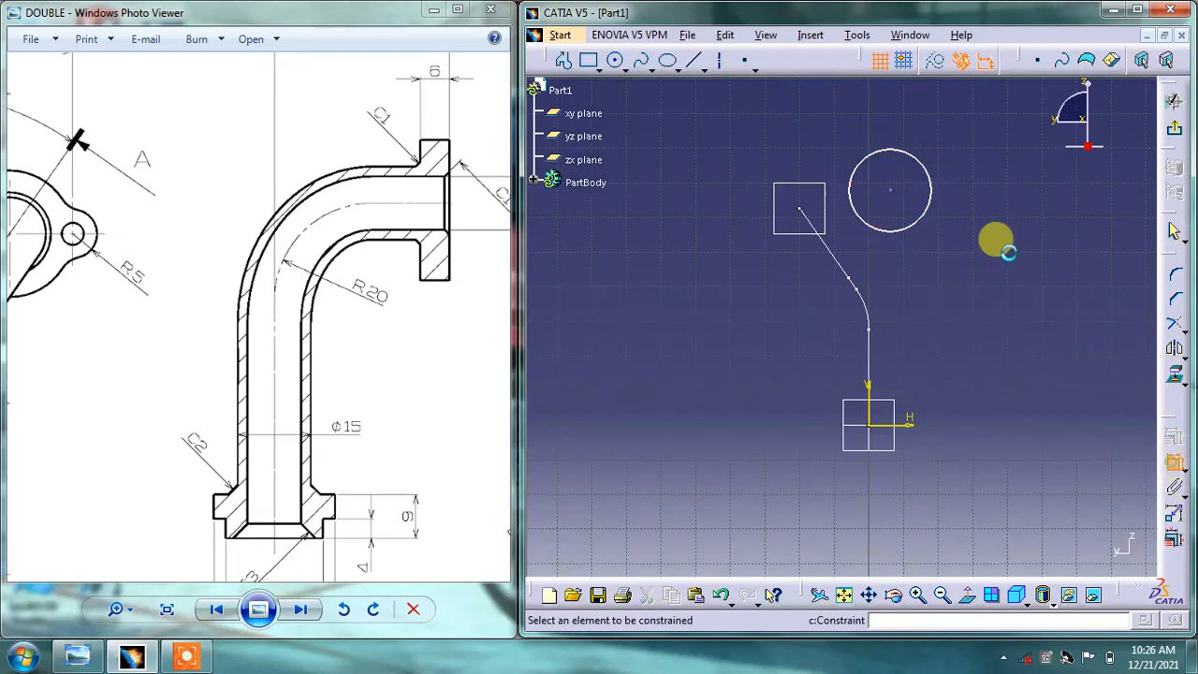
pyautogui.click(926, 178)
pyautogui.click(949, 159)
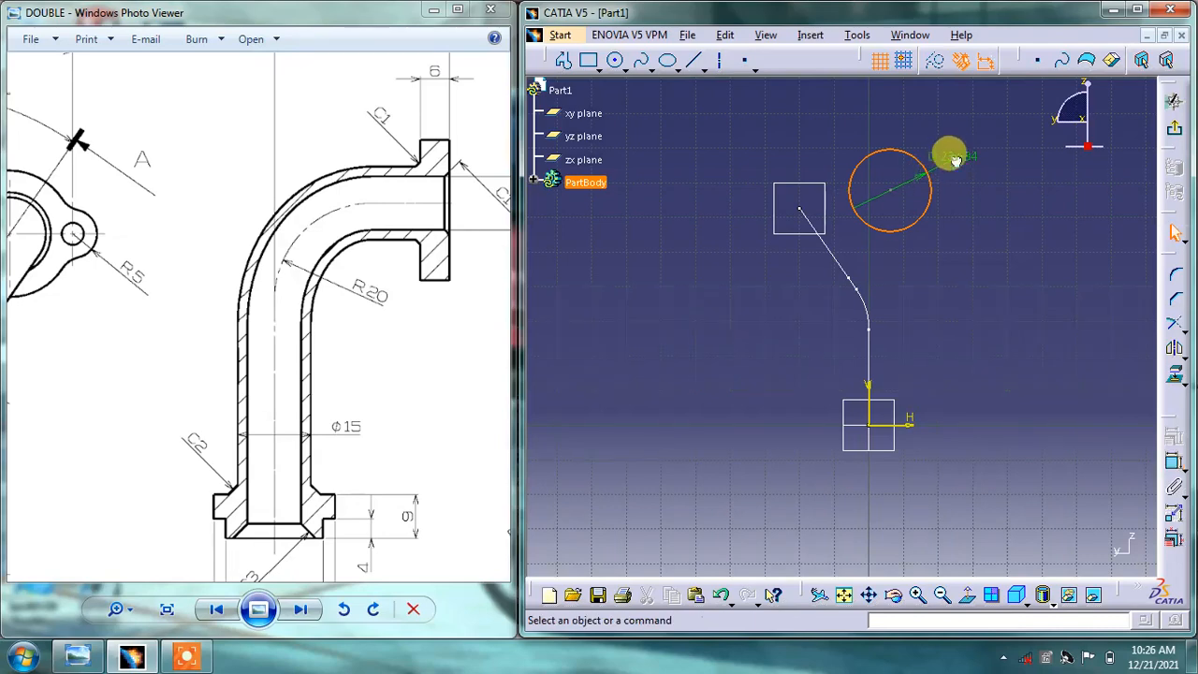
pyautogui.doubleClick(964, 159)
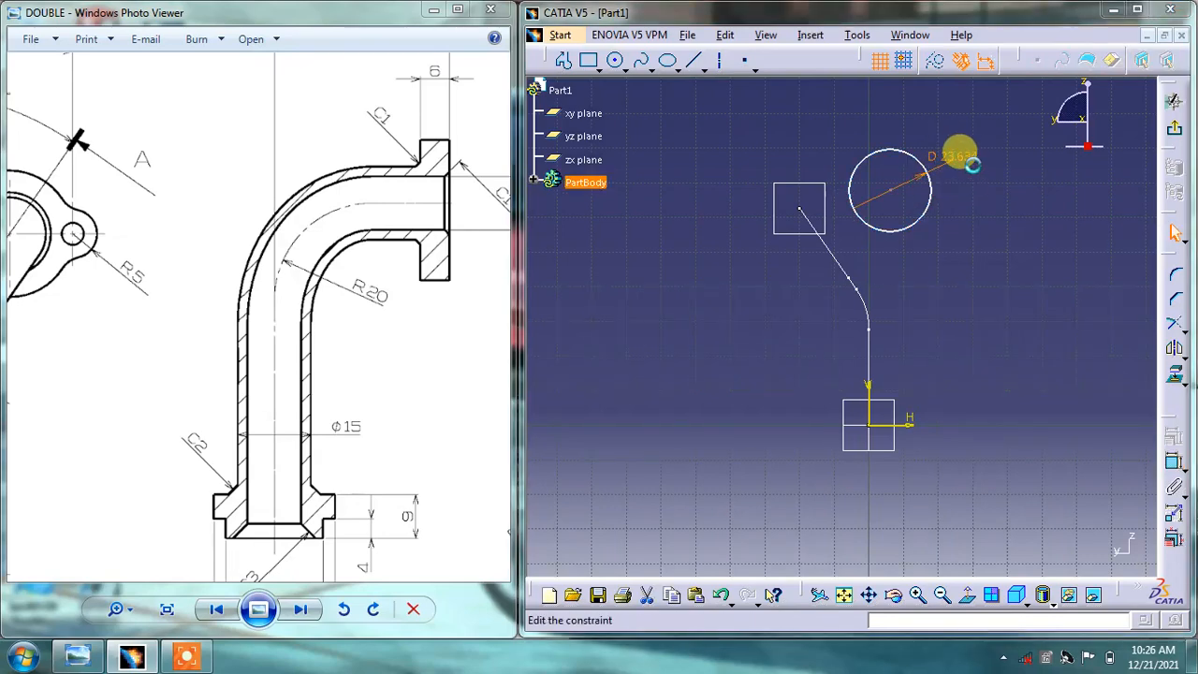
pyautogui.press('Return')
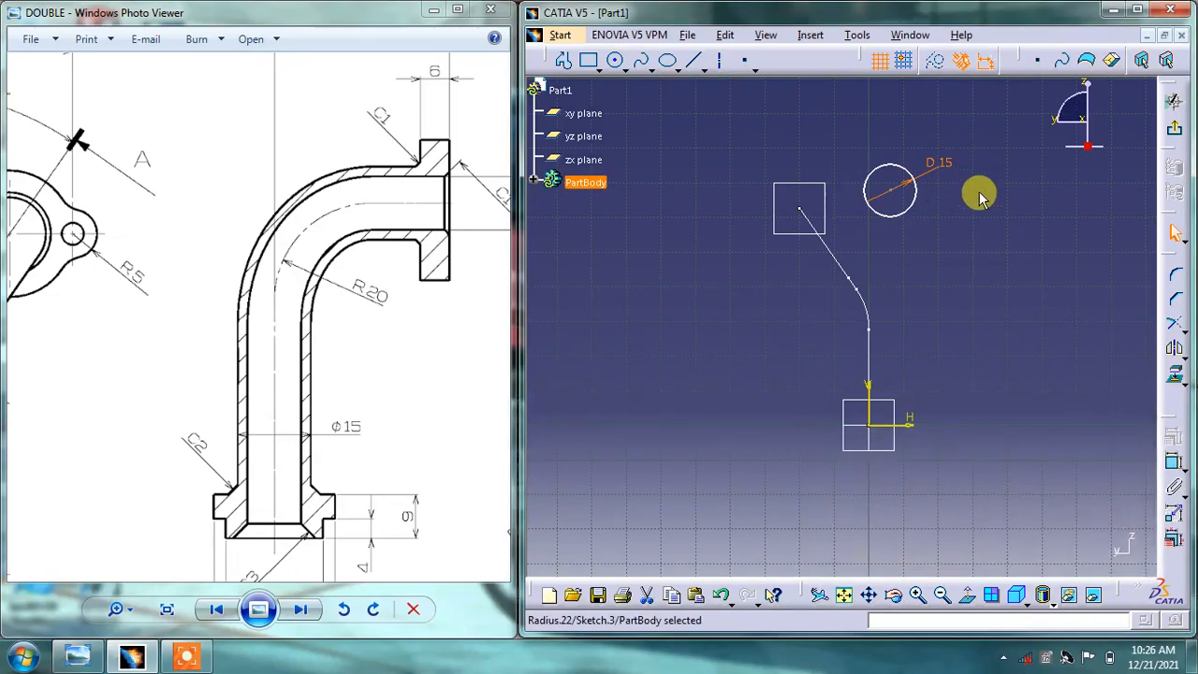
pyautogui.click(981, 202)
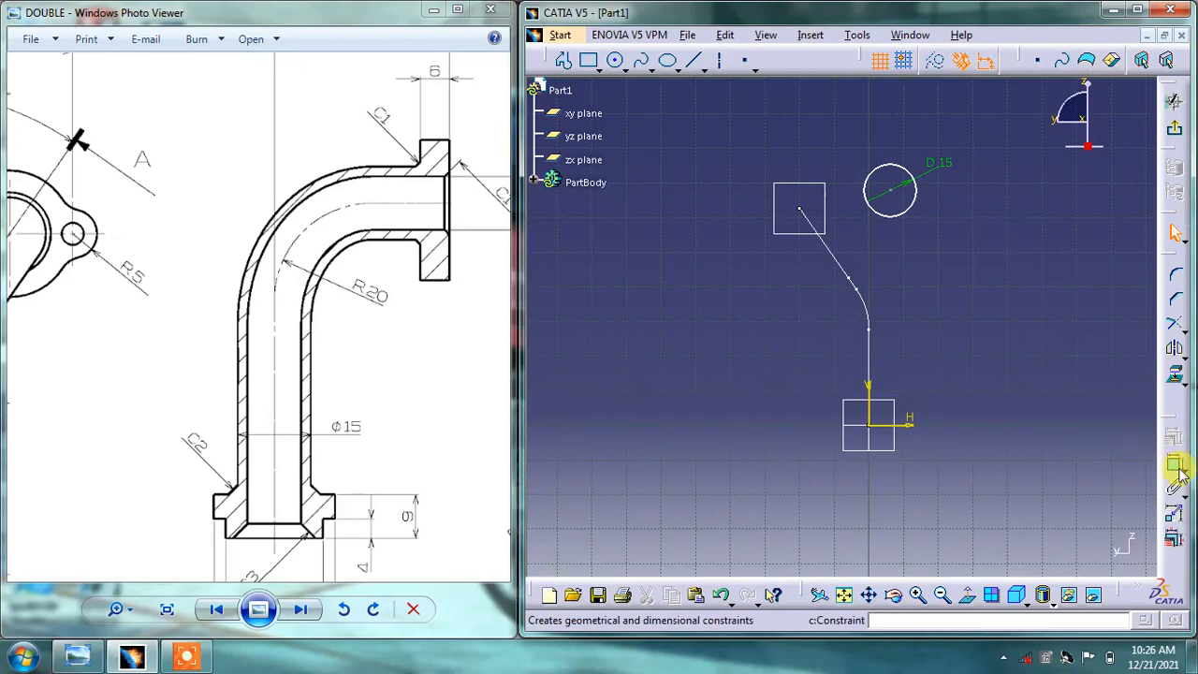
# - Constrain the 15 mm circle's centre to be coincident with the upper endpoint of the combined curve
pyautogui.click(807, 210)
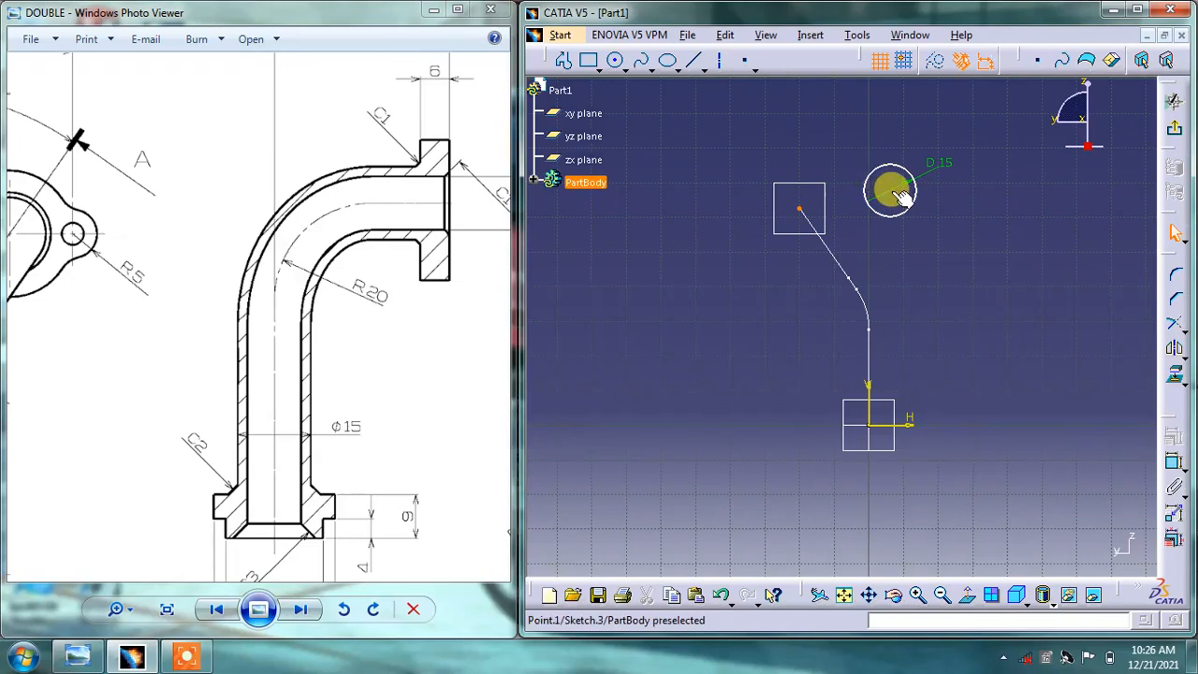
pyautogui.keyDown('ctrl'); pyautogui.click(892, 192); pyautogui.keyUp('ctrl')
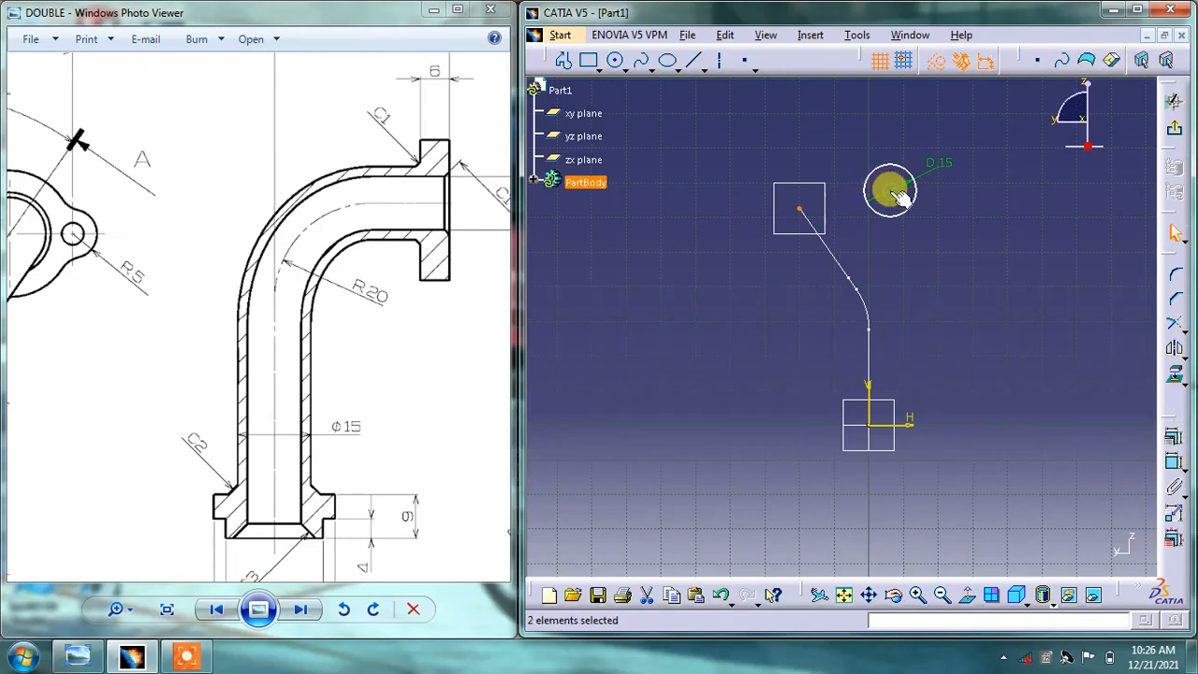
pyautogui.click(1174, 440)
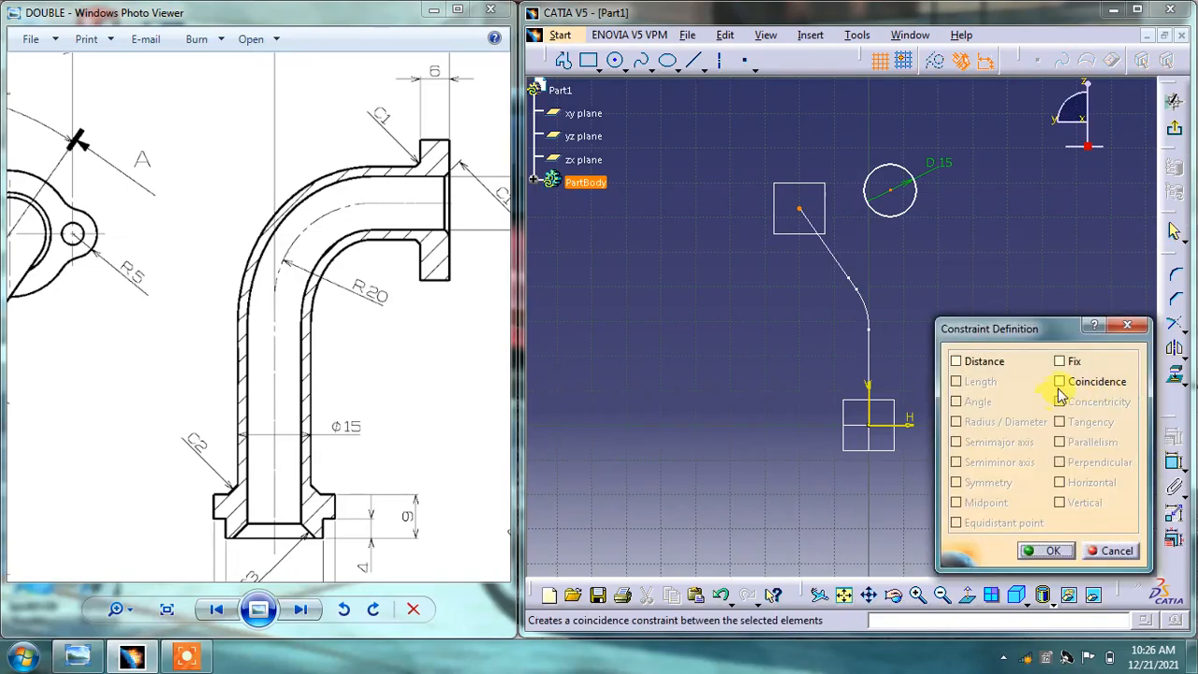
pyautogui.click(1060, 382)
pyautogui.click(1050, 552)
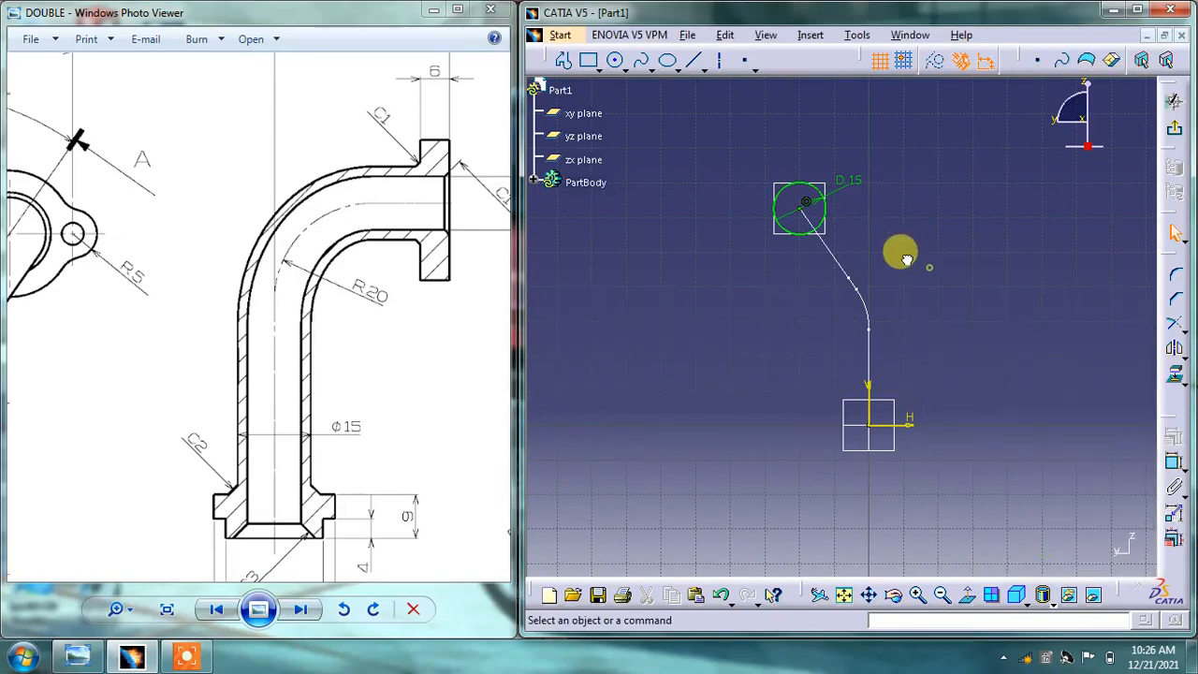
# - Draw a concentric circle about 8.3 mm in diameter inside the 15 mm circle
pyautogui.moveTo(818, 219)
pyautogui.mouseDown(button='middle')
pyautogui.moveTo(815, 100)
pyautogui.moveTo(870, 372)
pyautogui.moveTo(889, 313)
pyautogui.moveTo(832, 302)
pyautogui.mouseUp(button='middle')
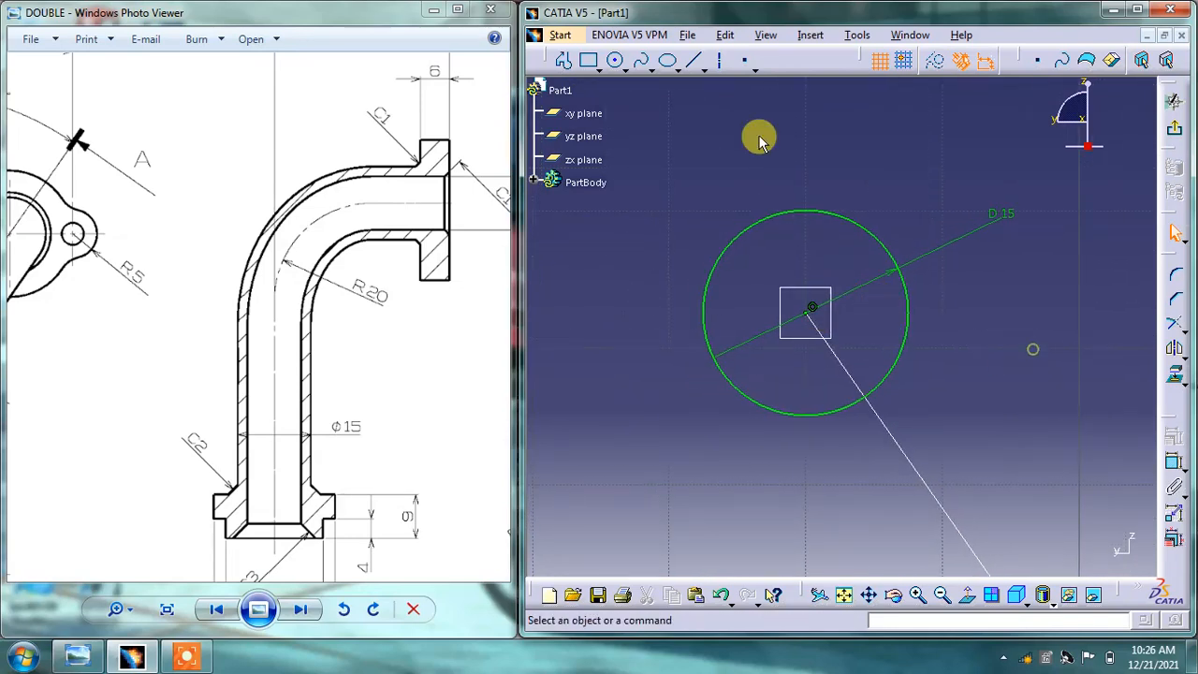
pyautogui.click(615, 60)
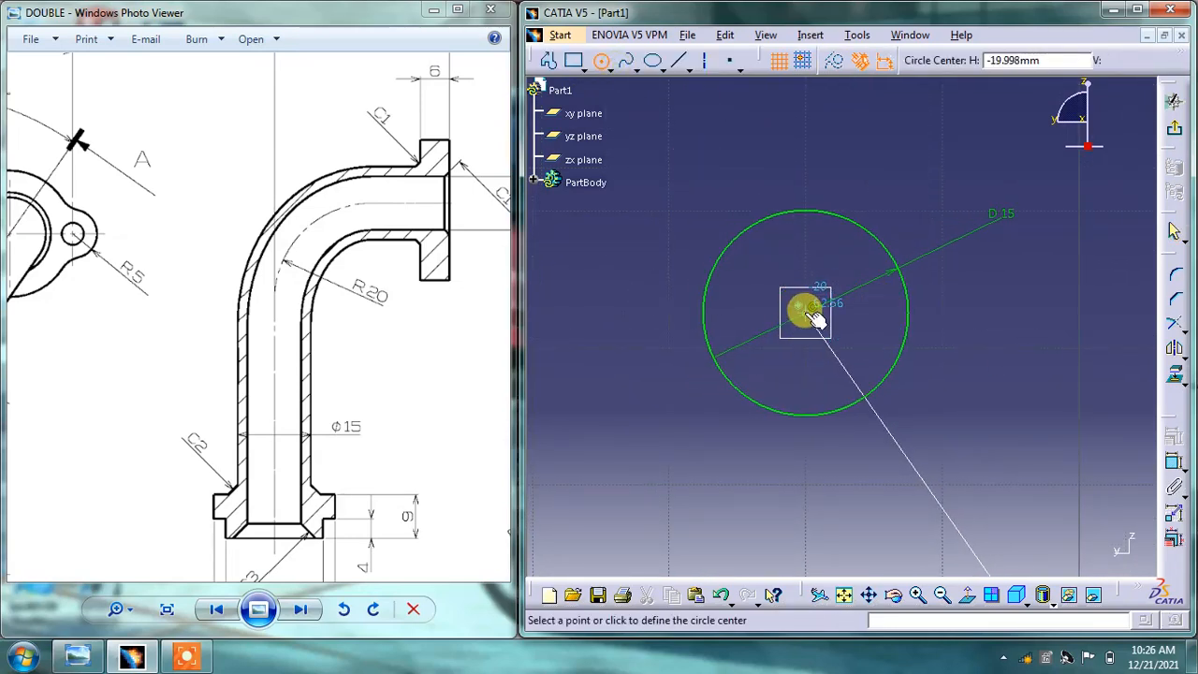
pyautogui.click(813, 308)
pyautogui.click(833, 261)
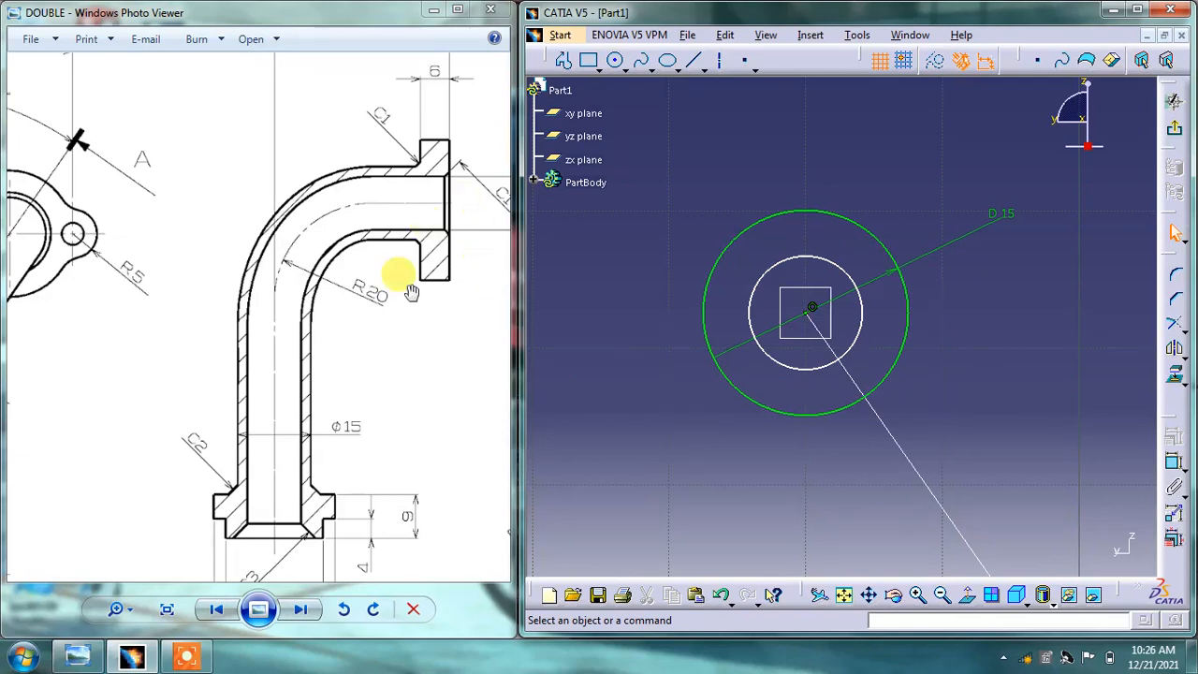
# - Dimension the inner circle's diameter and set it to 11 mm, following section A-A of the reference drawing
pyautogui.moveTo(412, 292); pyautogui.dragTo(364, 304)
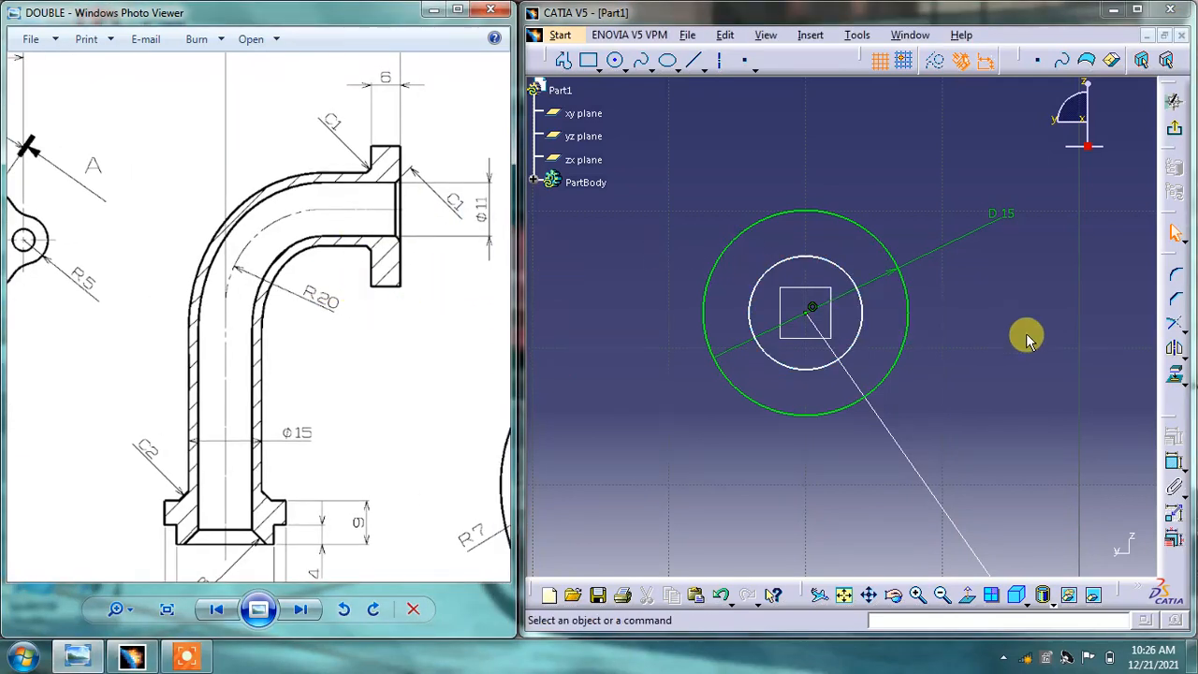
pyautogui.click(1175, 462)
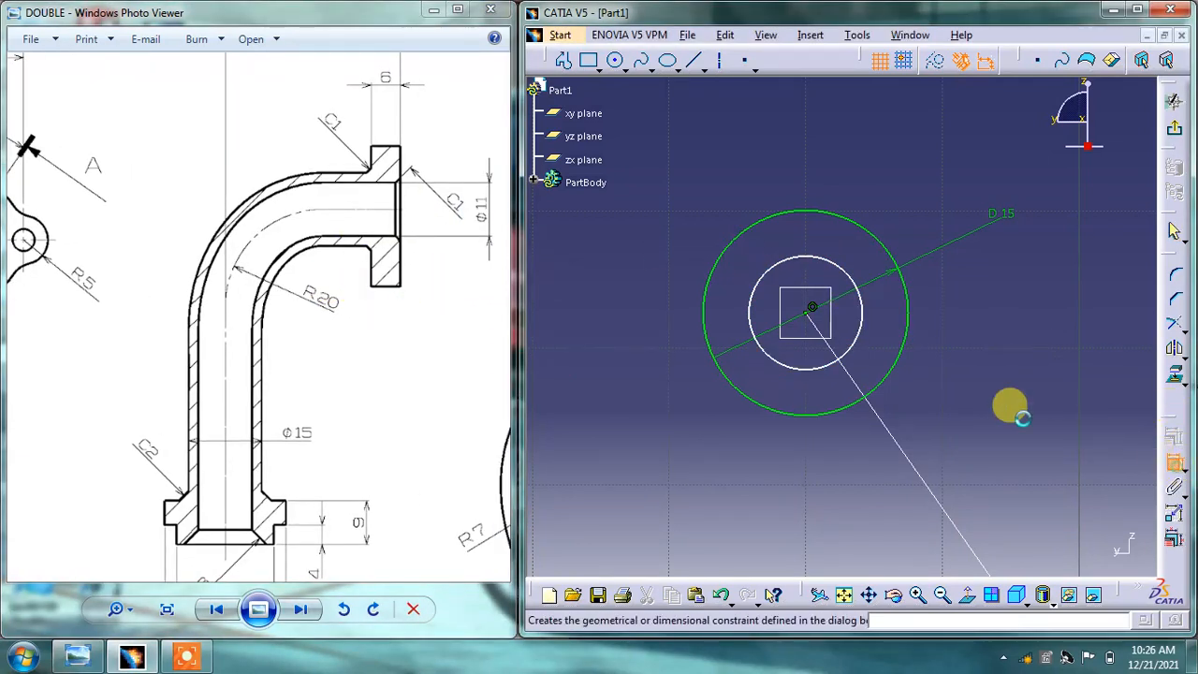
pyautogui.click(871, 319)
pyautogui.click(953, 344)
pyautogui.doubleClick(951, 339)
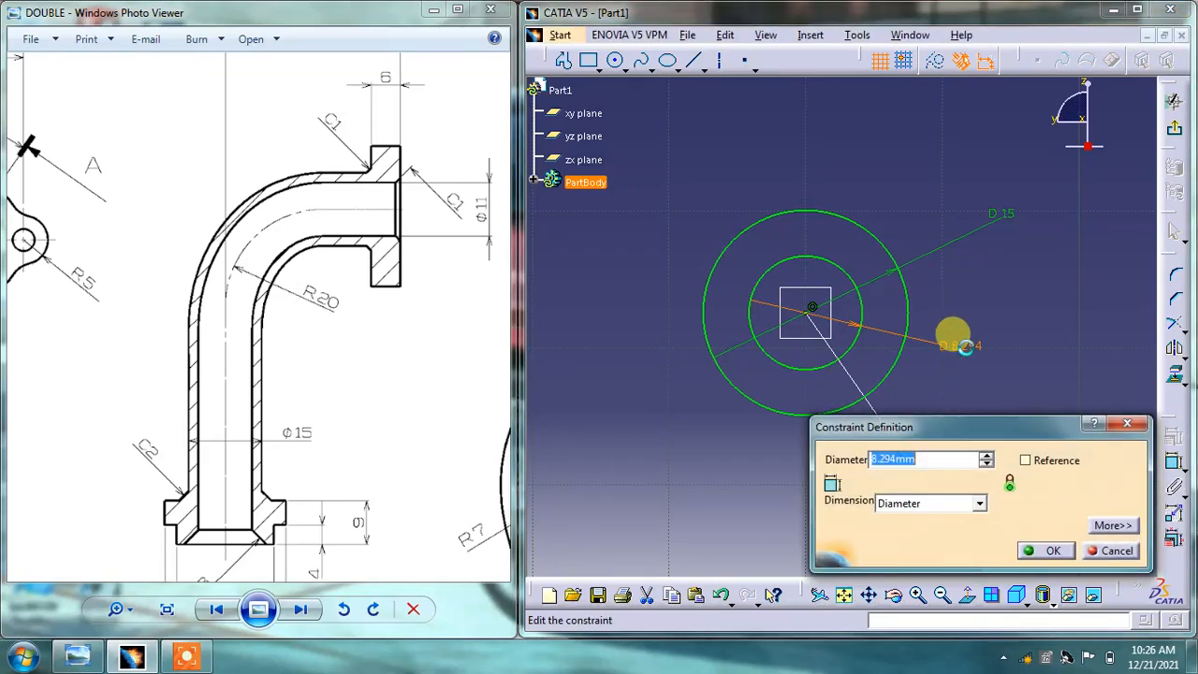
pyautogui.write('11')
pyautogui.press('Return')
pyautogui.click(1008, 326)
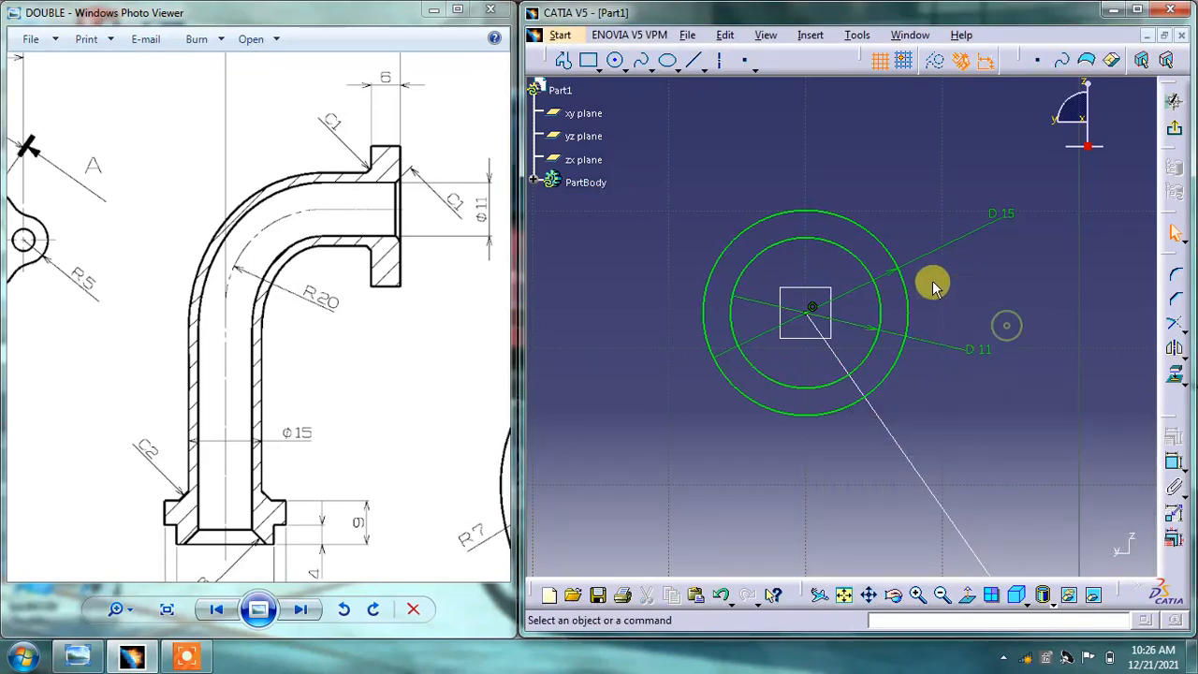
# - Exit the pipe profile sketch and switch to the Part Design workbench
pyautogui.moveTo(933, 284)
pyautogui.mouseDown(button='middle')
pyautogui.moveTo(817, 269)
pyautogui.moveTo(1005, 328)
pyautogui.mouseUp(button='middle')
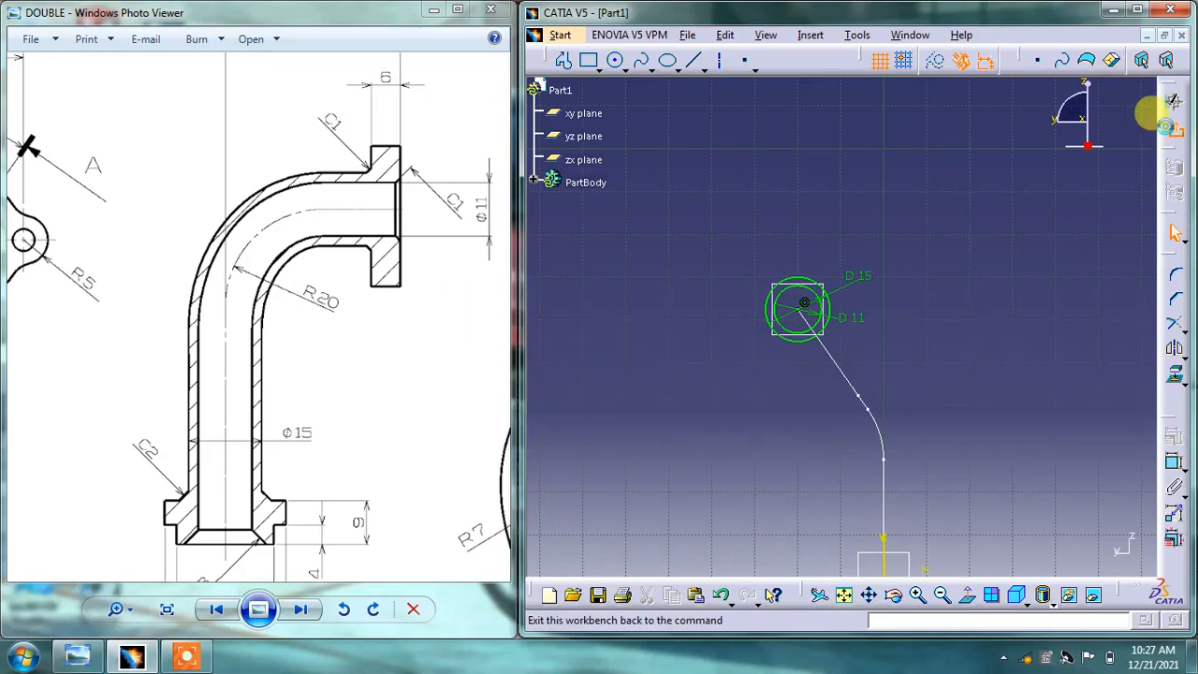
pyautogui.click(1174, 127)
pyautogui.moveTo(896, 300); pyautogui.dragTo(787, 183, button='middle')
pyautogui.click(559, 35)
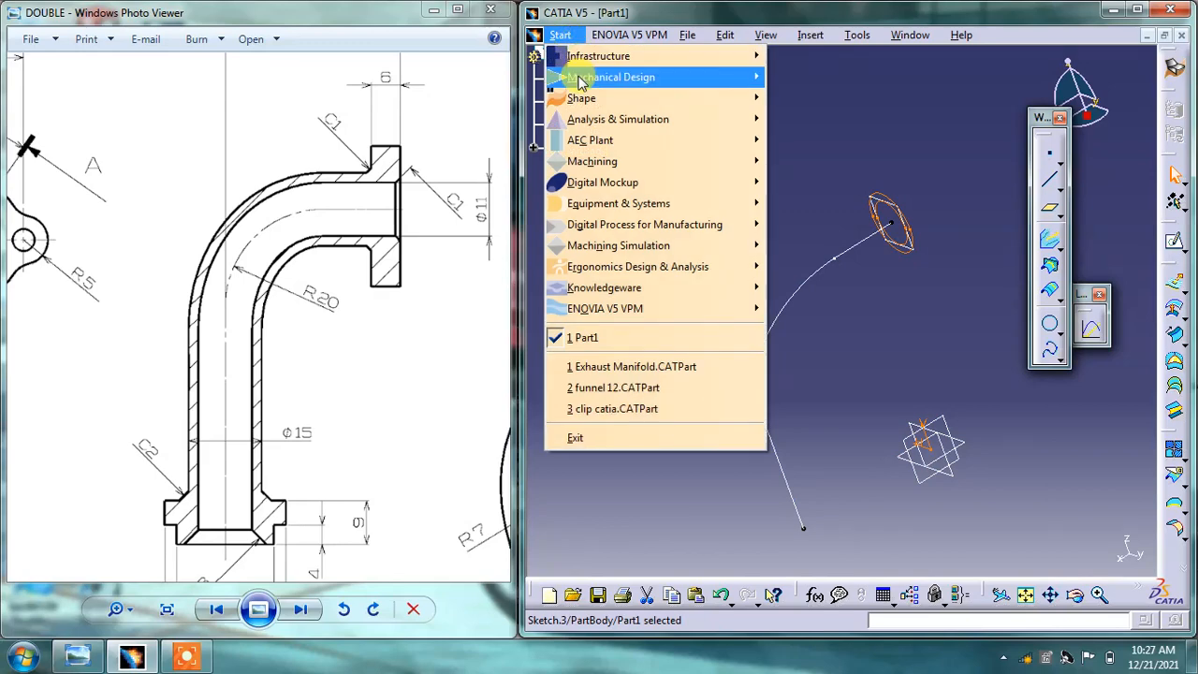
pyautogui.moveTo(589, 79)
pyautogui.click(792, 78)
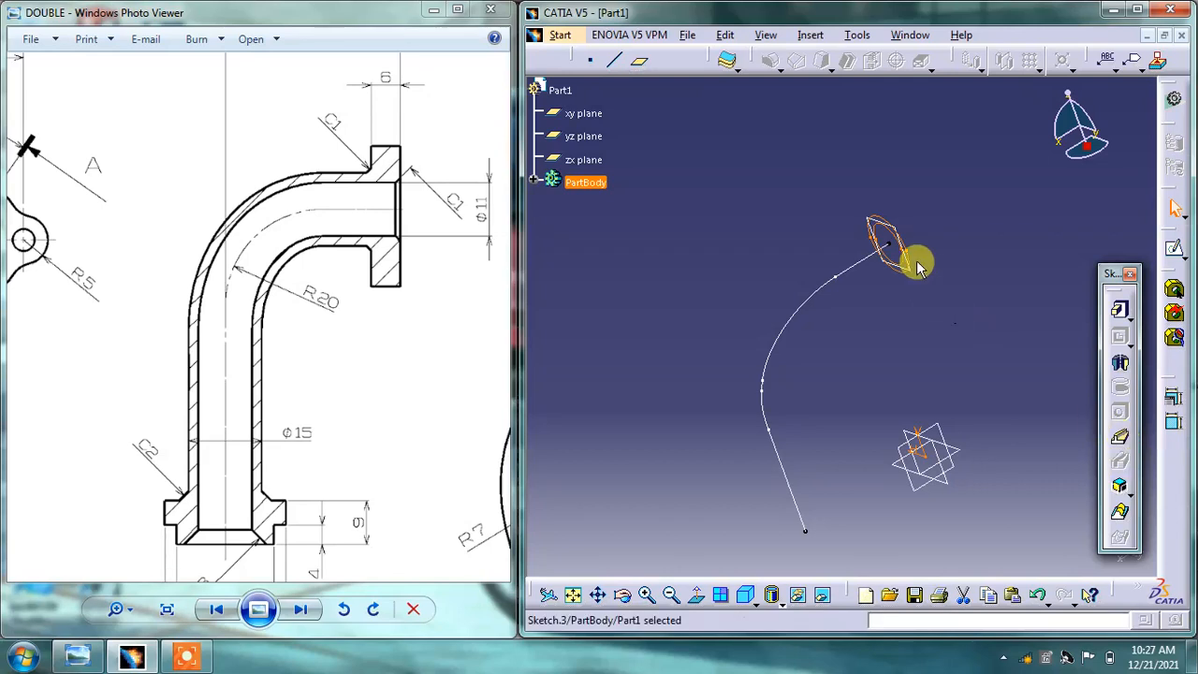
# - Create a Rib by sweeping the 15/11 mm ring sketch along the combined centreline, with Keep angle profile control
pyautogui.click(894, 226)
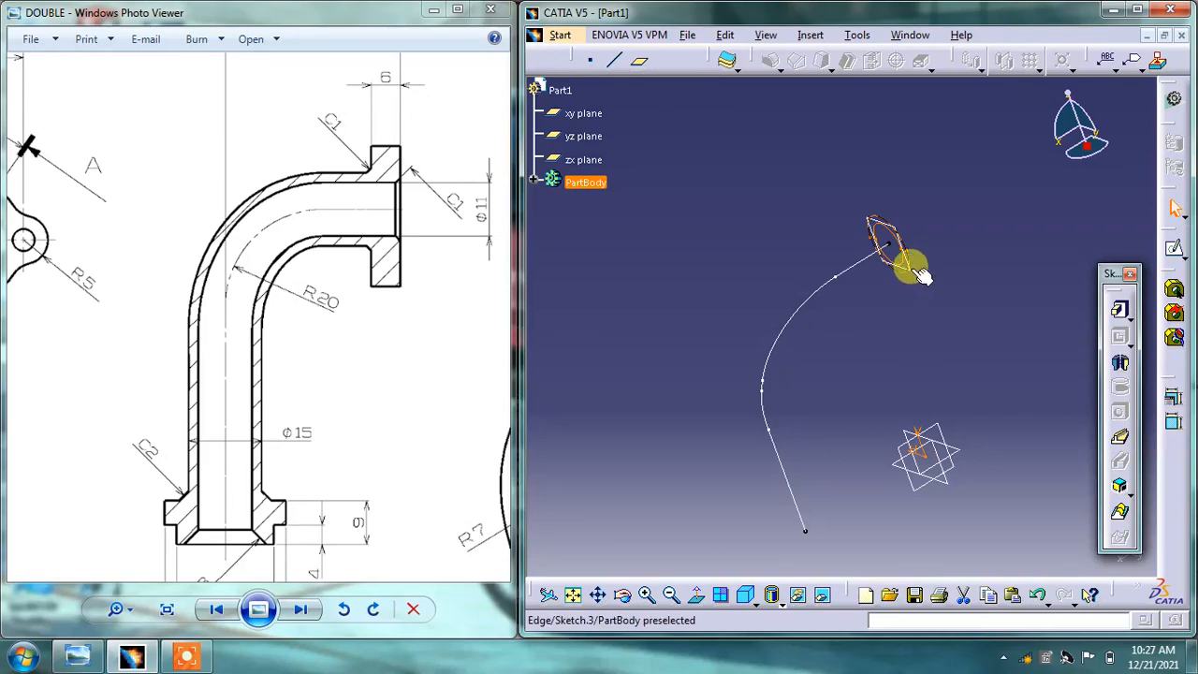
pyautogui.click(1119, 435)
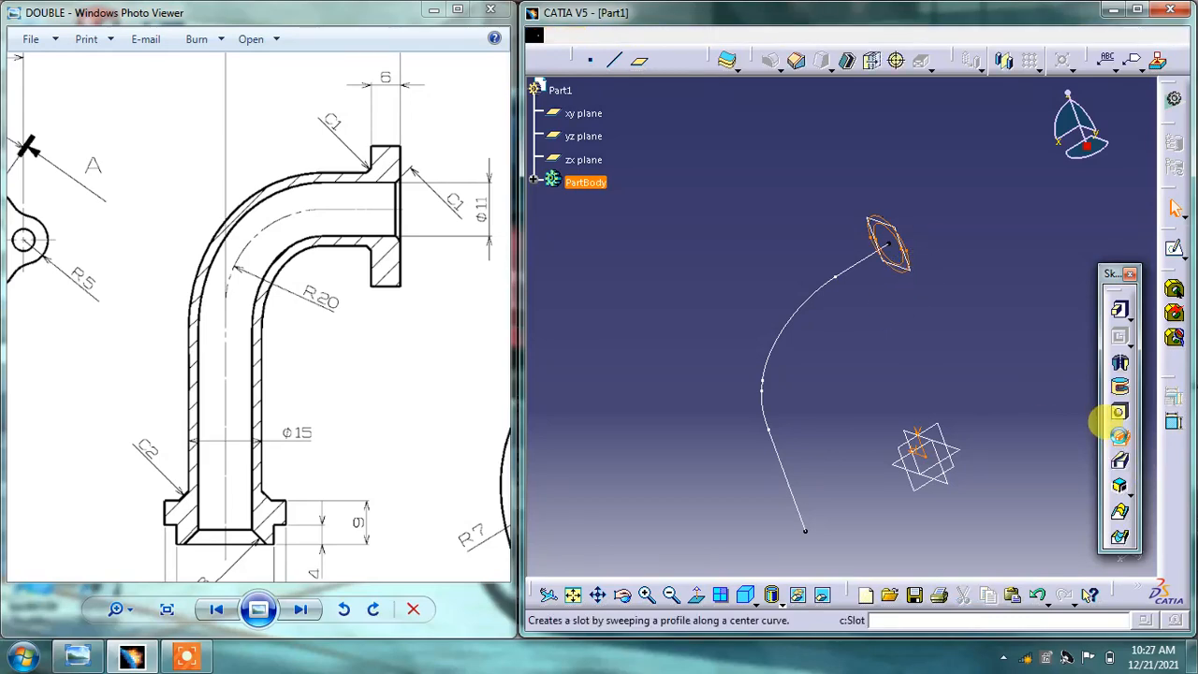
pyautogui.moveTo(999, 274); pyautogui.dragTo(643, 259)
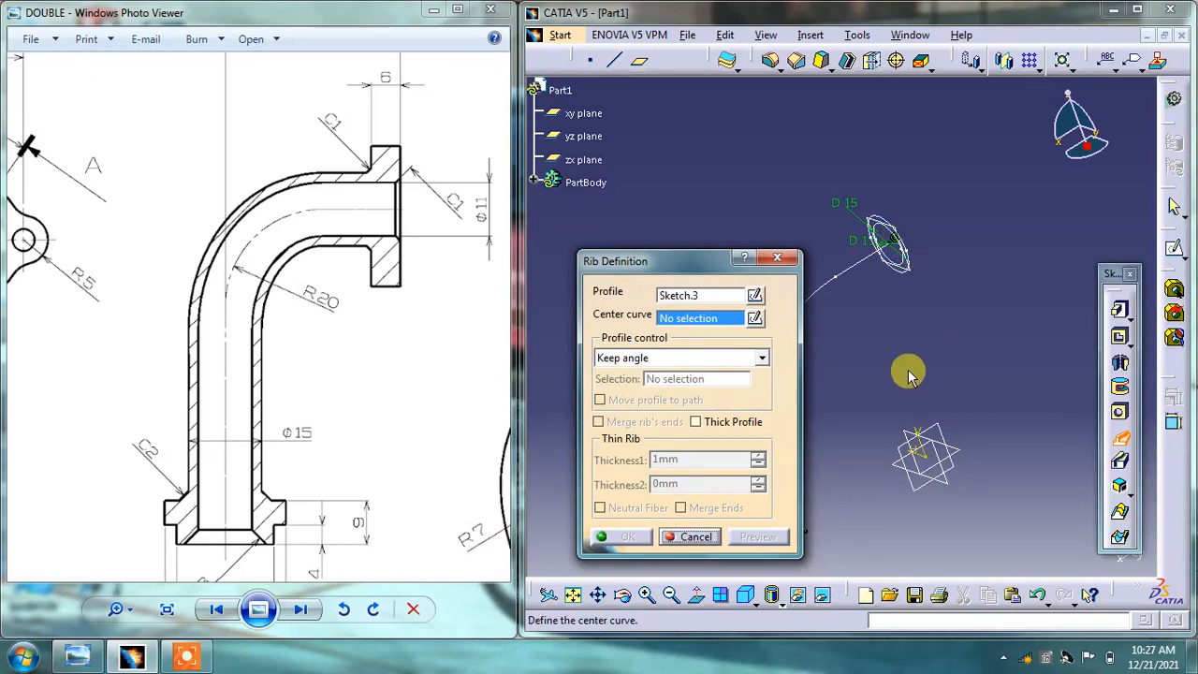
pyautogui.moveTo(945, 367); pyautogui.dragTo(1040, 330, button='middle')
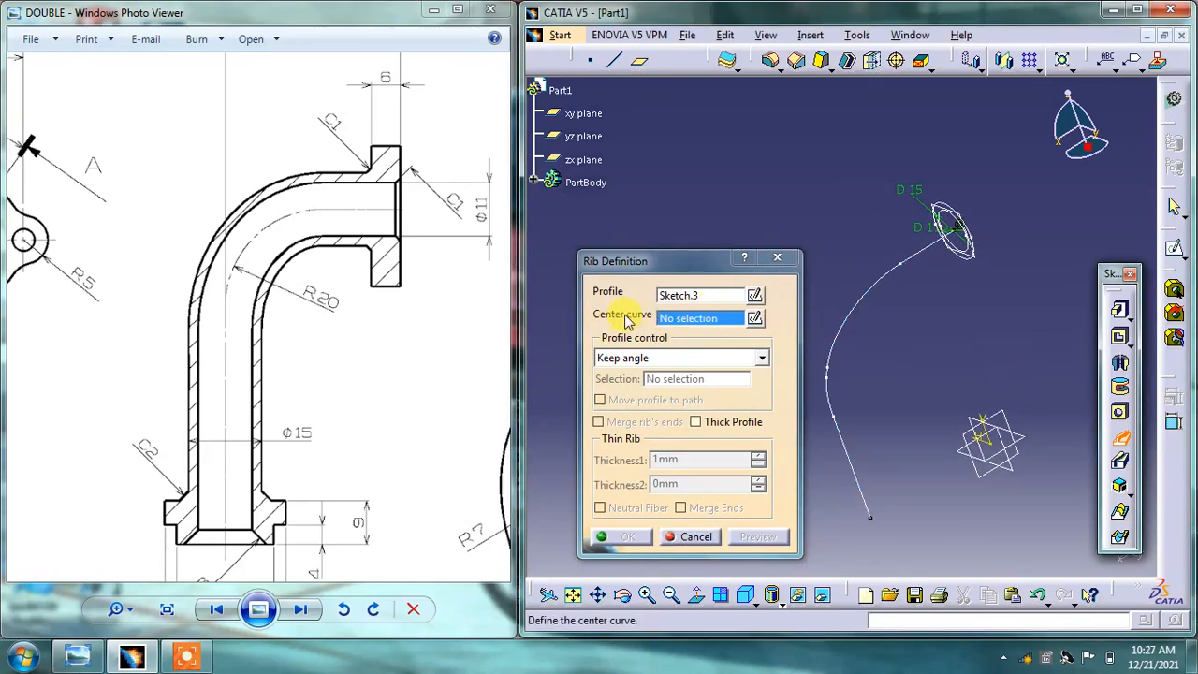
pyautogui.click(850, 277)
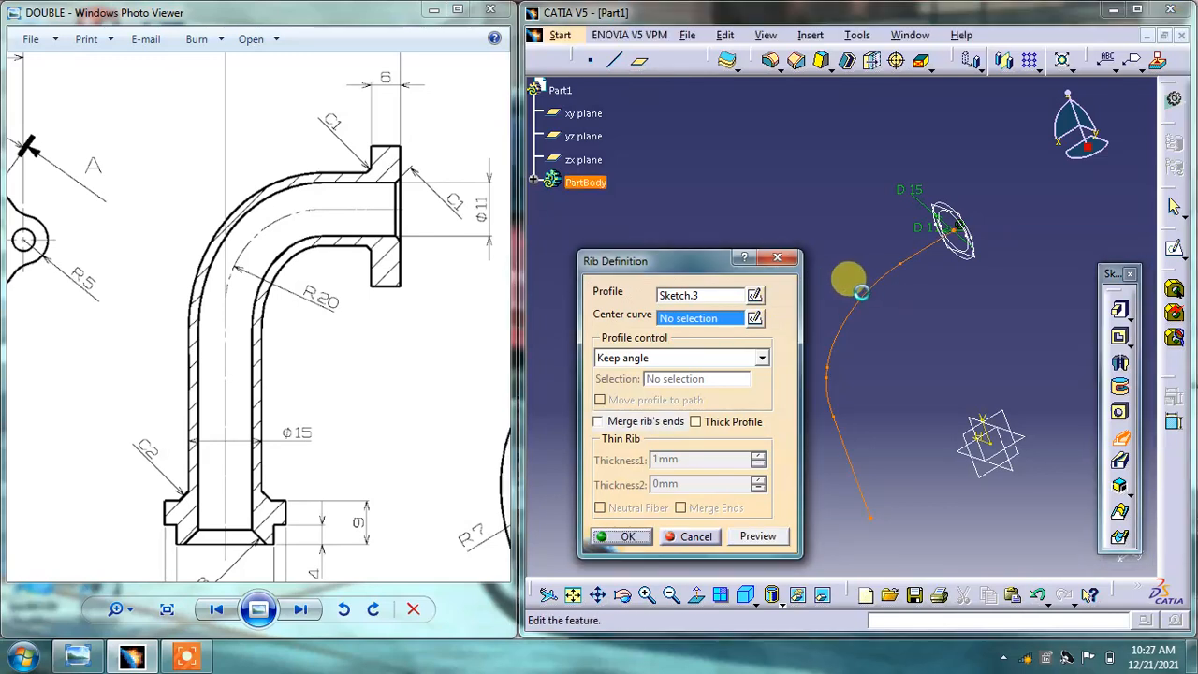
pyautogui.click(759, 541)
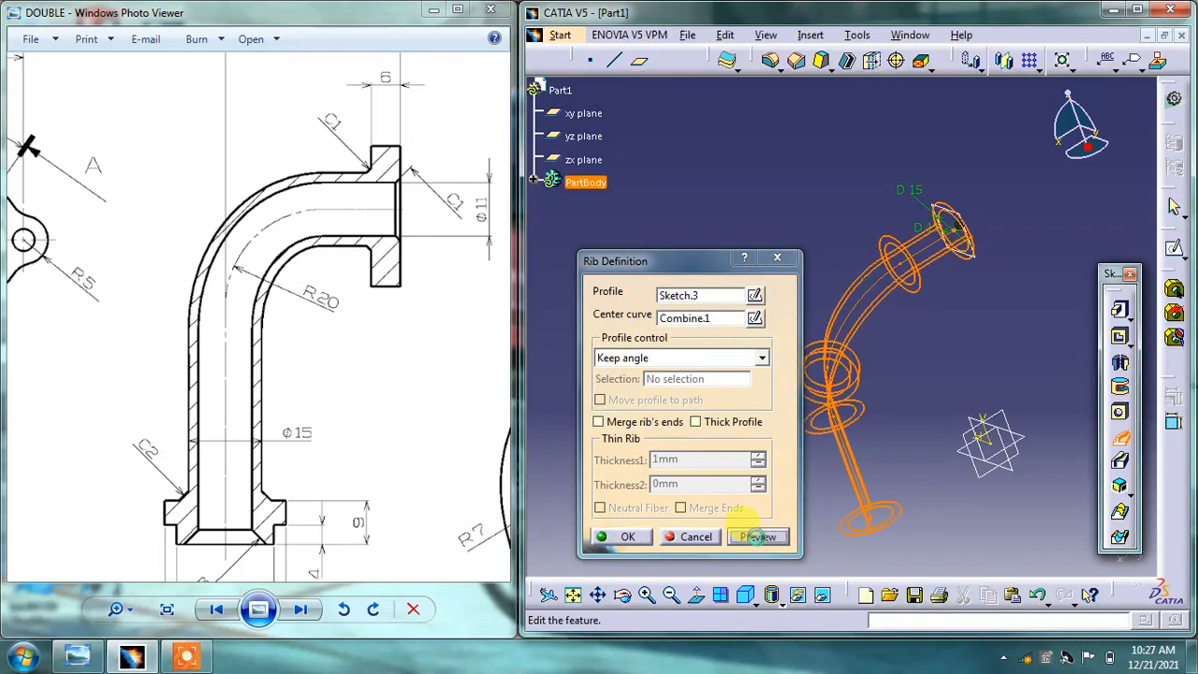
pyautogui.click(627, 536)
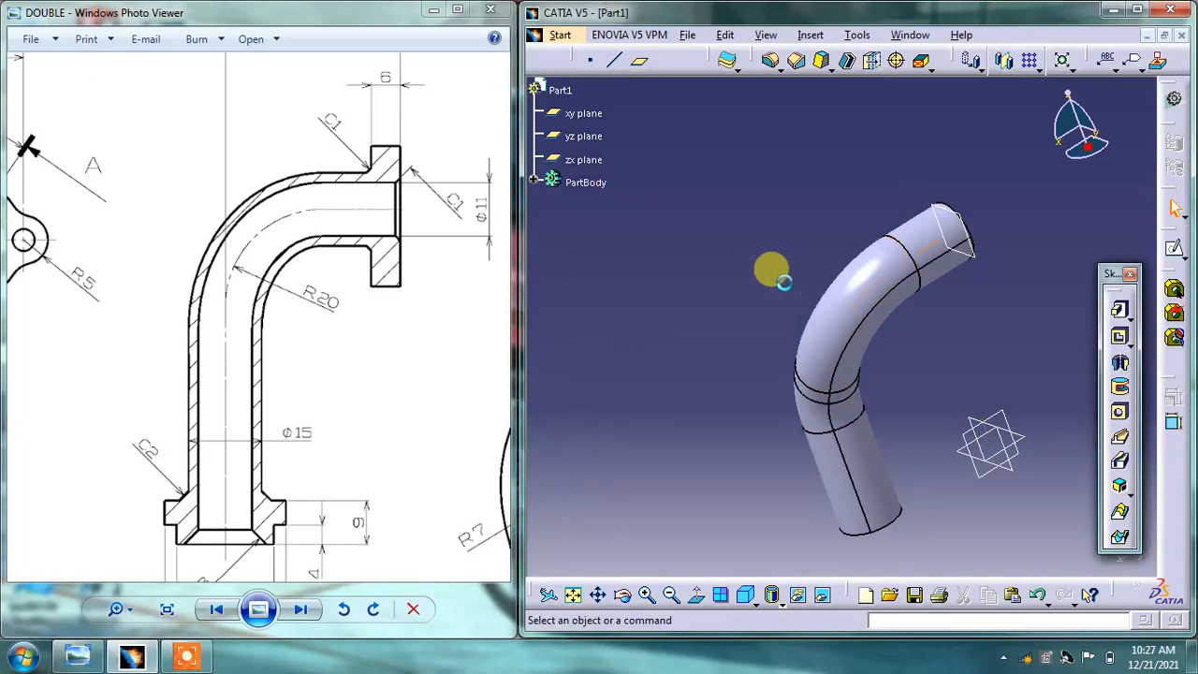
# - Compare the swept pipe's shape and orientation with the shaded double-branch manifold view in the reference drawing
pyautogui.moveTo(757, 355)
pyautogui.mouseDown(button='middle')
pyautogui.moveTo(1008, 356)
pyautogui.moveTo(789, 337)
pyautogui.moveTo(767, 349)
pyautogui.mouseUp(button='middle')
pyautogui.moveTo(460, 376)
pyautogui.mouseDown()
pyautogui.moveTo(118, 348)
pyautogui.moveTo(247, 366)
pyautogui.moveTo(427, 180)
pyautogui.mouseUp()
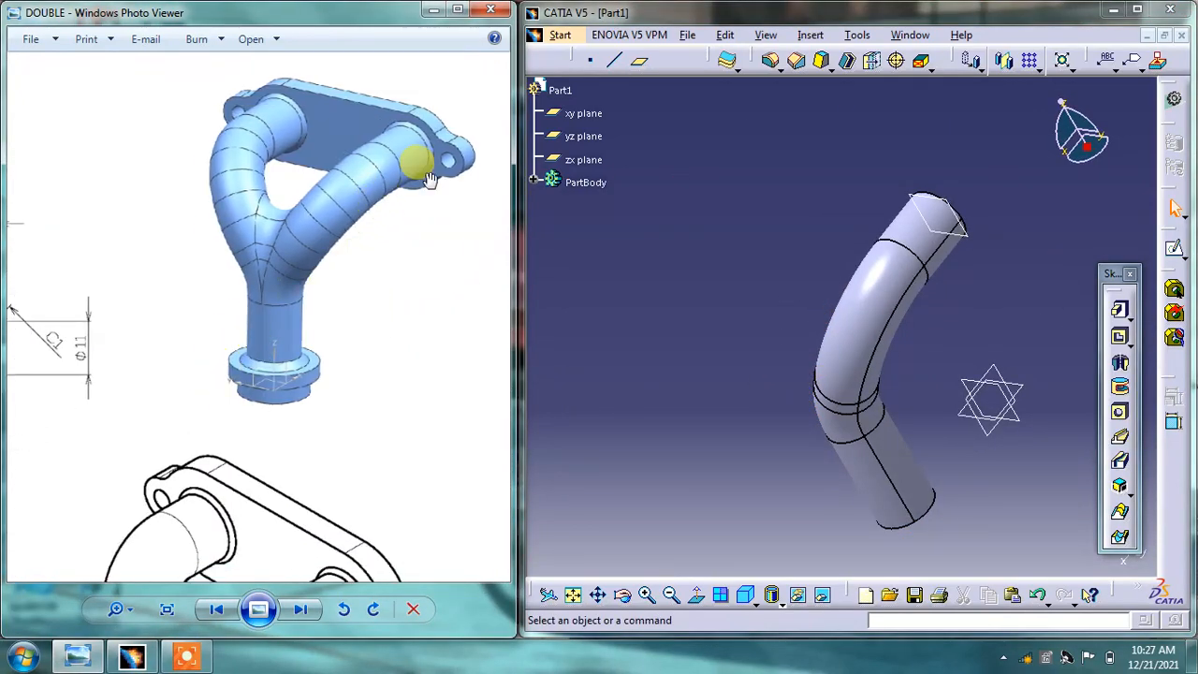
pyautogui.moveTo(301, 255); pyautogui.dragTo(290, 265)
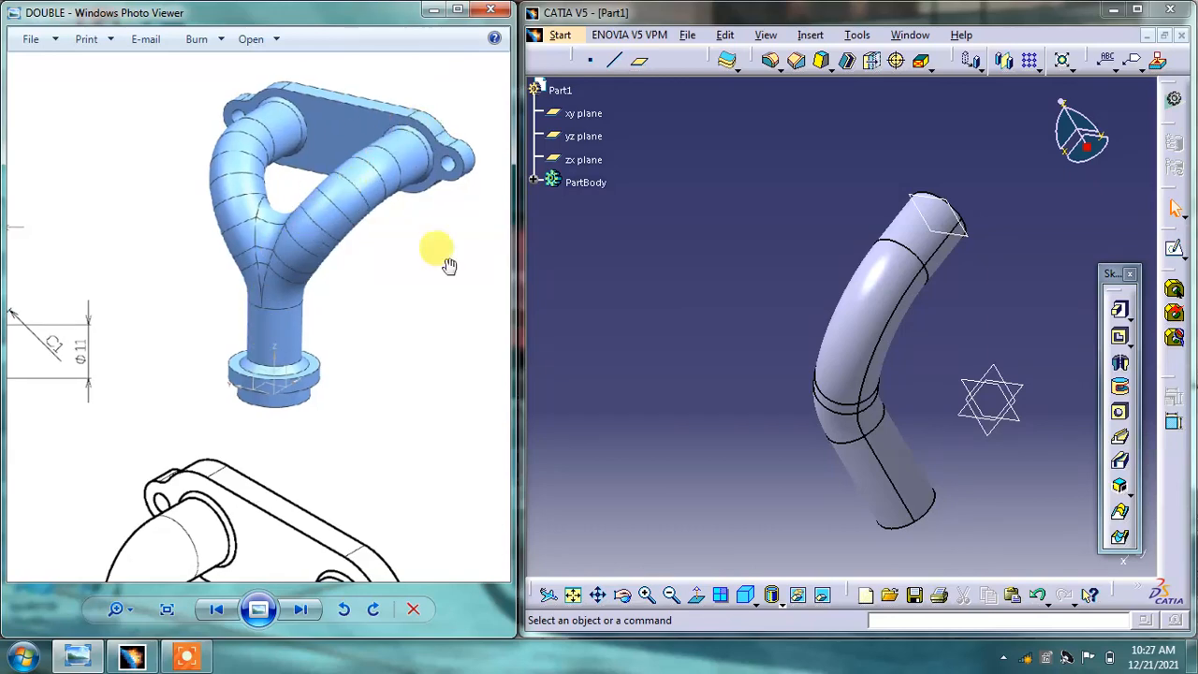
pyautogui.moveTo(814, 204); pyautogui.dragTo(963, 230, button='middle')
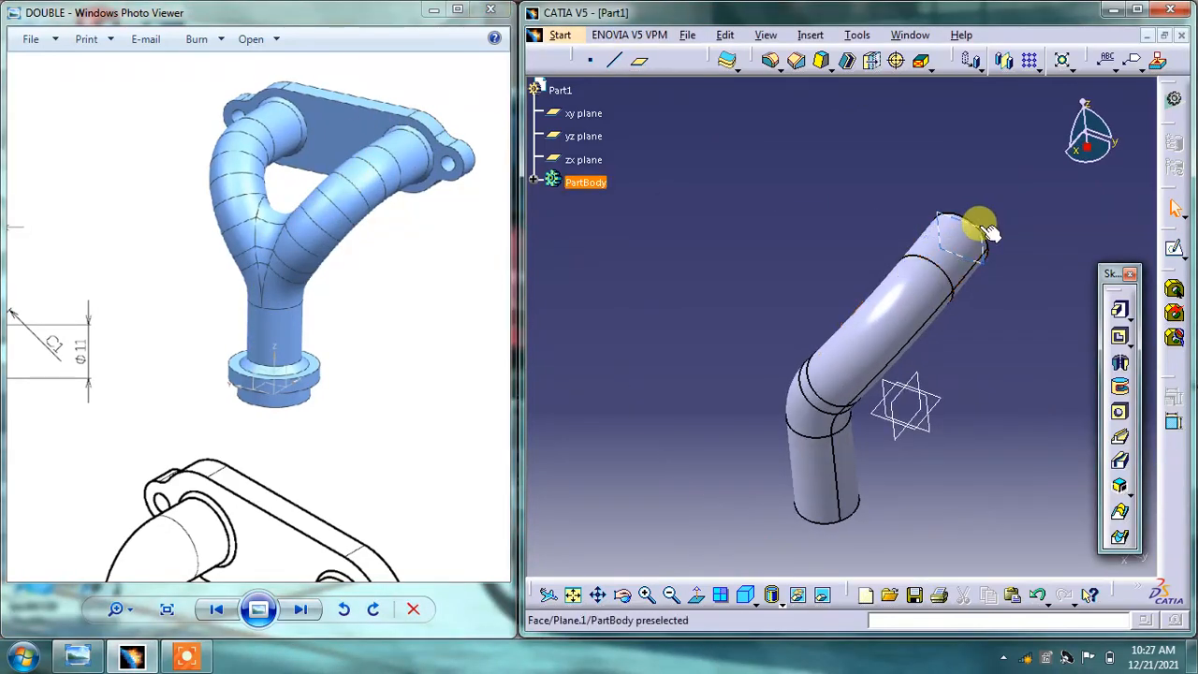
pyautogui.rightClick(985, 236)
pyautogui.click(1011, 129)
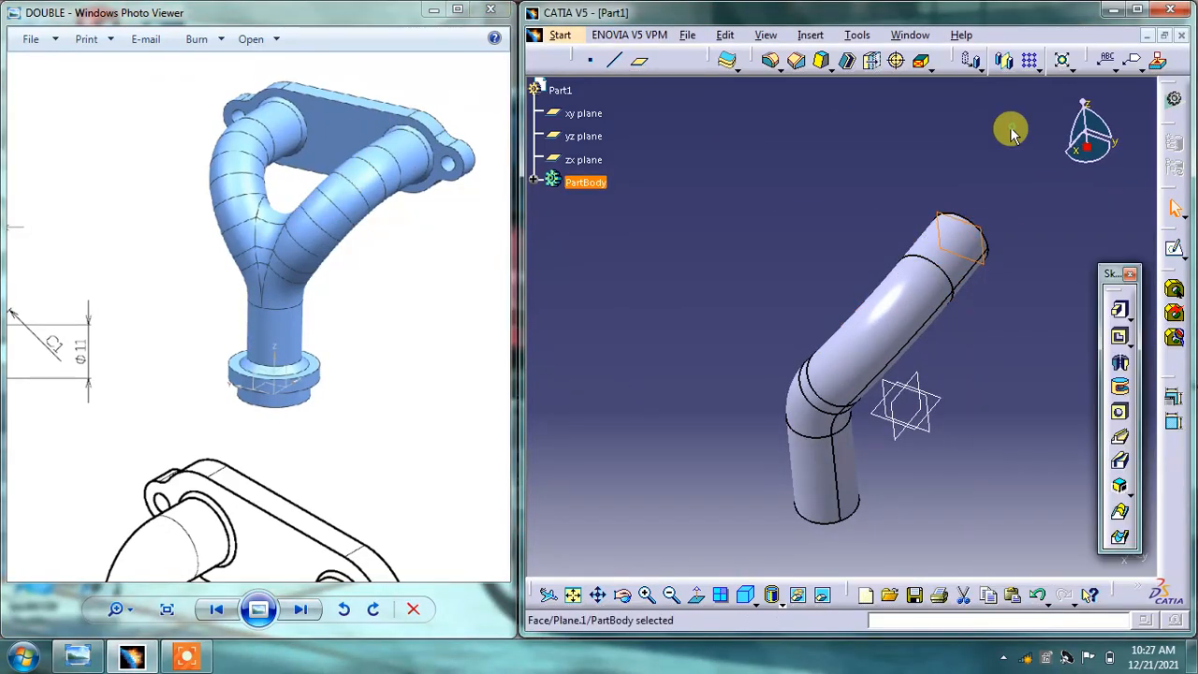
pyautogui.moveTo(910, 333); pyautogui.dragTo(955, 245, button='middle')
pyautogui.moveTo(784, 326); pyautogui.dragTo(823, 286, button='middle')
pyautogui.click(829, 270)
pyautogui.moveTo(294, 307); pyautogui.dragTo(335, 329)
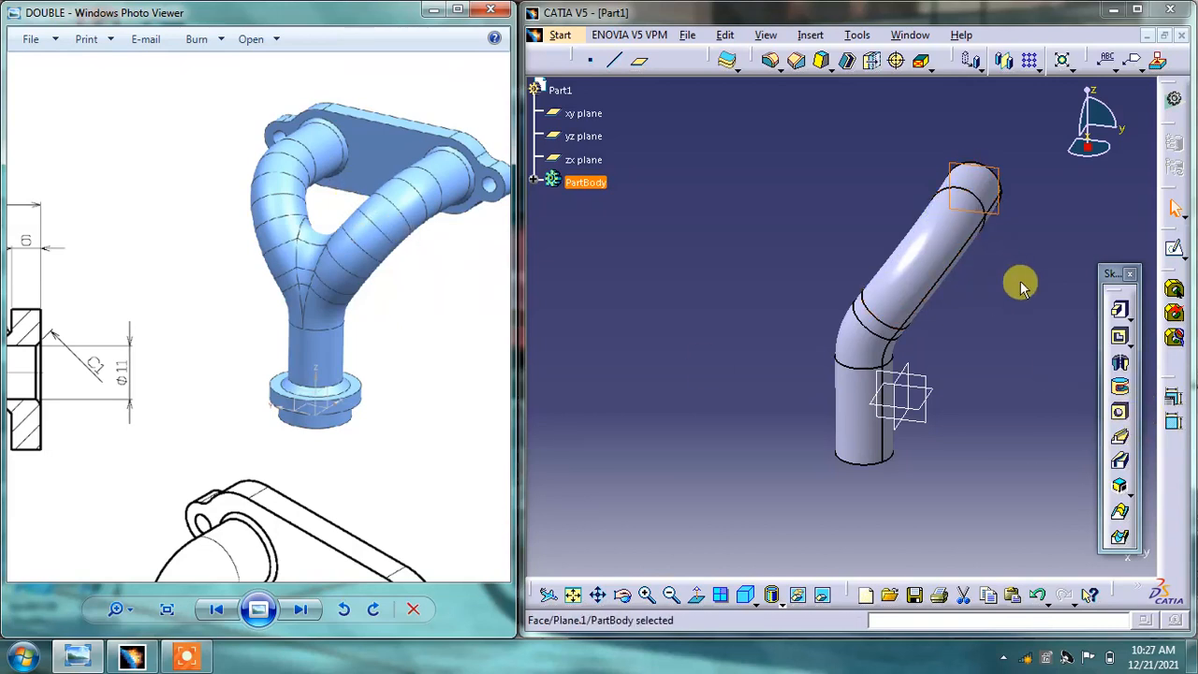
pyautogui.moveTo(1023, 288); pyautogui.dragTo(874, 348, button='middle')
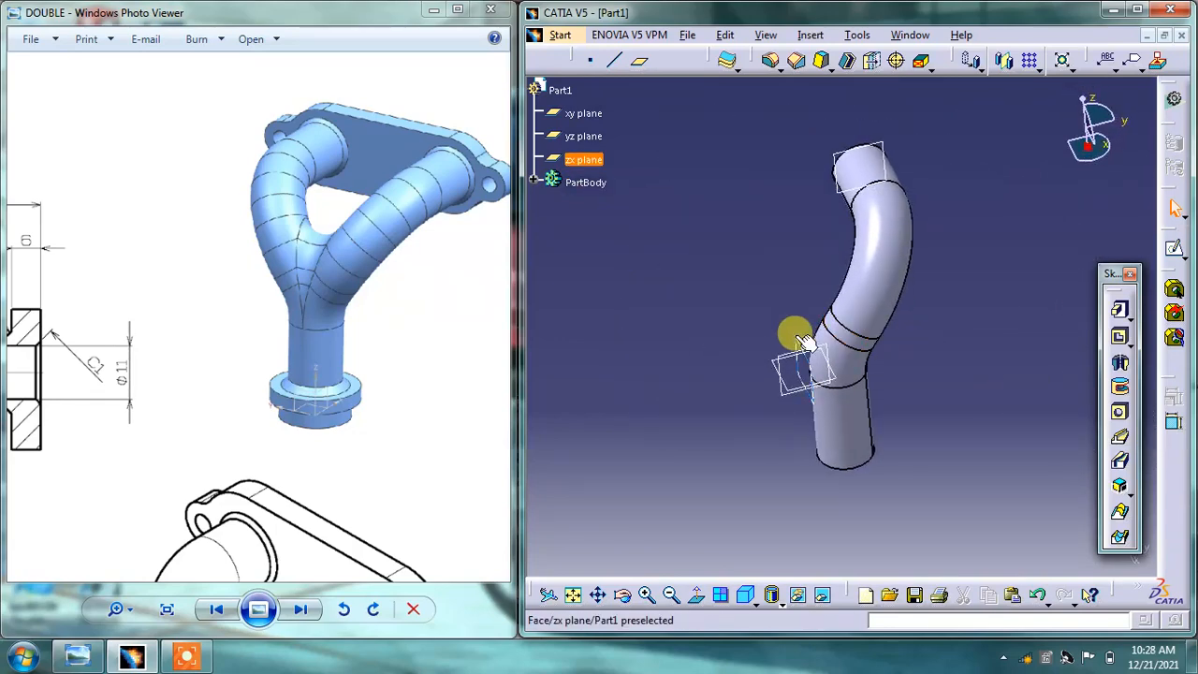
# - Mirror the current solid about the zx plane to form the second pipe branch
pyautogui.click(1007, 64)
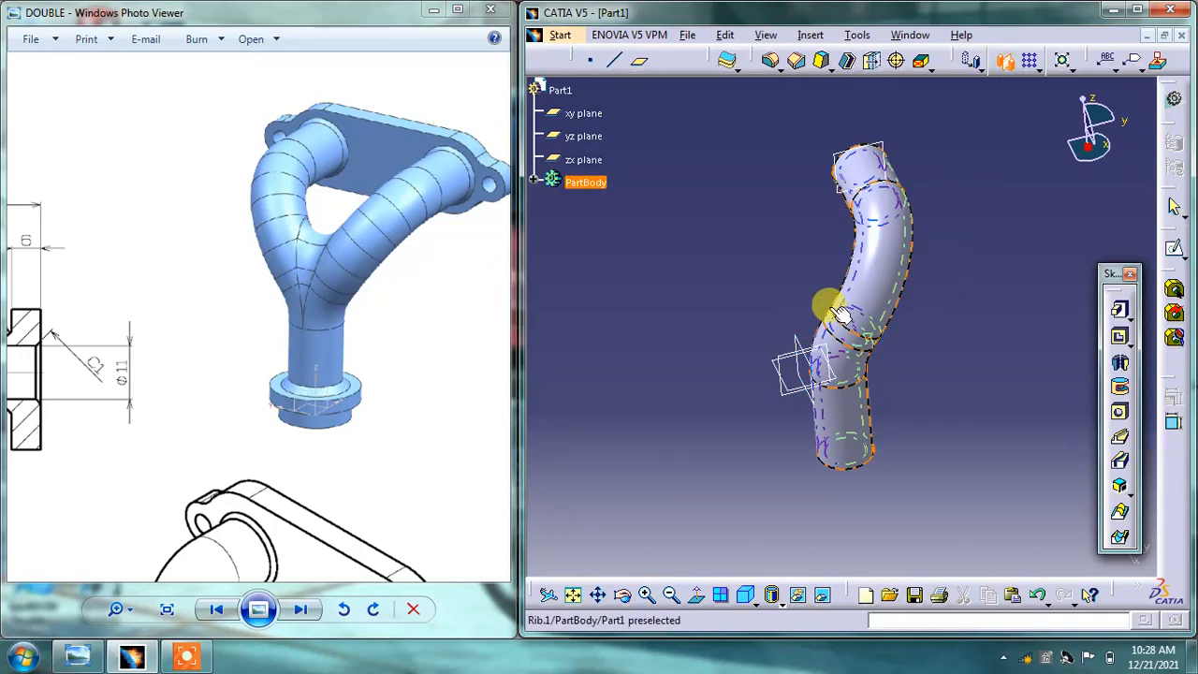
pyautogui.click(794, 339)
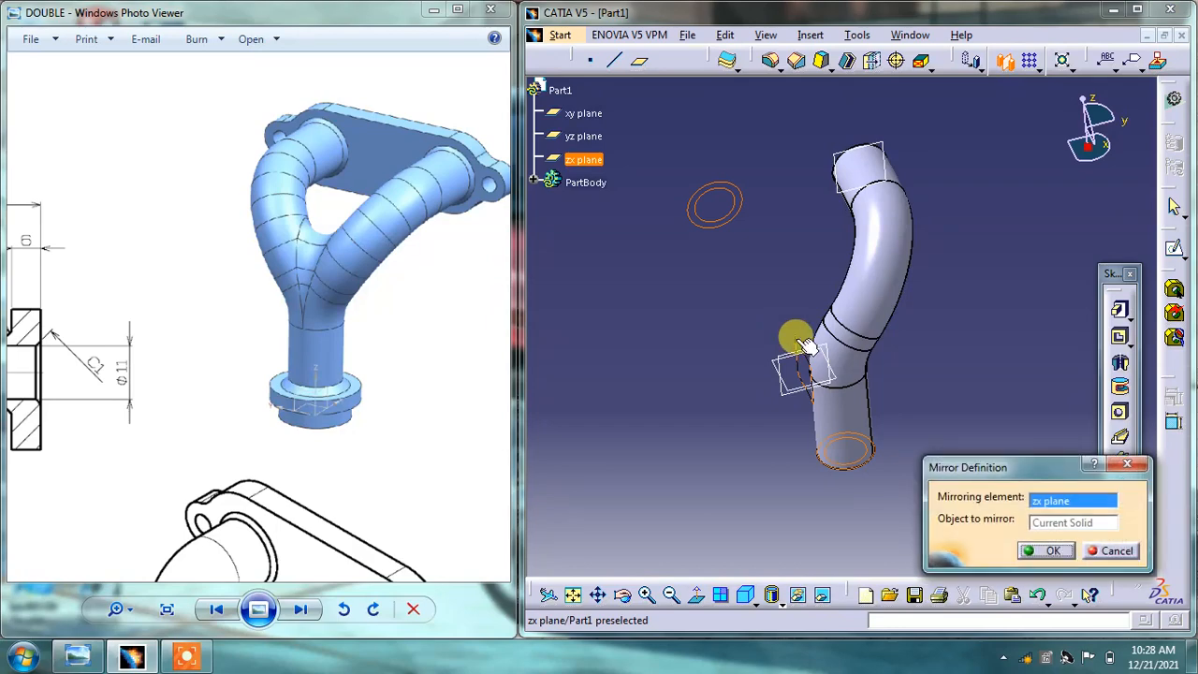
pyautogui.click(1049, 552)
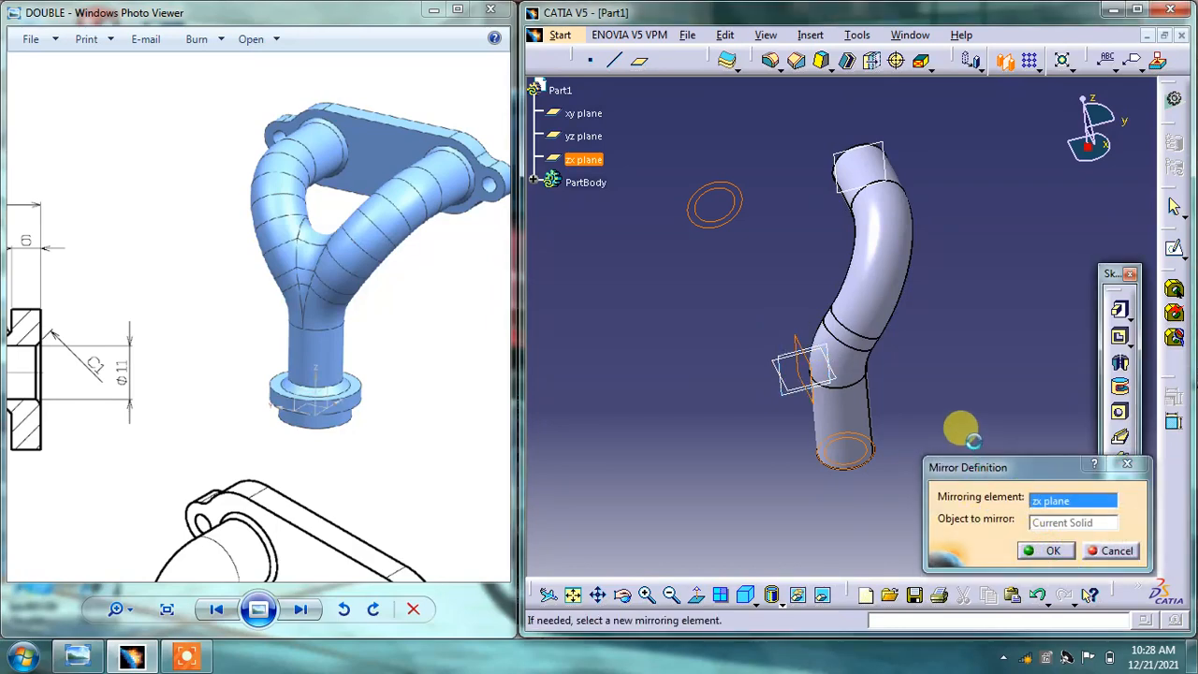
pyautogui.click(982, 458)
pyautogui.moveTo(914, 397)
pyautogui.mouseDown(button='middle')
pyautogui.moveTo(896, 475)
pyautogui.moveTo(823, 374)
pyautogui.moveTo(861, 460)
pyautogui.moveTo(917, 455)
pyautogui.moveTo(883, 348)
pyautogui.mouseUp(button='middle')
# - Apply a 7 mm edge fillet to the intersection edge between the two branches, with Tangency selection mode
pyautogui.moveTo(281, 313)
pyautogui.mouseDown()
pyautogui.moveTo(299, 315)
pyautogui.moveTo(366, 269)
pyautogui.mouseUp()
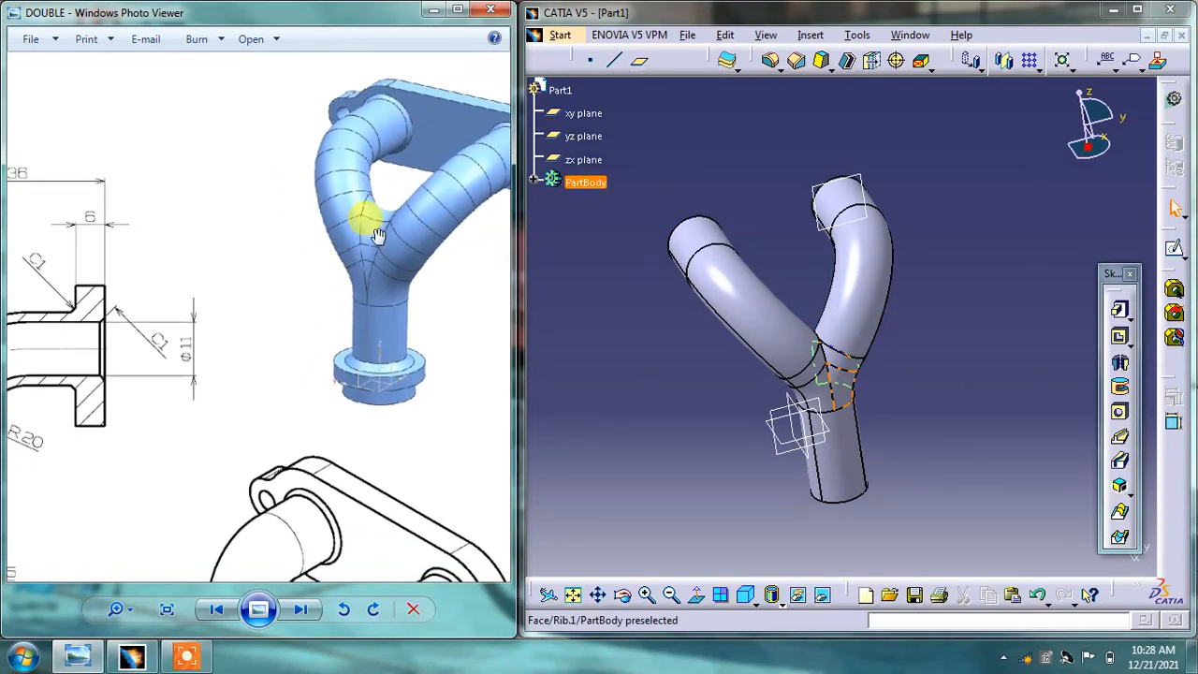
pyautogui.moveTo(341, 408); pyautogui.dragTo(375, 208)
pyautogui.click(929, 357)
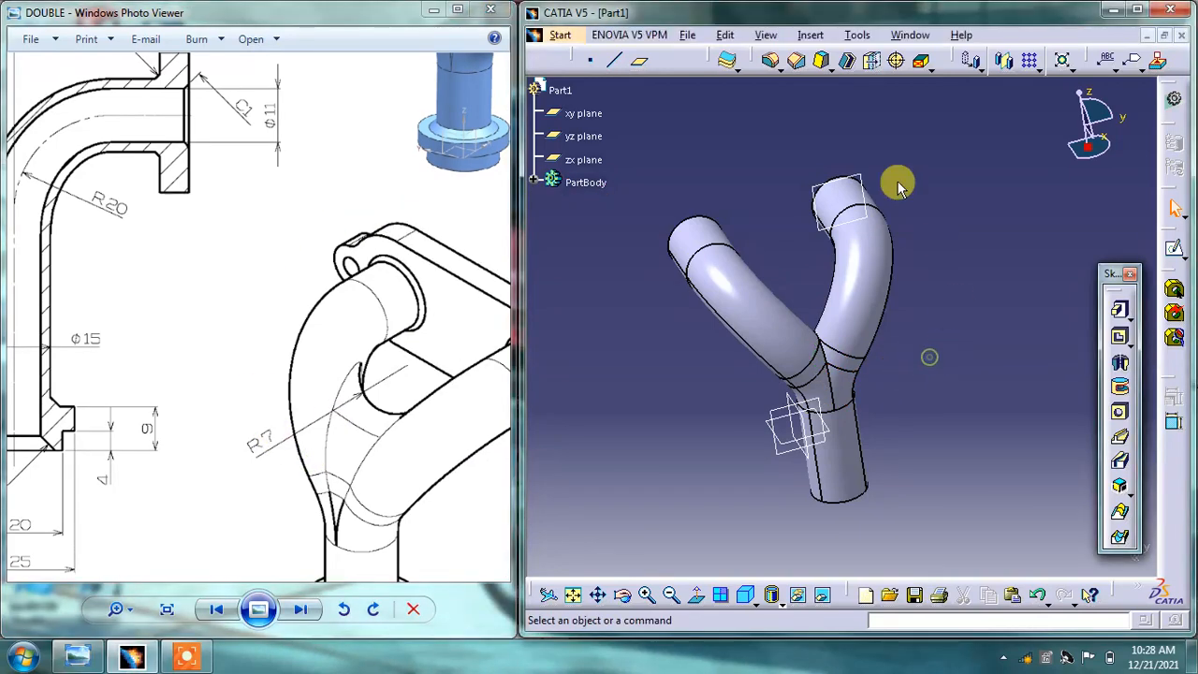
pyautogui.click(770, 60)
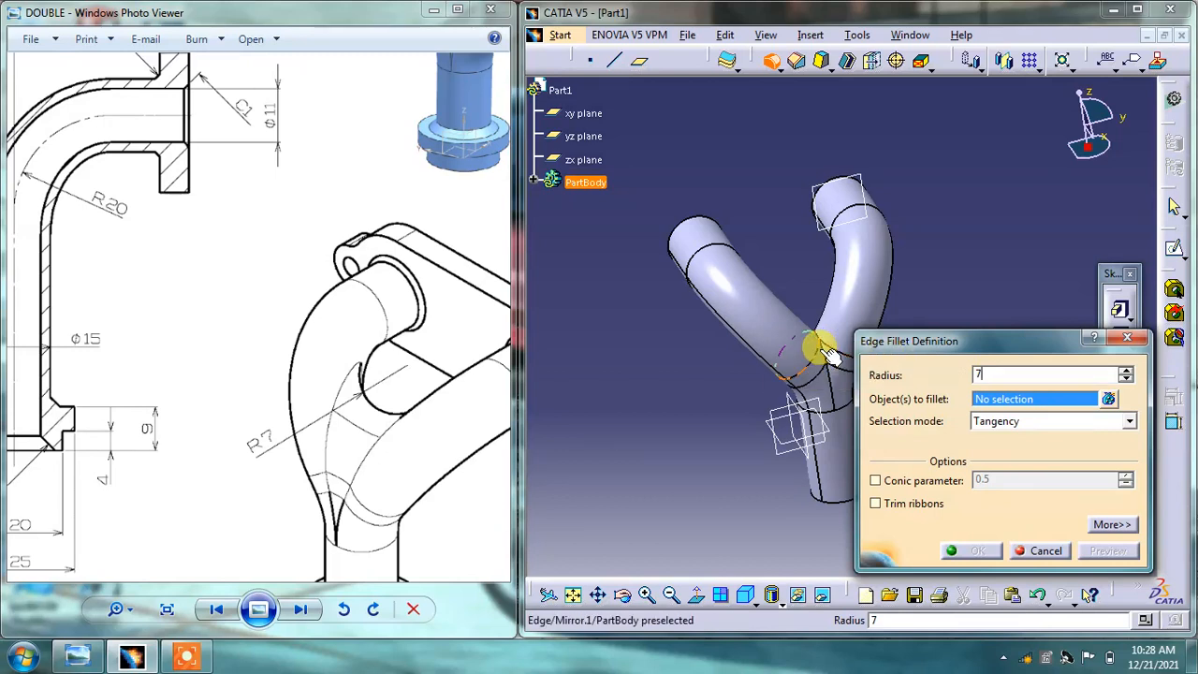
pyautogui.moveTo(813, 337); pyautogui.dragTo(988, 230, button='middle')
pyautogui.moveTo(660, 290); pyautogui.dragTo(943, 300, button='middle')
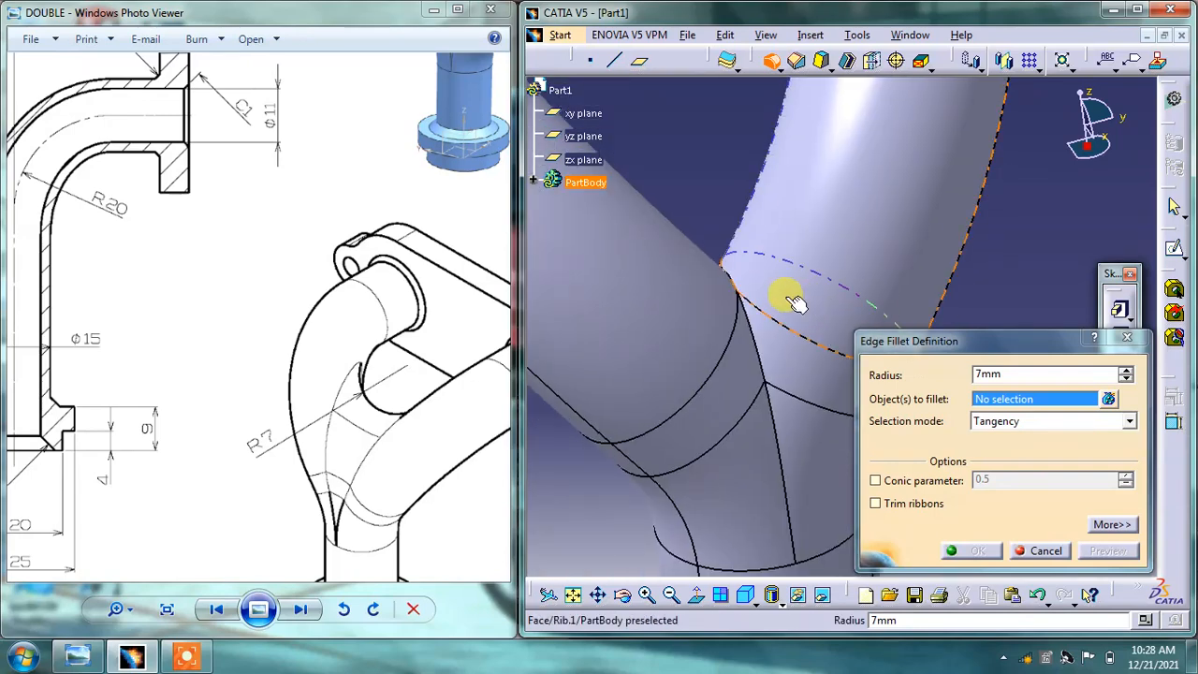
pyautogui.click(760, 337)
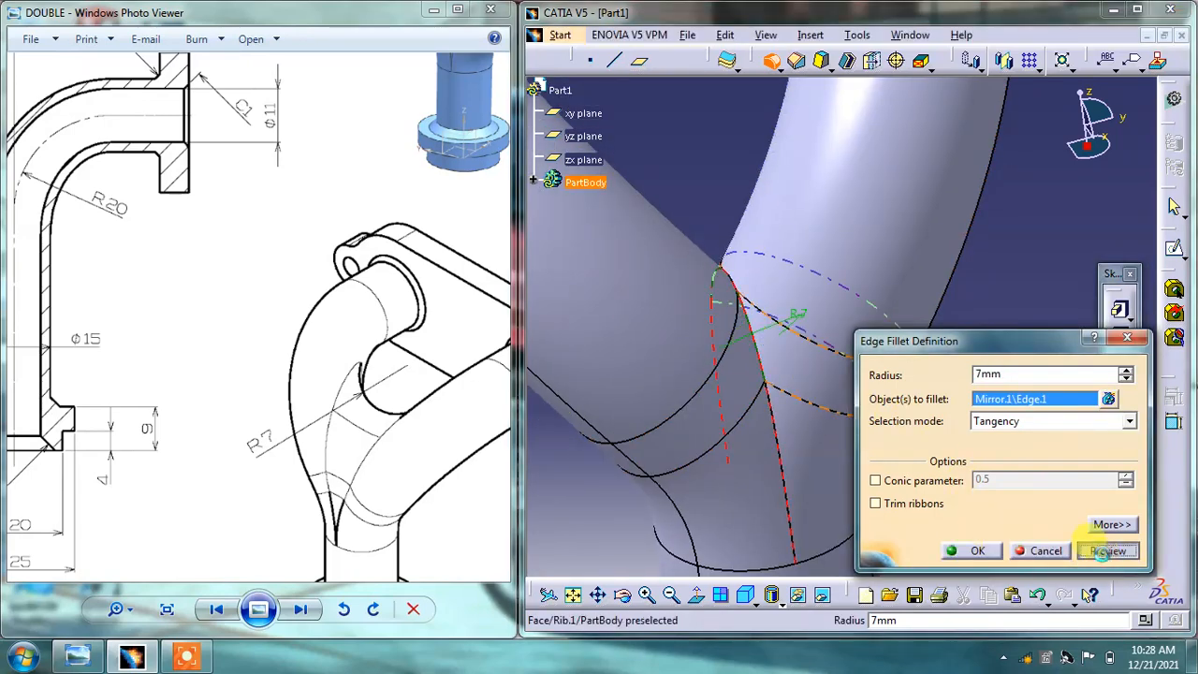
pyautogui.click(1107, 550)
pyautogui.click(971, 553)
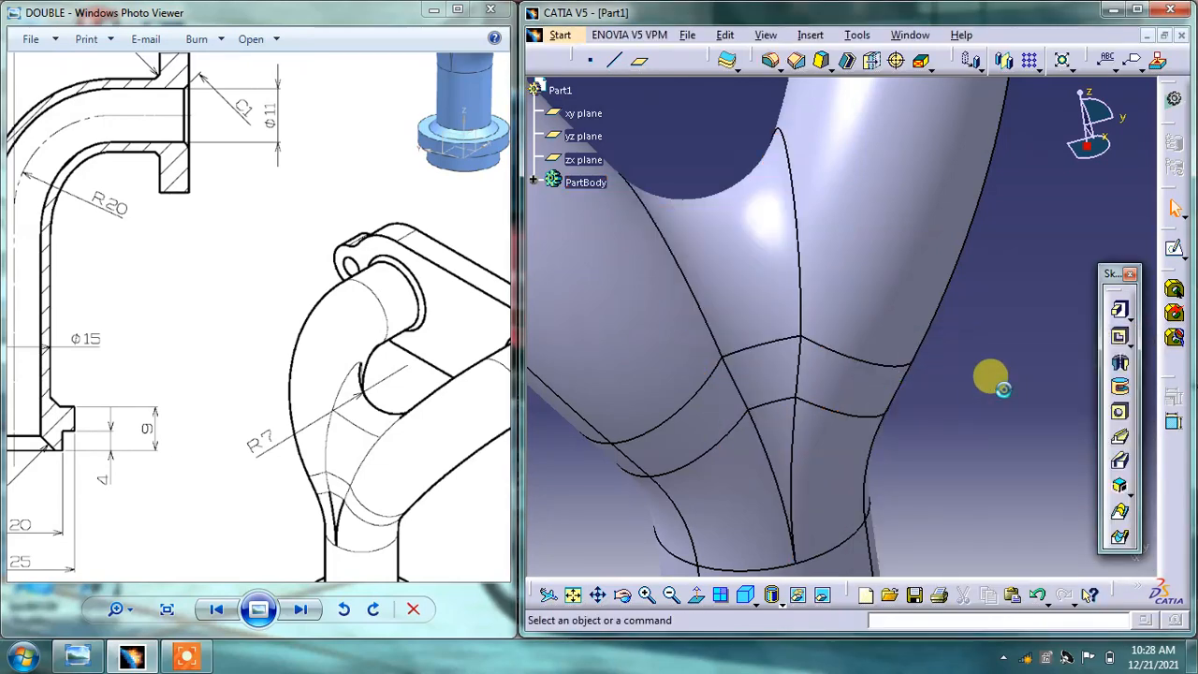
# - Examine the filleted junction, the lower pipe end and the lower collar's dimensions in section A-A of the reference drawing
pyautogui.moveTo(784, 296); pyautogui.dragTo(791, 421, button='middle')
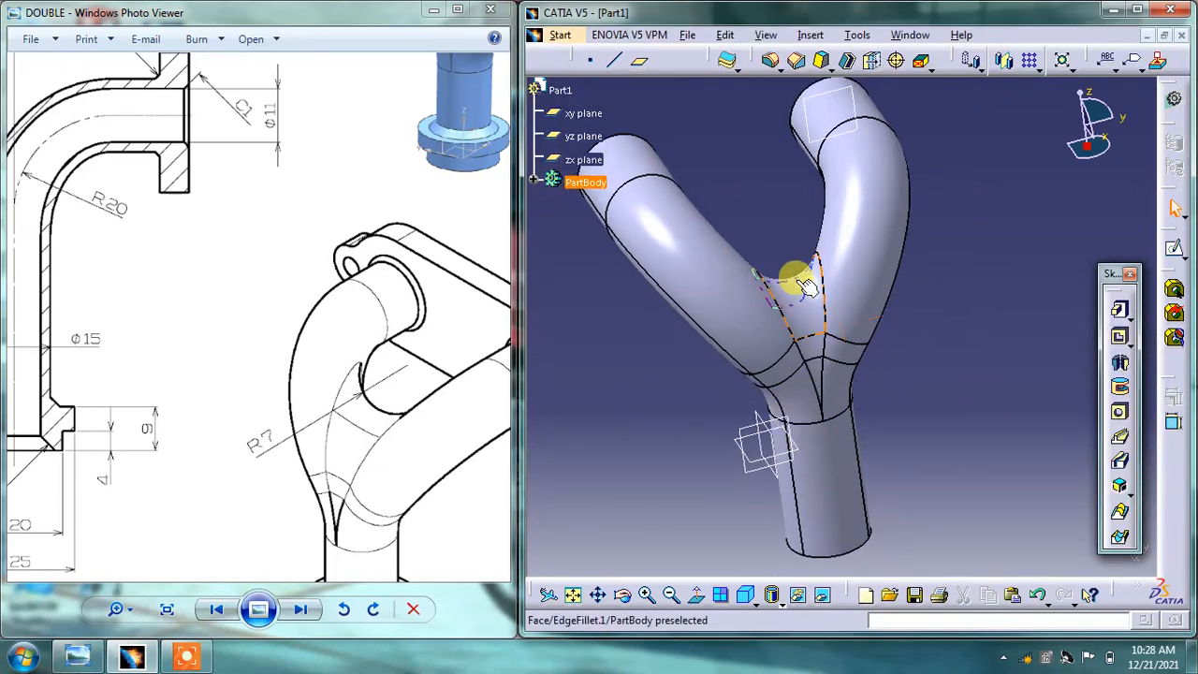
pyautogui.moveTo(850, 295); pyautogui.dragTo(912, 199, button='middle')
pyautogui.moveTo(900, 446)
pyautogui.mouseDown(button='middle')
pyautogui.moveTo(949, 507)
pyautogui.moveTo(800, 323)
pyautogui.moveTo(778, 541)
pyautogui.moveTo(816, 357)
pyautogui.moveTo(837, 359)
pyautogui.moveTo(860, 251)
pyautogui.mouseUp(button='middle')
pyautogui.moveTo(308, 412)
pyautogui.mouseDown()
pyautogui.moveTo(387, 332)
pyautogui.moveTo(416, 325)
pyautogui.mouseUp()
pyautogui.moveTo(236, 371); pyautogui.dragTo(324, 363)
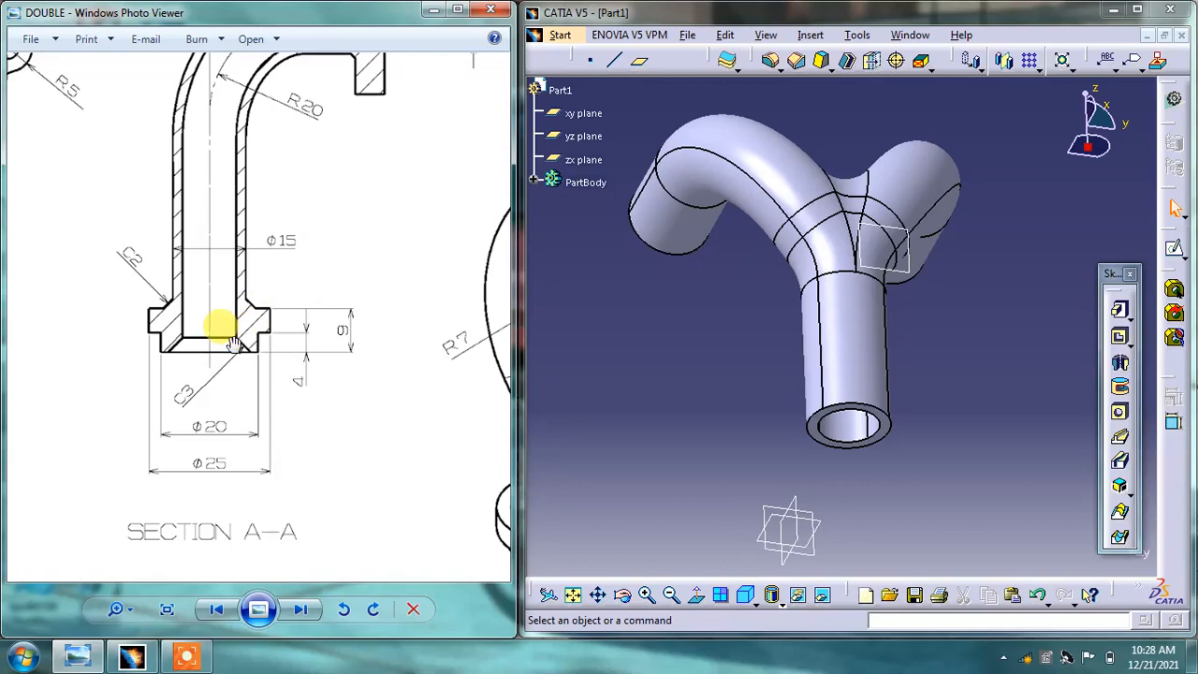
pyautogui.click(814, 284)
pyautogui.moveTo(815, 284); pyautogui.dragTo(862, 457, button='middle')
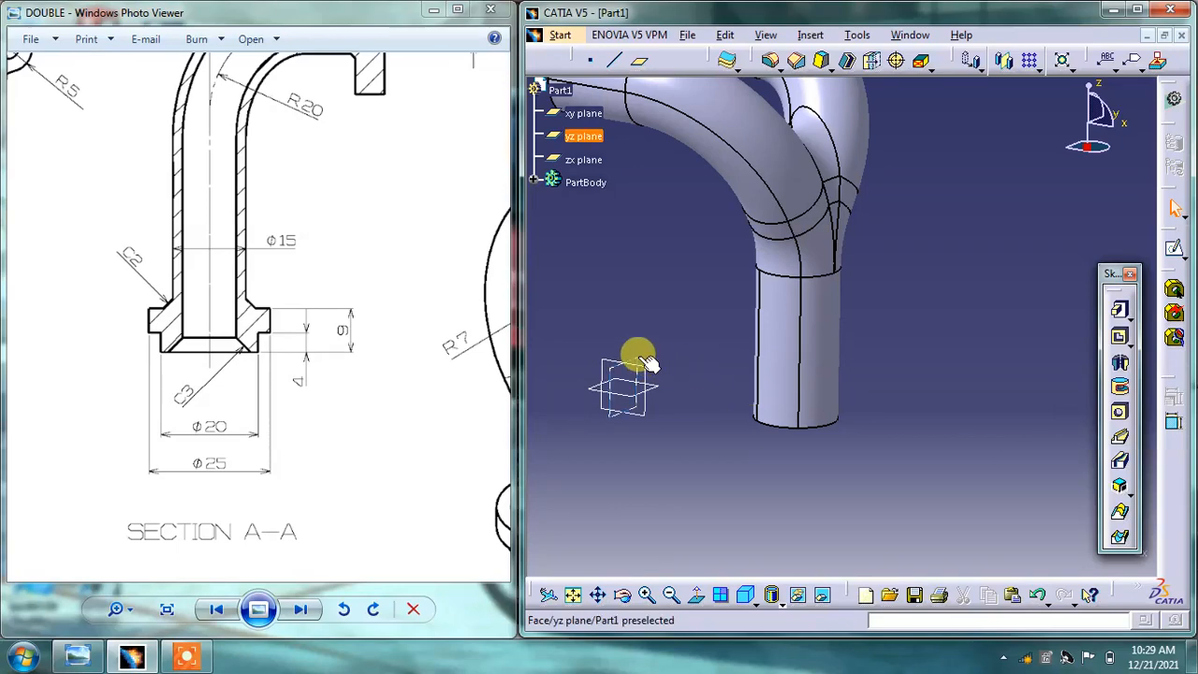
pyautogui.moveTo(649, 363); pyautogui.dragTo(707, 348, button='middle')
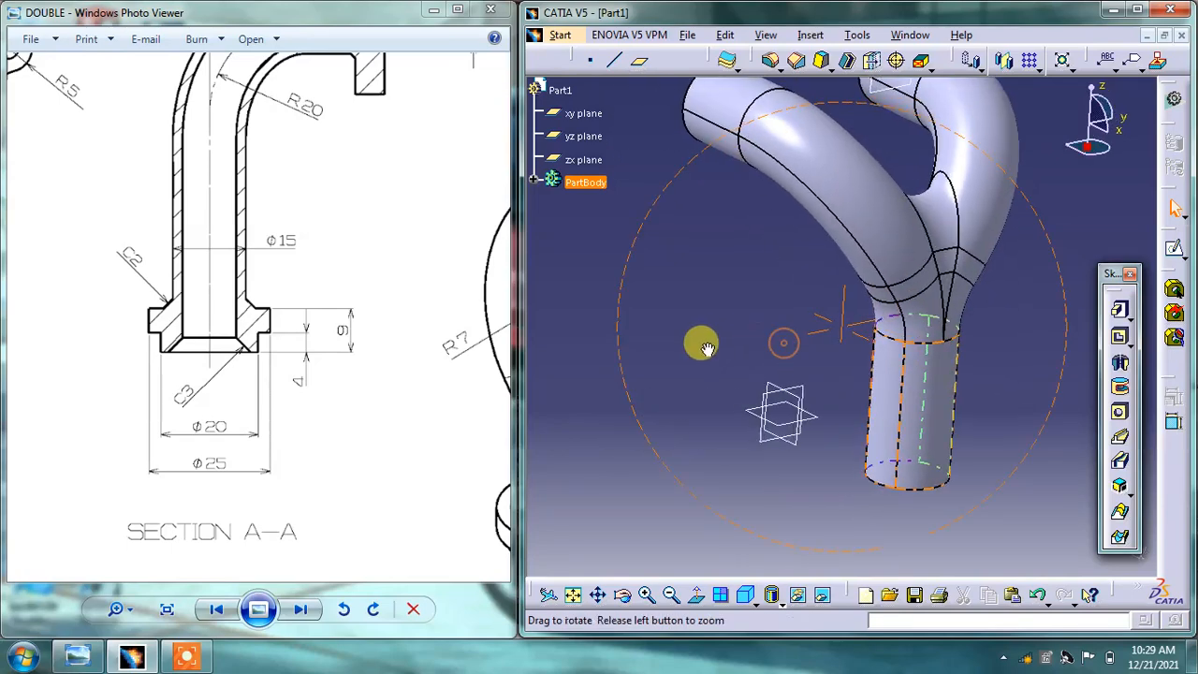
pyautogui.click(639, 60)
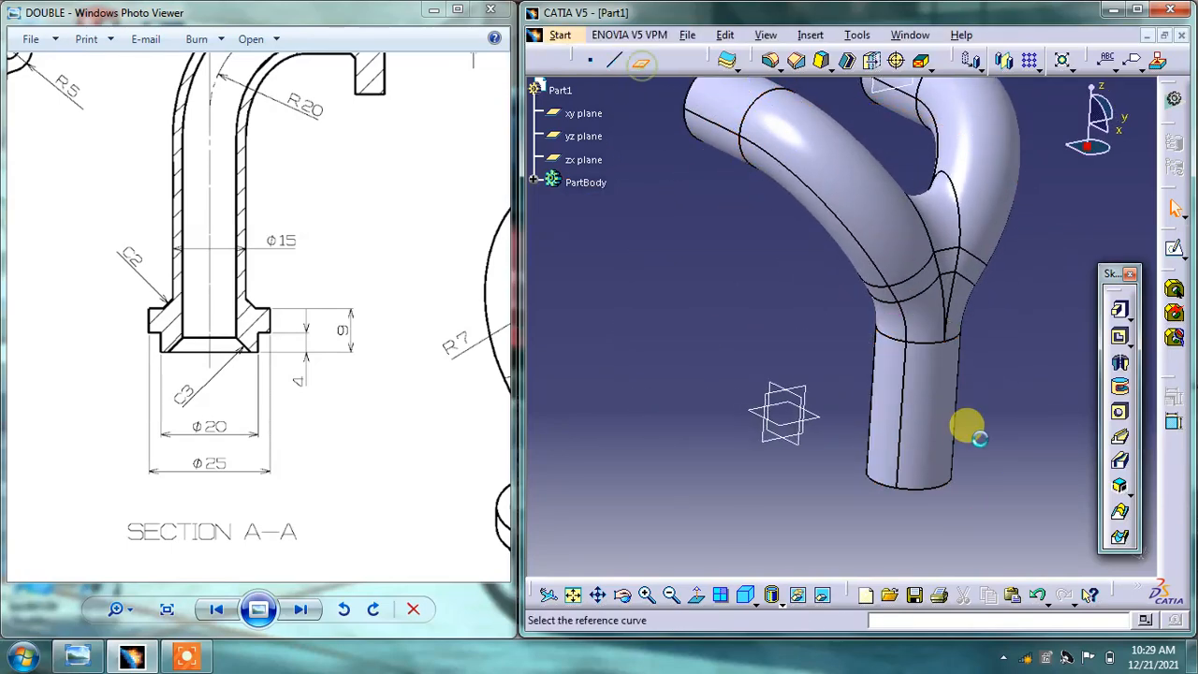
pyautogui.click(913, 400)
pyautogui.moveTo(749, 362)
pyautogui.mouseDown(button='middle')
pyautogui.moveTo(755, 303)
pyautogui.moveTo(795, 214)
pyautogui.moveTo(741, 354)
pyautogui.mouseUp(button='middle')
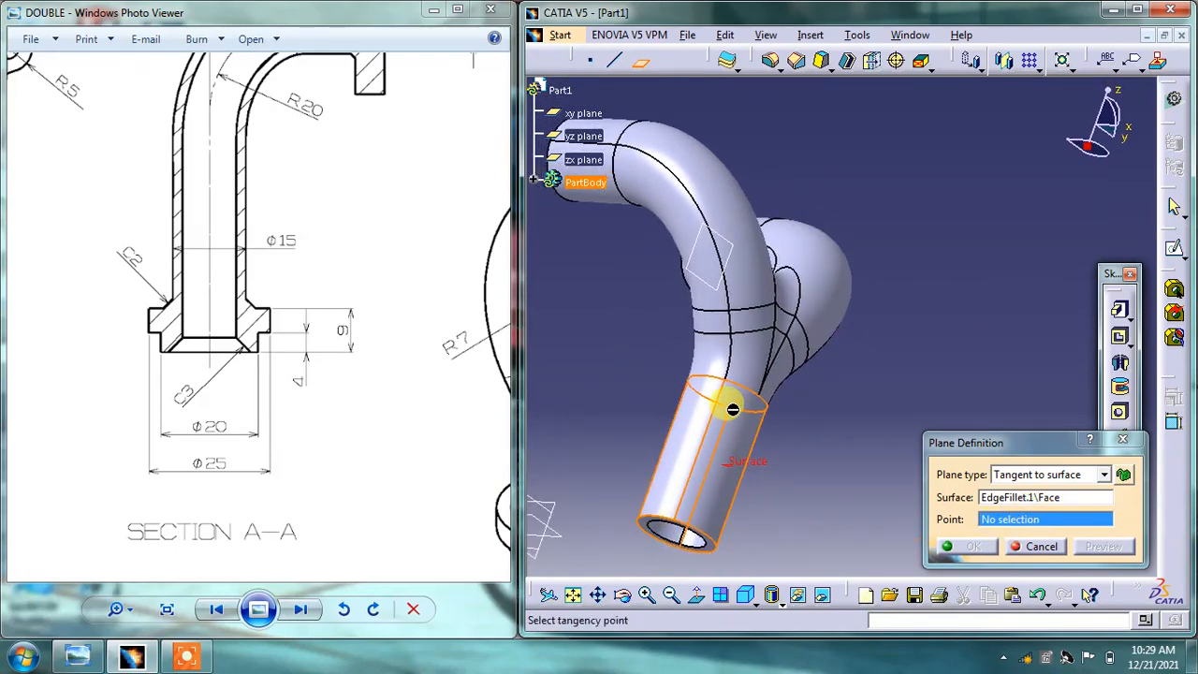
pyautogui.click(1028, 474)
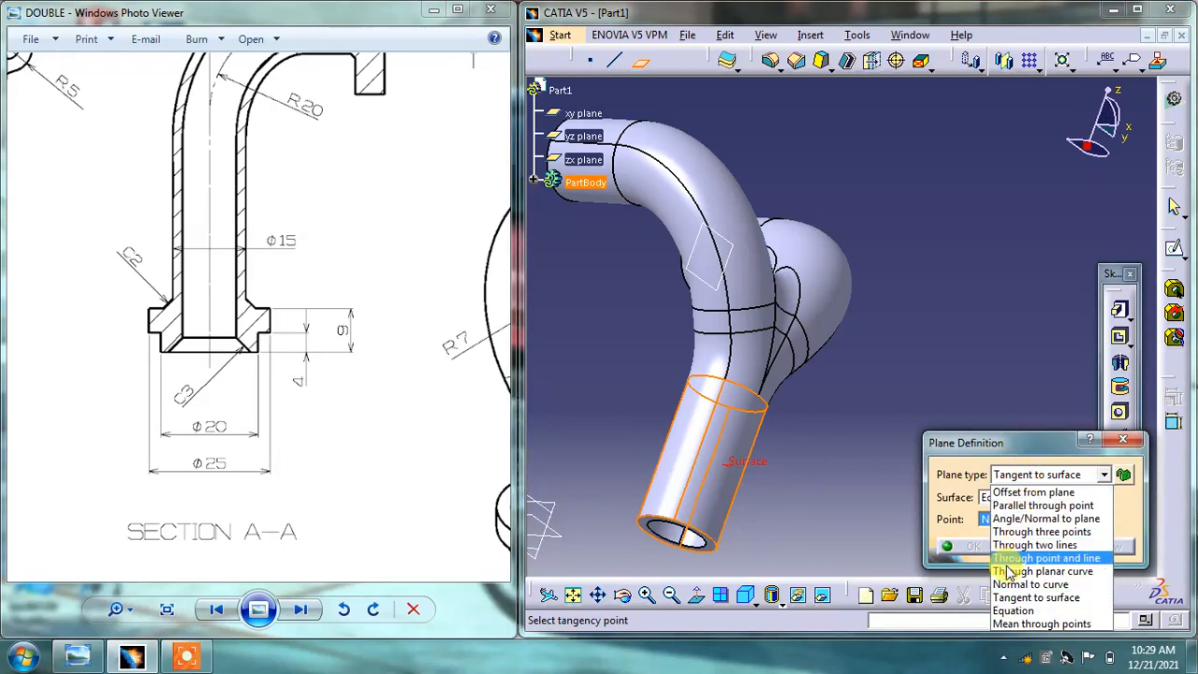
pyautogui.click(1021, 599)
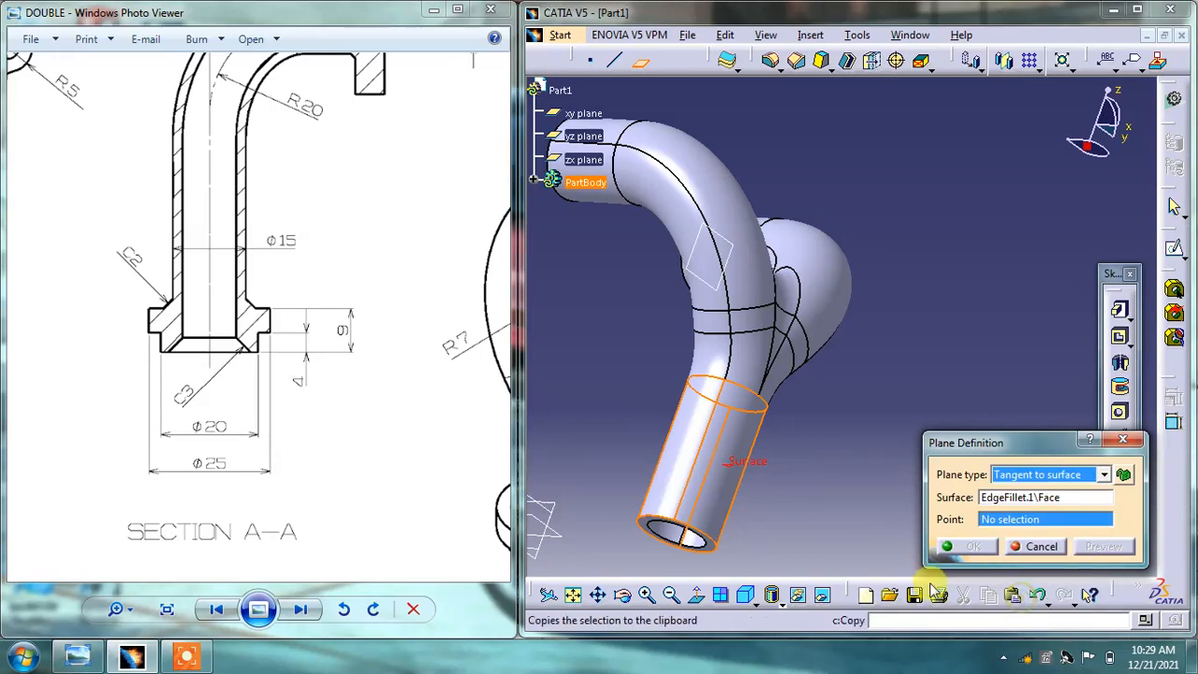
pyautogui.click(1021, 547)
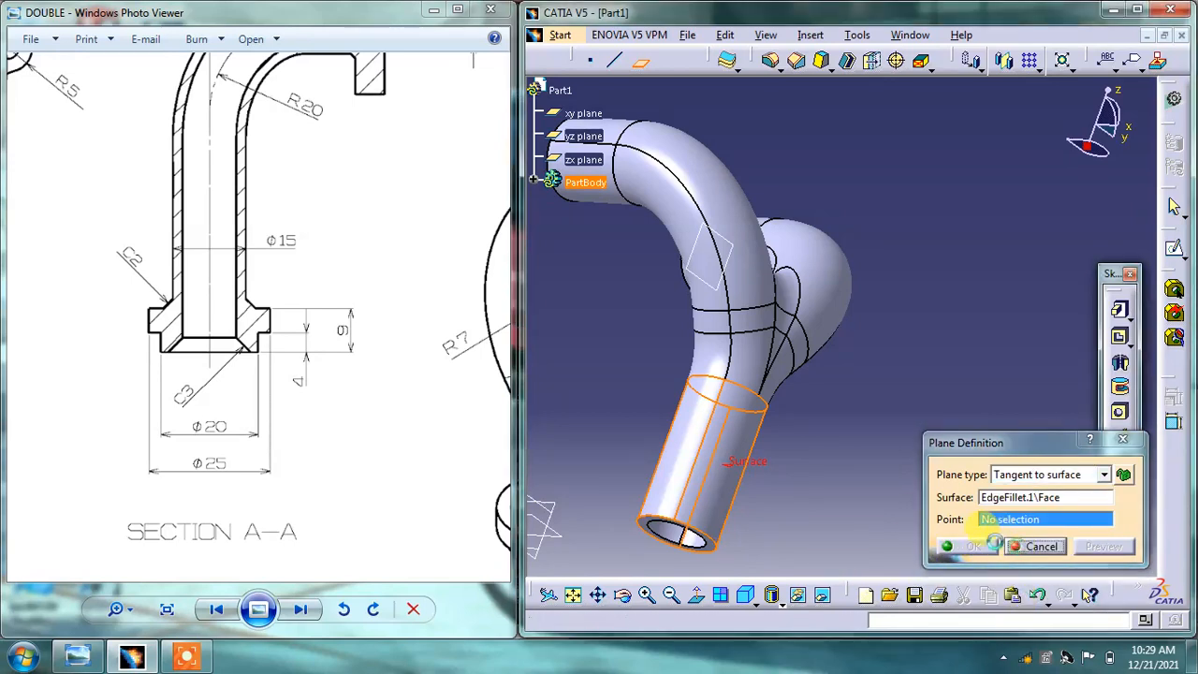
pyautogui.moveTo(708, 437); pyautogui.dragTo(677, 129, button='middle')
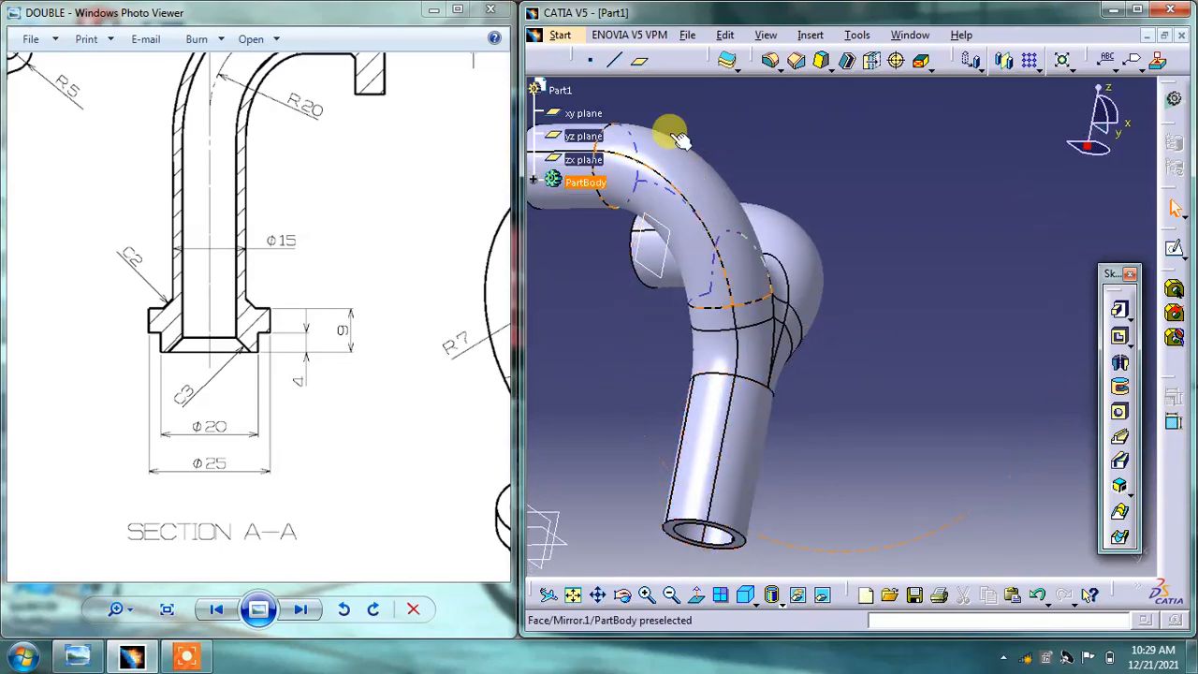
pyautogui.click(640, 60)
pyautogui.click(751, 510)
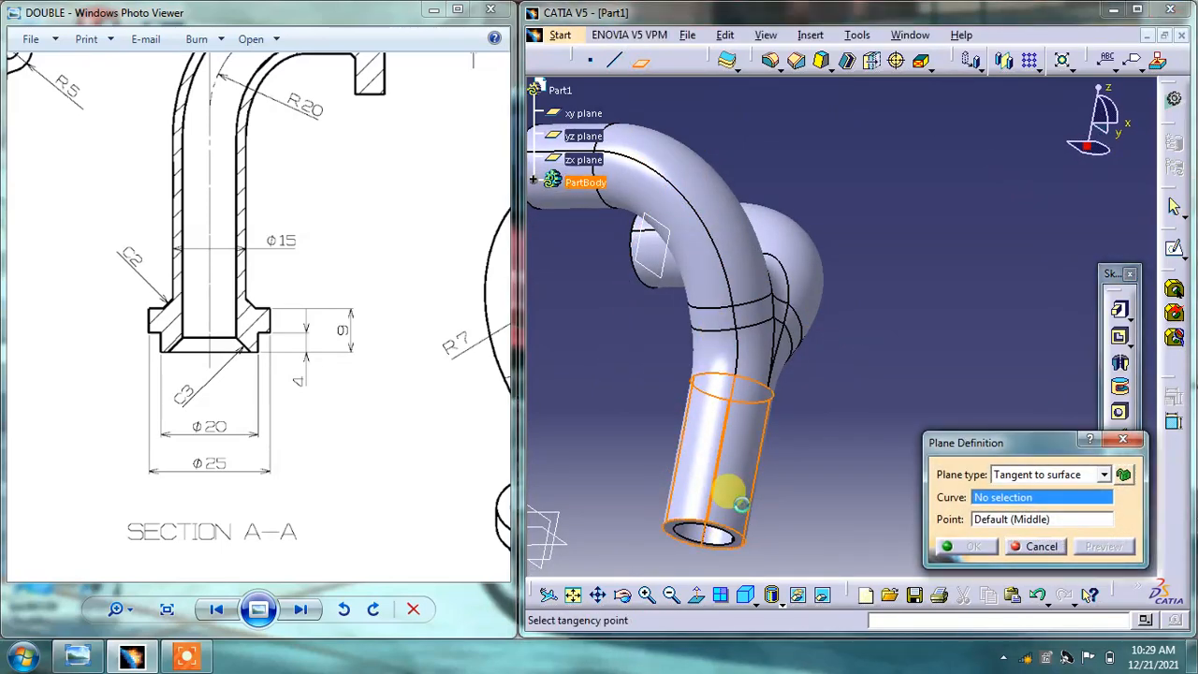
pyautogui.click(1027, 476)
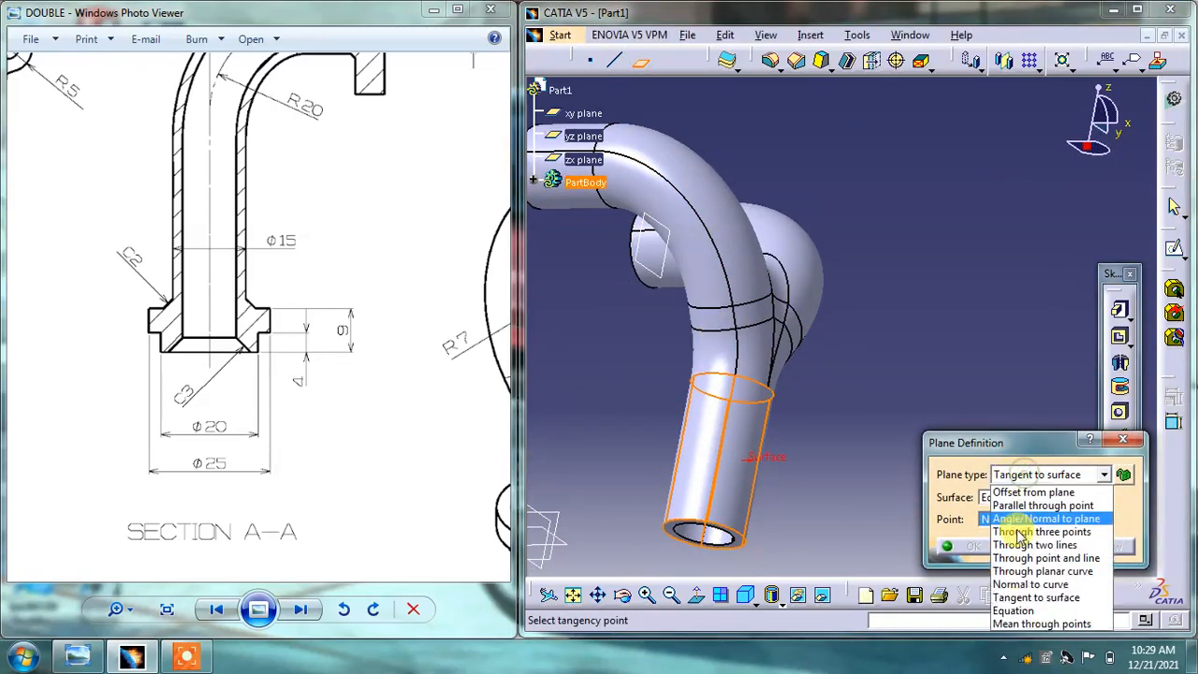
pyautogui.click(1007, 594)
pyautogui.click(1022, 476)
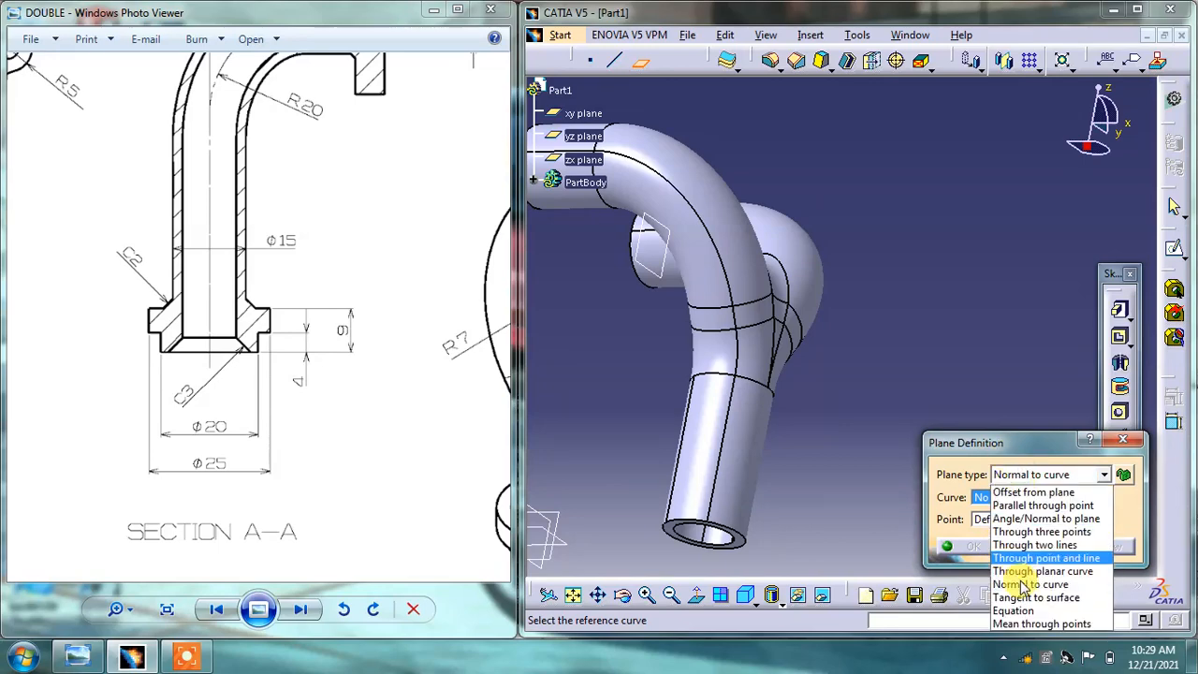
pyautogui.click(1028, 599)
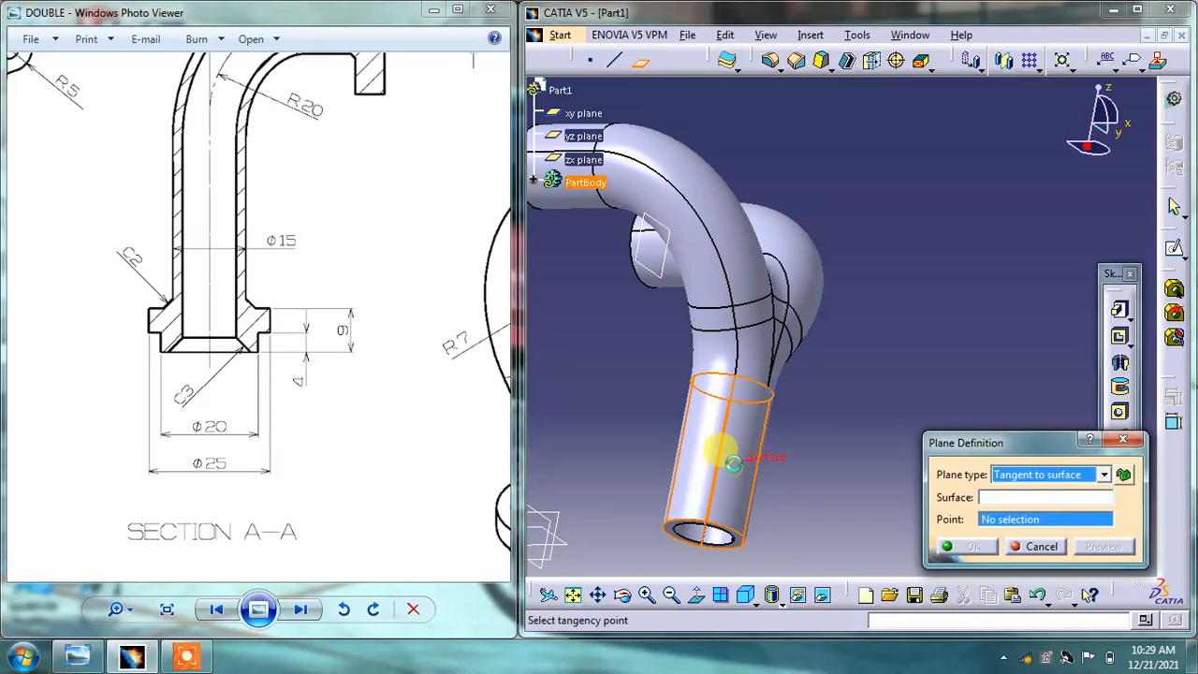
pyautogui.moveTo(706, 402); pyautogui.dragTo(674, 509, button='middle')
pyautogui.moveTo(794, 433); pyautogui.dragTo(778, 370, button='middle')
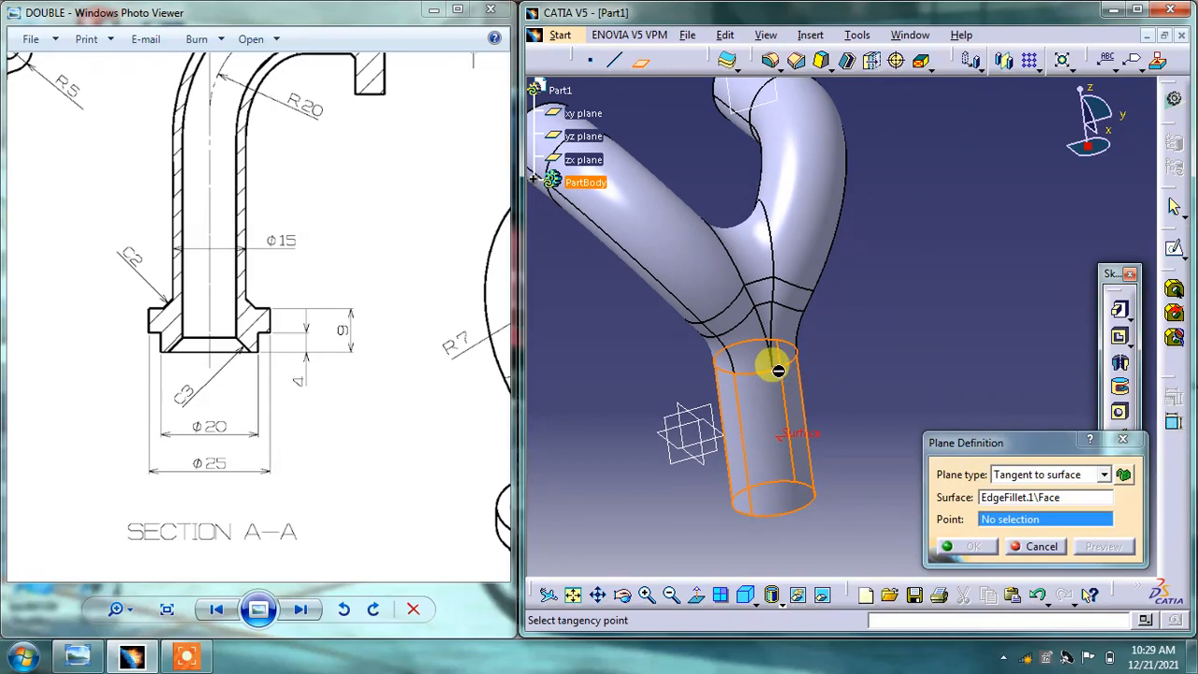
pyautogui.click(1033, 547)
# - Start a sketch on the annular end face of the lower pipe
pyautogui.moveTo(808, 490); pyautogui.dragTo(852, 208, button='middle')
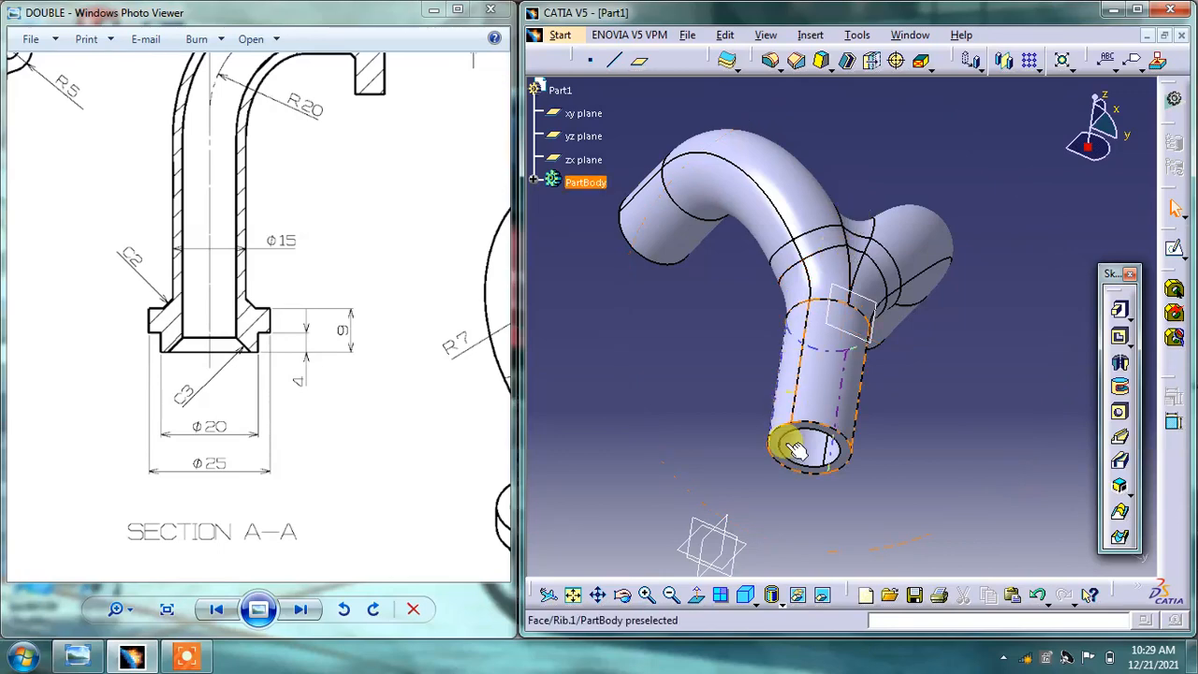
pyautogui.moveTo(789, 436); pyautogui.dragTo(842, 411, button='middle')
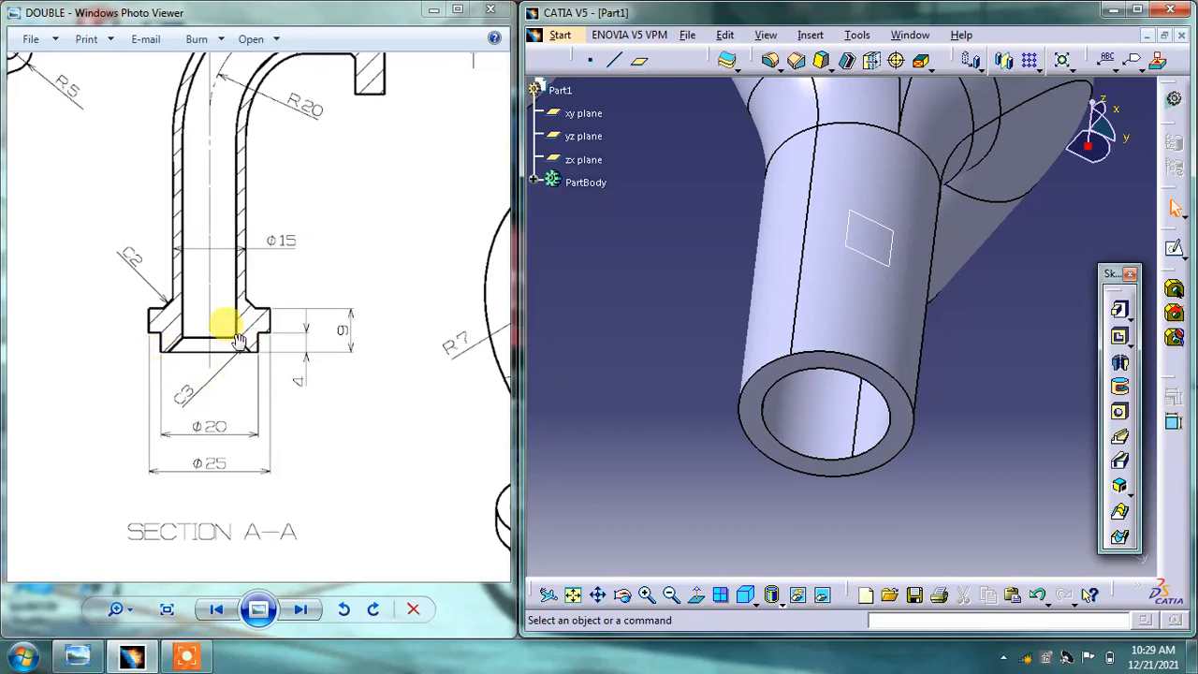
pyautogui.scroll(-2, 335, 327)
pyautogui.scroll(3, 343, 312)
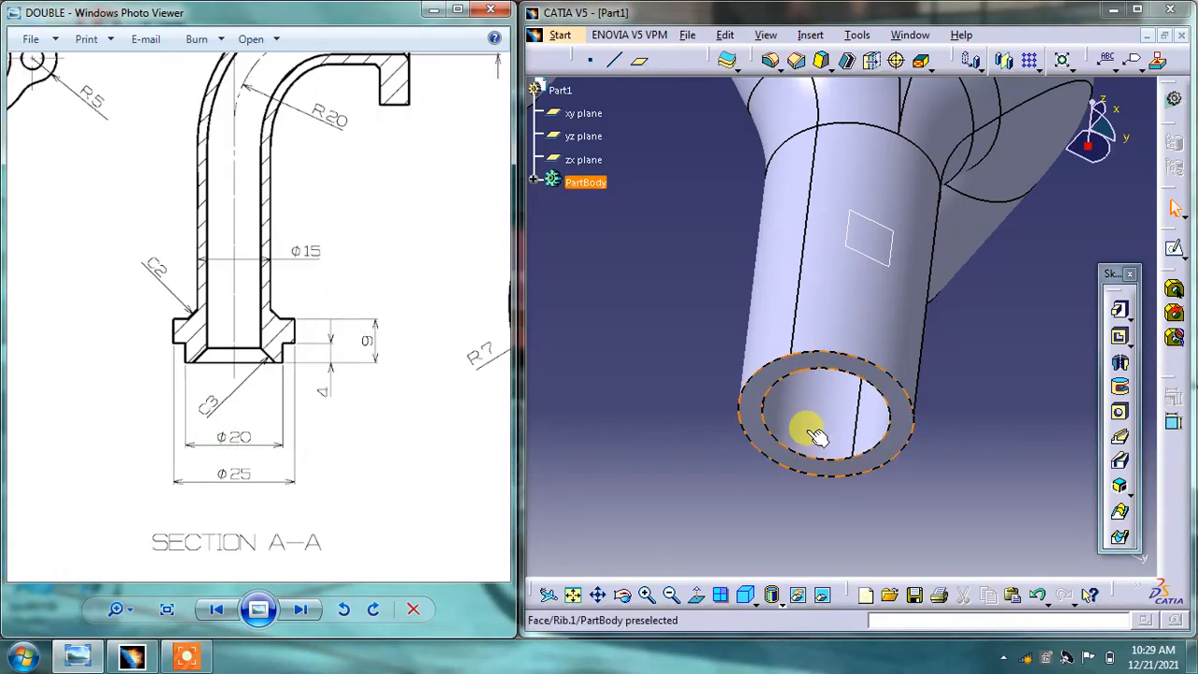
pyautogui.click(885, 404)
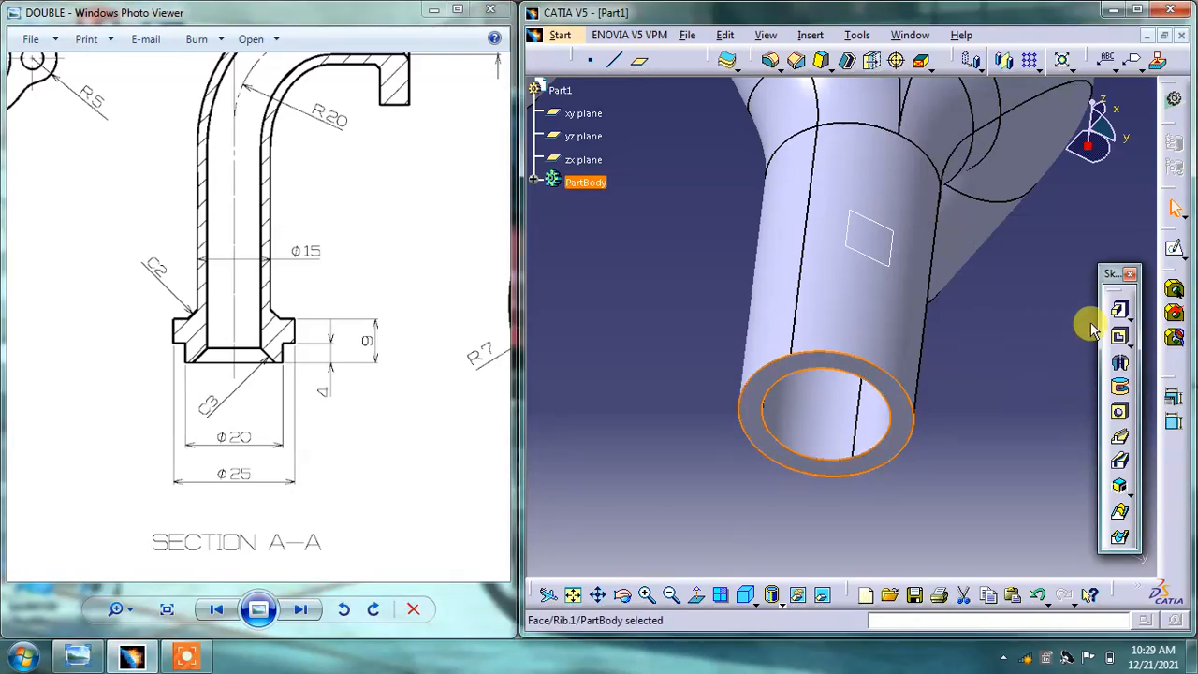
pyautogui.click(1174, 249)
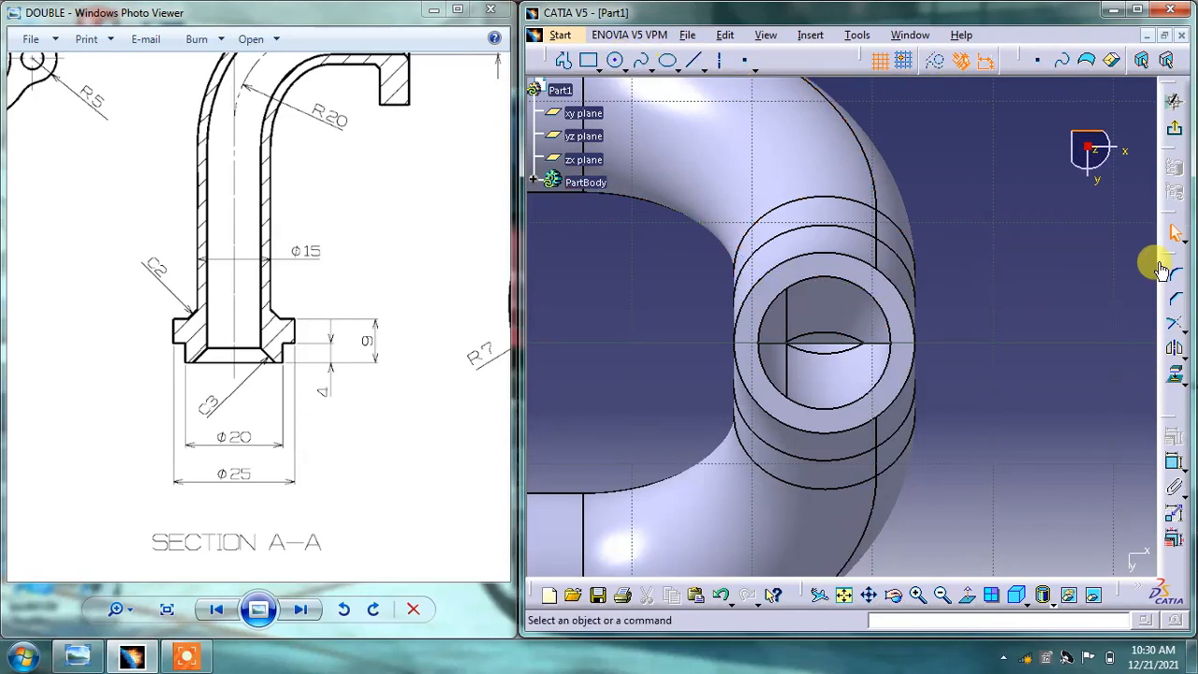
# - Try to project the silhouette edges of the lower pipe's end onto the sketch plane
pyautogui.click(1184, 363)
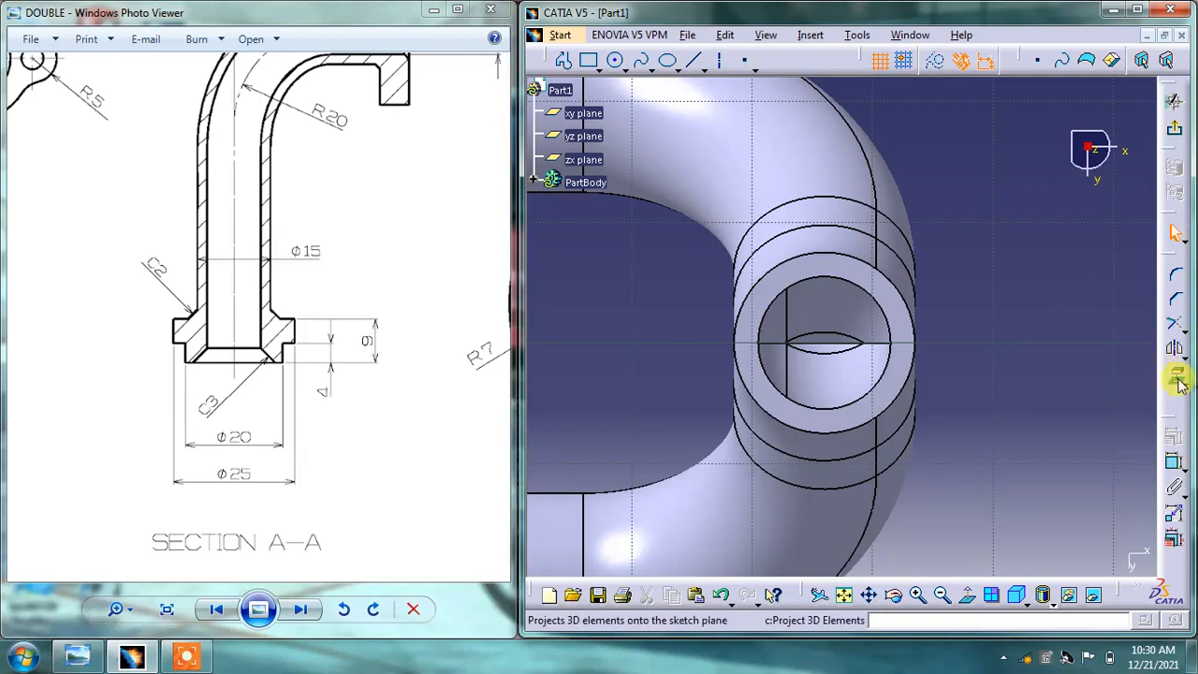
pyautogui.click(1181, 374)
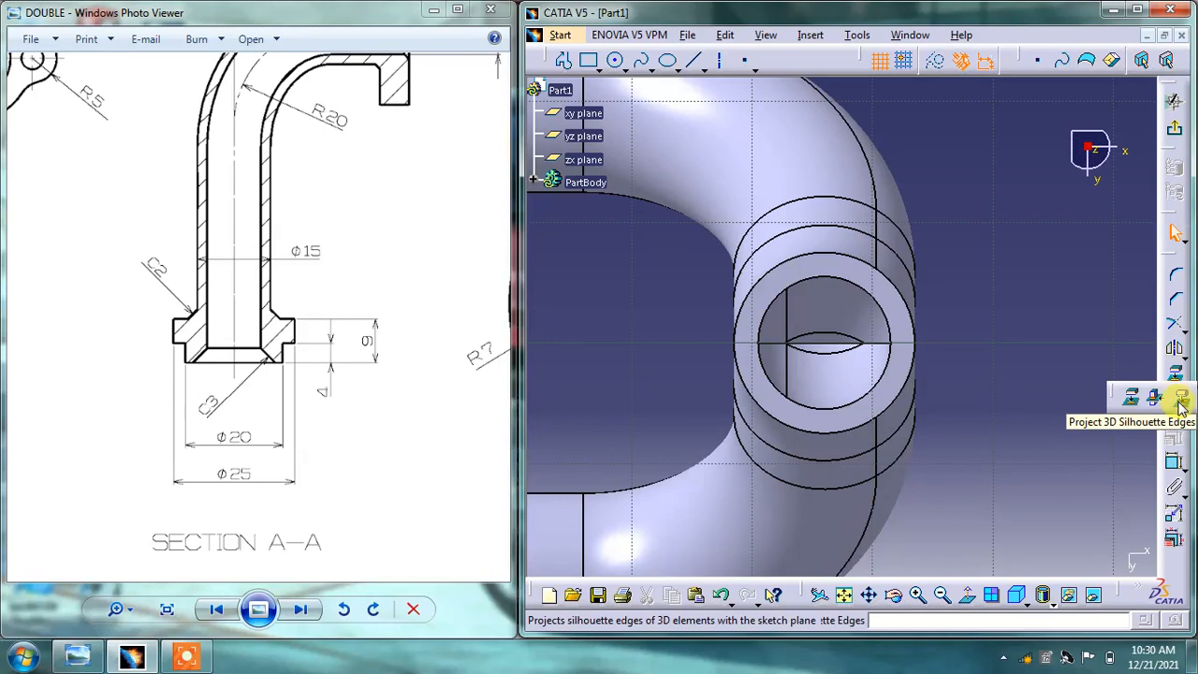
pyautogui.click(1182, 399)
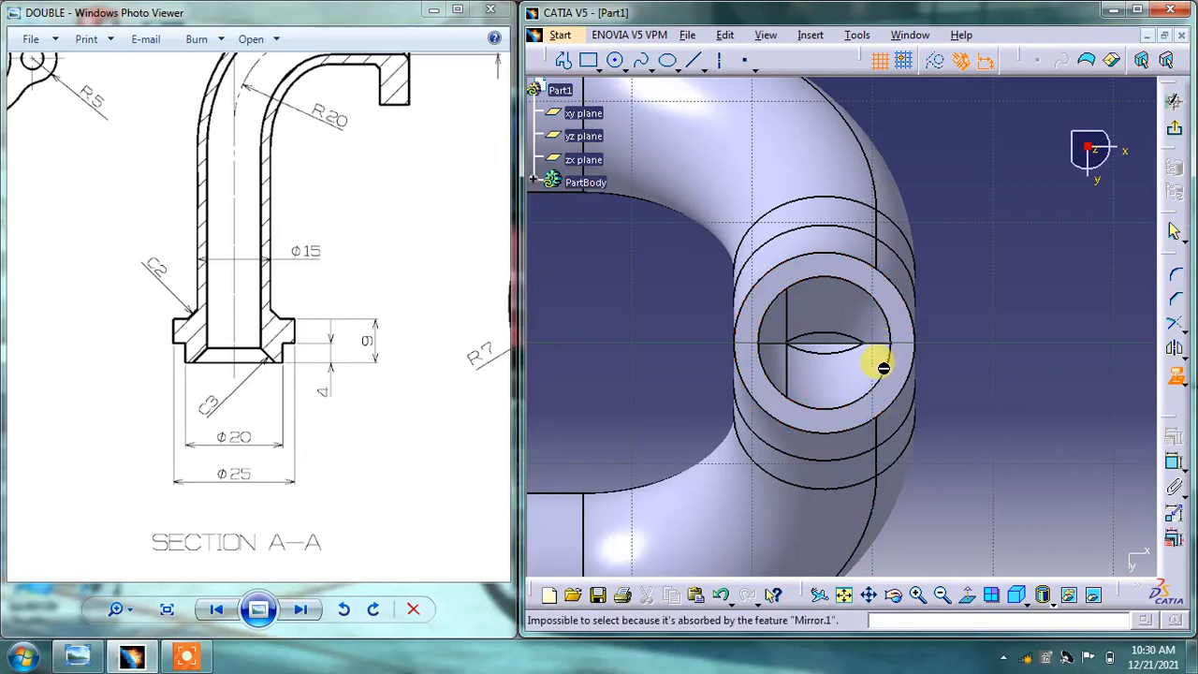
pyautogui.click(1177, 375)
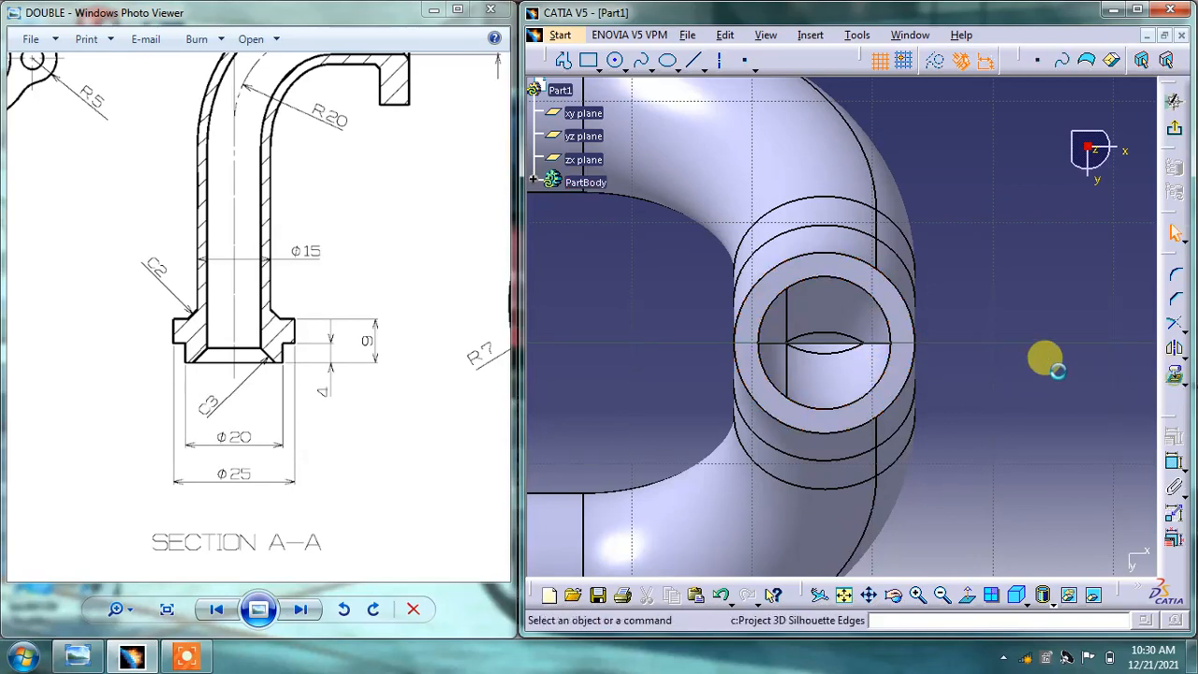
pyautogui.click(880, 297)
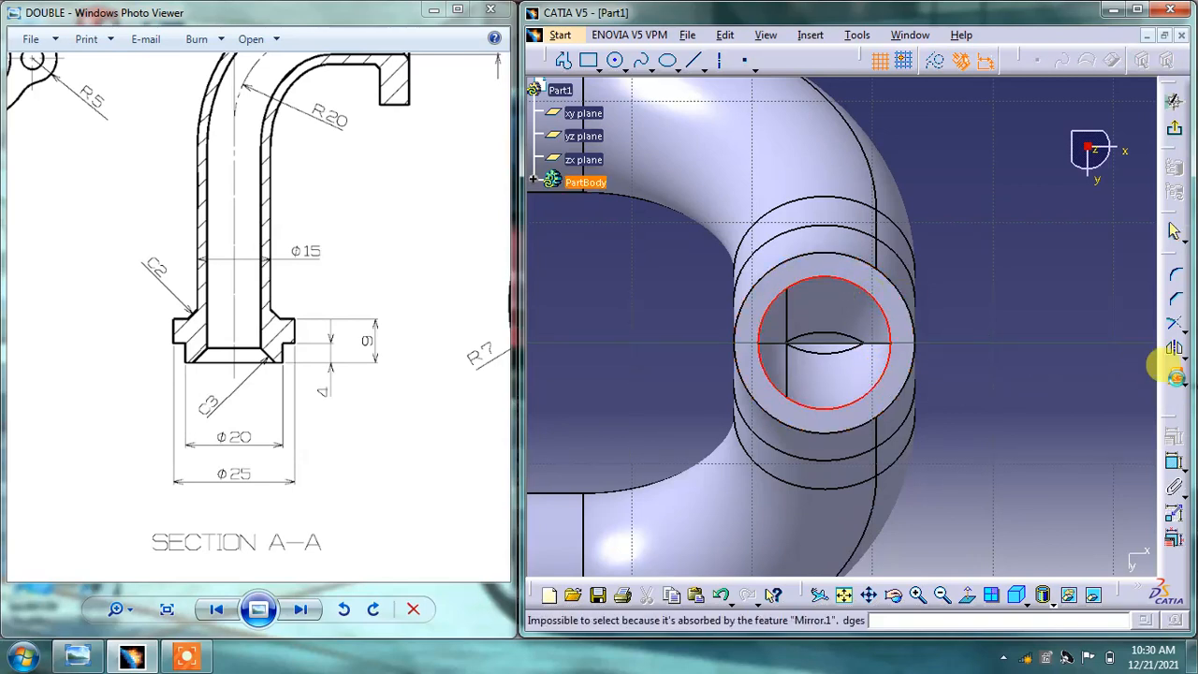
pyautogui.click(1177, 376)
pyautogui.click(990, 367)
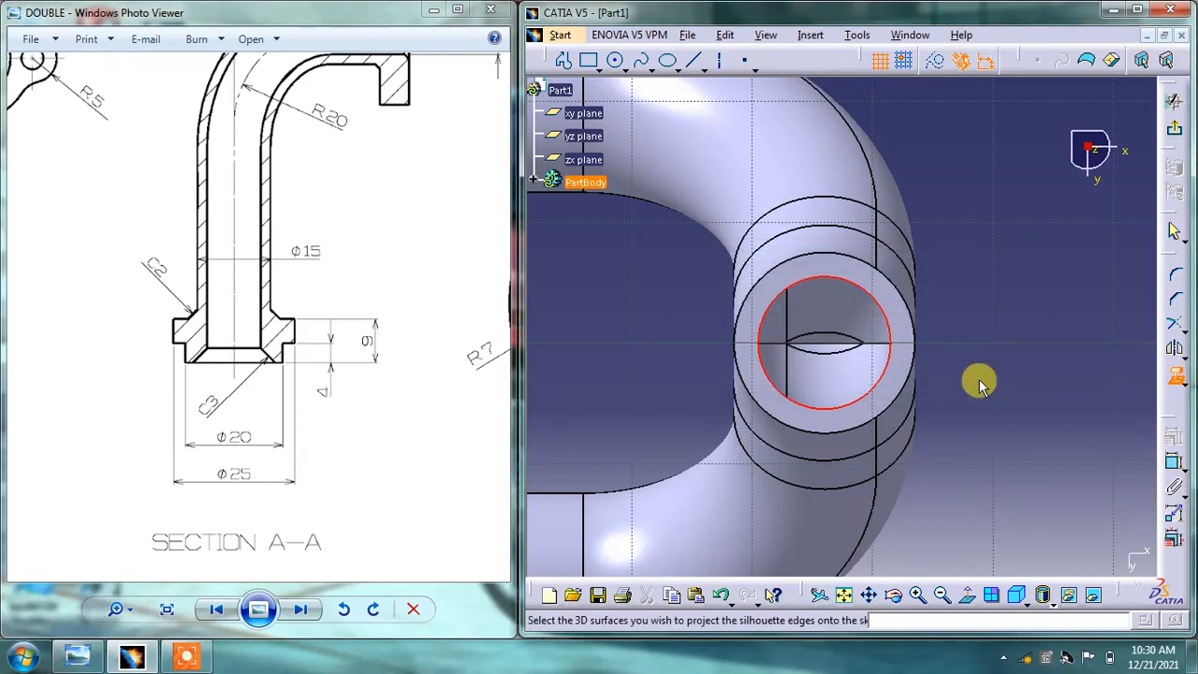
pyautogui.press('Escape')
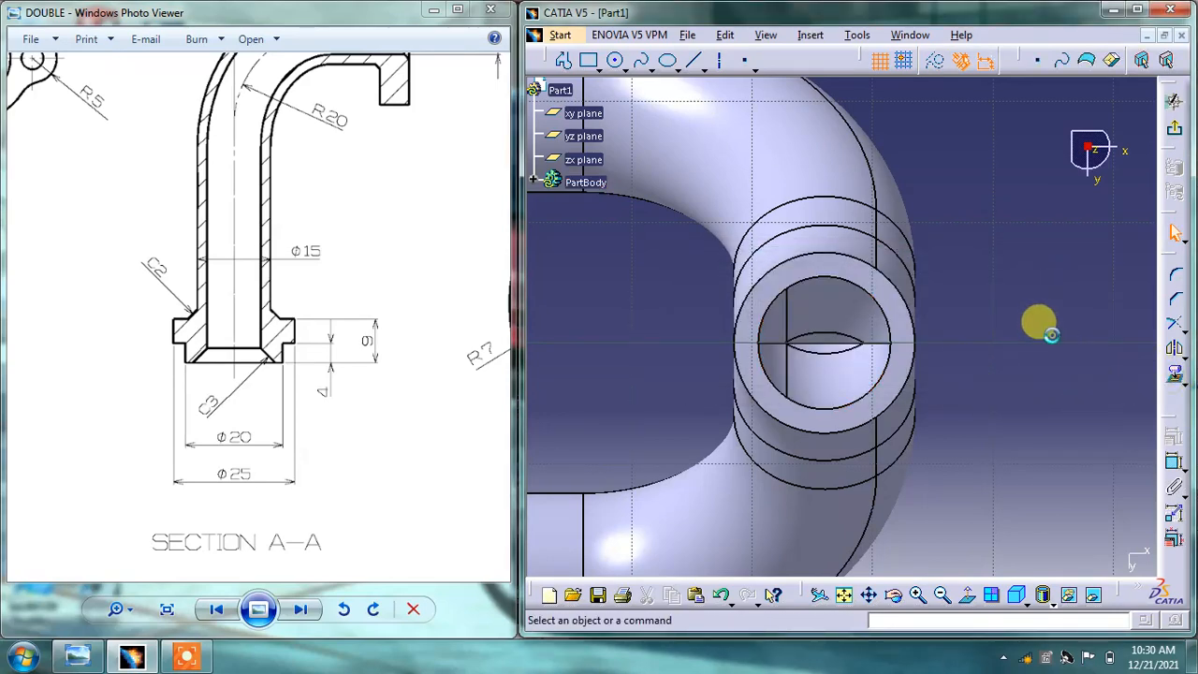
# - Sketch a circle about 18 mm in diameter around the lower pipe end, centred near the pipe axis
pyautogui.moveTo(870, 313); pyautogui.dragTo(903, 328, button='middle')
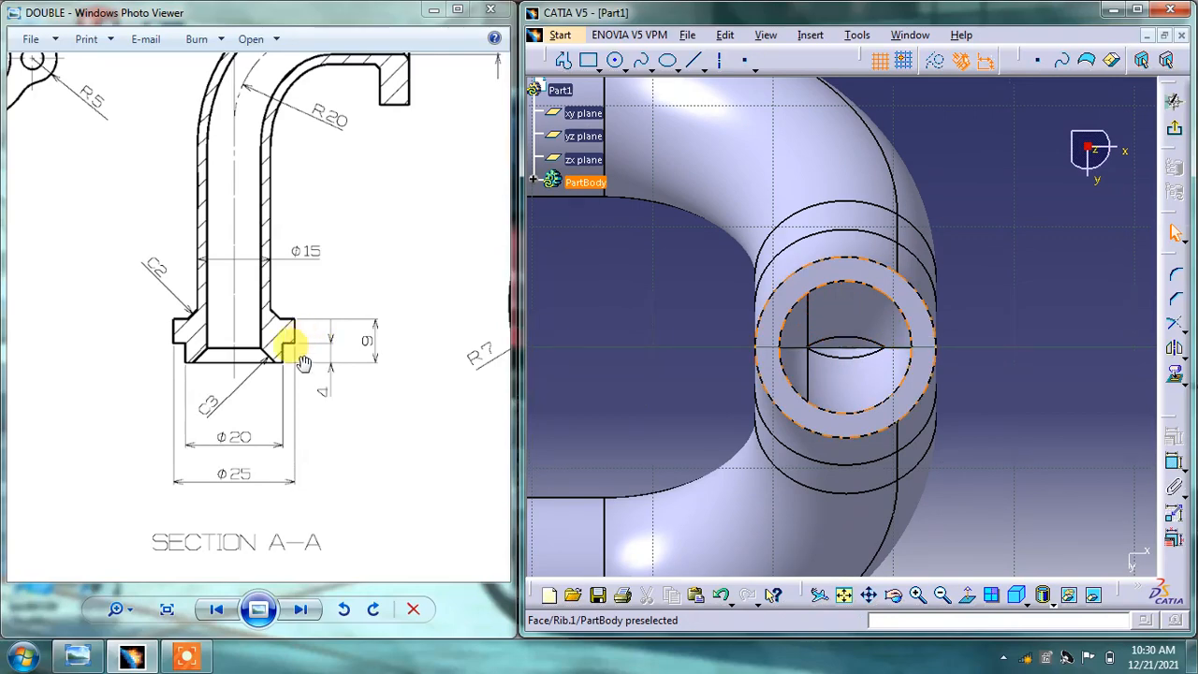
pyautogui.moveTo(291, 345); pyautogui.dragTo(308, 341)
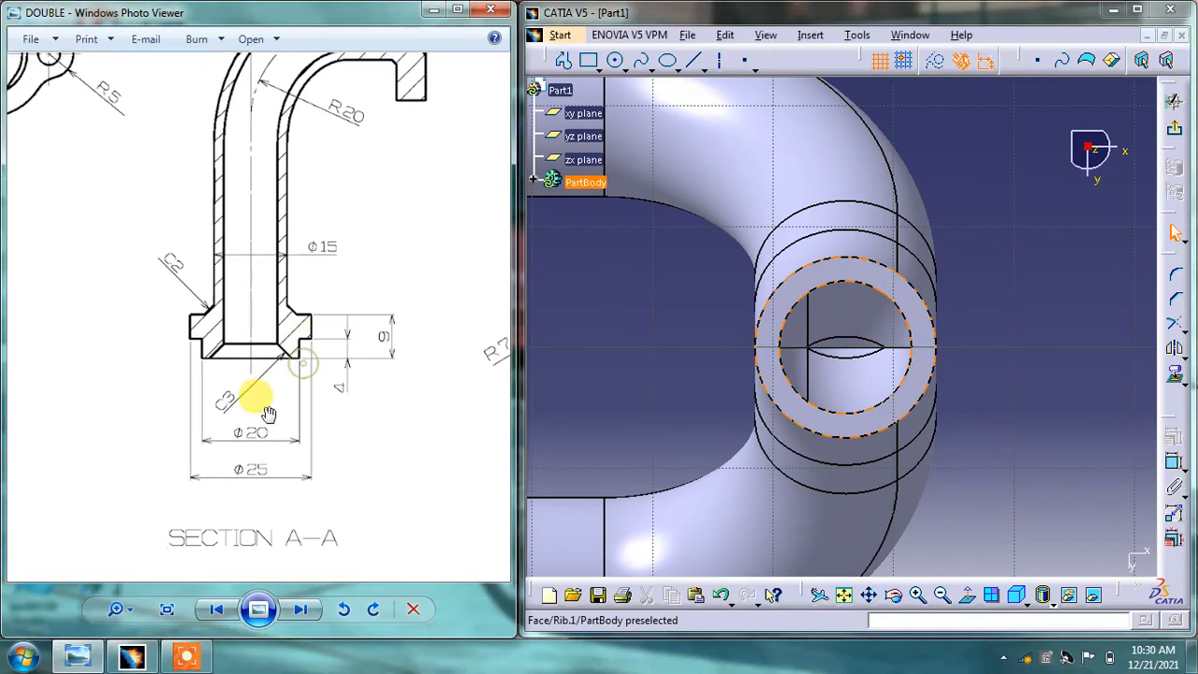
pyautogui.click(615, 60)
pyautogui.click(849, 339)
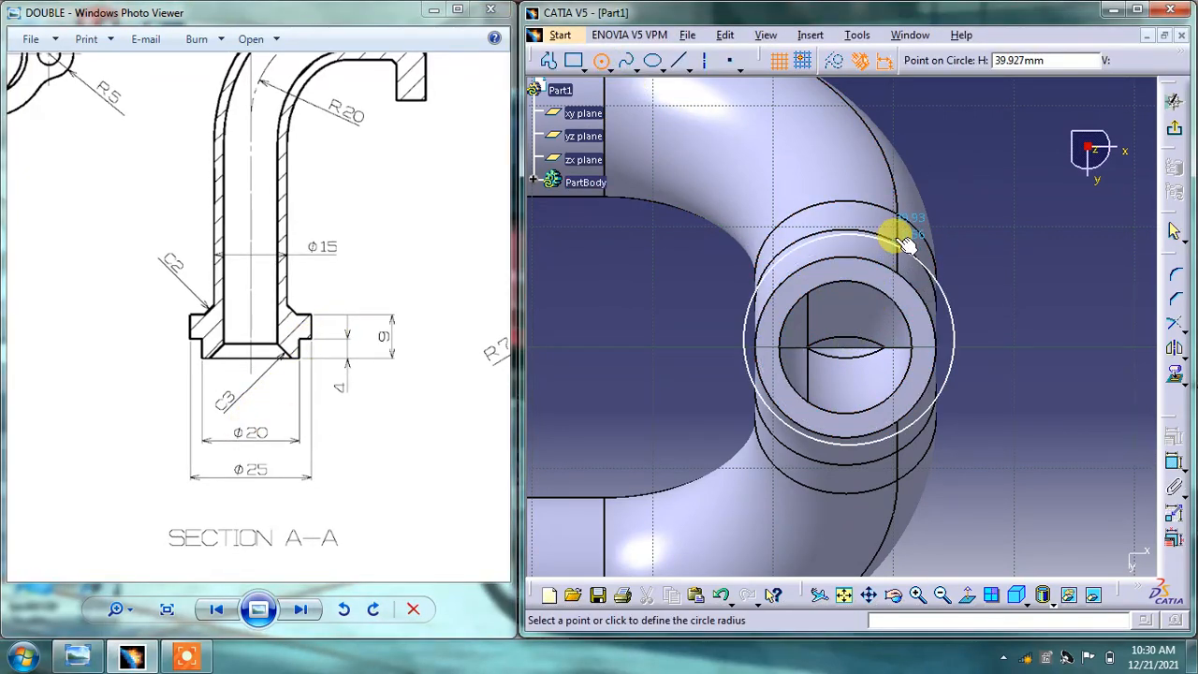
pyautogui.click(889, 254)
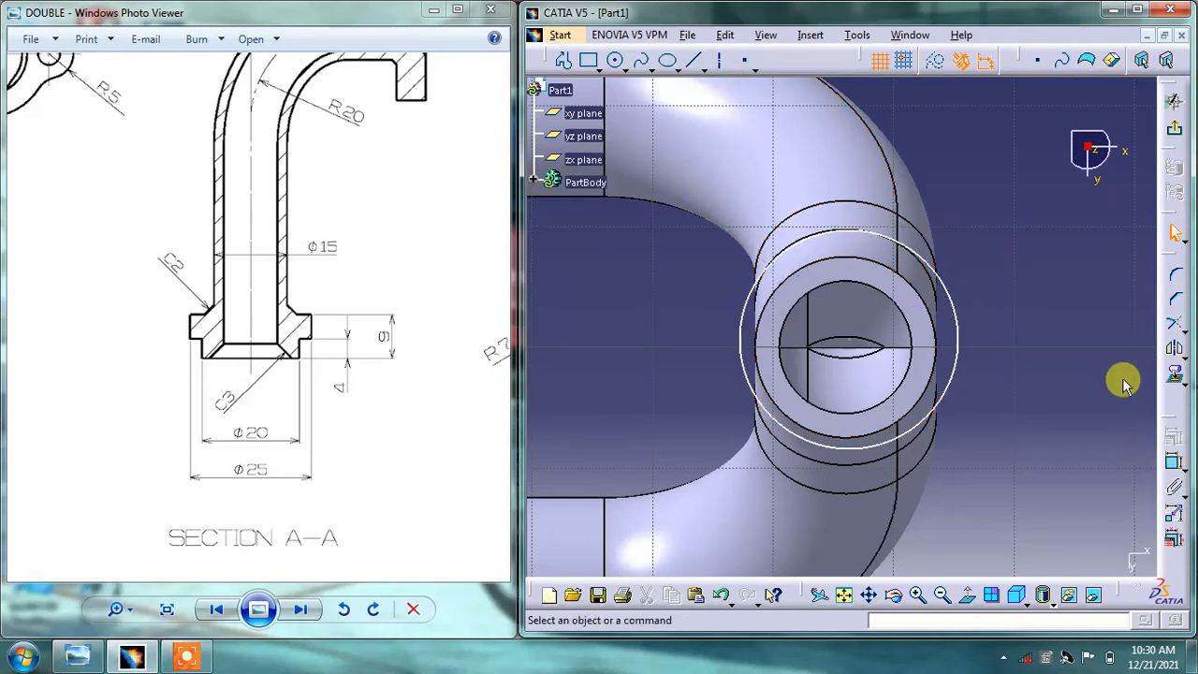
# - Dimension the sketched circle and set its diameter to 20 mm
pyautogui.click(1175, 463)
pyautogui.click(965, 318)
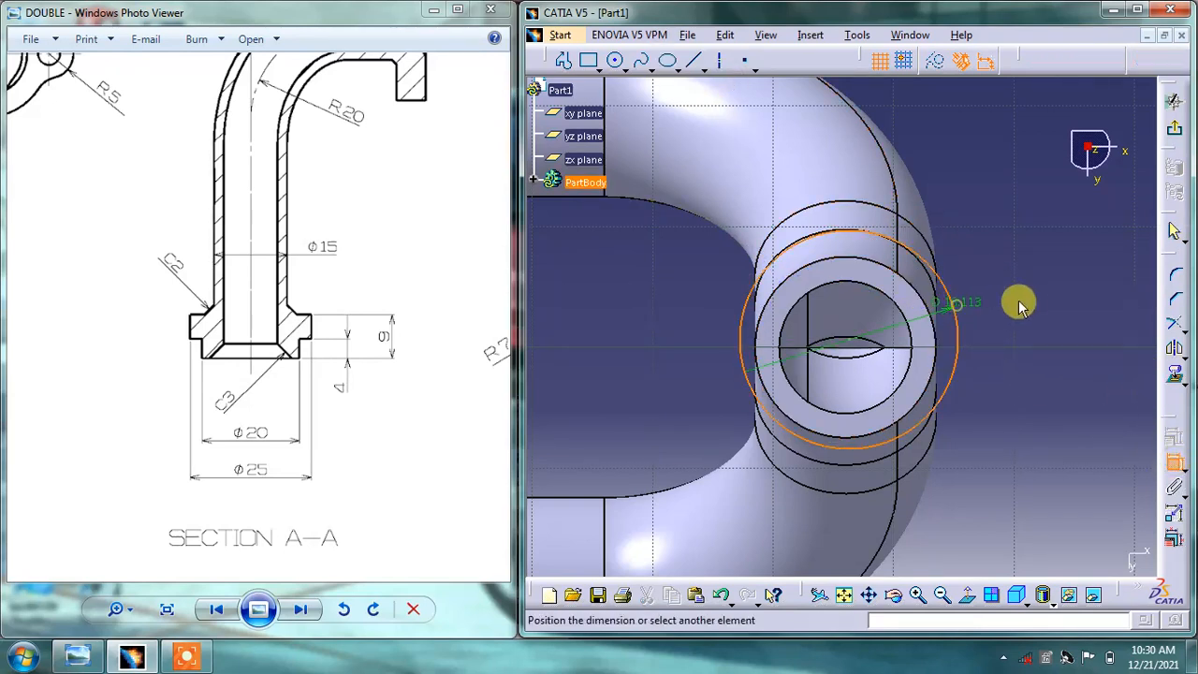
pyautogui.click(1025, 298)
pyautogui.doubleClick(1026, 292)
pyautogui.write('20')
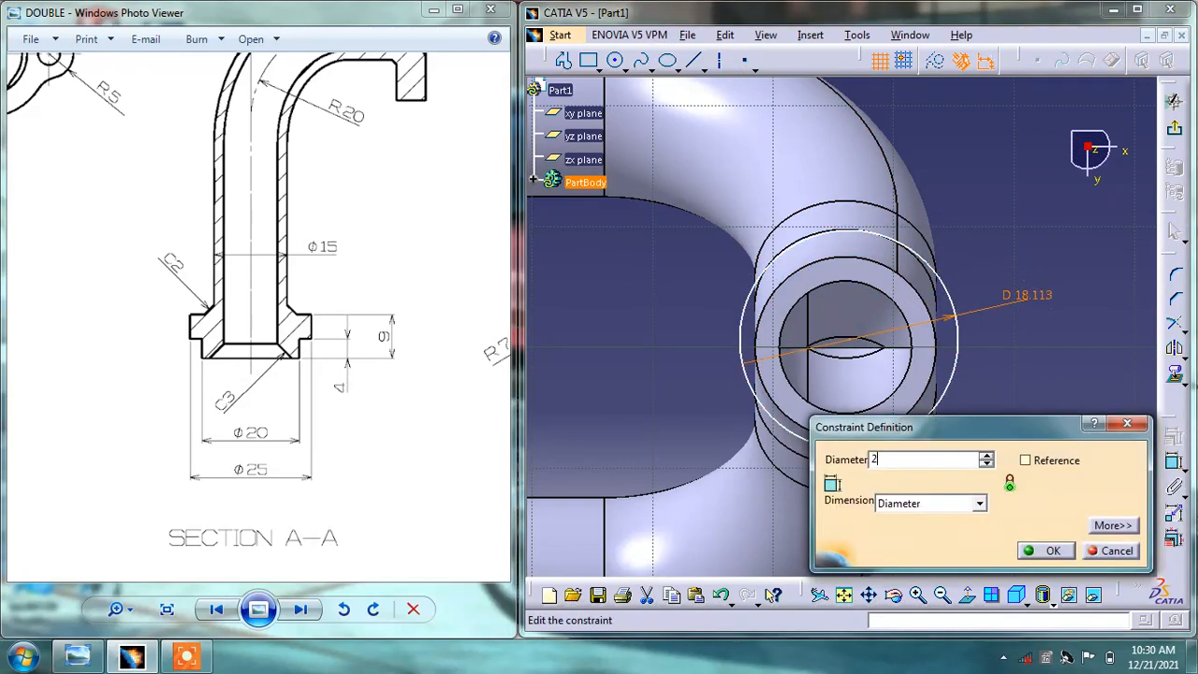
pyautogui.press('Return')
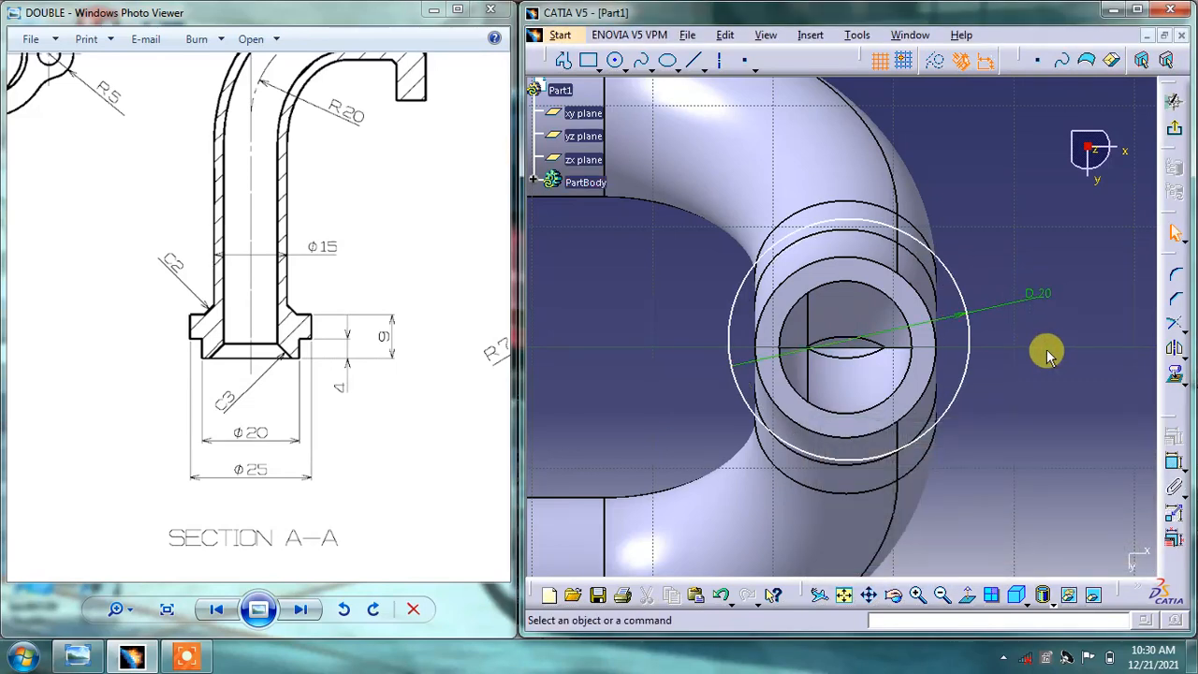
# - Constrain the 20 mm circle to be concentric with the pipe's inner bore edge
pyautogui.click(970, 322)
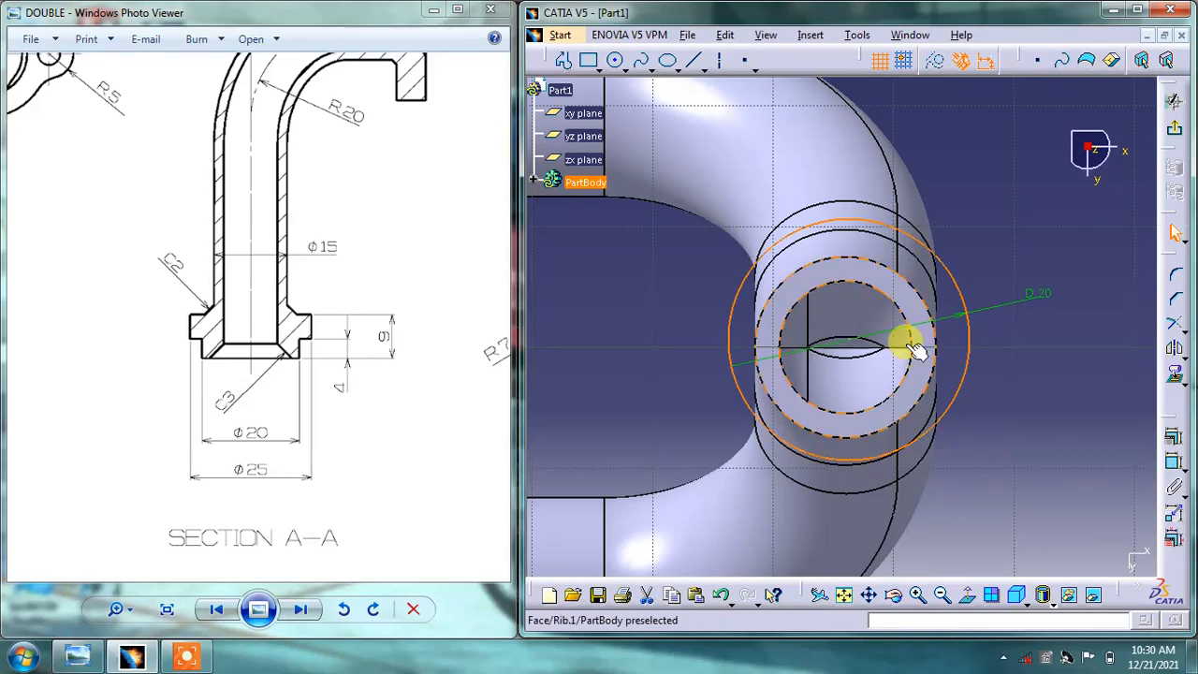
pyautogui.keyDown('ctrl'); pyautogui.click(916, 370); pyautogui.keyUp('ctrl')
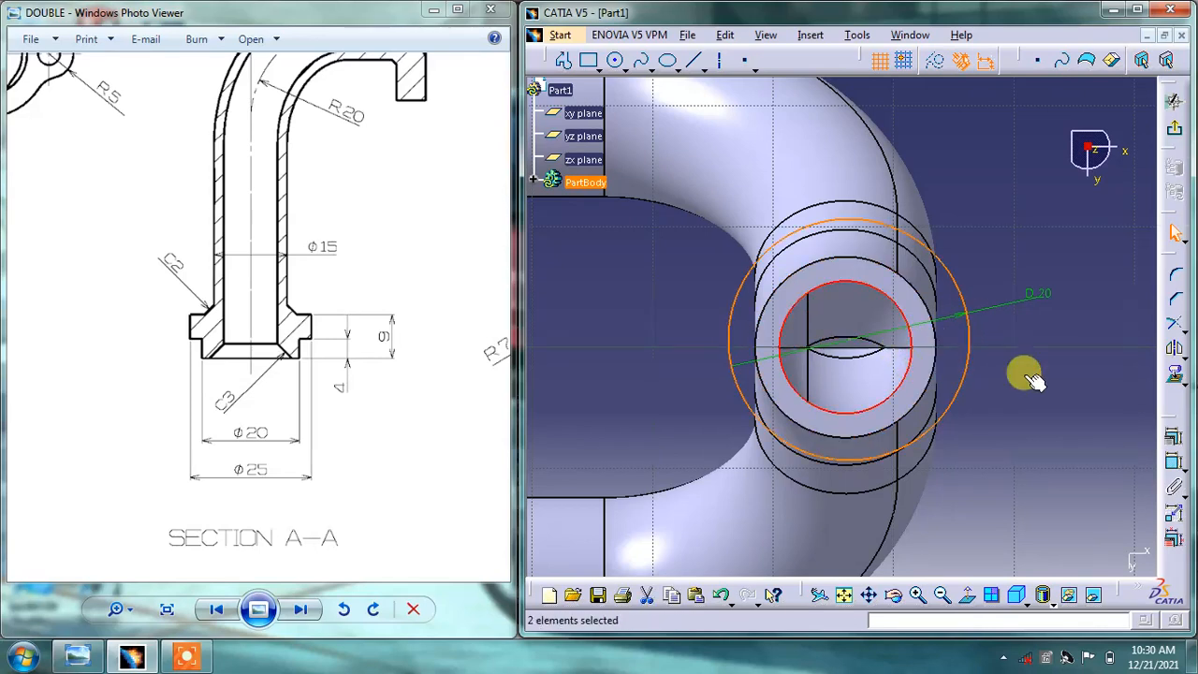
pyautogui.click(1172, 440)
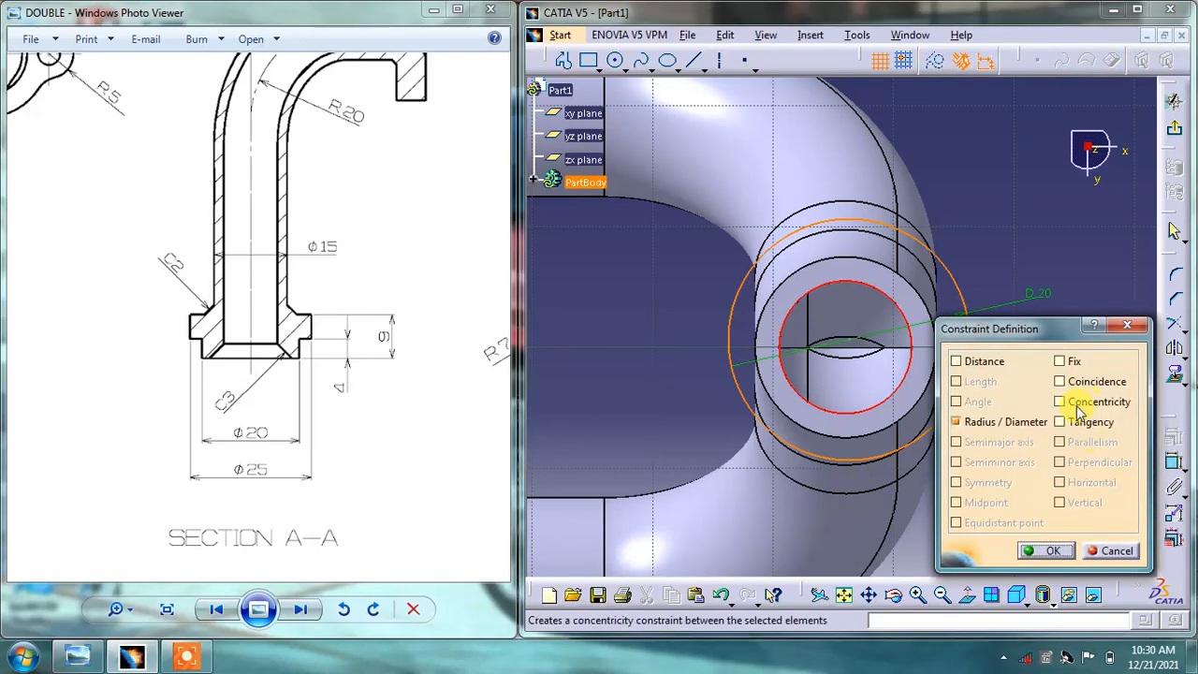
pyautogui.click(1073, 403)
pyautogui.click(1050, 550)
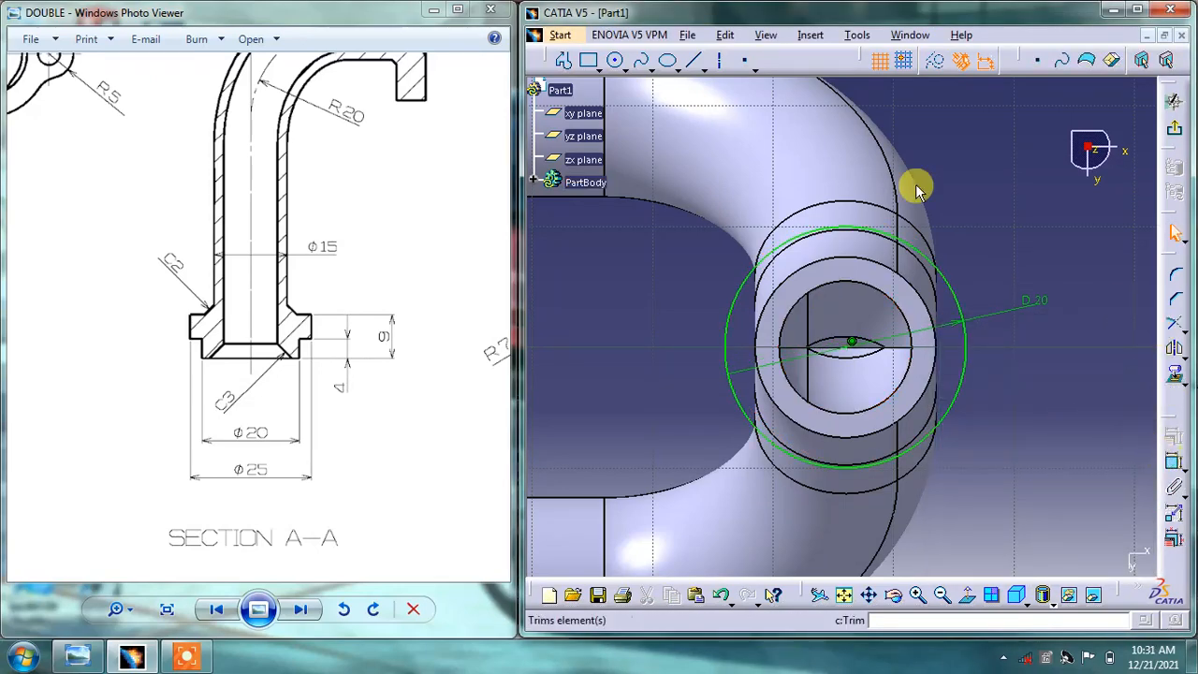
# - Project the pipe's inner bore edge onto the sketch plane as the profile's inner circle
pyautogui.click(615, 60)
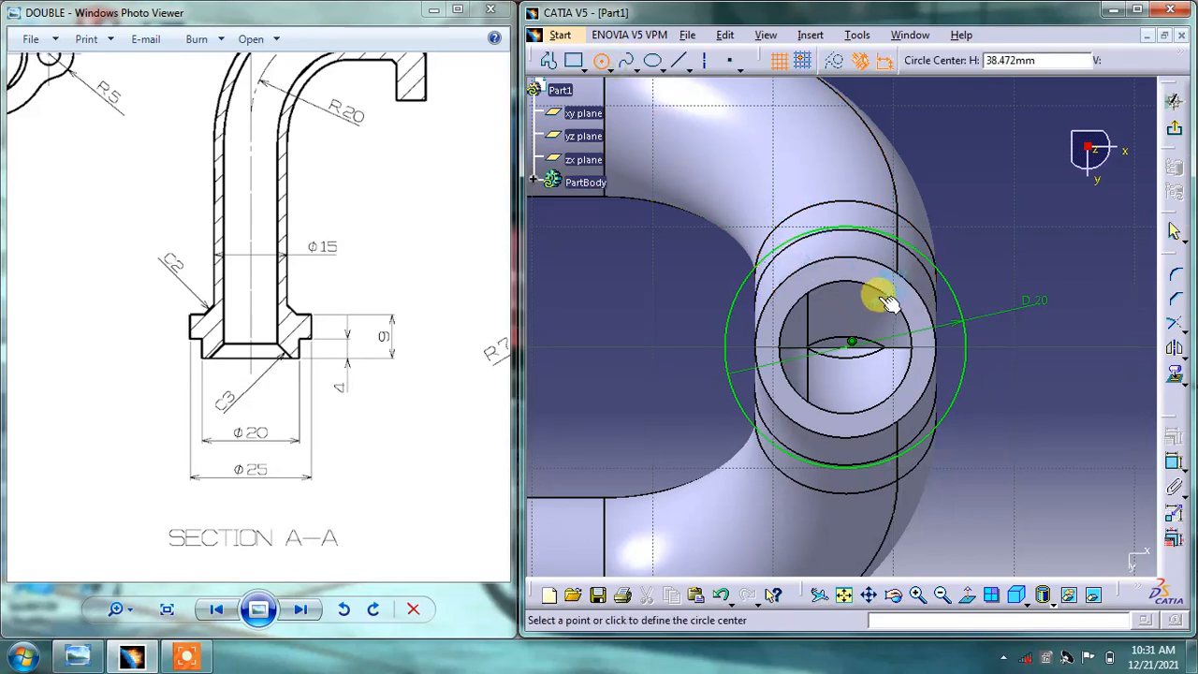
pyautogui.click(1176, 376)
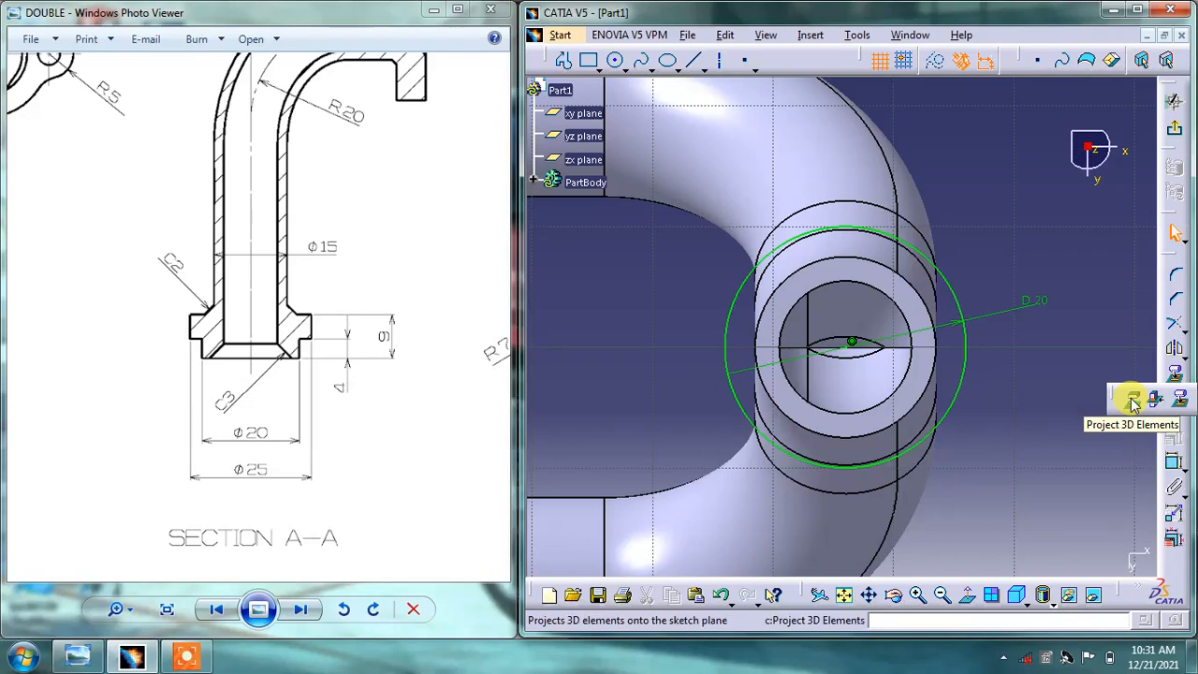
pyautogui.click(1133, 400)
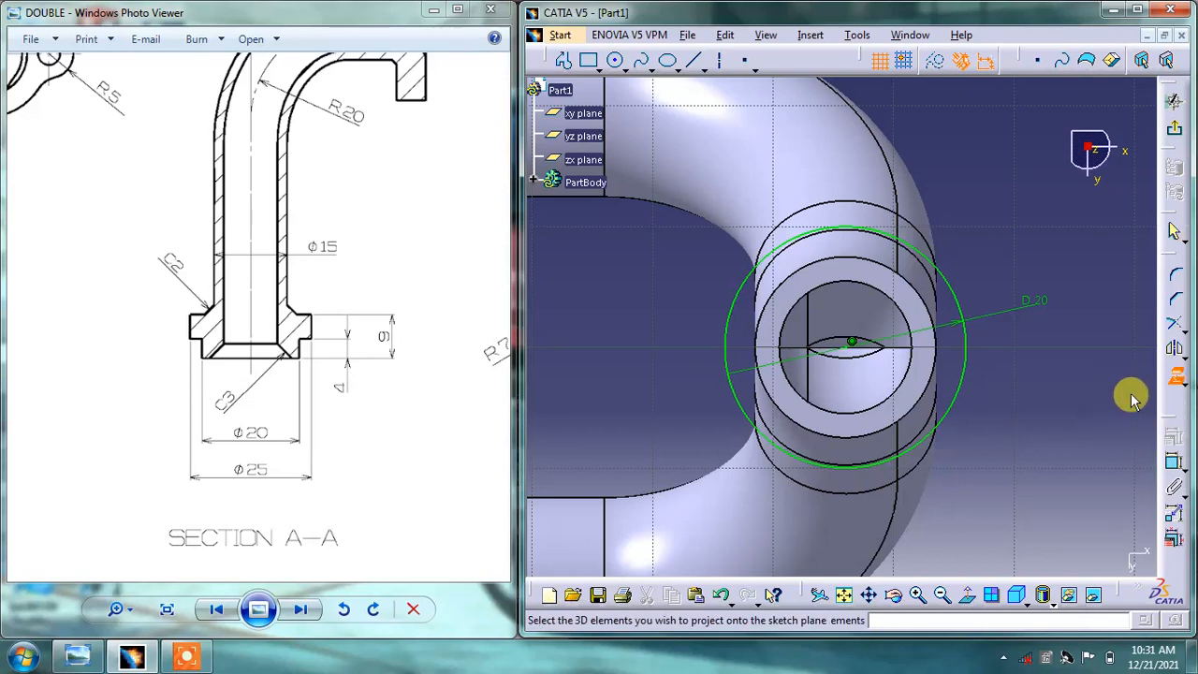
pyautogui.click(887, 299)
pyautogui.click(999, 293)
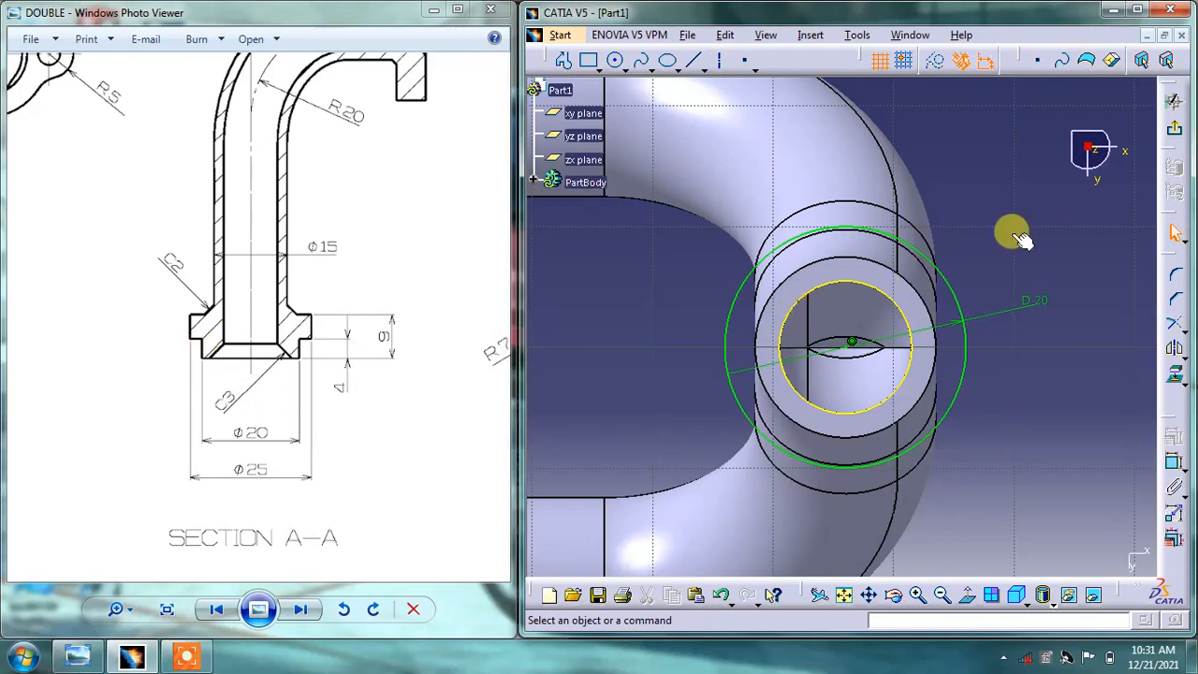
# - Close the 20 mm ring sketch and pad it 4 mm in the reversed direction, up around the pipe end
pyautogui.click(1174, 101)
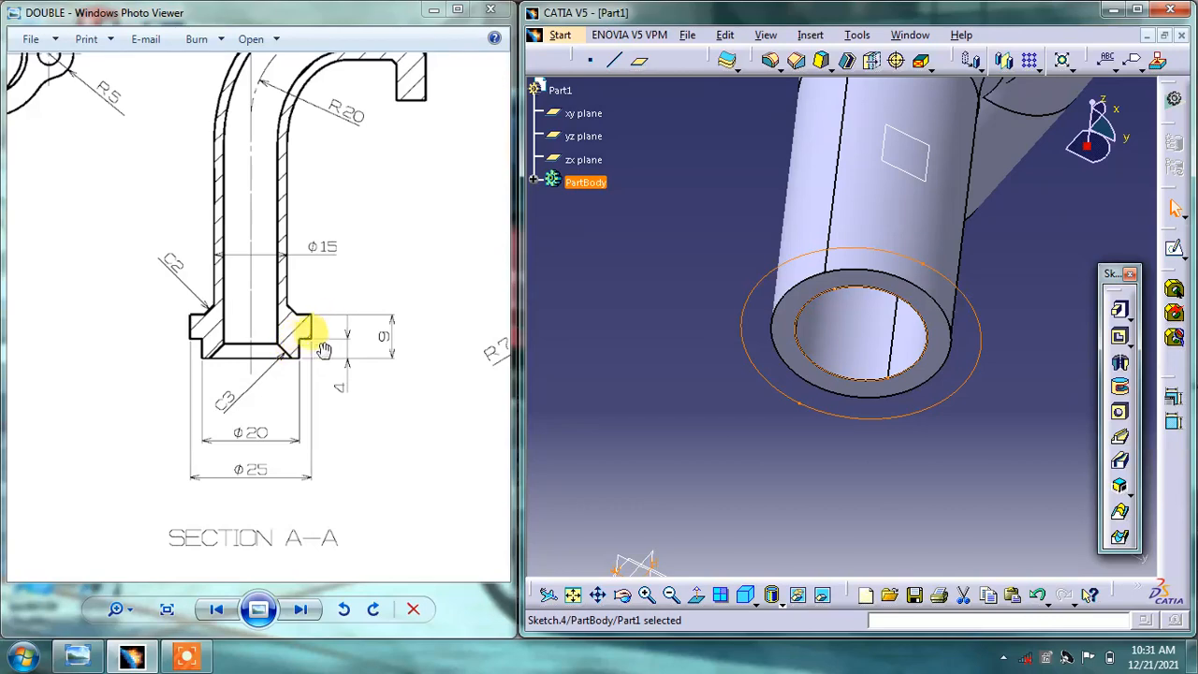
pyautogui.click(1119, 307)
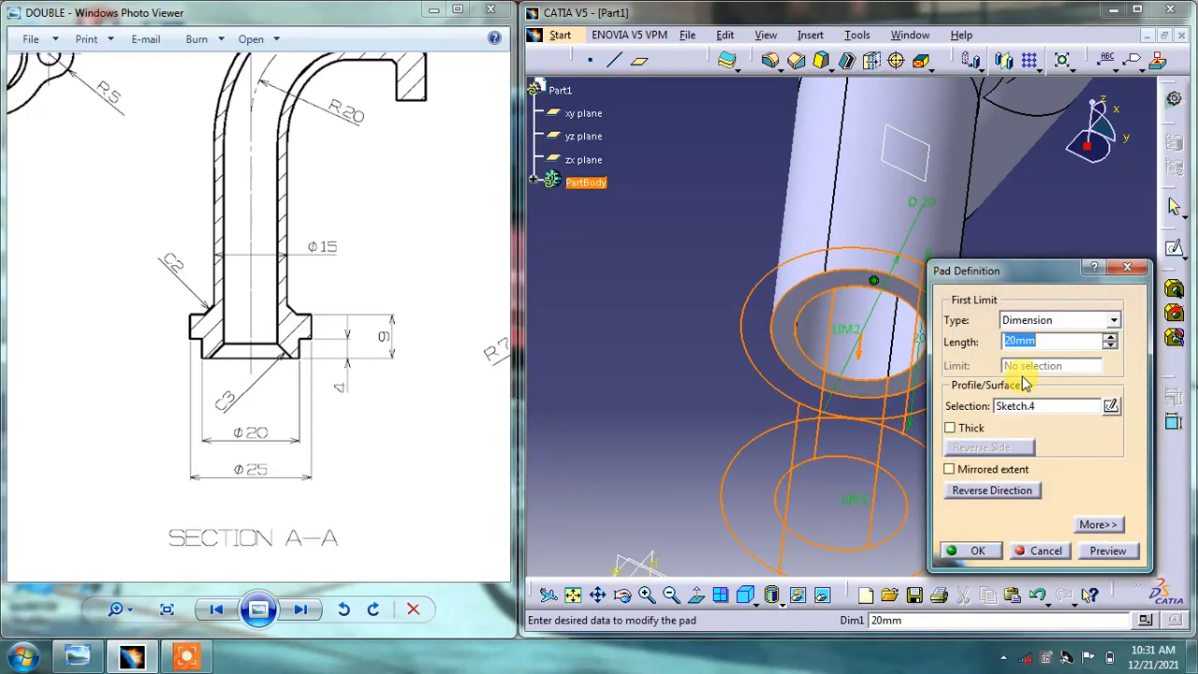
pyautogui.write('4')
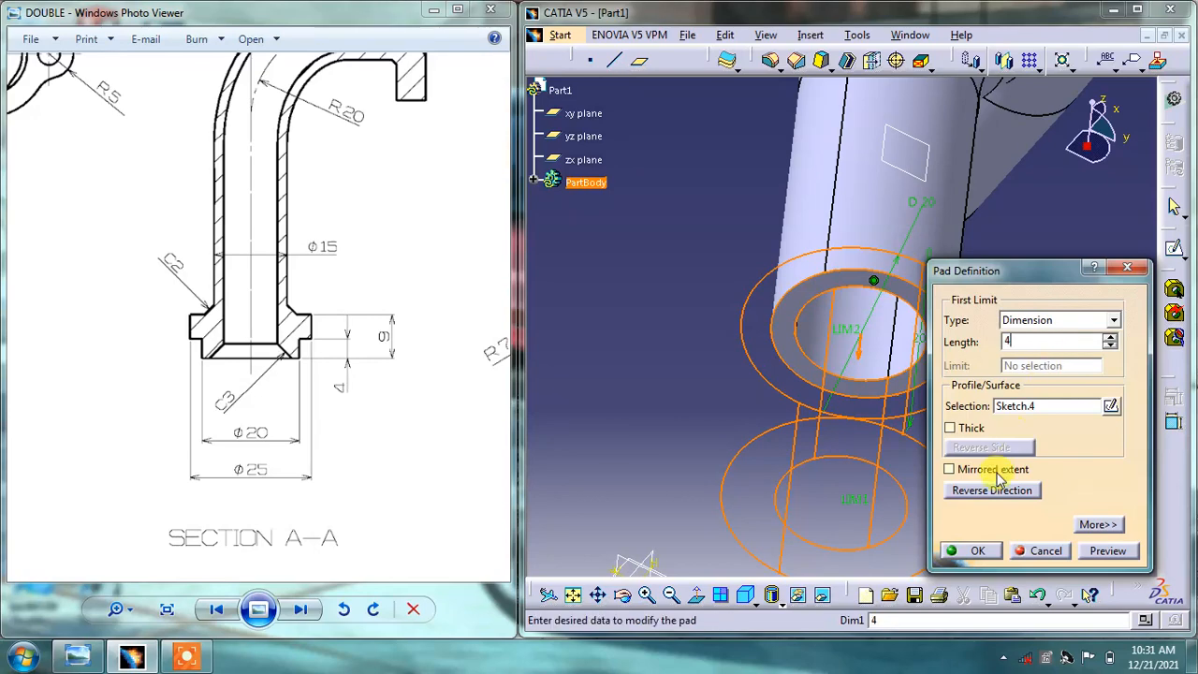
pyautogui.click(988, 497)
pyautogui.click(1104, 552)
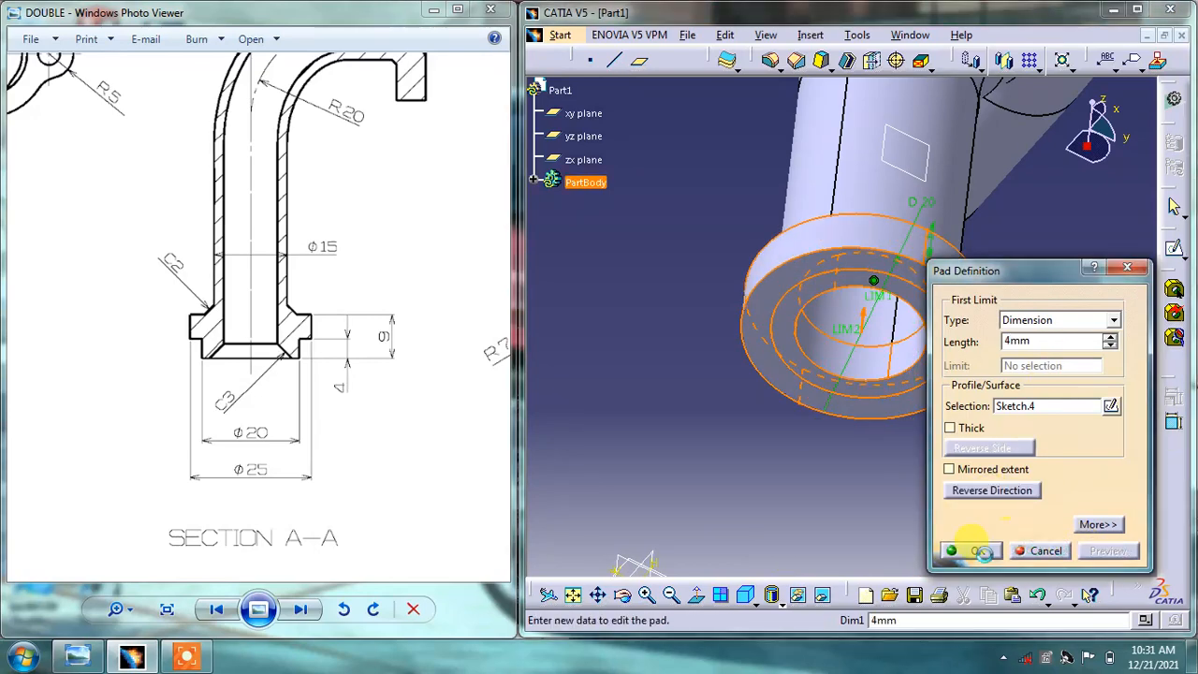
pyautogui.click(974, 551)
# - Sketch a circle about 30 mm in diameter on the collar's upper face, centred near the pipe axis
pyautogui.moveTo(776, 249)
pyautogui.mouseDown(button='middle')
pyautogui.moveTo(776, 388)
pyautogui.moveTo(810, 377)
pyautogui.moveTo(928, 385)
pyautogui.moveTo(936, 418)
pyautogui.moveTo(953, 398)
pyautogui.mouseUp(button='middle')
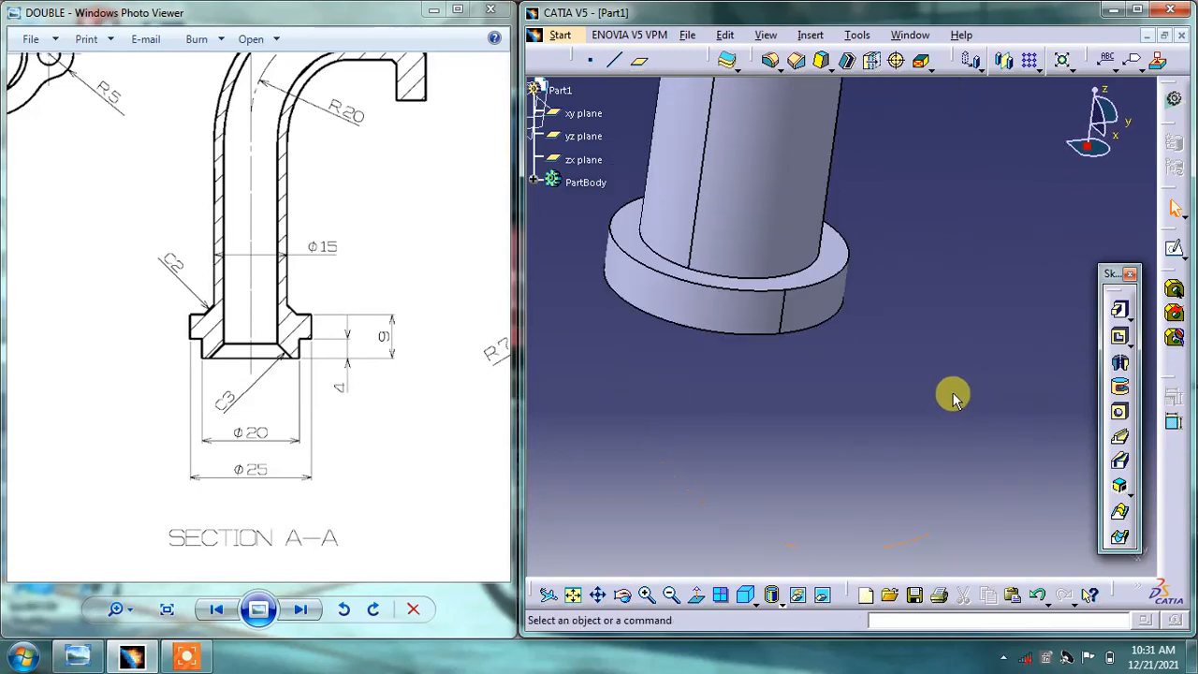
pyautogui.moveTo(860, 309); pyautogui.dragTo(863, 386, button='middle')
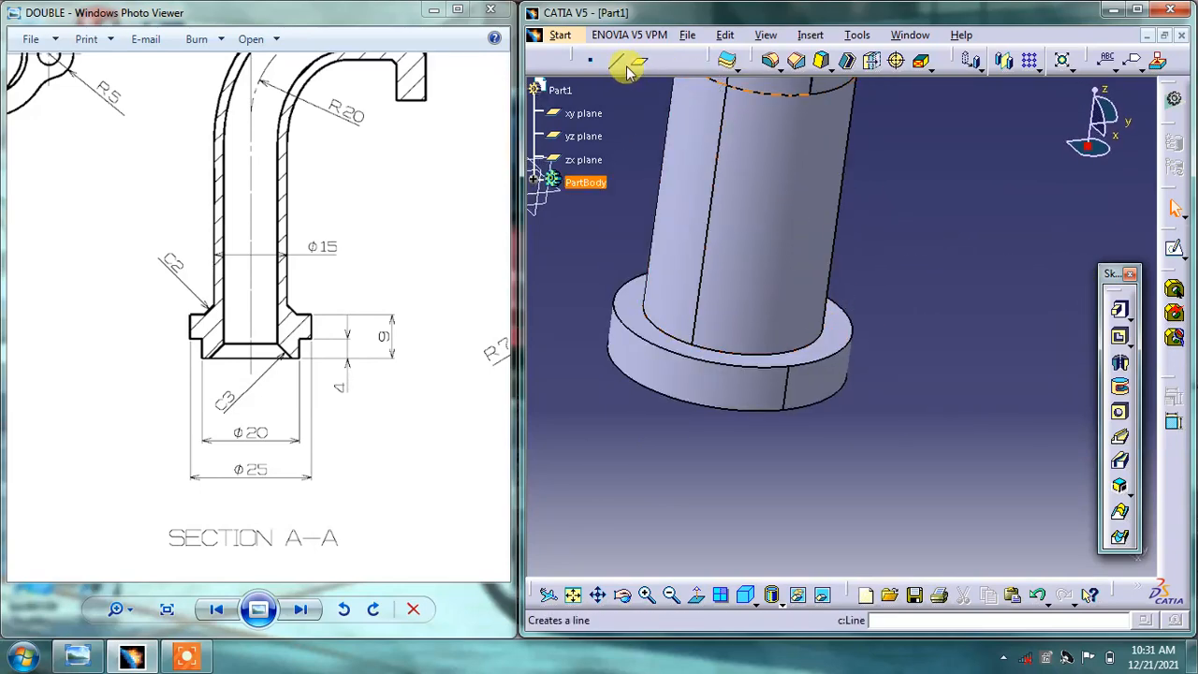
pyautogui.click(839, 331)
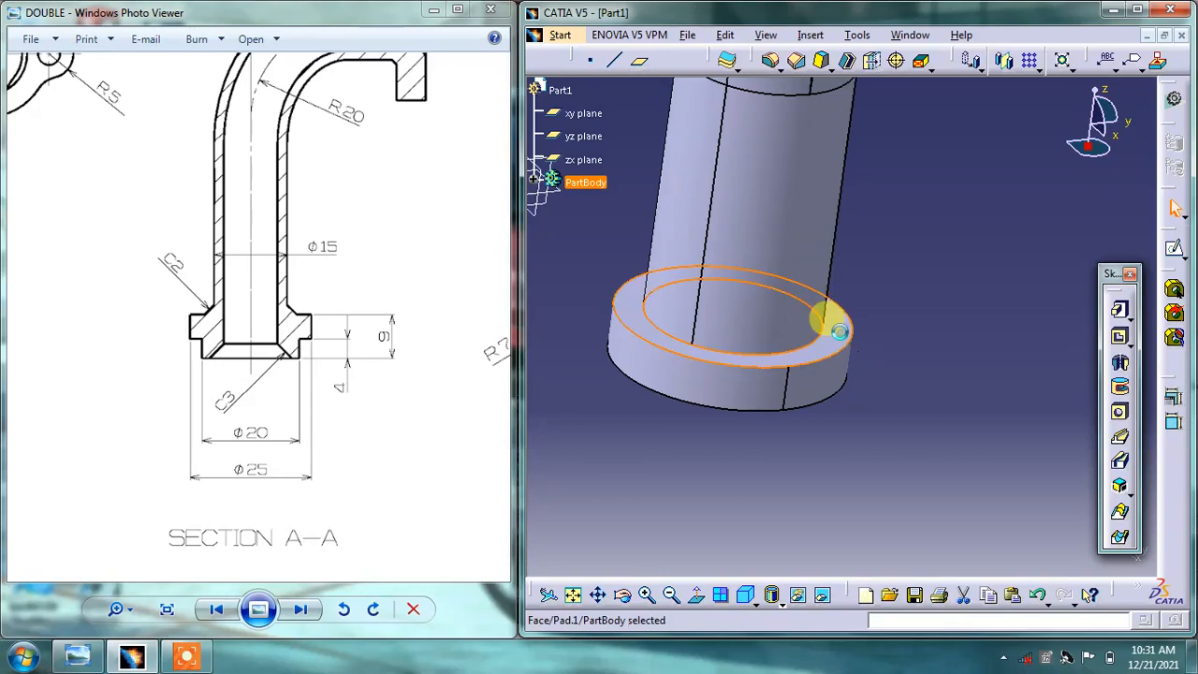
pyautogui.click(1170, 253)
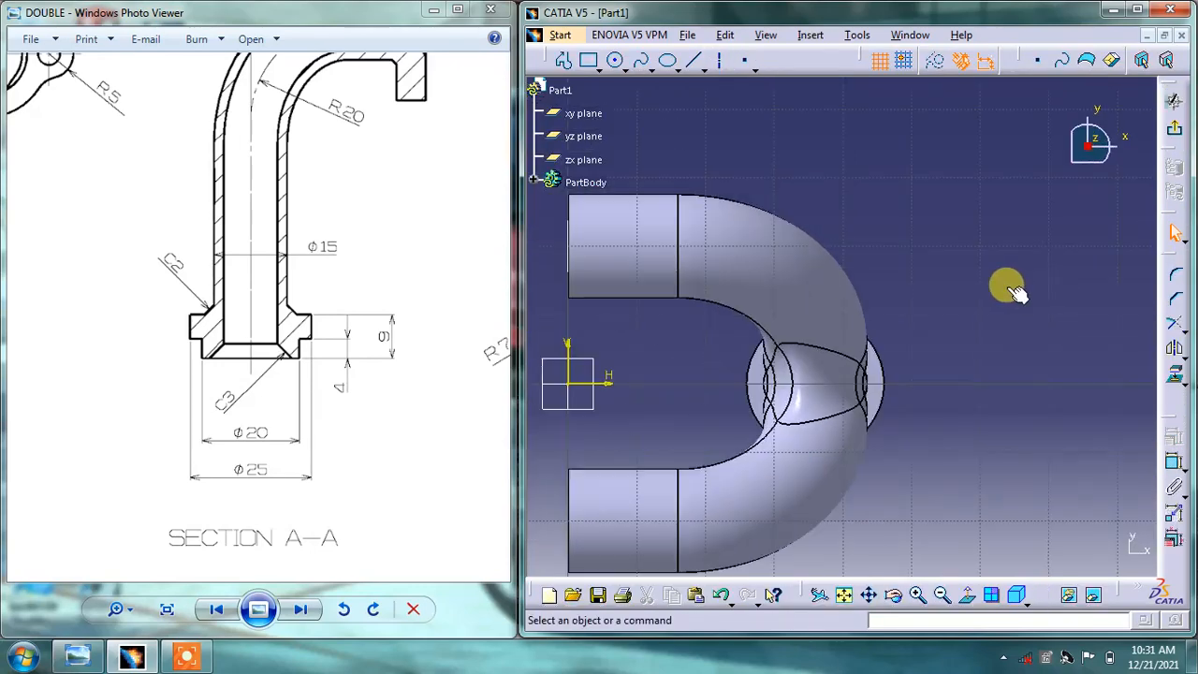
pyautogui.moveTo(995, 319); pyautogui.dragTo(956, 268, button='middle')
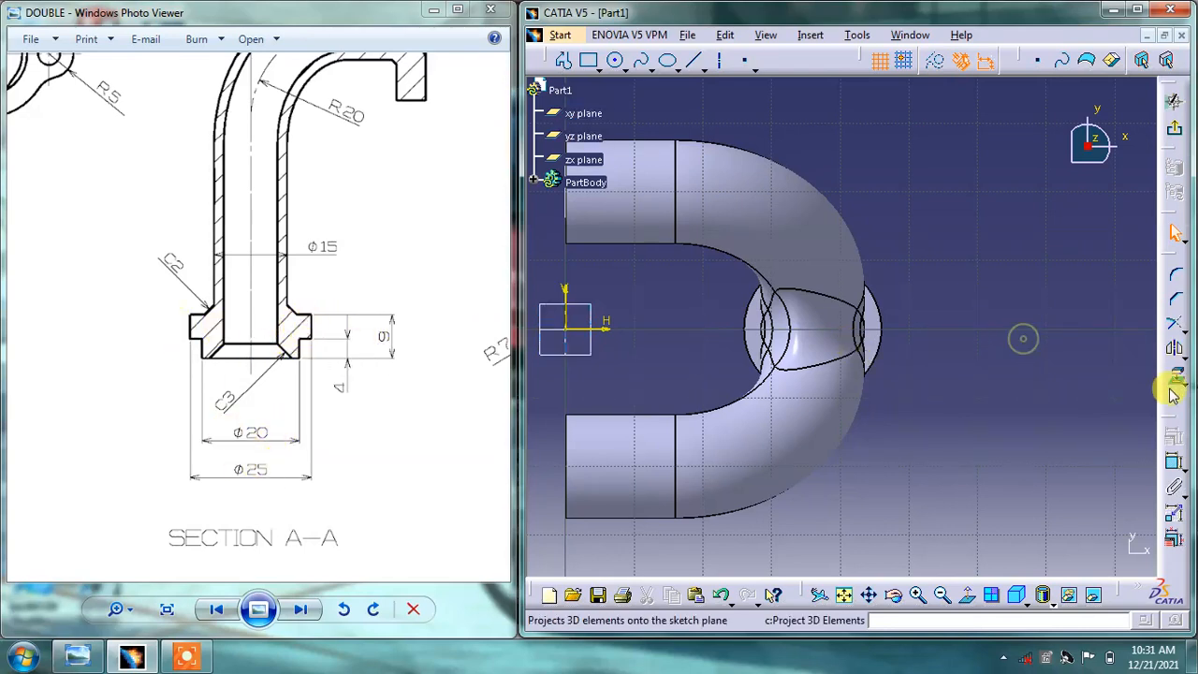
pyautogui.click(613, 60)
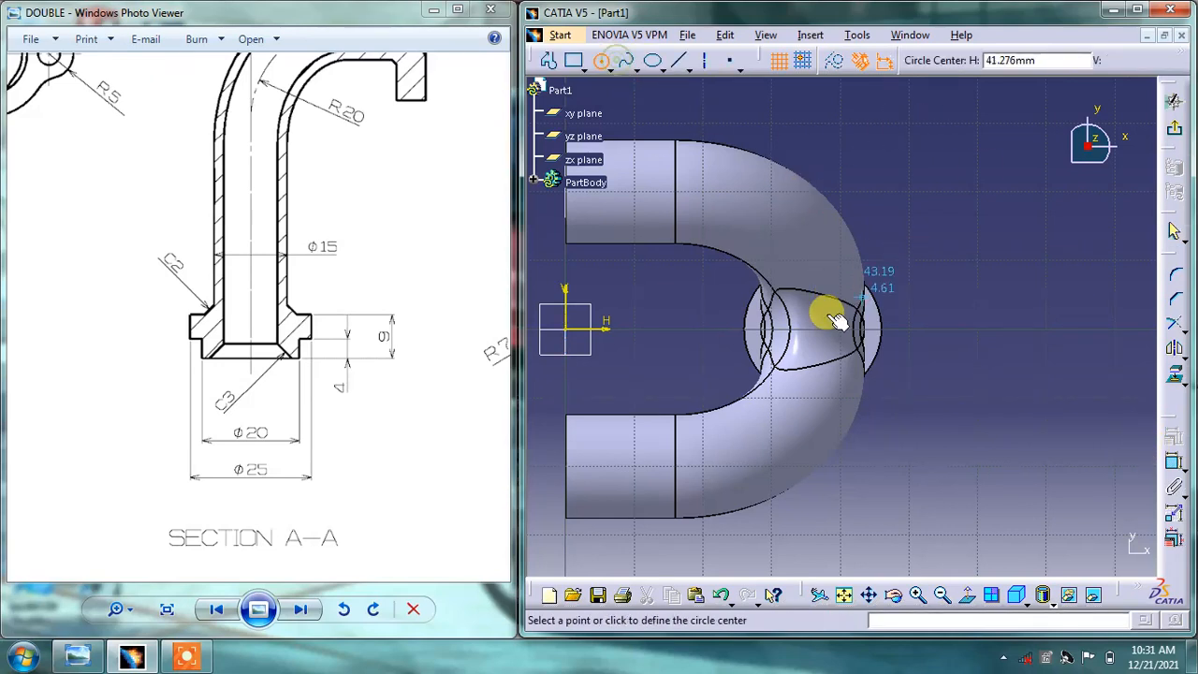
pyautogui.click(835, 330)
pyautogui.click(898, 278)
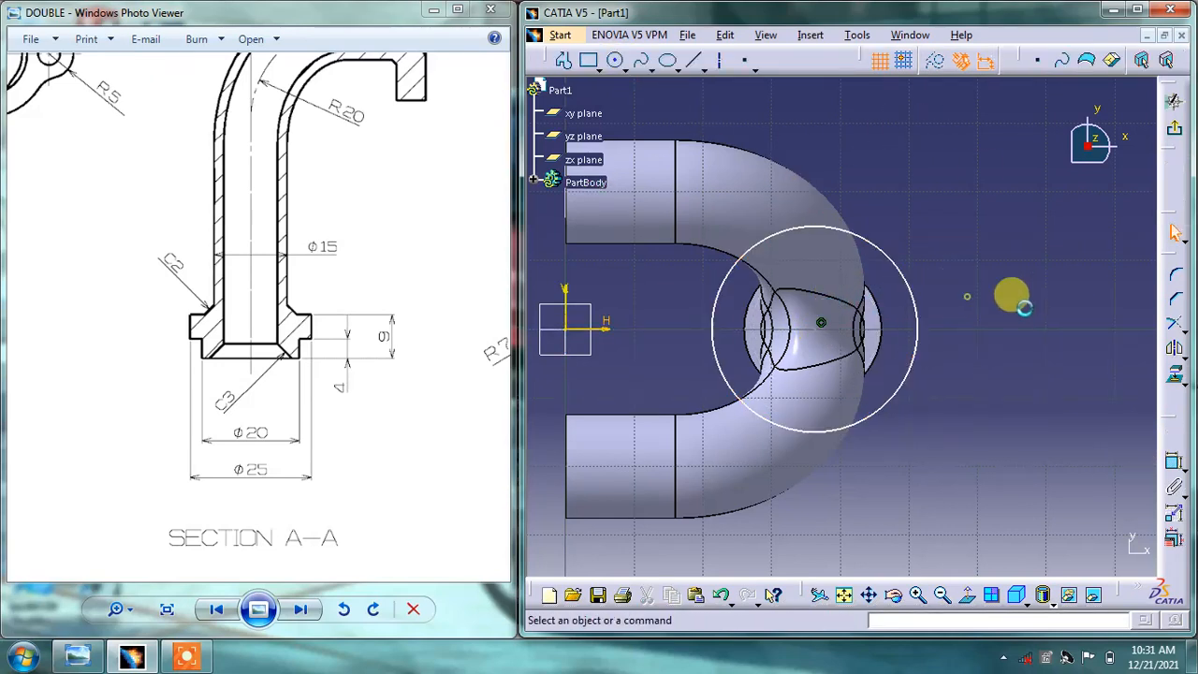
# - Dimension the new circle on the collar face and set its diameter to 25 mm
pyautogui.click(1174, 464)
pyautogui.click(916, 325)
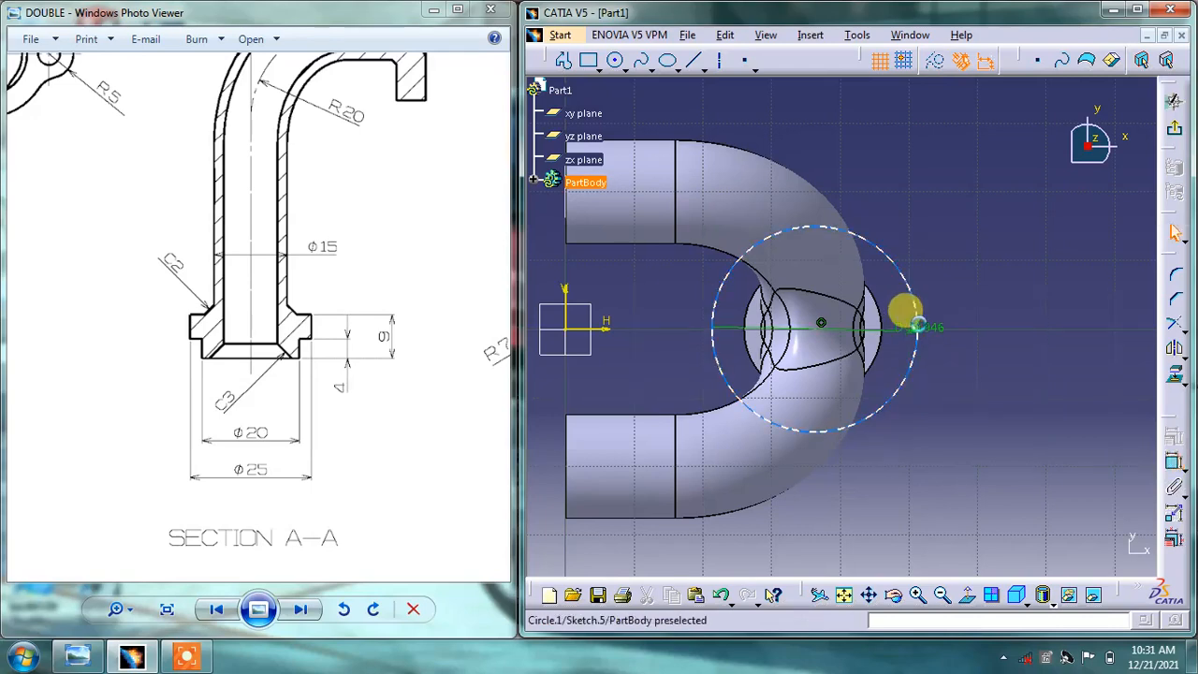
pyautogui.click(951, 303)
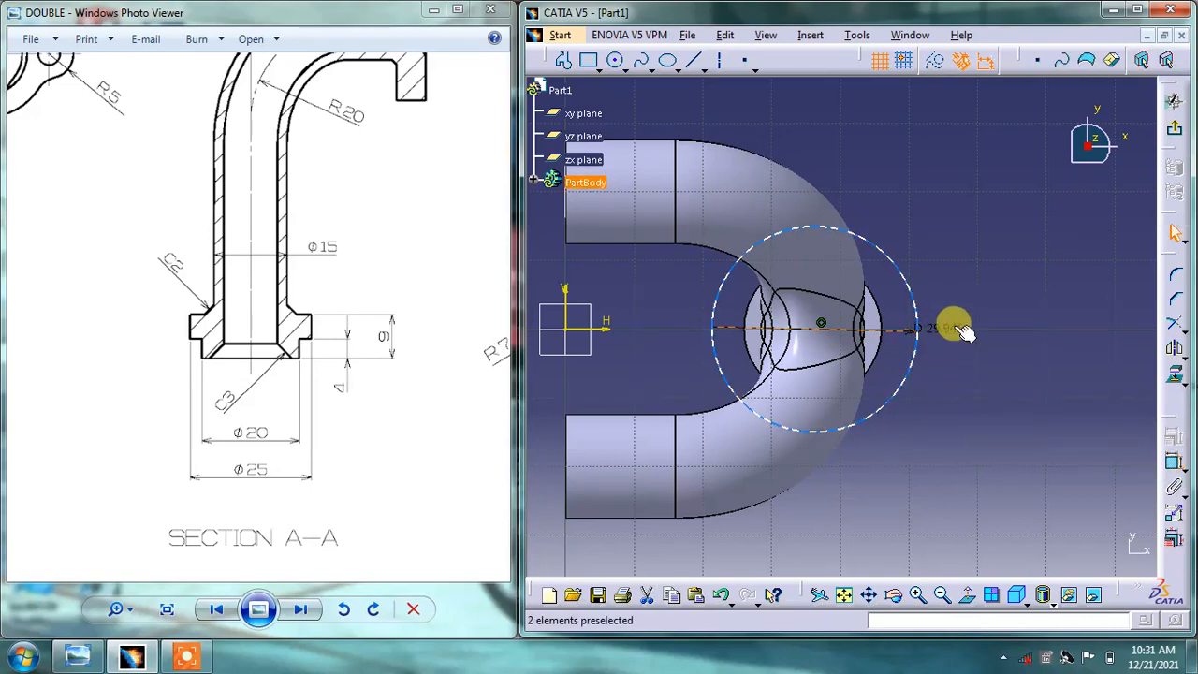
pyautogui.doubleClick(951, 324)
pyautogui.write('25mm')
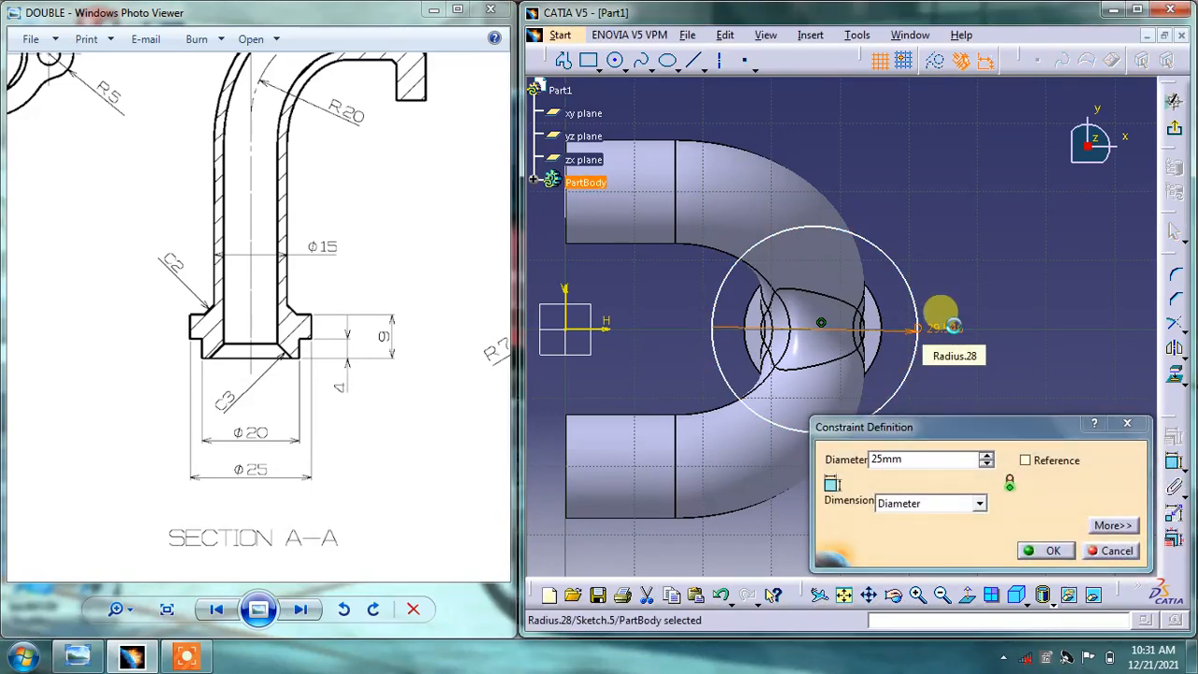
pyautogui.press('Return')
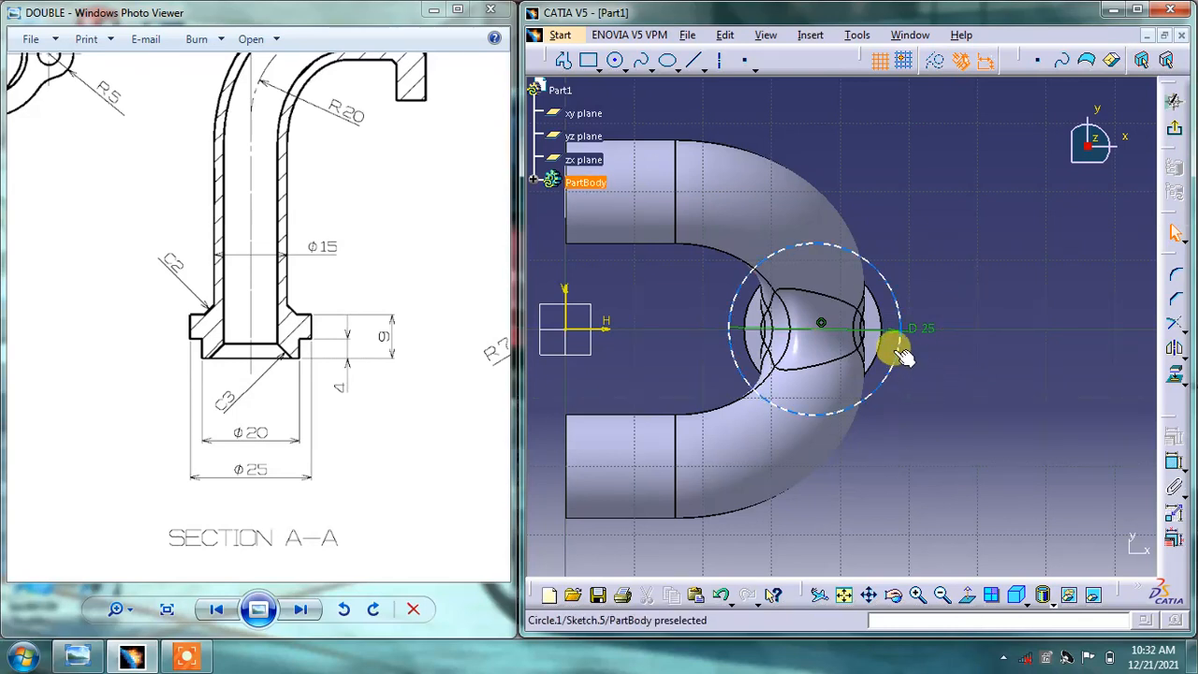
# - Constrain the 25 mm circle to be concentric with the outer edge of the 20 mm collar
pyautogui.click(889, 342)
pyautogui.keyDown('ctrl'); pyautogui.click(898, 363); pyautogui.keyUp('ctrl')
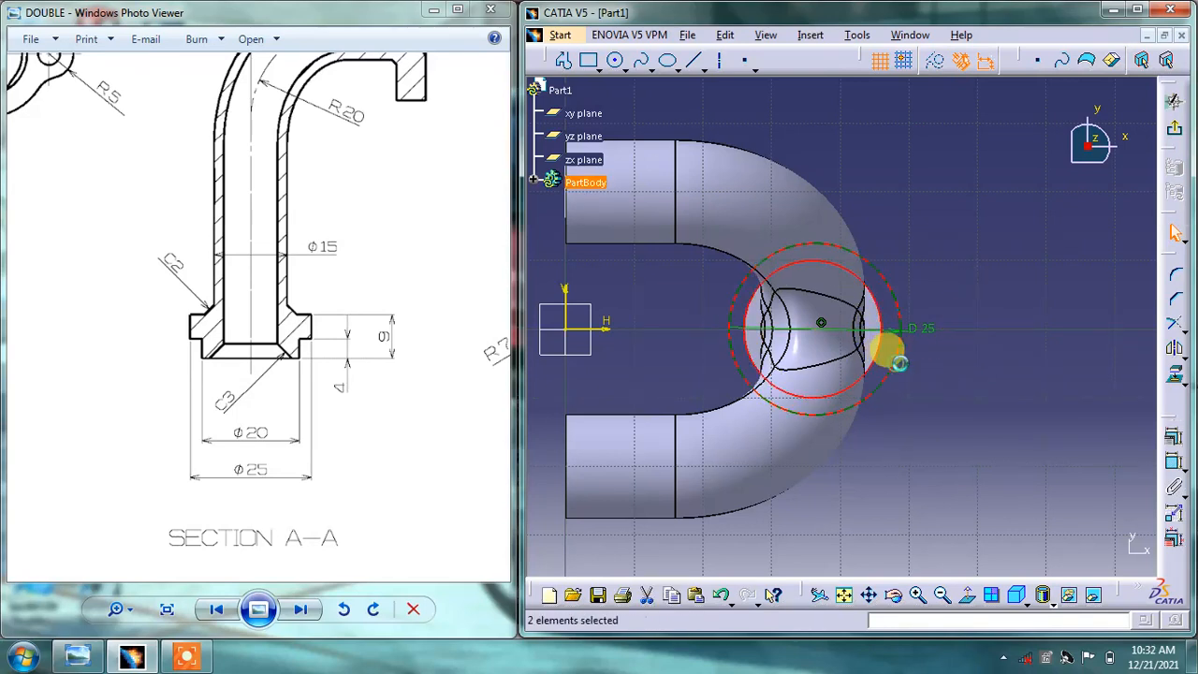
pyautogui.click(1174, 442)
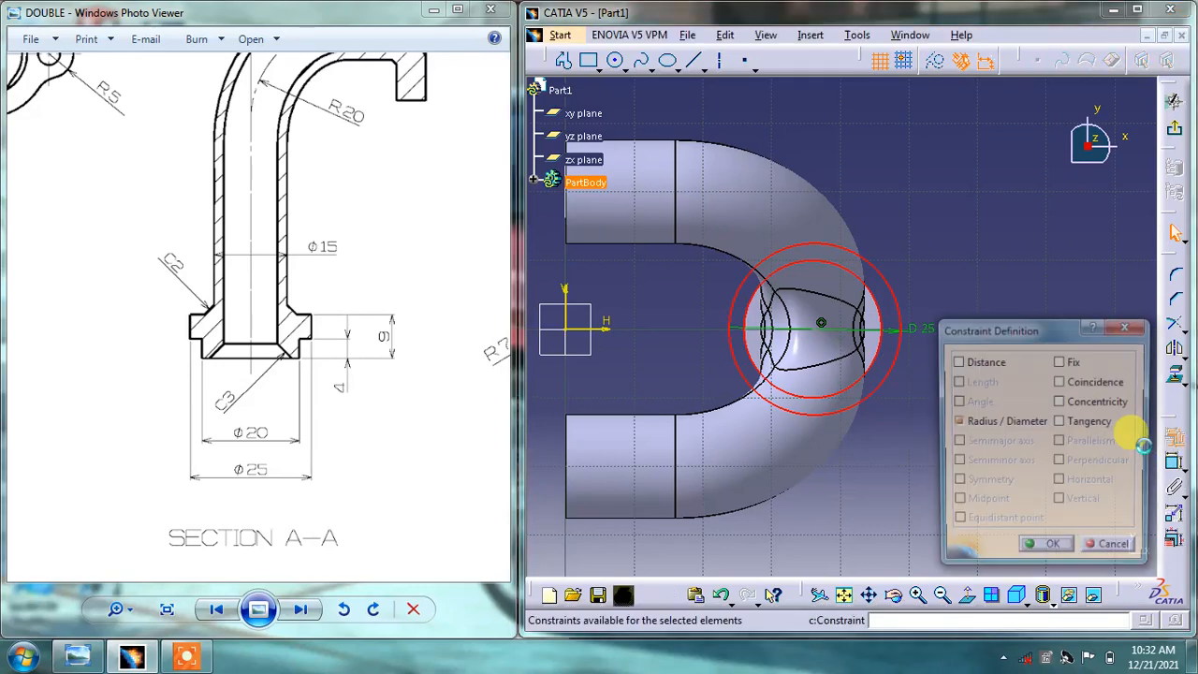
pyautogui.click(1078, 402)
pyautogui.click(1050, 551)
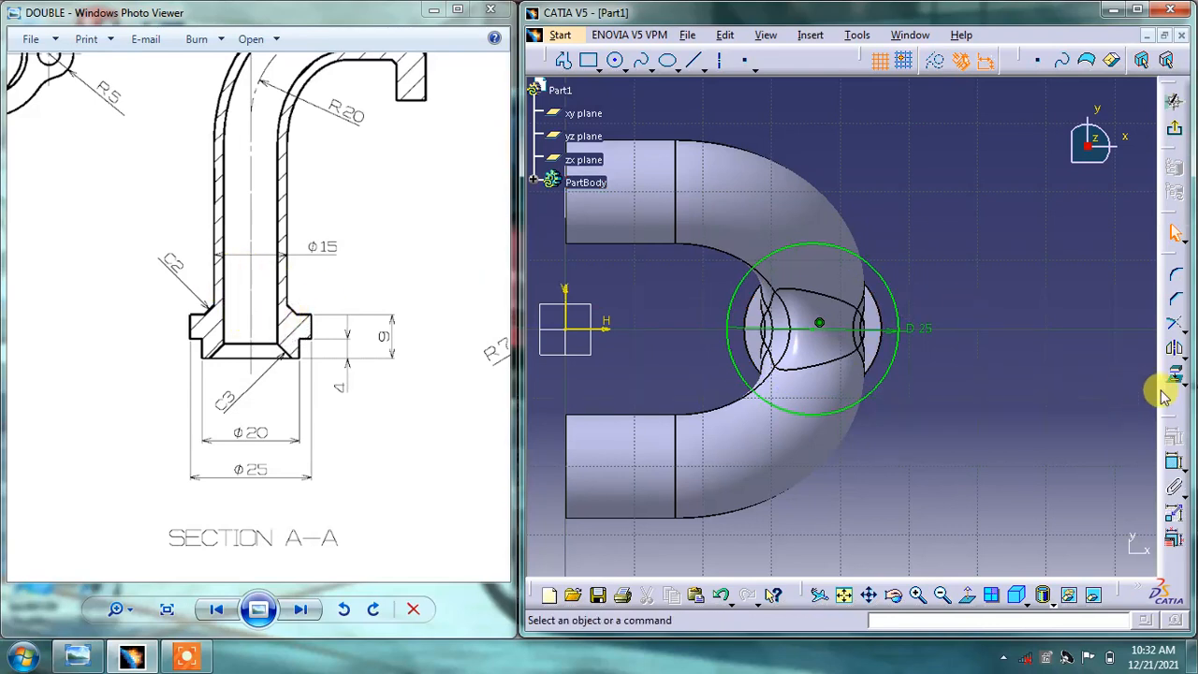
# - Sketch a smaller circle at the centre of the 25 mm circle and dimension its diameter as 11 mm
pyautogui.click(615, 60)
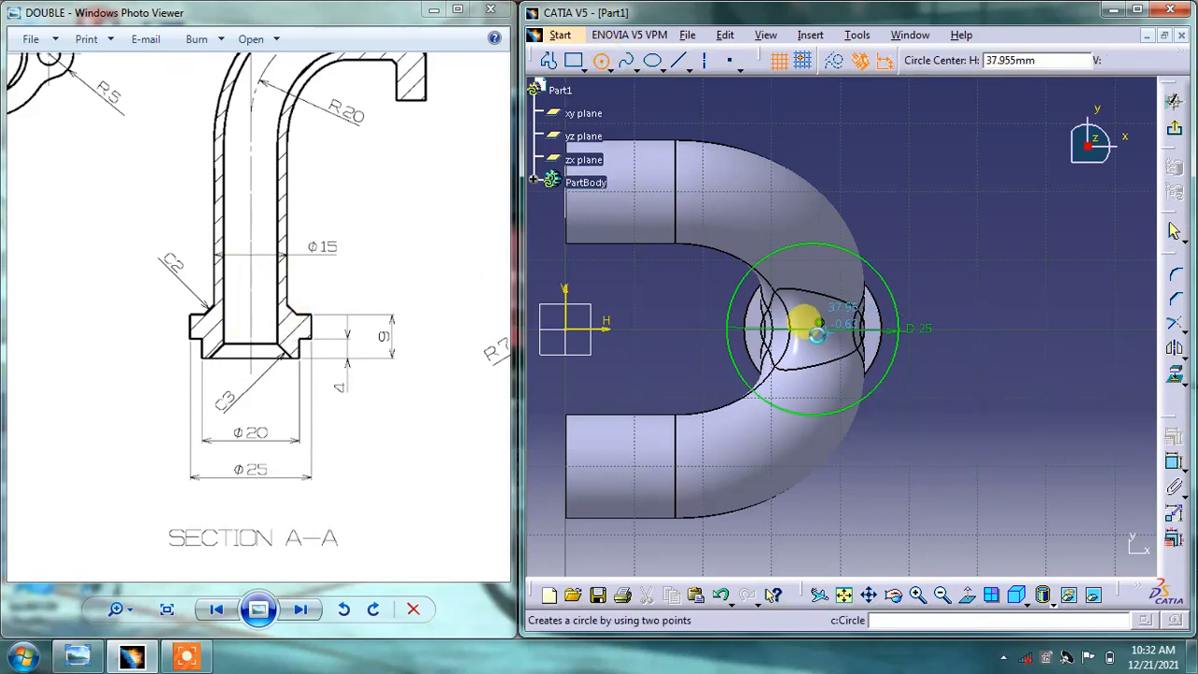
pyautogui.click(829, 282)
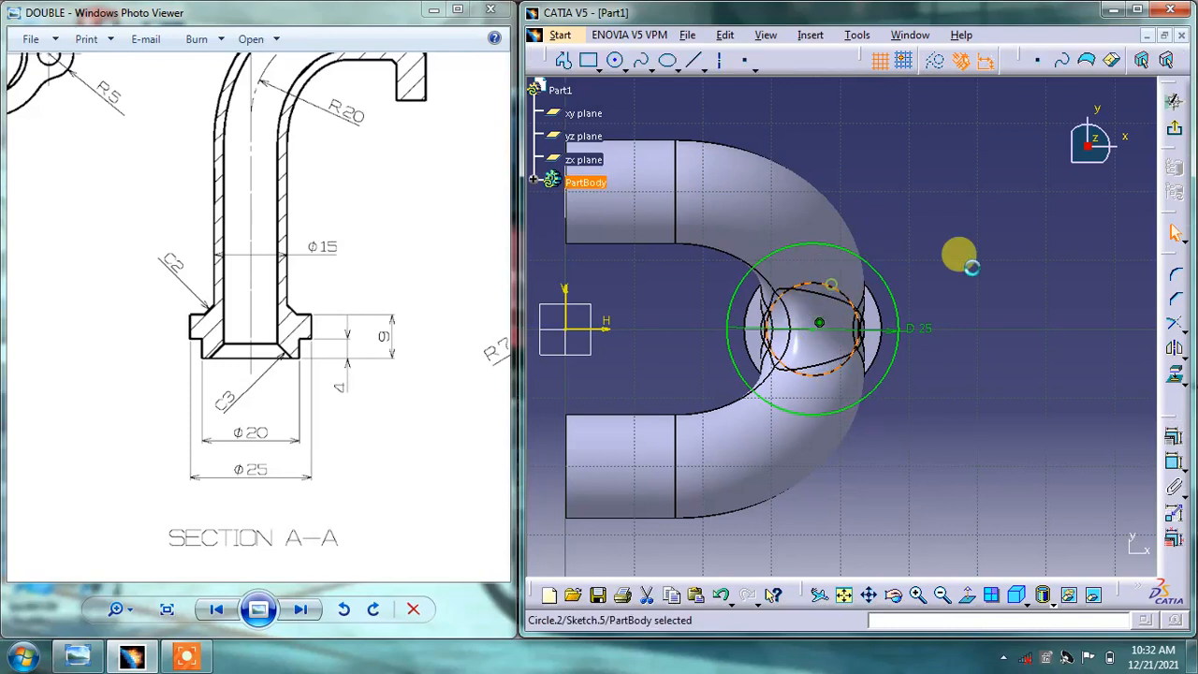
pyautogui.click(1173, 464)
pyautogui.click(948, 270)
pyautogui.doubleClick(940, 266)
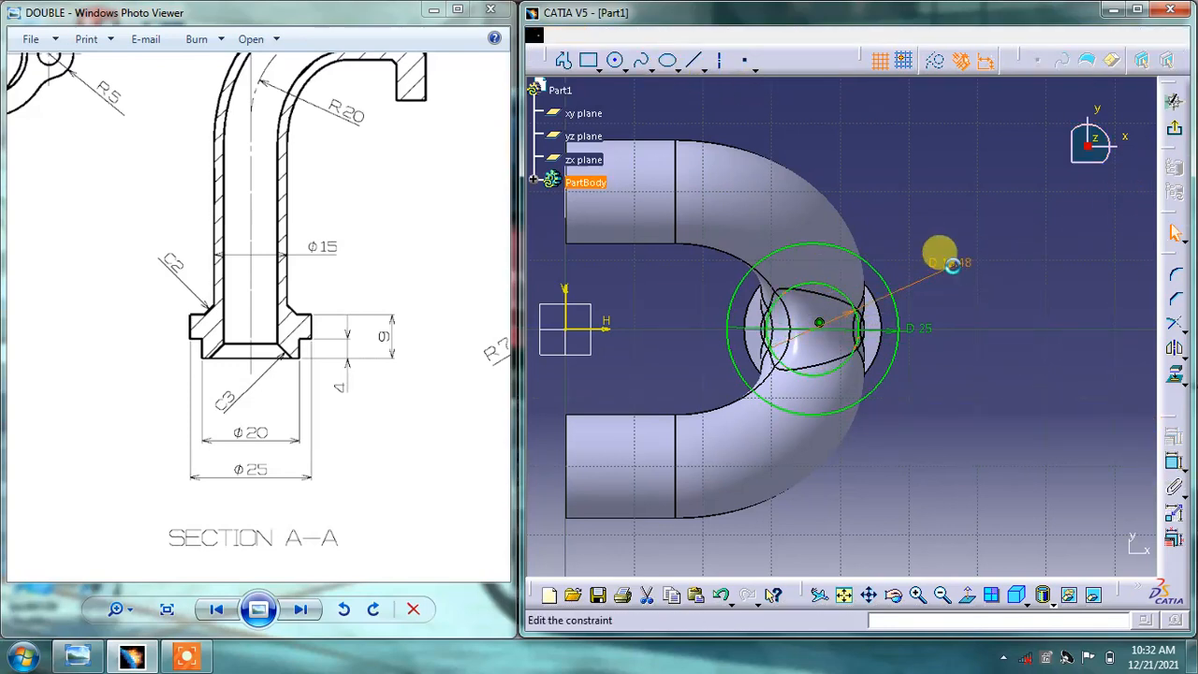
pyautogui.write('11mm')
pyautogui.press('Return')
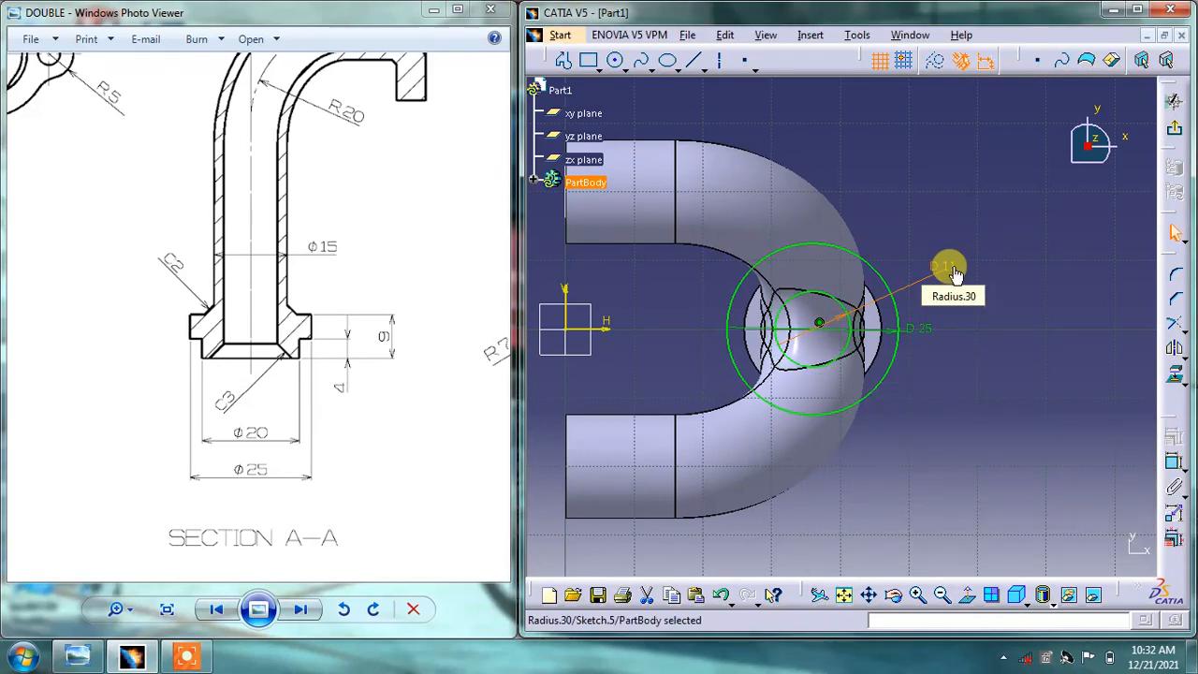
pyautogui.click(996, 318)
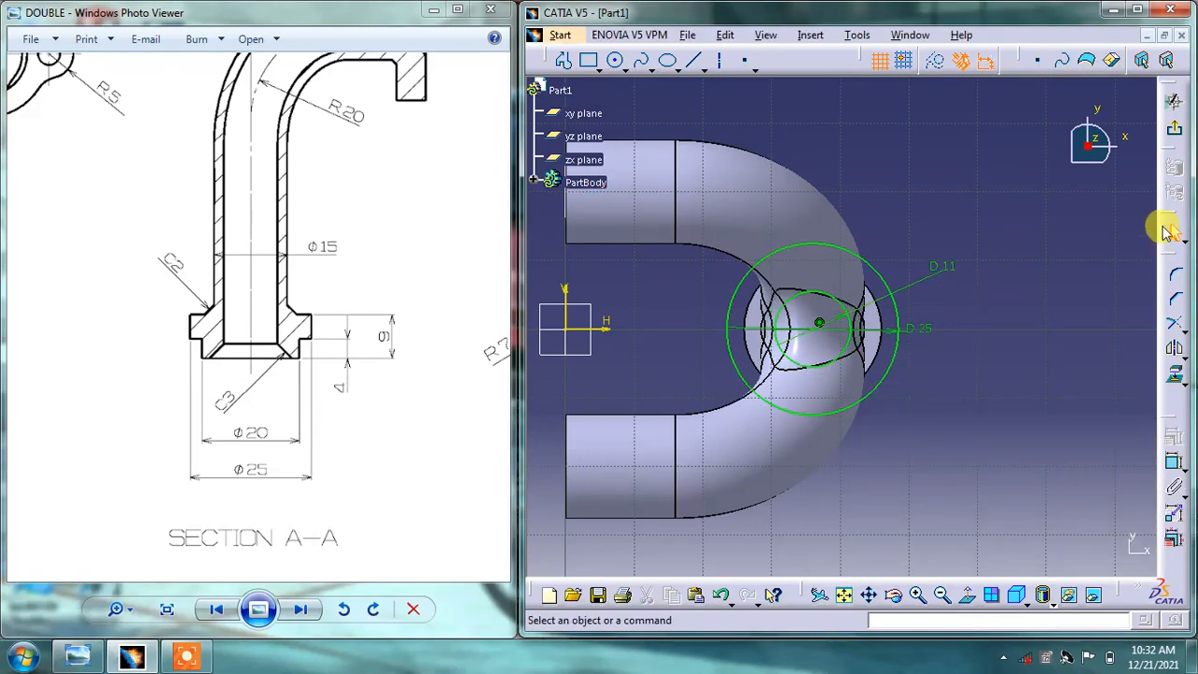
# - Close the sketch and pad the 25 mm ring profile upward around the pipe as the wider collar step
pyautogui.click(1169, 129)
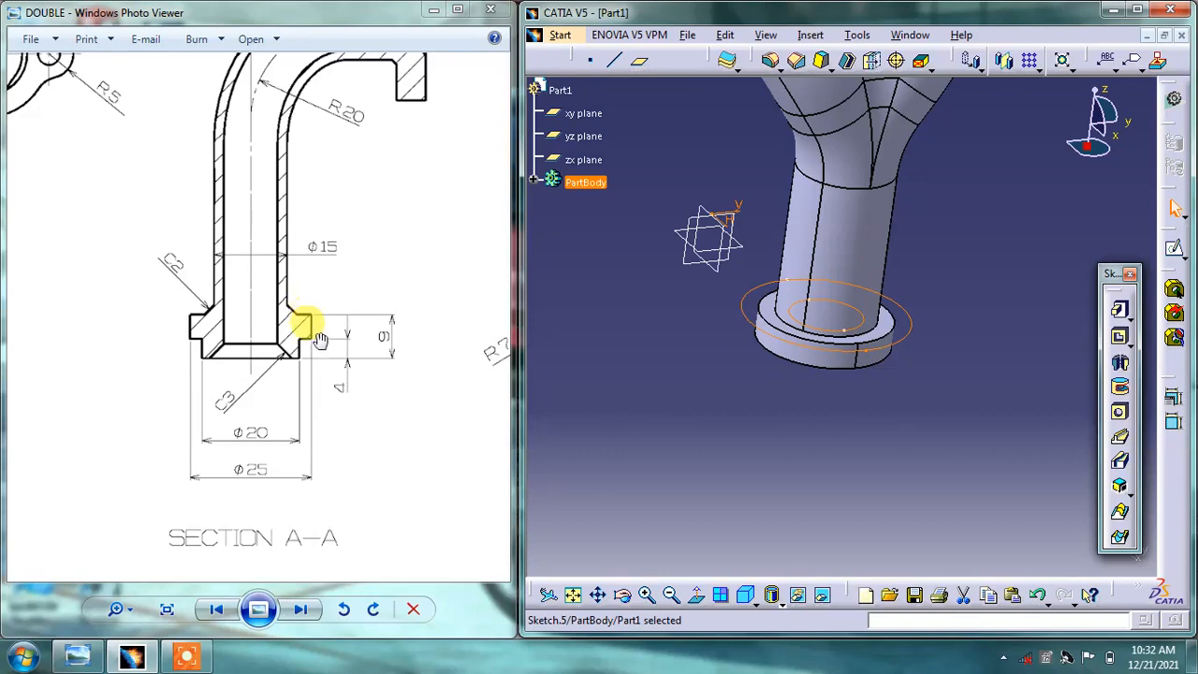
pyautogui.click(1117, 309)
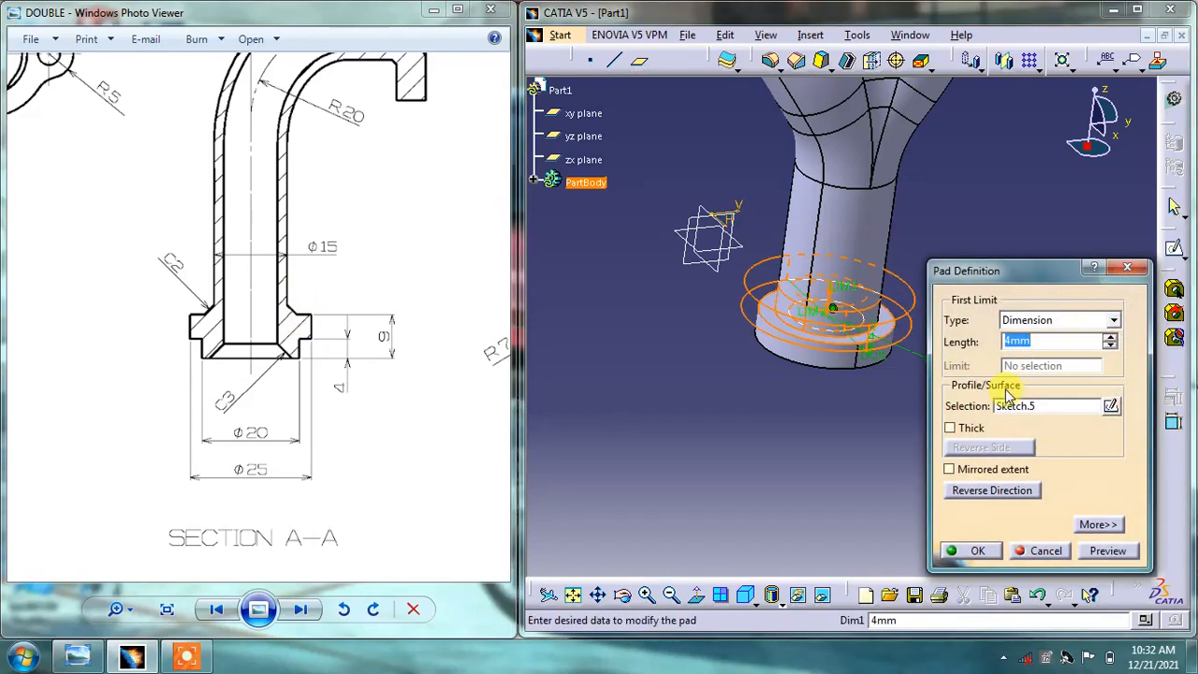
pyautogui.press('Return')
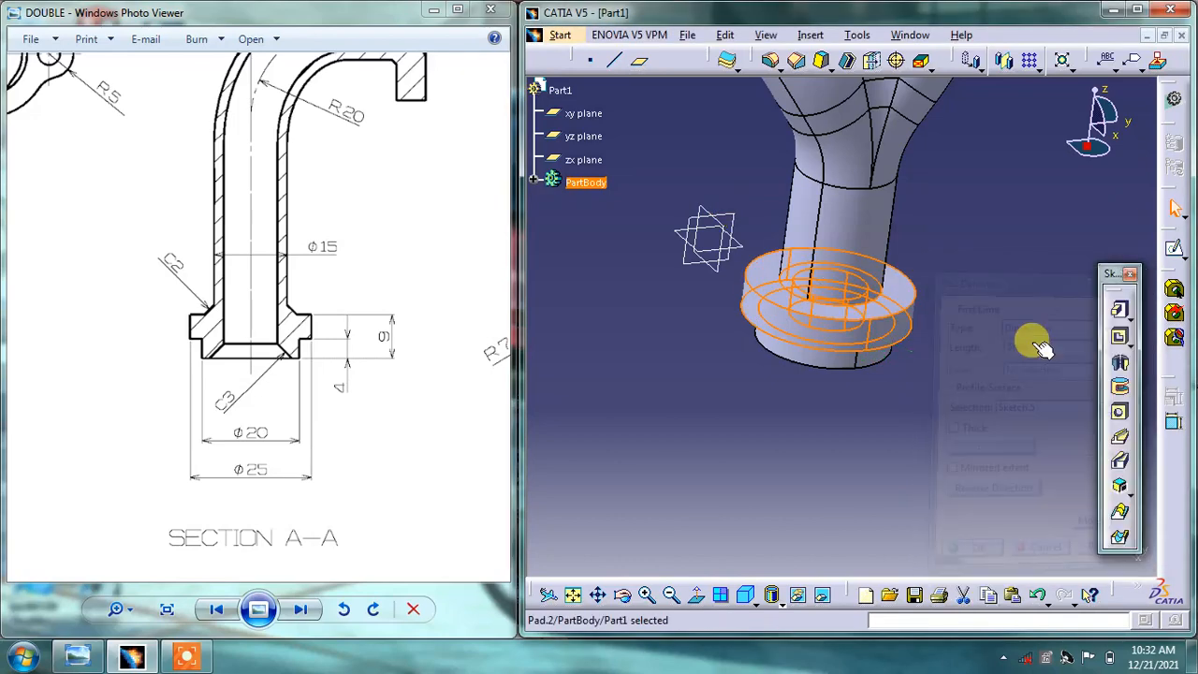
pyautogui.moveTo(1027, 340); pyautogui.dragTo(841, 51, button='middle')
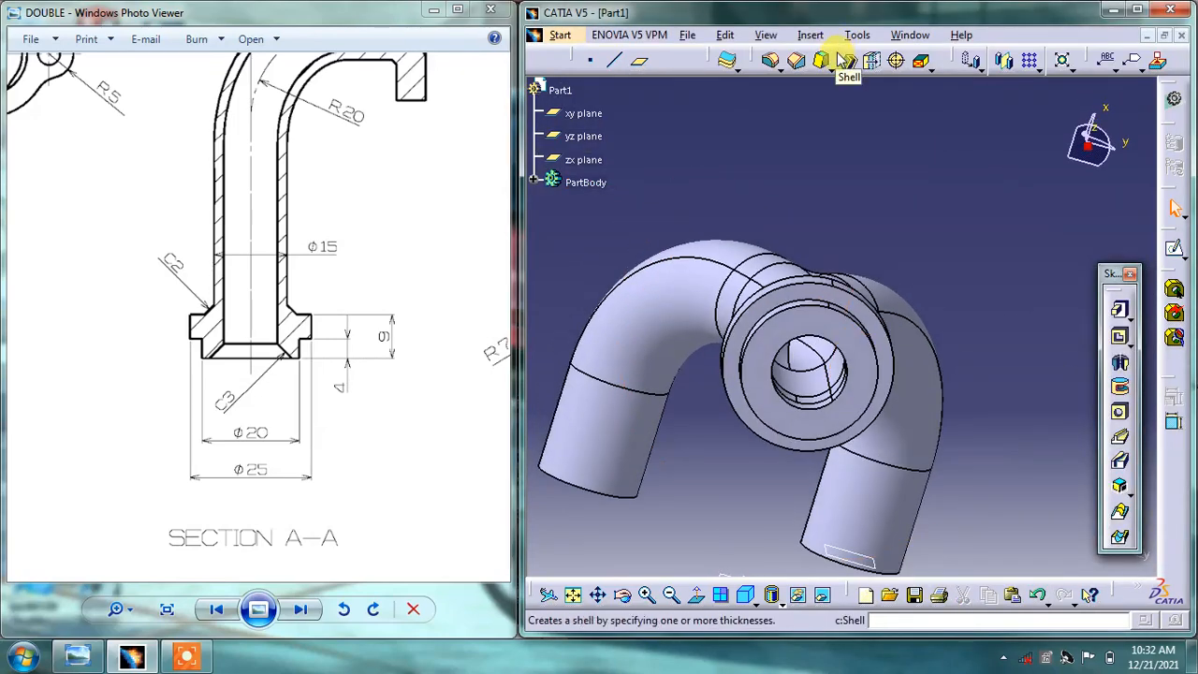
pyautogui.moveTo(802, 261); pyautogui.dragTo(762, 228, button='middle')
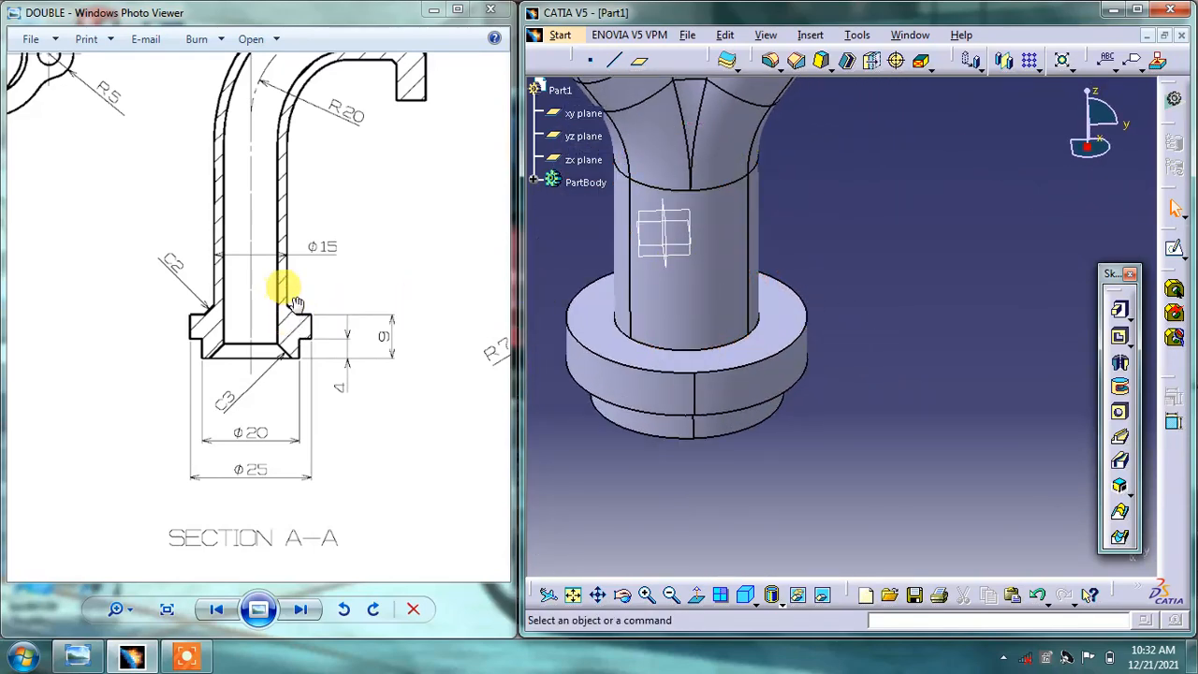
pyautogui.click(771, 62)
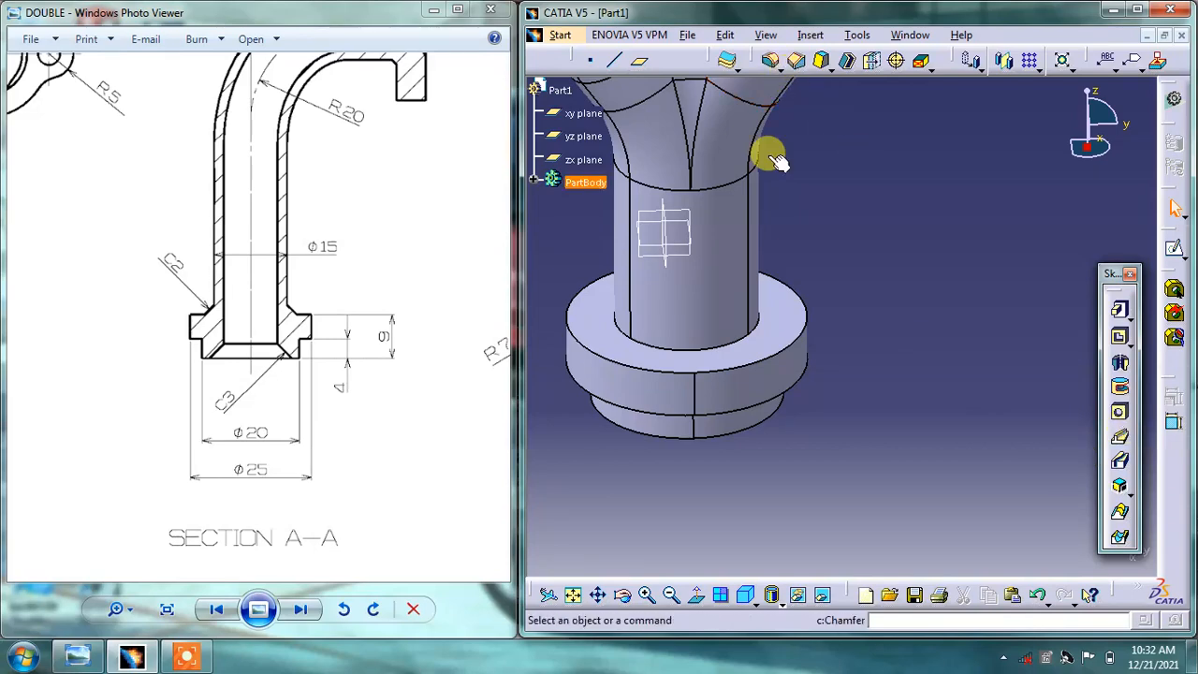
pyautogui.click(646, 375)
# - Open a new sketch on the reference plane at the open end of the upper branch pipe
pyautogui.moveTo(295, 400)
pyautogui.mouseDown()
pyautogui.moveTo(350, 340)
pyautogui.moveTo(372, 241)
pyautogui.moveTo(393, 259)
pyautogui.mouseUp()
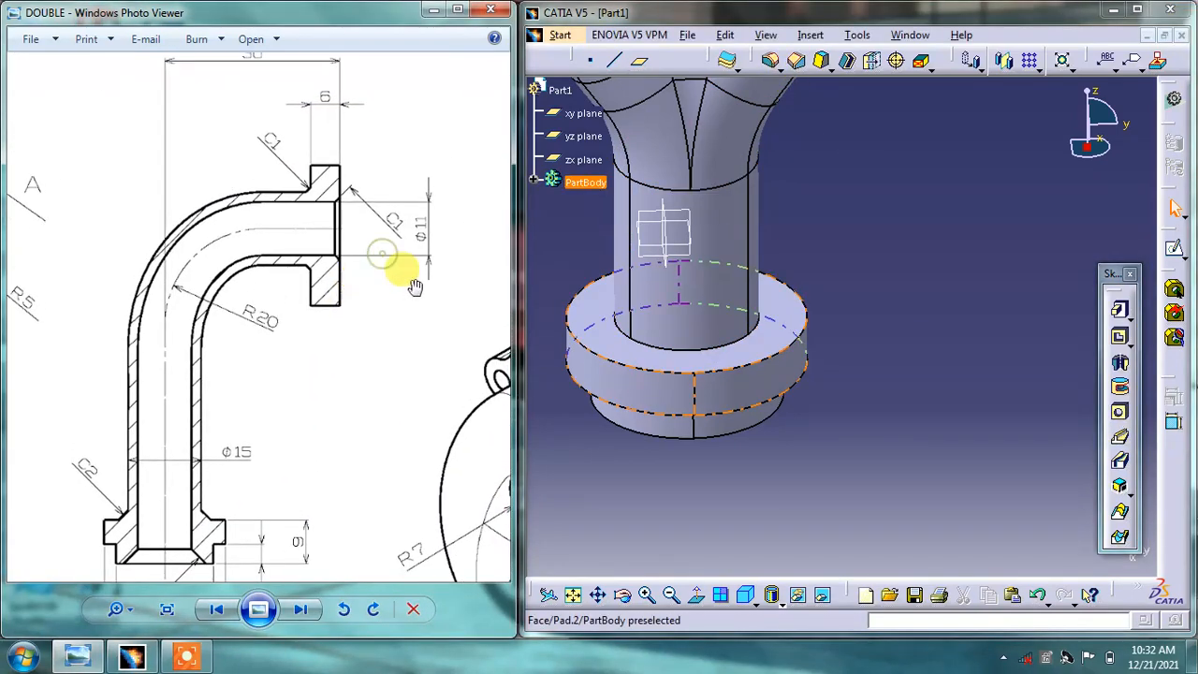
pyautogui.click(867, 251)
pyautogui.keyDown('ctrl'); pyautogui.moveTo(867, 251); pyautogui.dragTo(824, 253, button='middle'); pyautogui.keyUp('ctrl')
pyautogui.click(786, 262)
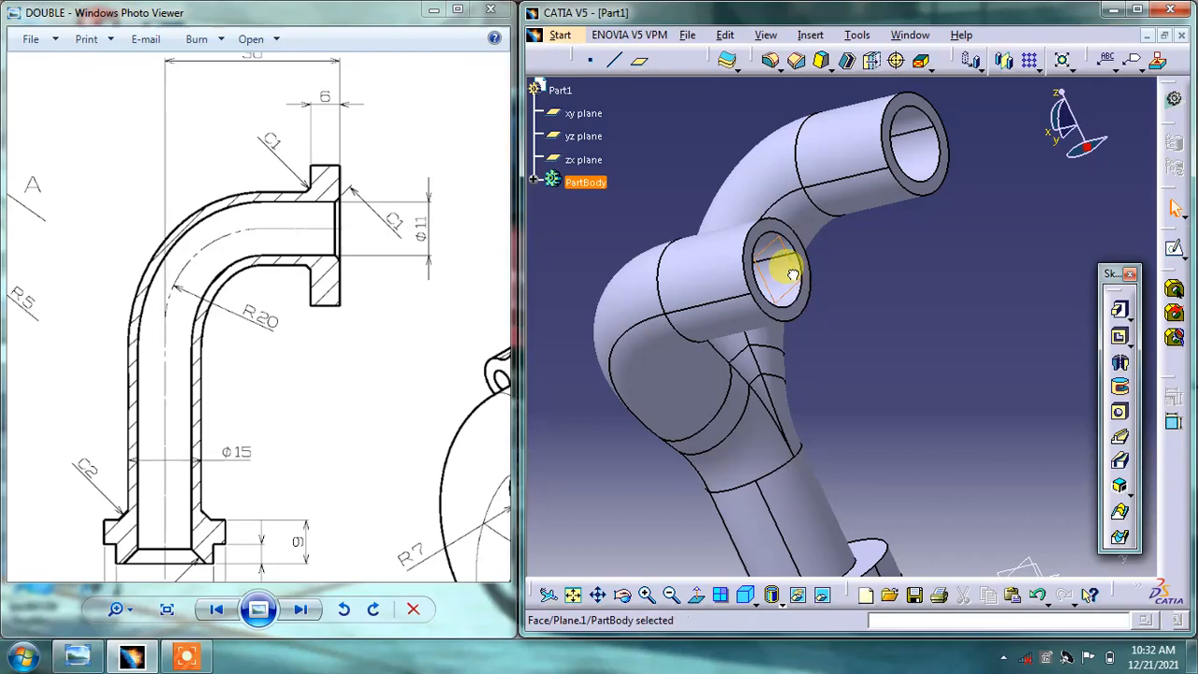
pyautogui.click(1173, 247)
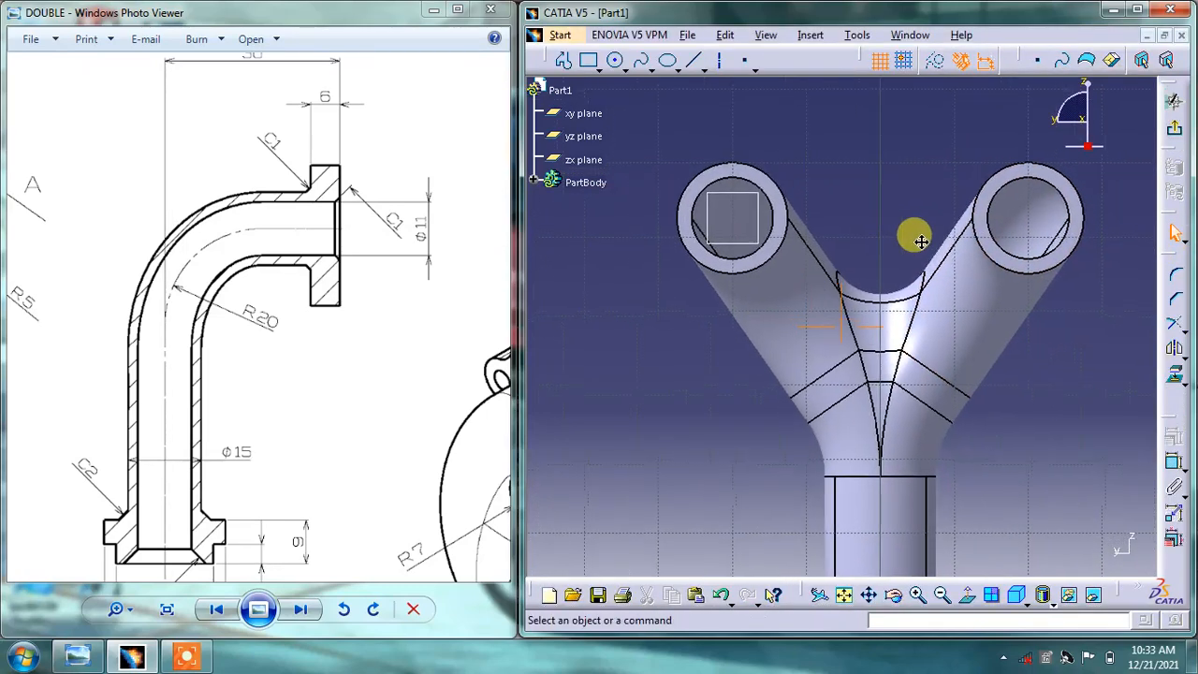
# - Examine the flange outline, ear radii, hole diameter and spacing dimensions in the front view of the reference drawing
pyautogui.moveTo(241, 235); pyautogui.dragTo(320, 331)
pyautogui.moveTo(345, 277)
pyautogui.mouseDown()
pyautogui.moveTo(387, 347)
pyautogui.moveTo(294, 196)
pyautogui.moveTo(376, 283)
pyautogui.mouseUp()
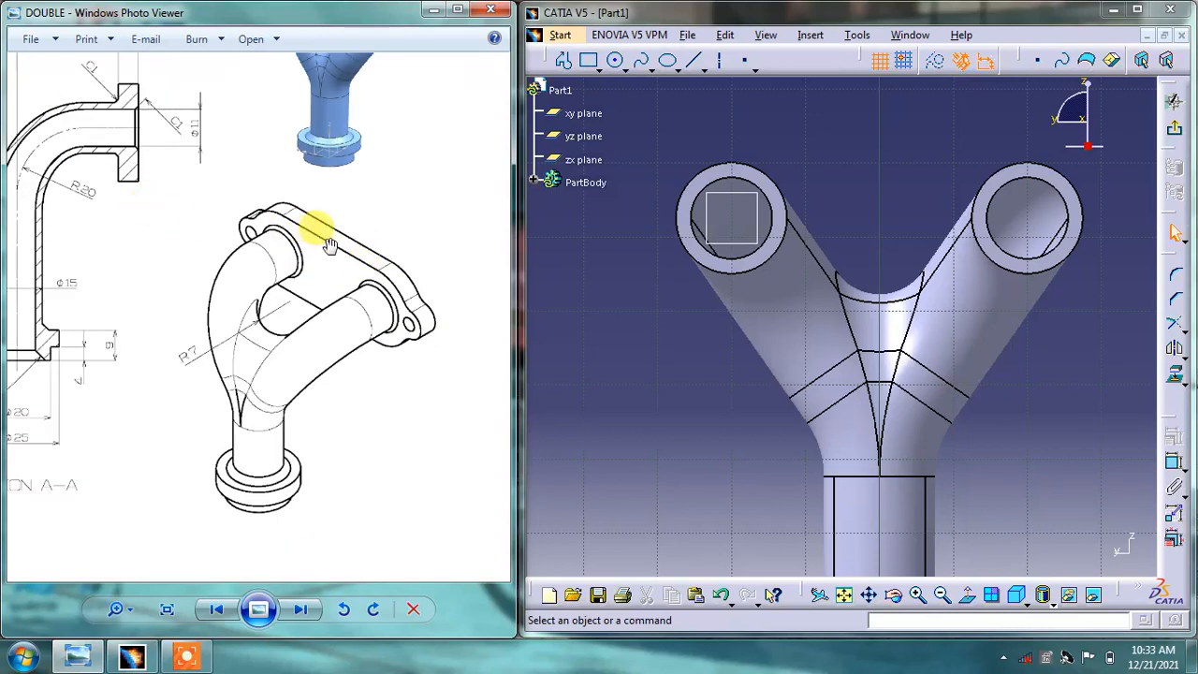
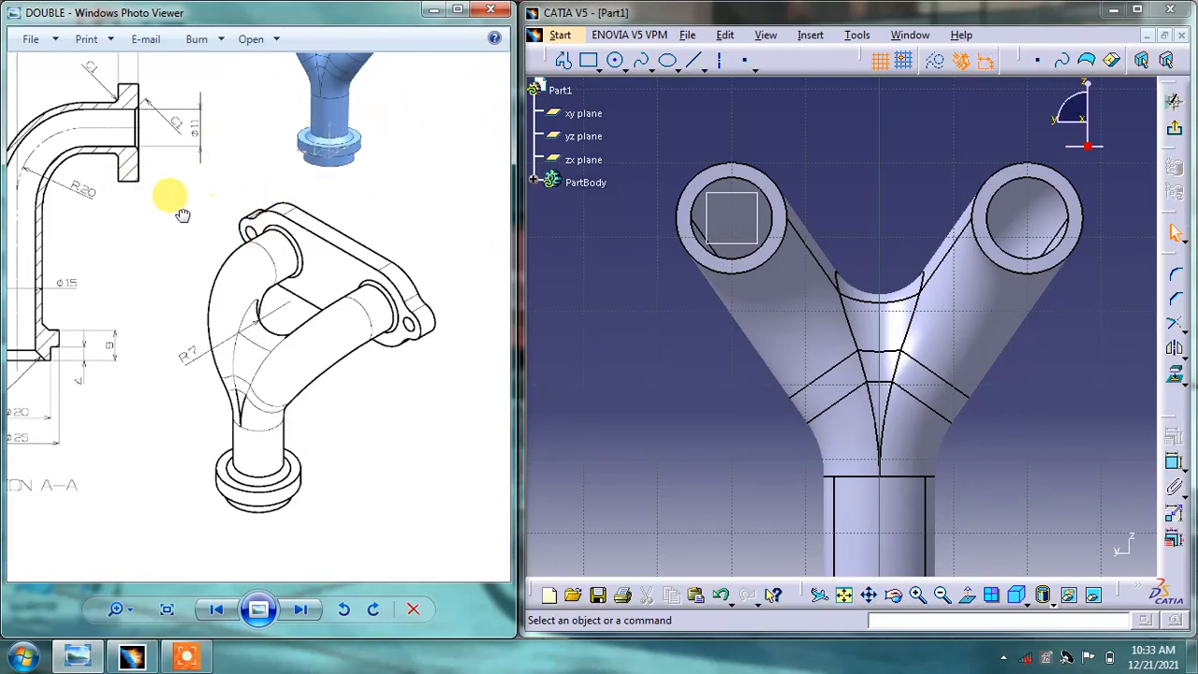
pyautogui.moveTo(177, 201); pyautogui.dragTo(342, 201)
pyautogui.moveTo(114, 163); pyautogui.dragTo(120, 228)
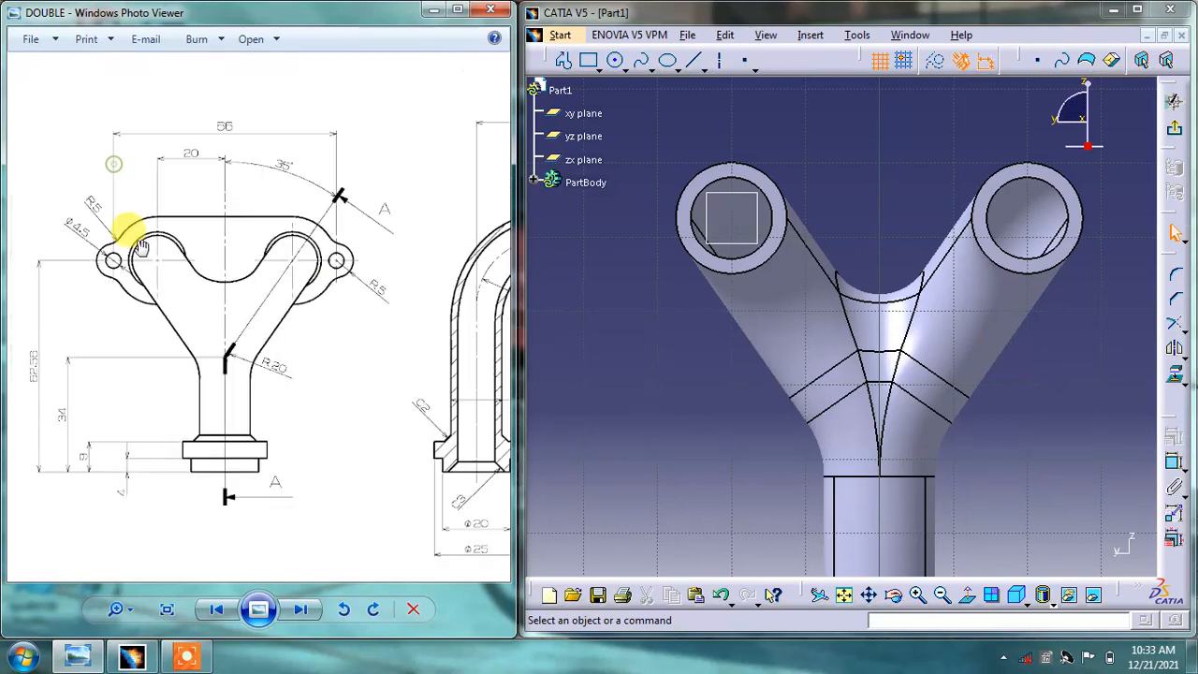
pyautogui.scroll(1, 145, 218)
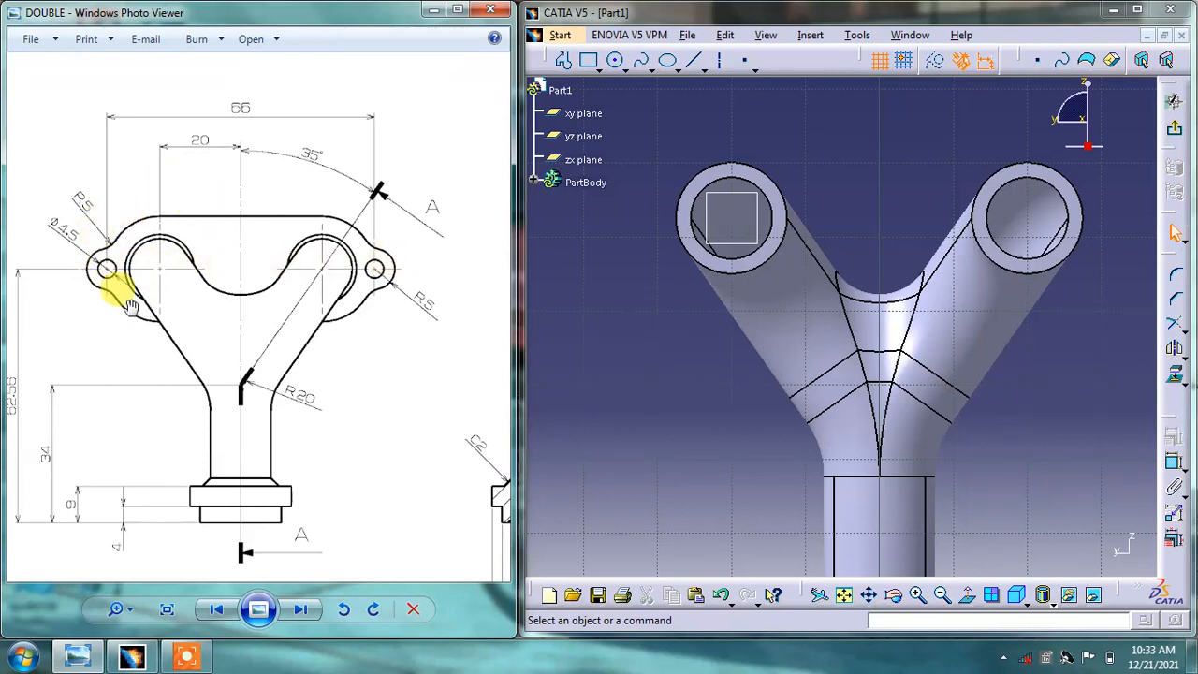
pyautogui.moveTo(131, 307); pyautogui.dragTo(148, 326)
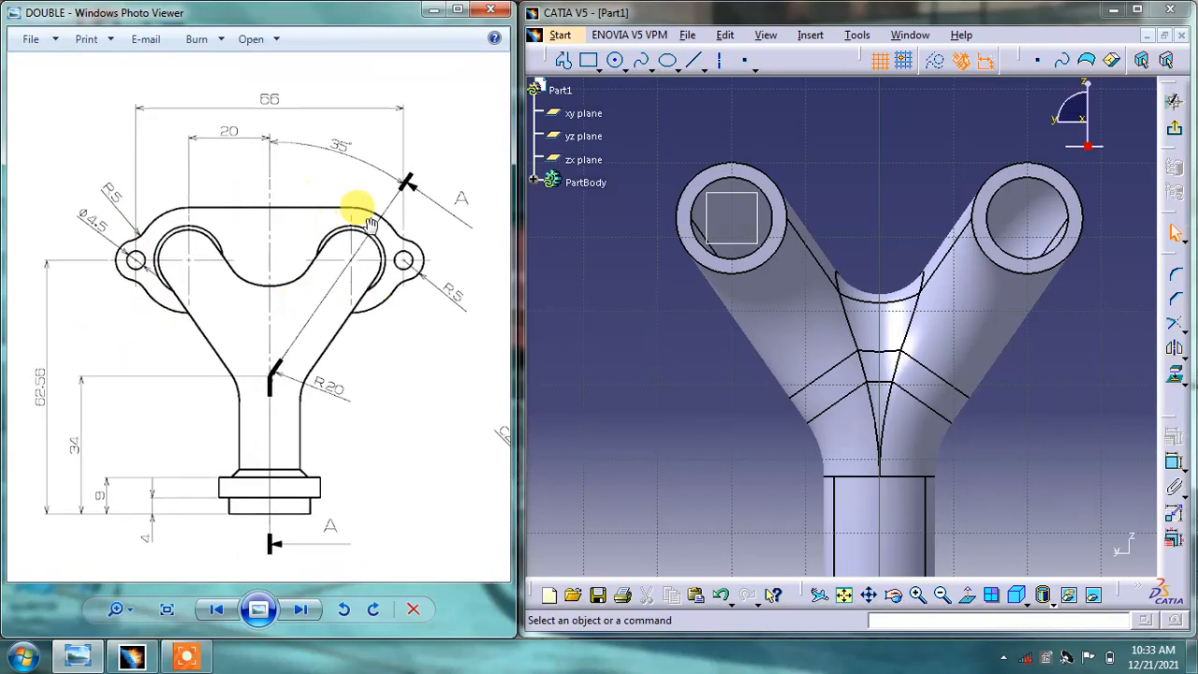
pyautogui.moveTo(330, 205)
pyautogui.mouseDown()
pyautogui.moveTo(249, 260)
pyautogui.moveTo(275, 265)
pyautogui.moveTo(215, 275)
pyautogui.moveTo(198, 313)
pyautogui.moveTo(172, 322)
pyautogui.moveTo(134, 286)
pyautogui.moveTo(94, 216)
pyautogui.moveTo(169, 268)
pyautogui.moveTo(416, 390)
pyautogui.moveTo(202, 552)
pyautogui.moveTo(308, 553)
pyautogui.moveTo(180, 413)
pyautogui.moveTo(242, 343)
pyautogui.moveTo(147, 315)
pyautogui.moveTo(200, 275)
pyautogui.moveTo(216, 292)
pyautogui.mouseUp()
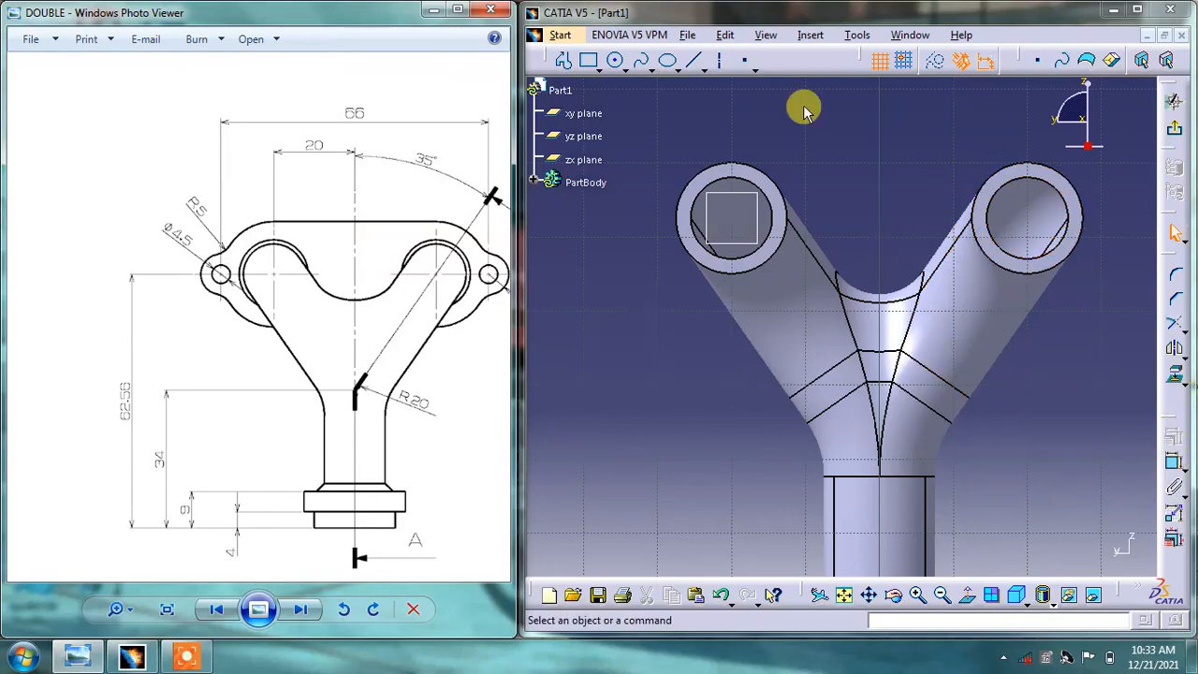
# - Sketch a circle about 23 mm in diameter, centred on the open end of the left branch pipe
pyautogui.click(616, 61)
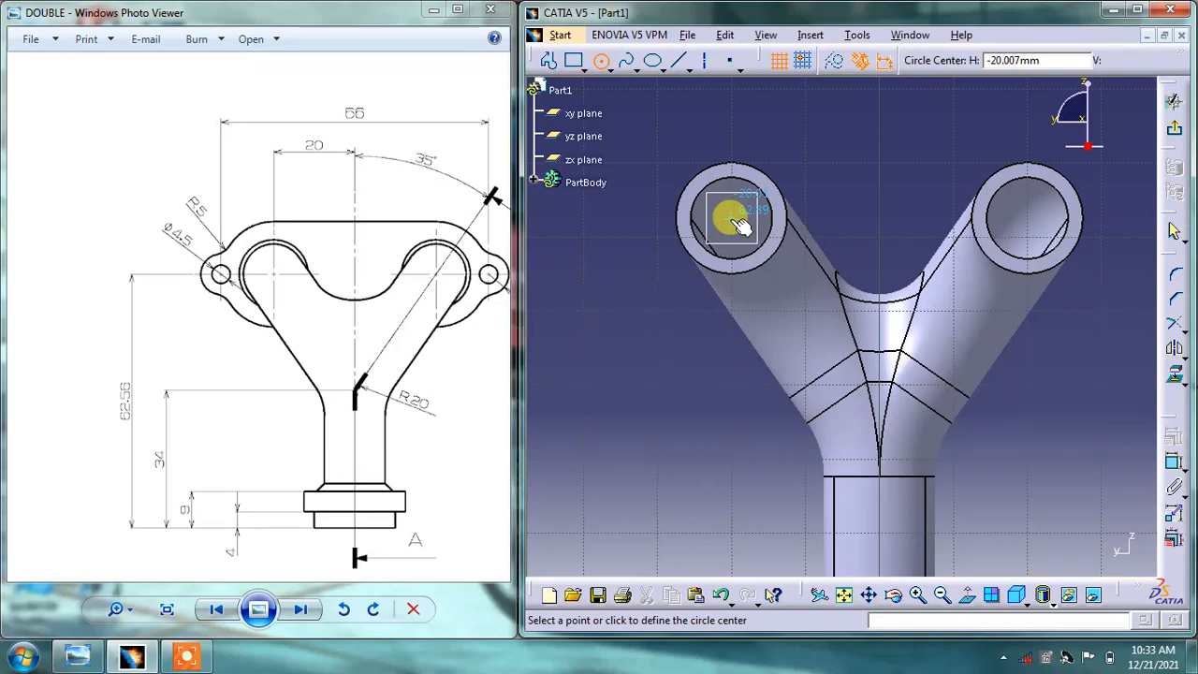
pyautogui.click(740, 225)
pyautogui.click(775, 145)
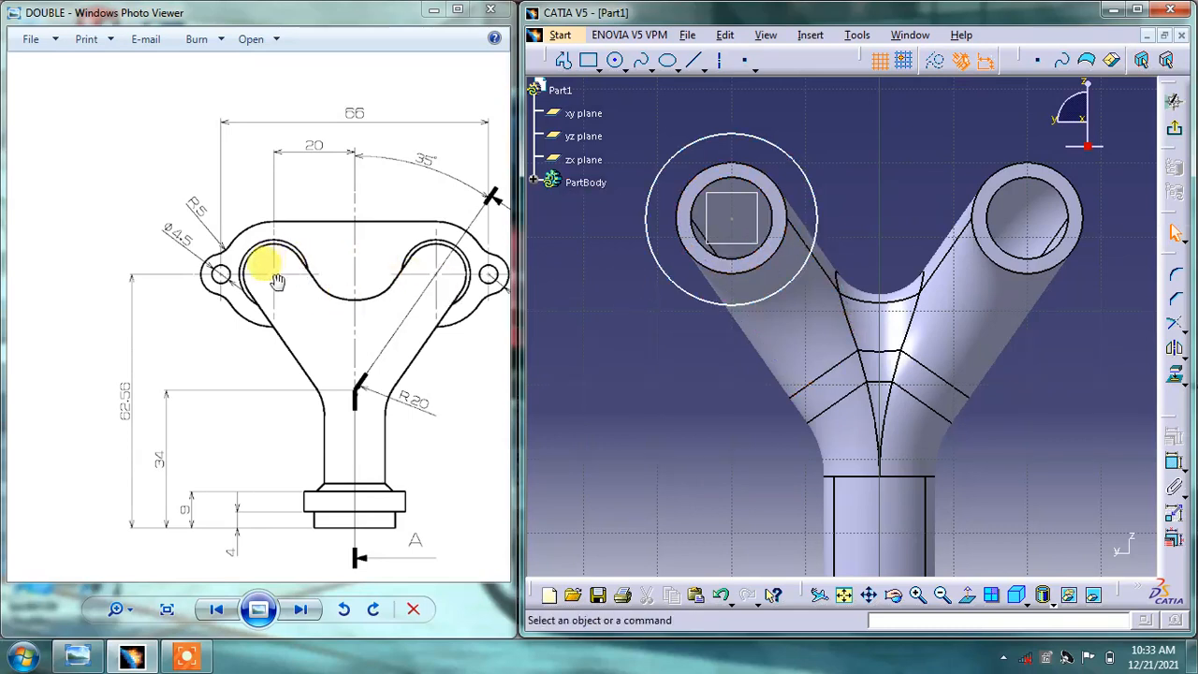
# - Dimension the horizontal distance from the circle's centre to the vertical sketch axis as 20 mm
pyautogui.click(1174, 462)
pyautogui.click(733, 220)
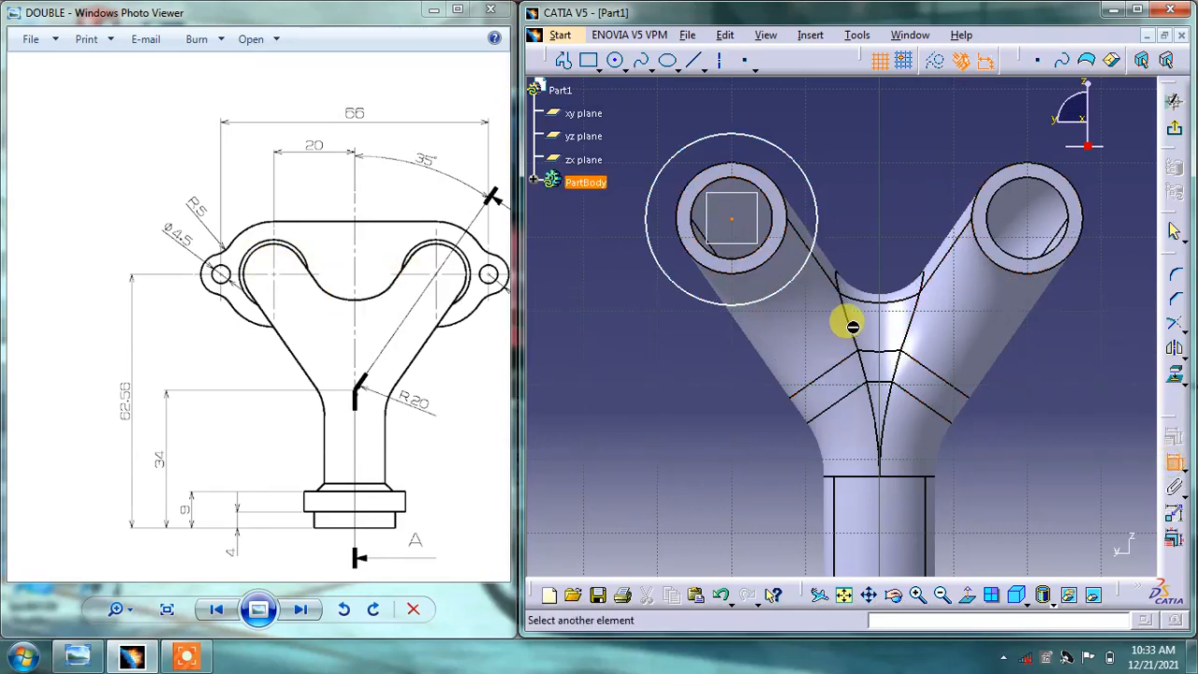
pyautogui.moveTo(852, 326); pyautogui.dragTo(815, 160, button='middle')
pyautogui.click(852, 479)
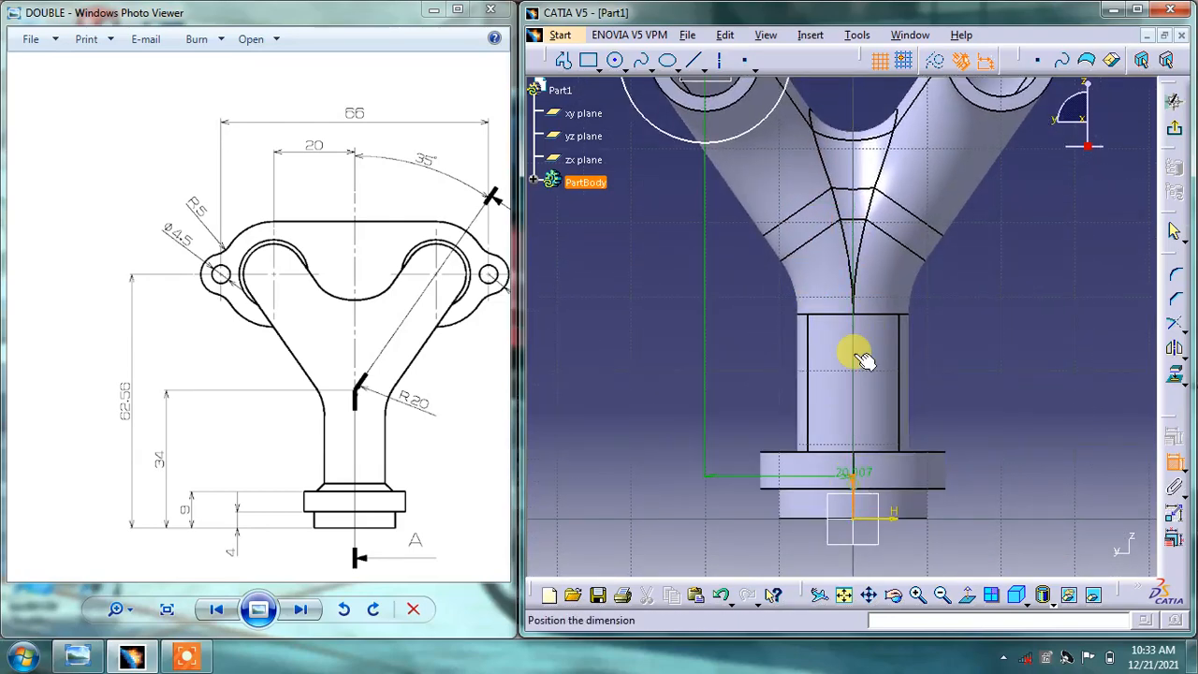
pyautogui.moveTo(864, 361); pyautogui.dragTo(777, 478, button='middle')
pyautogui.click(838, 199)
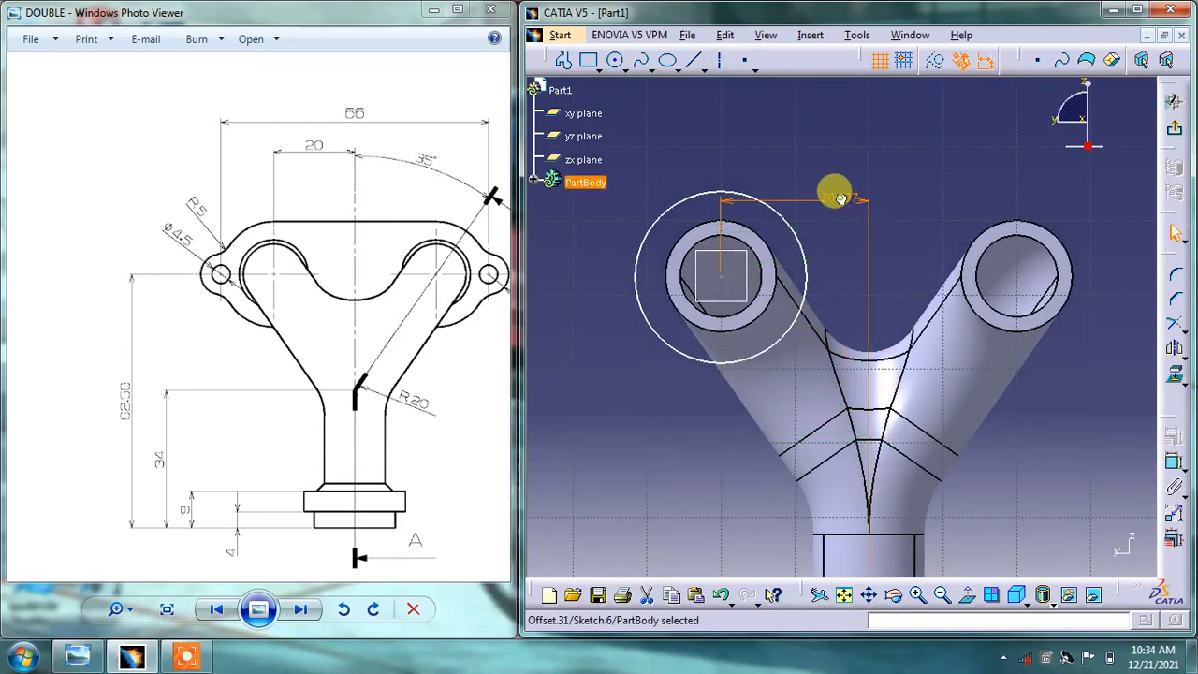
pyautogui.doubleClick(842, 199)
pyautogui.press('Return')
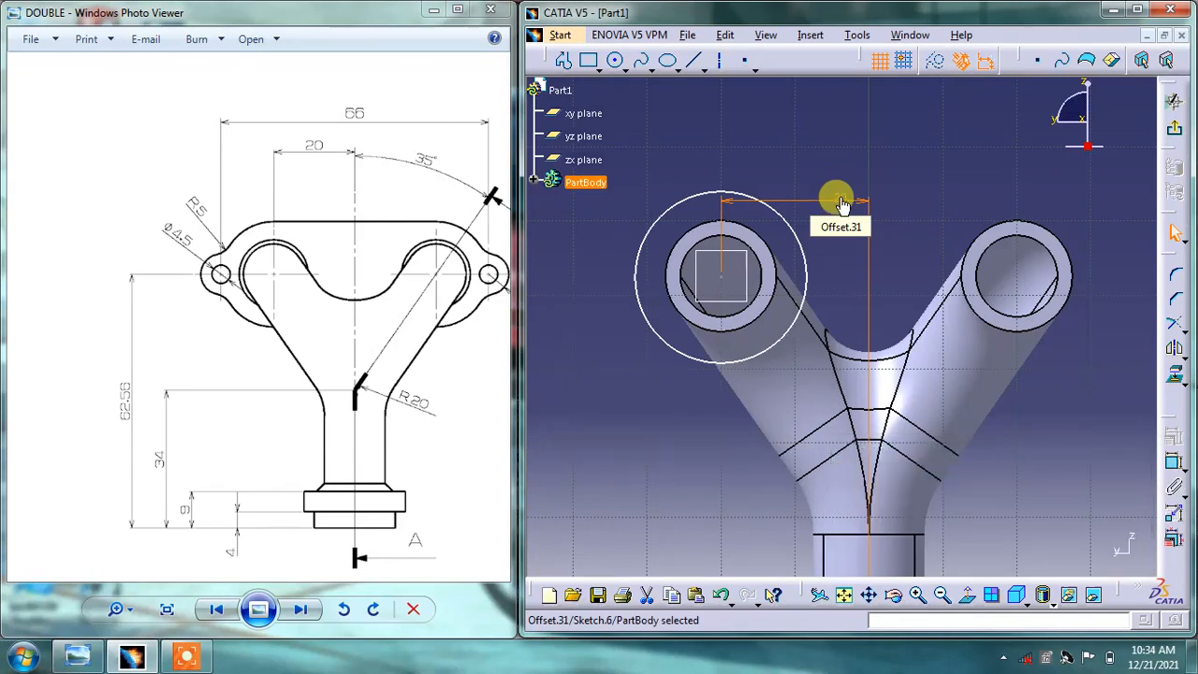
pyautogui.click(963, 179)
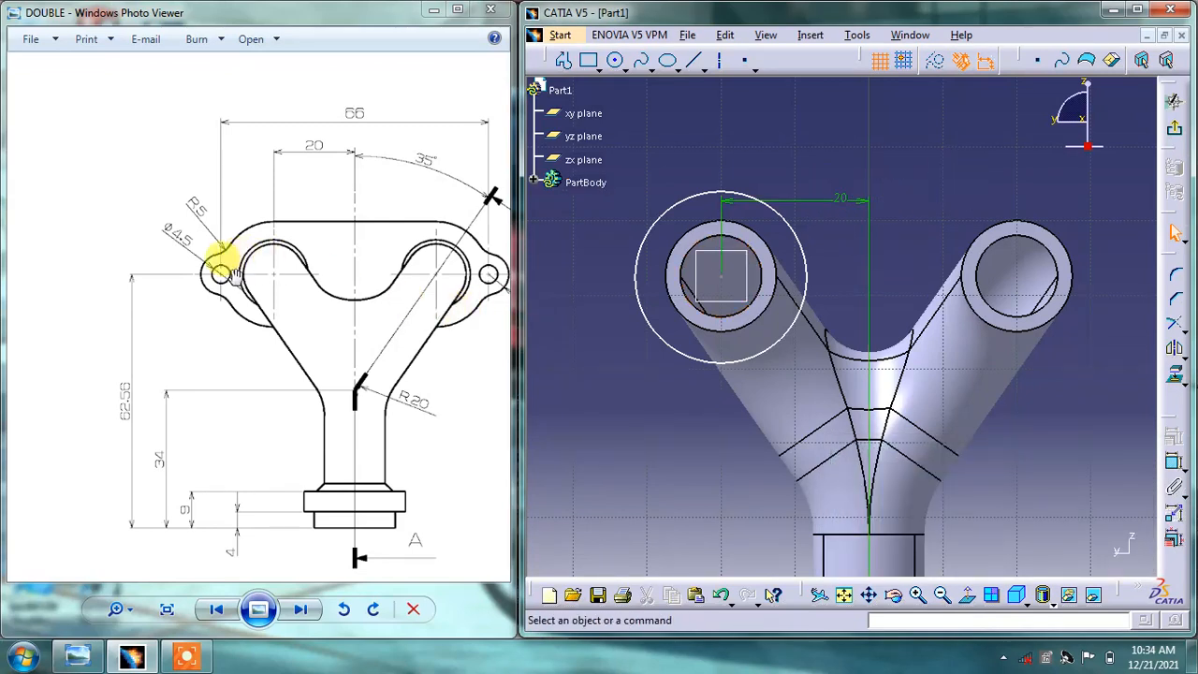
pyautogui.click(902, 257)
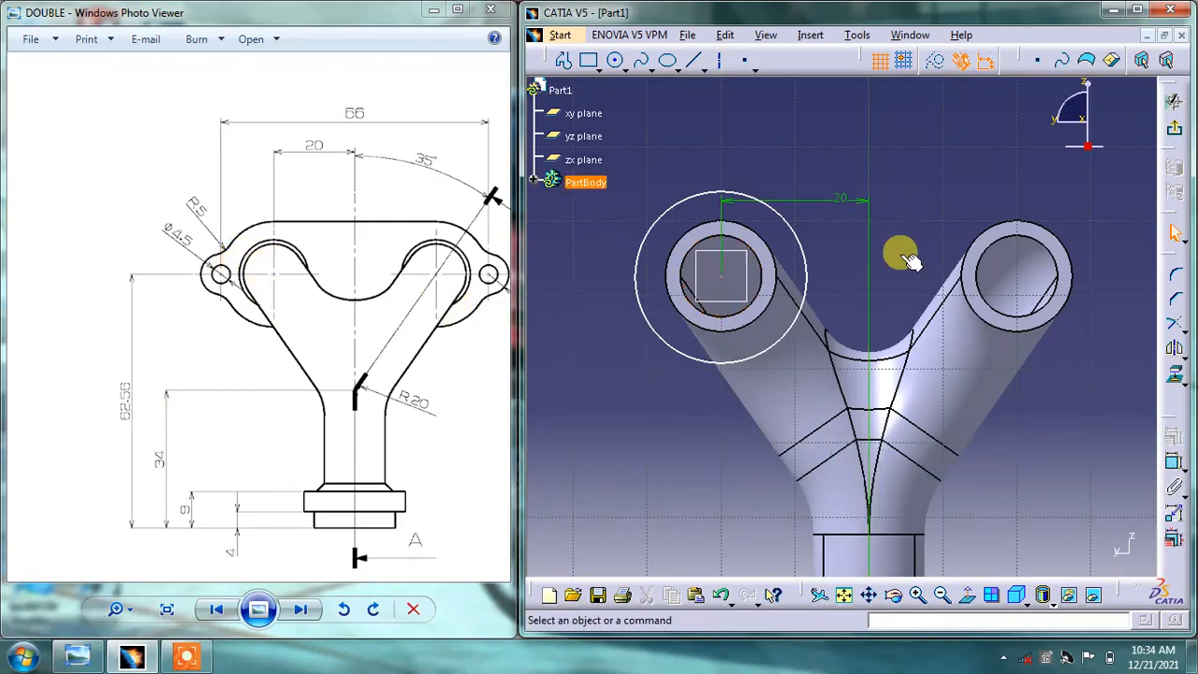
pyautogui.click(1174, 464)
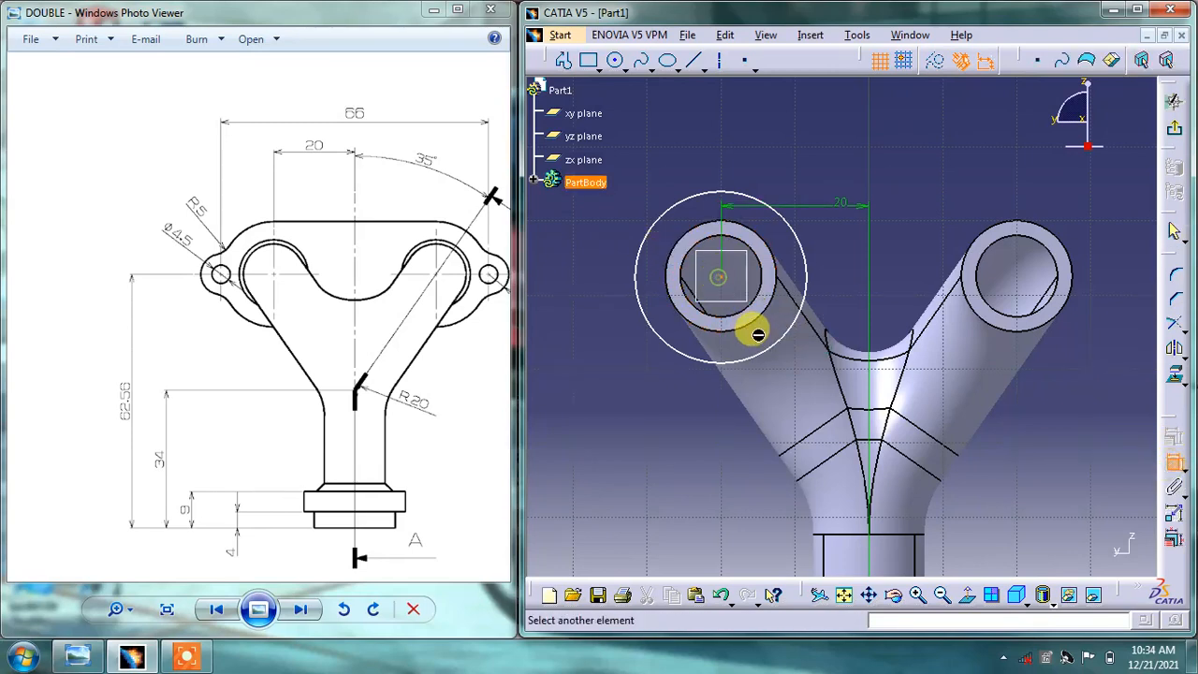
pyautogui.moveTo(755, 331); pyautogui.dragTo(758, 176, button='middle')
pyautogui.moveTo(855, 410); pyautogui.dragTo(855, 284, button='middle')
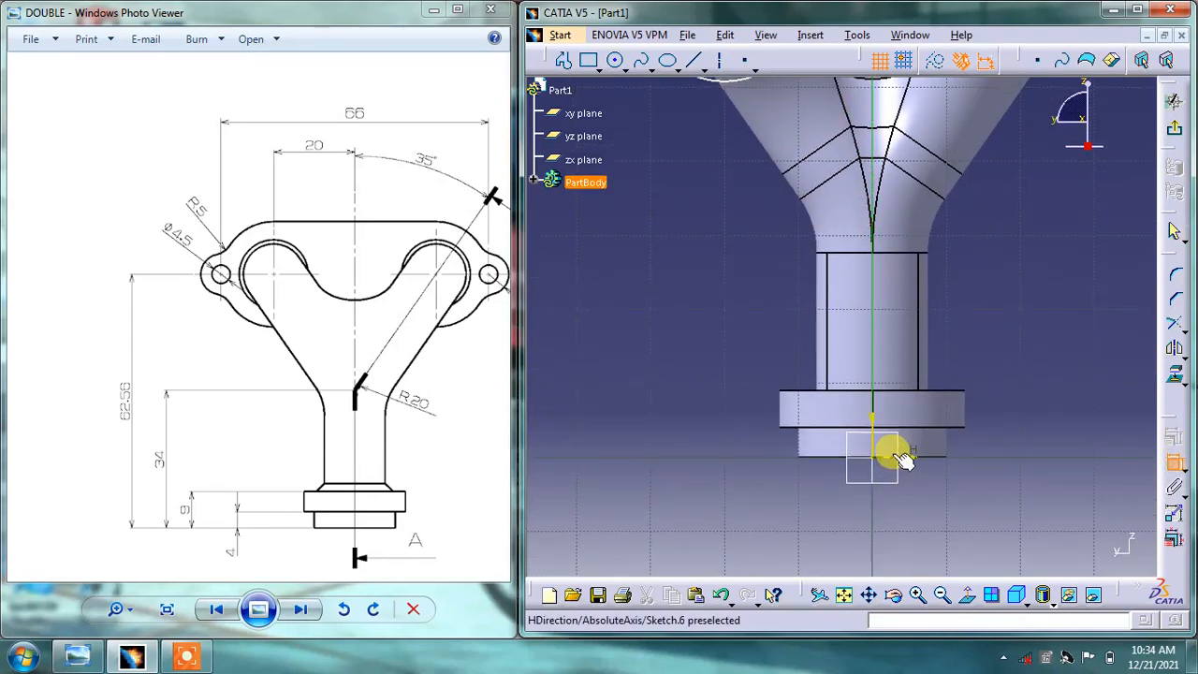
pyautogui.click(872, 444)
pyautogui.click(598, 285)
pyautogui.rightClick(733, 284)
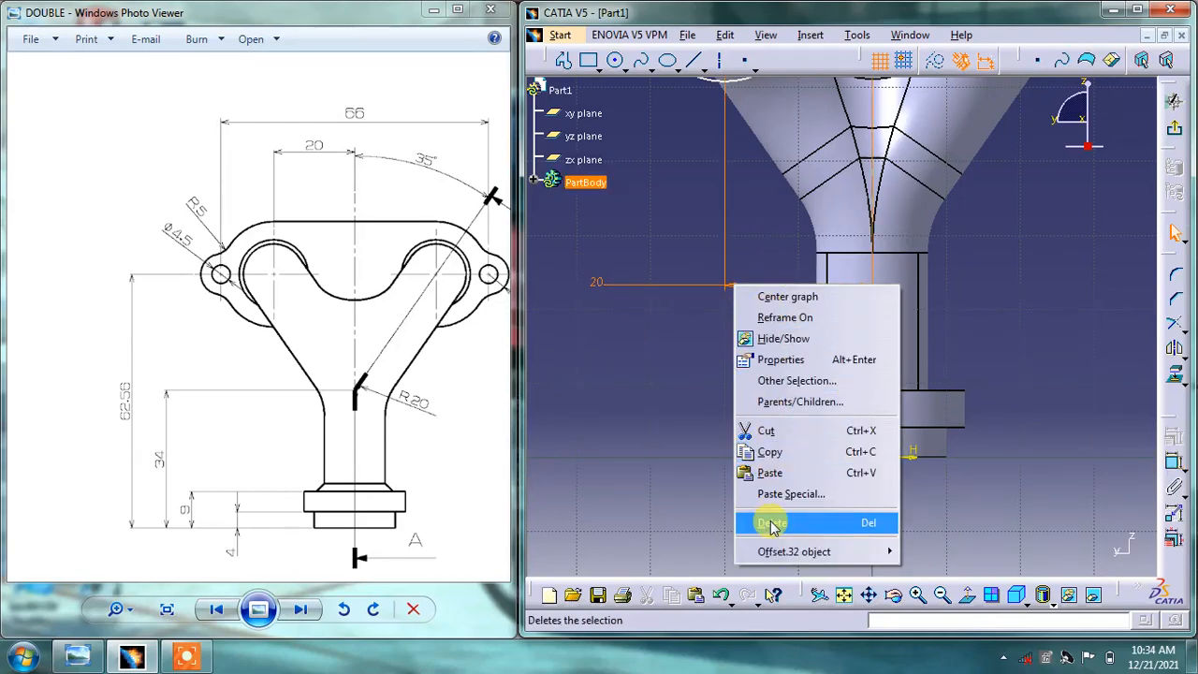
pyautogui.click(772, 526)
# - Dimension the height of the circle's centre above the horizontal sketch axis as 62.56 mm
pyautogui.moveTo(744, 275); pyautogui.dragTo(731, 412, button='middle')
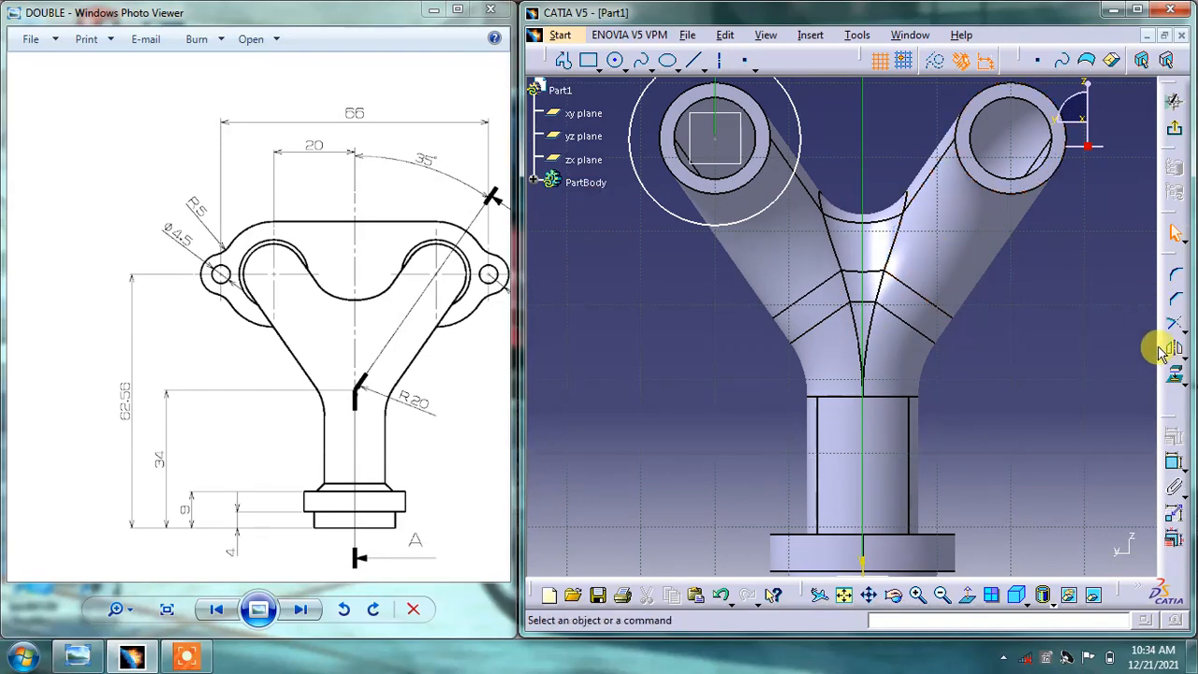
pyautogui.click(1174, 462)
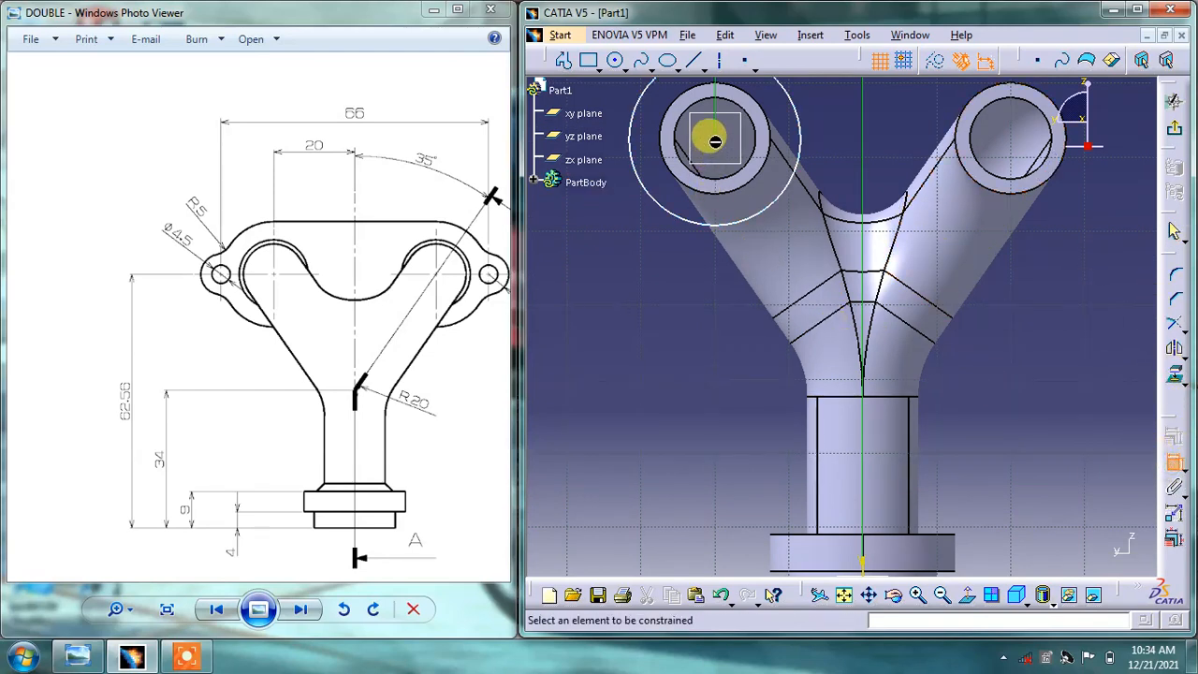
pyautogui.moveTo(760, 277); pyautogui.dragTo(724, 125, button='middle')
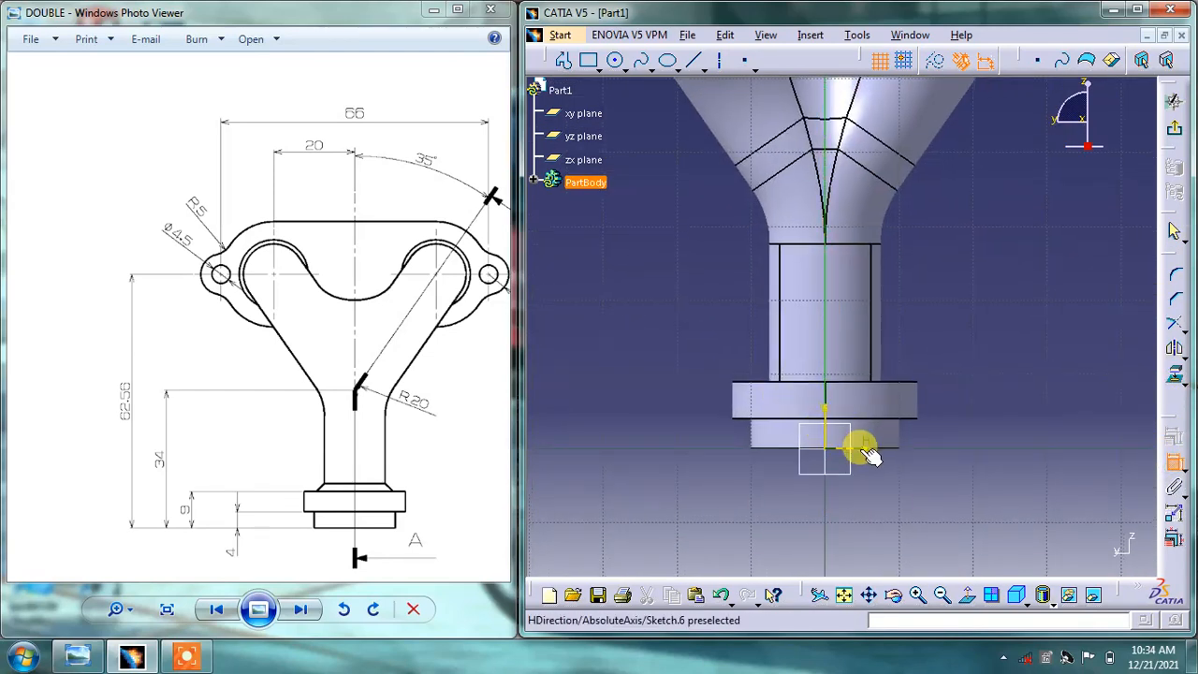
pyautogui.click(861, 449)
pyautogui.moveTo(572, 268); pyautogui.dragTo(722, 393, button='middle')
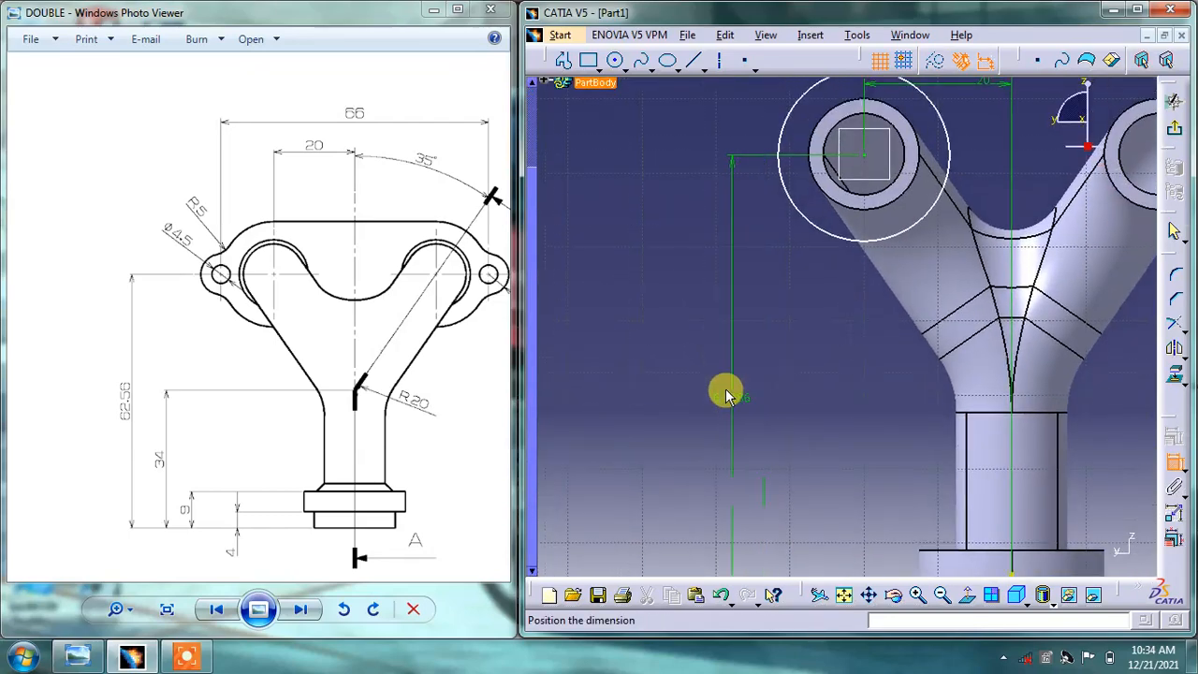
pyautogui.click(723, 390)
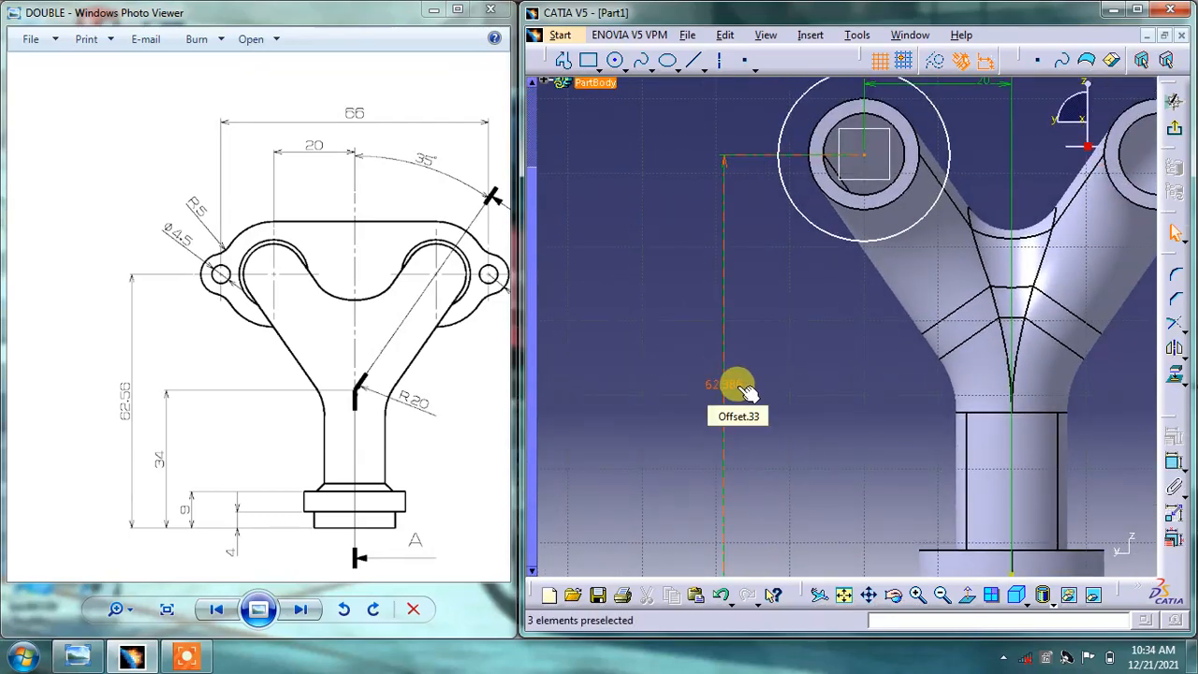
pyautogui.doubleClick(742, 389)
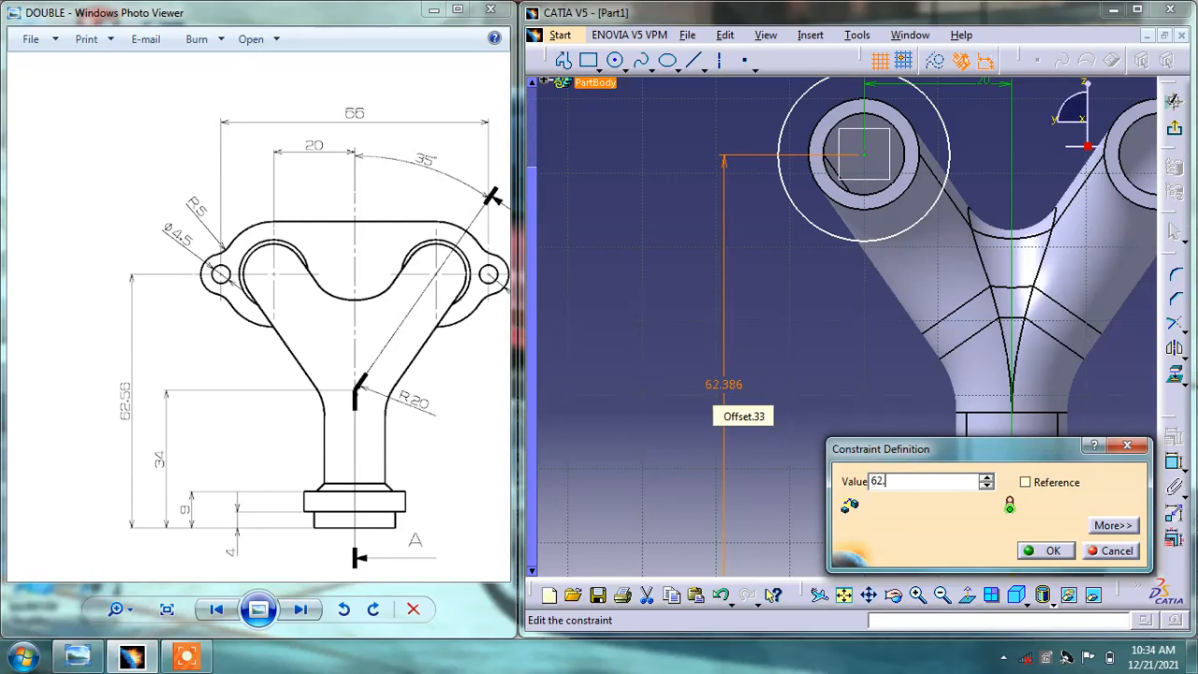
pyautogui.press('Return')
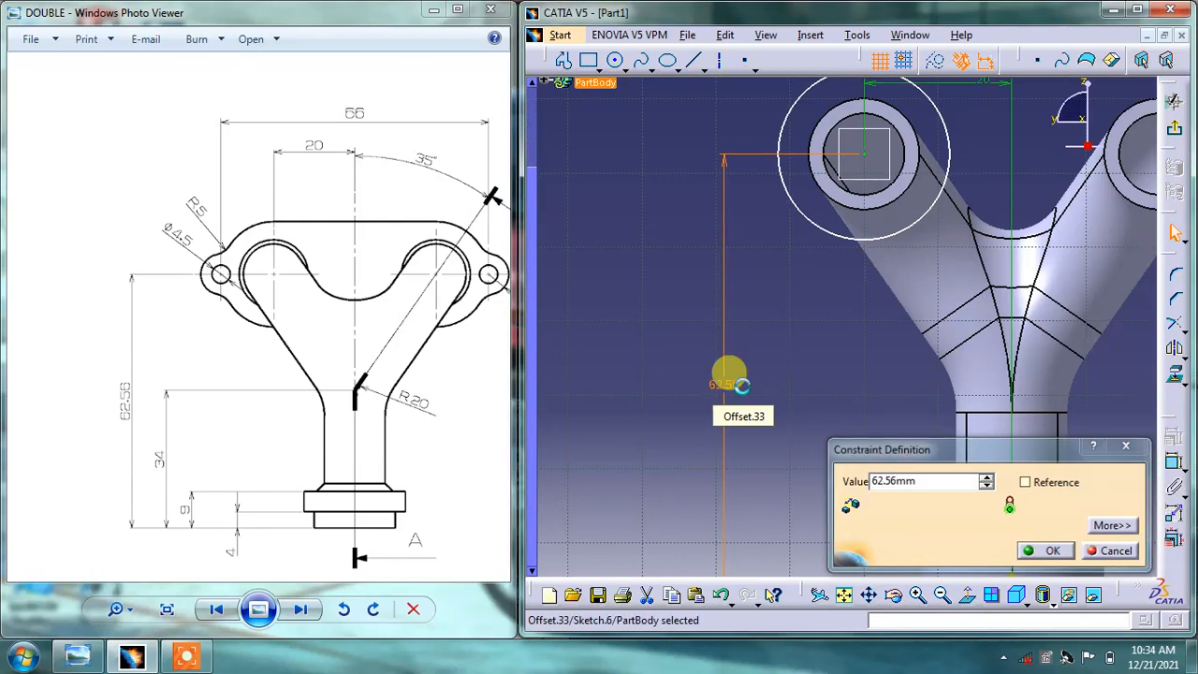
# - Dimension the diameter of the circle around the left branch end as 25 mm
pyautogui.moveTo(864, 334); pyautogui.dragTo(798, 359, button='middle')
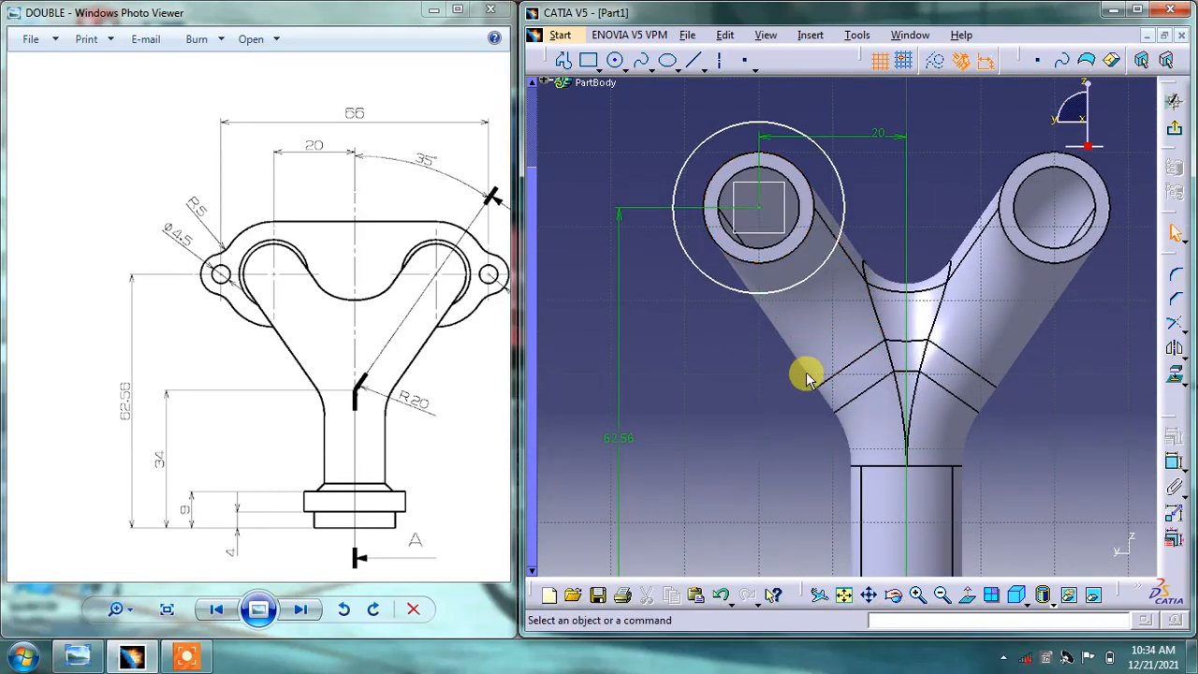
pyautogui.click(1174, 462)
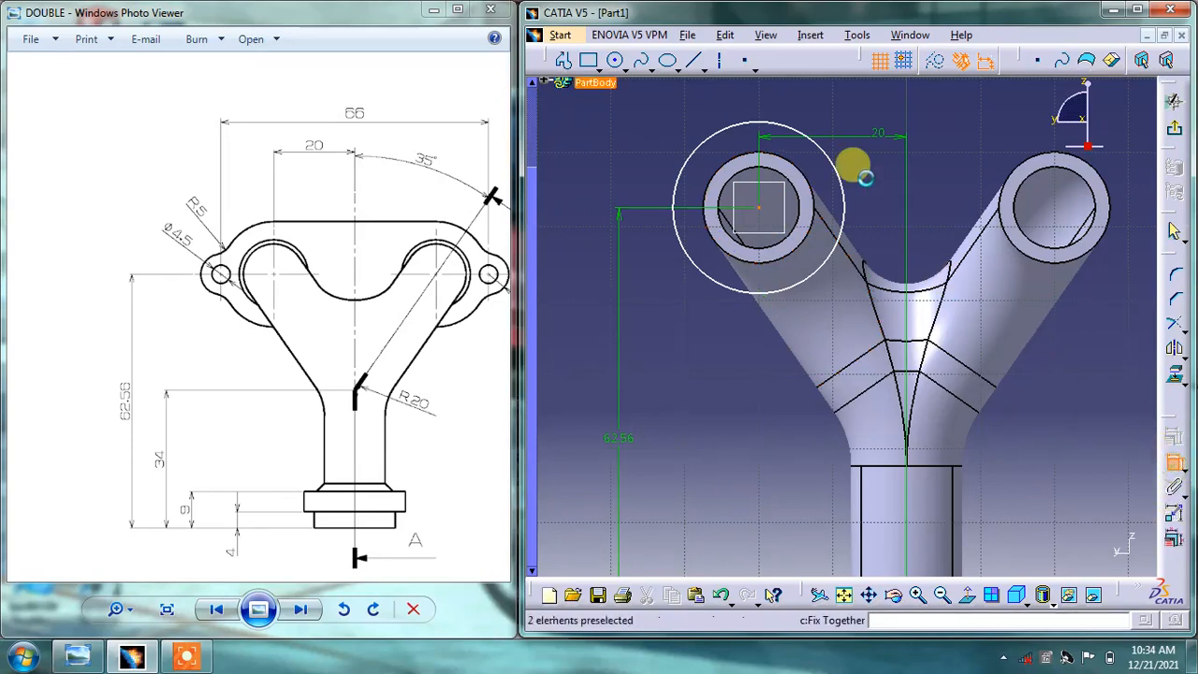
pyautogui.click(821, 152)
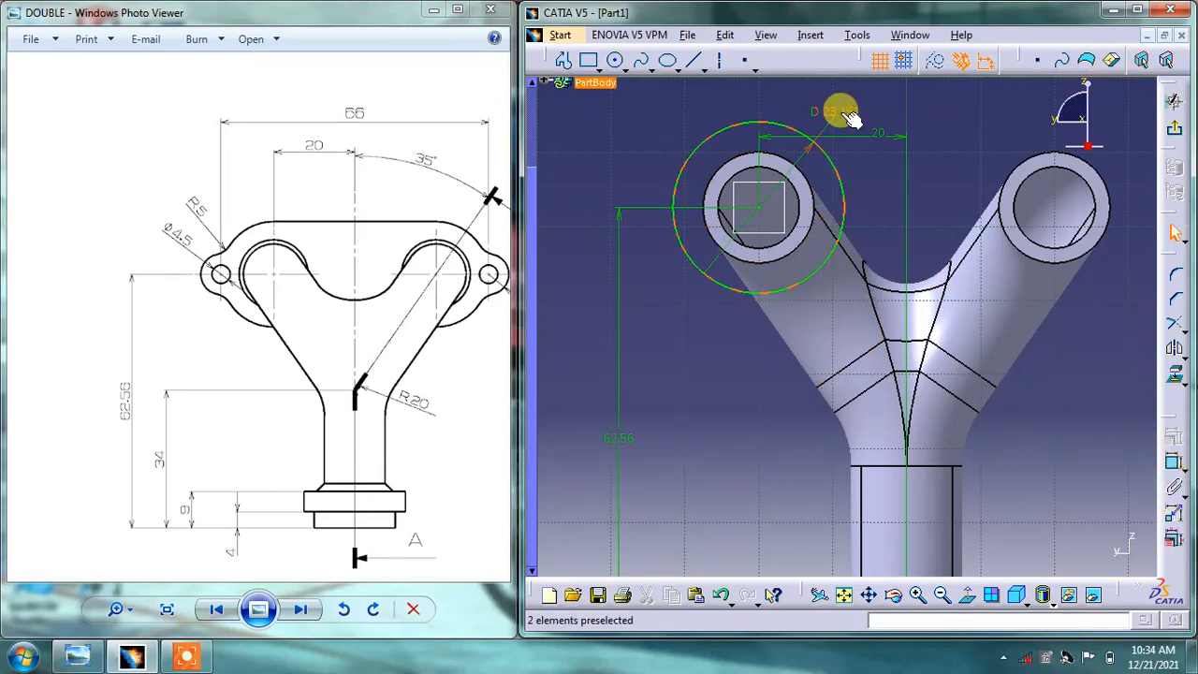
pyautogui.click(850, 117)
pyautogui.doubleClick(833, 112)
pyautogui.write('2')
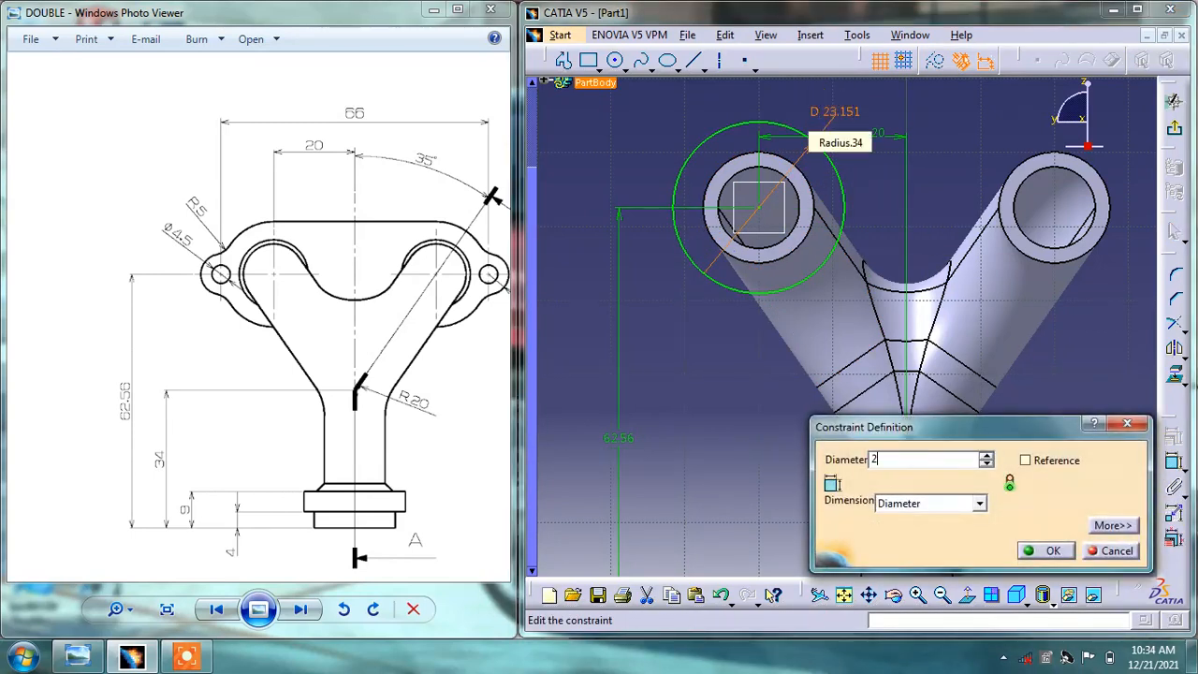
pyautogui.write('5mm')
pyautogui.press('Return')
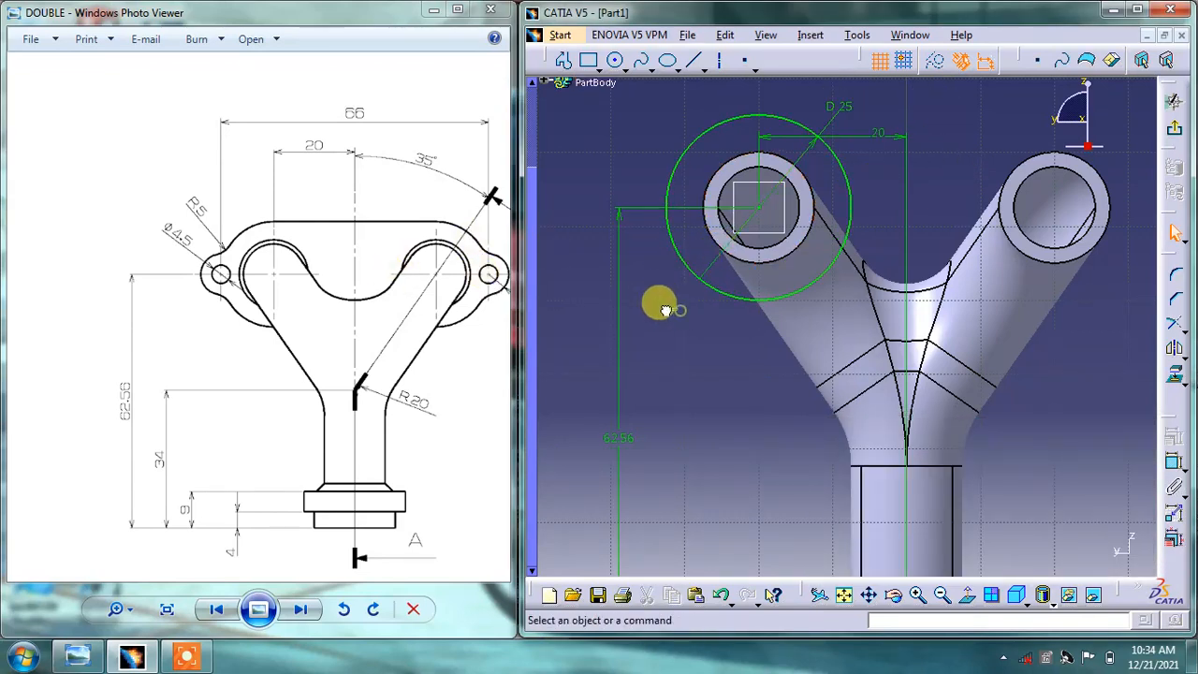
# - Sketch a smaller circle for the mounting ear, overlapping the outer side of the 25 mm circle and level with its centre
pyautogui.moveTo(770, 294)
pyautogui.mouseDown(button='middle')
pyautogui.moveTo(689, 300)
pyautogui.moveTo(717, 299)
pyautogui.mouseUp(button='middle')
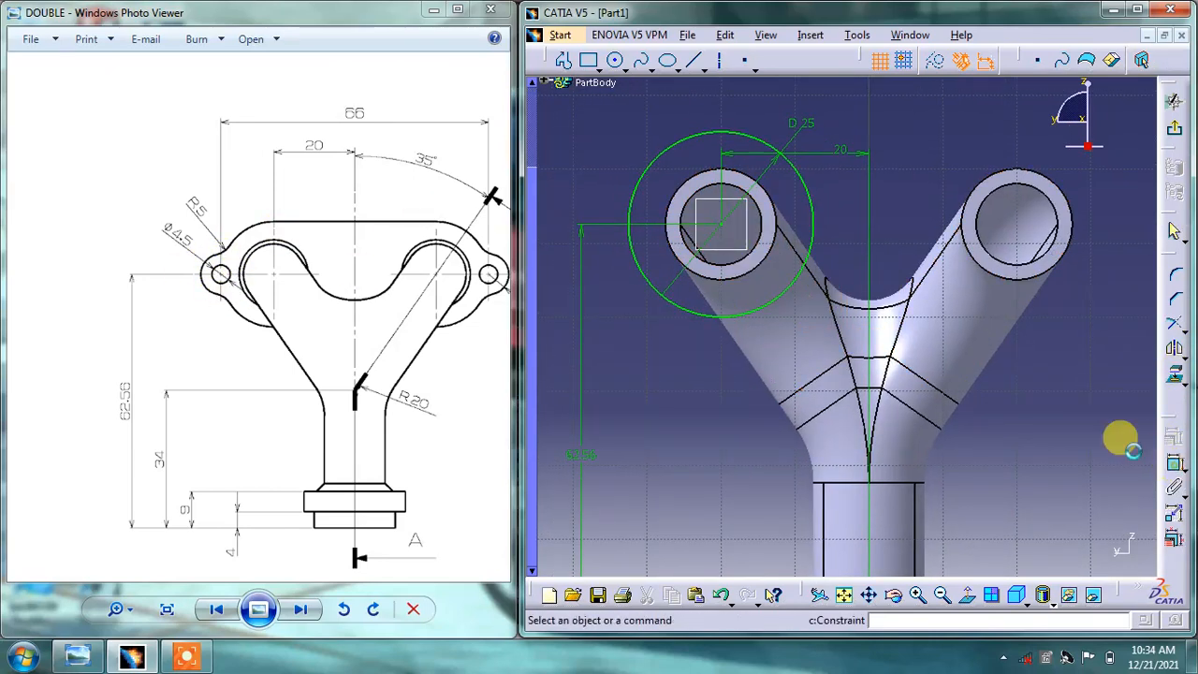
pyautogui.click(615, 60)
pyautogui.moveTo(682, 283); pyautogui.dragTo(766, 252, button='middle')
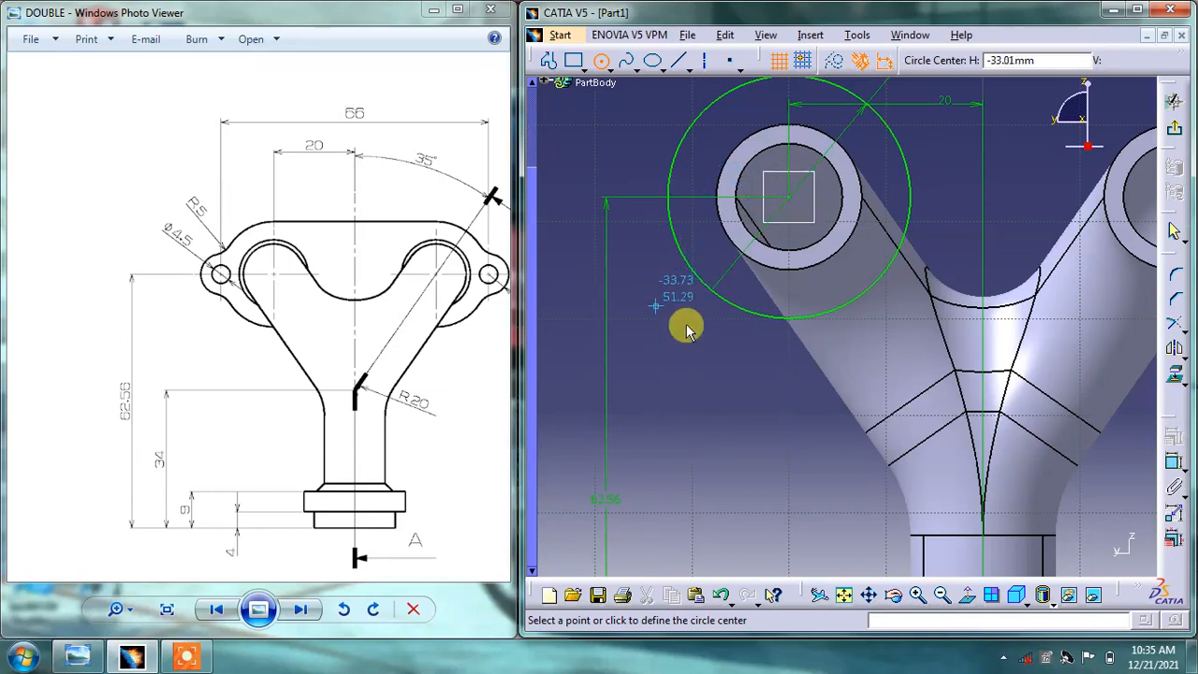
pyautogui.click(698, 198)
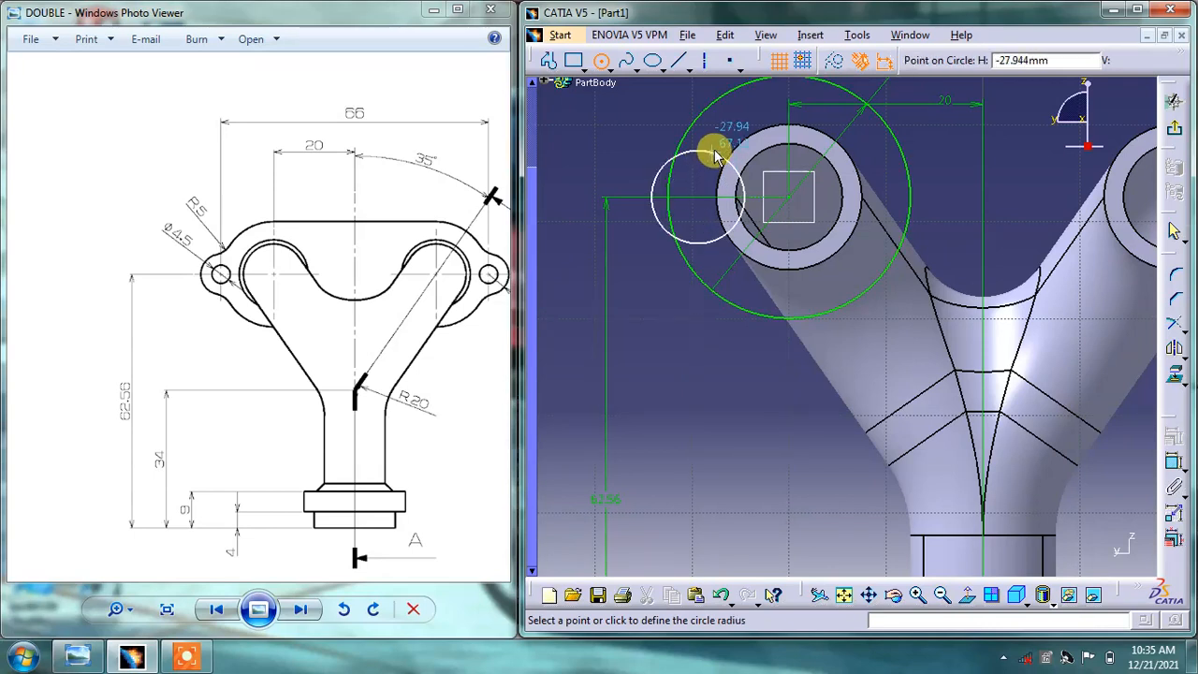
pyautogui.click(709, 154)
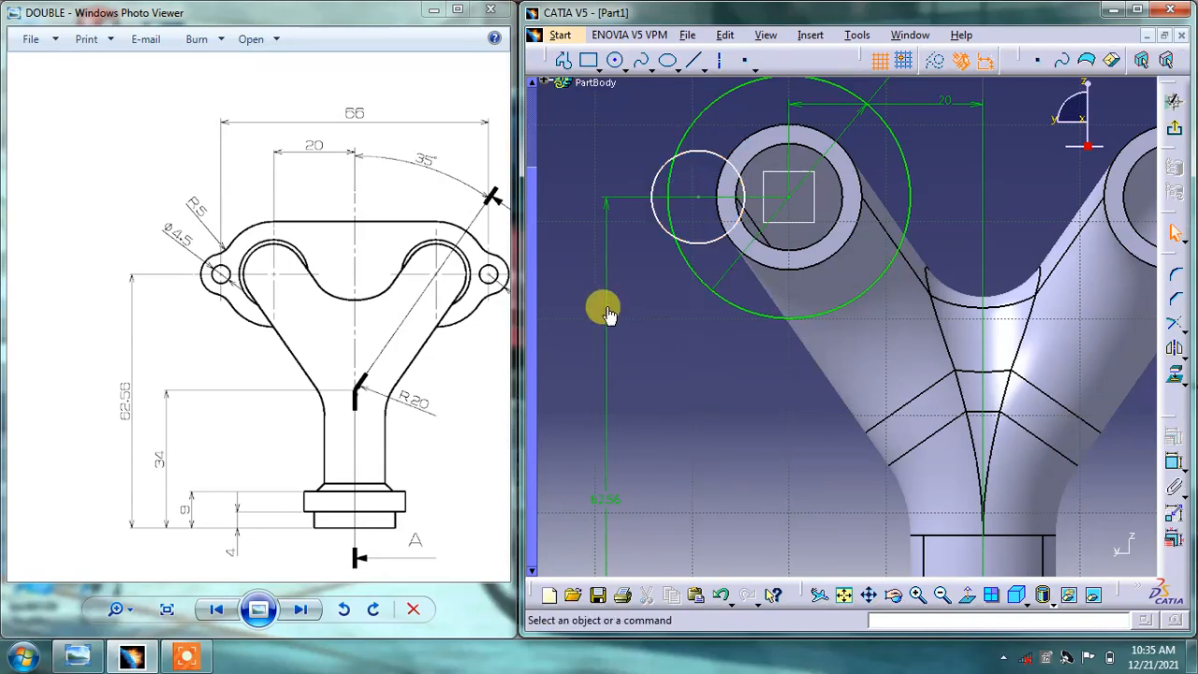
# - Move the 62.56 mm height dimension clear of the ear circle and check the ear dimensions in the reference drawing
pyautogui.moveTo(600, 297)
pyautogui.mouseDown()
pyautogui.moveTo(768, 321)
pyautogui.moveTo(815, 357)
pyautogui.mouseUp()
pyautogui.click(697, 418)
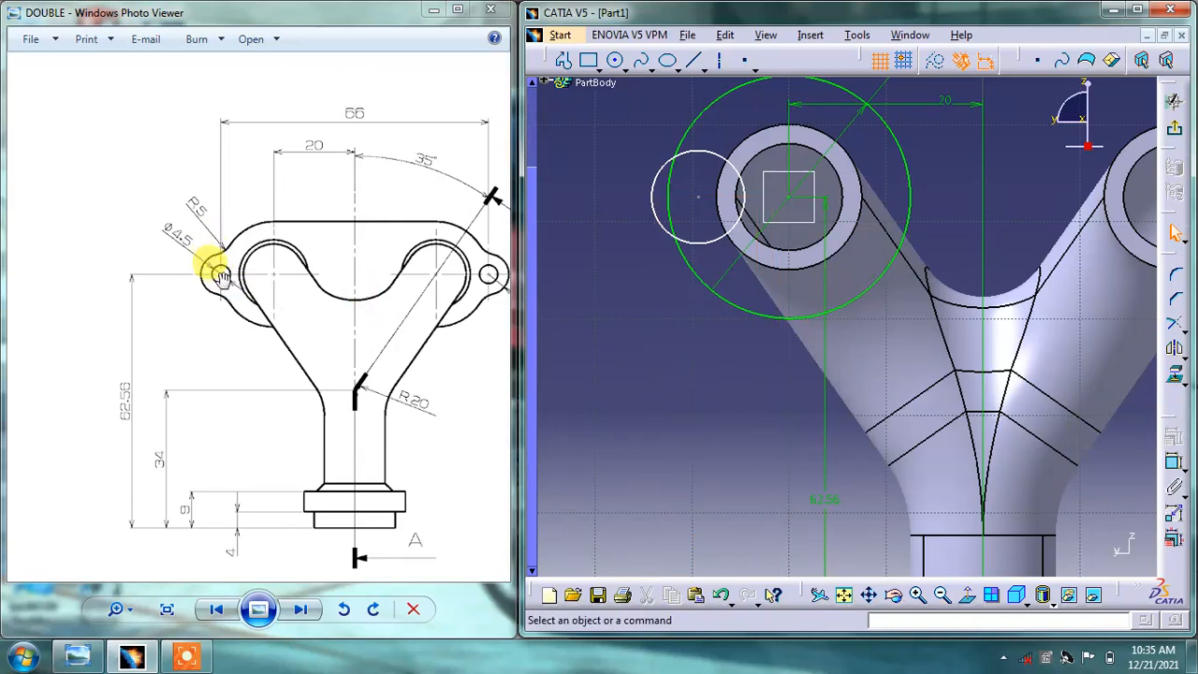
pyautogui.moveTo(349, 350); pyautogui.dragTo(308, 342)
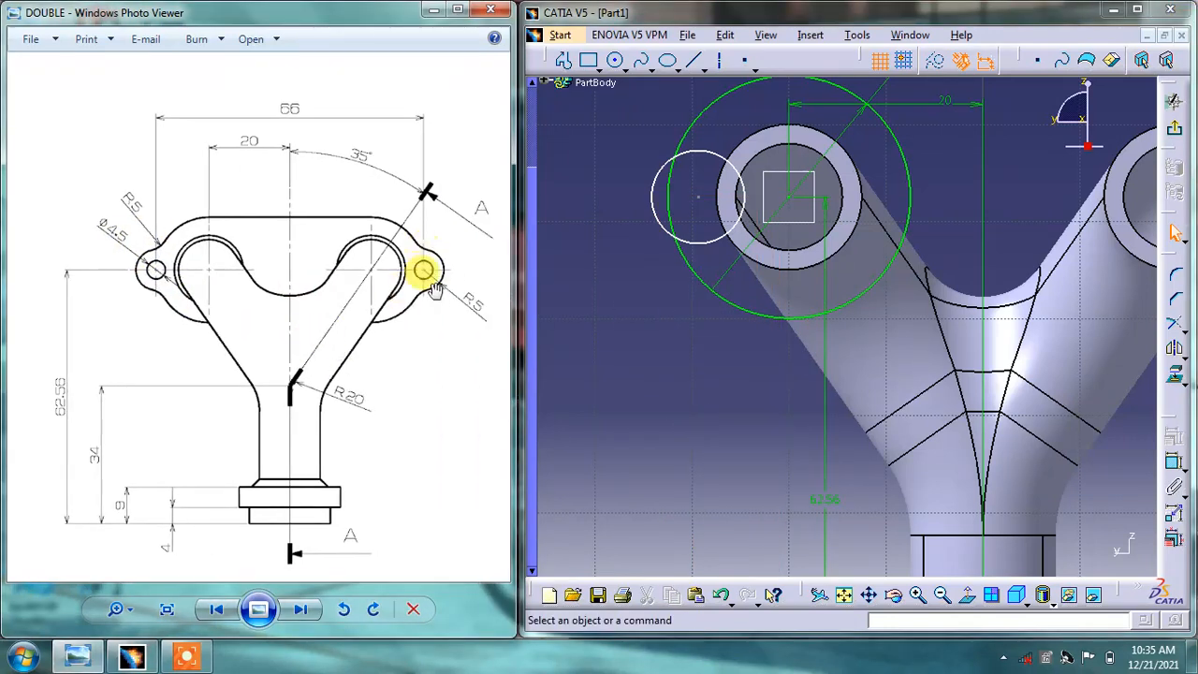
# - Dimension the ear circle's diameter as 10 mm
pyautogui.click(1174, 461)
pyautogui.click(650, 204)
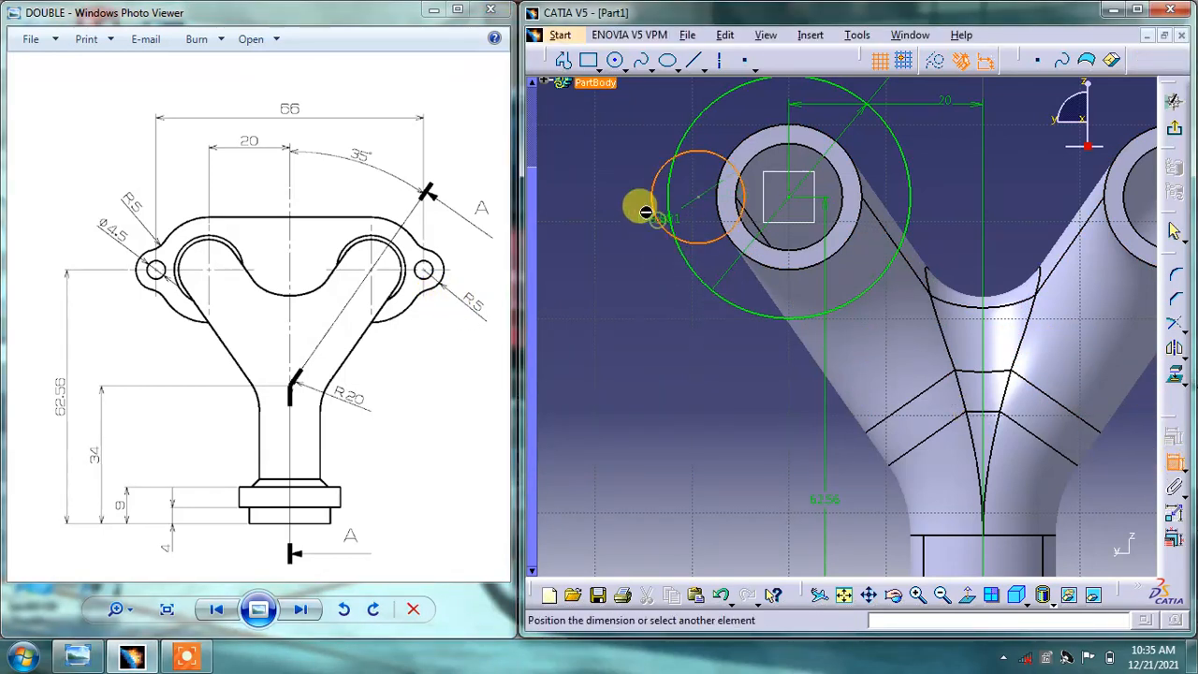
pyautogui.click(577, 185)
pyautogui.doubleClick(605, 168)
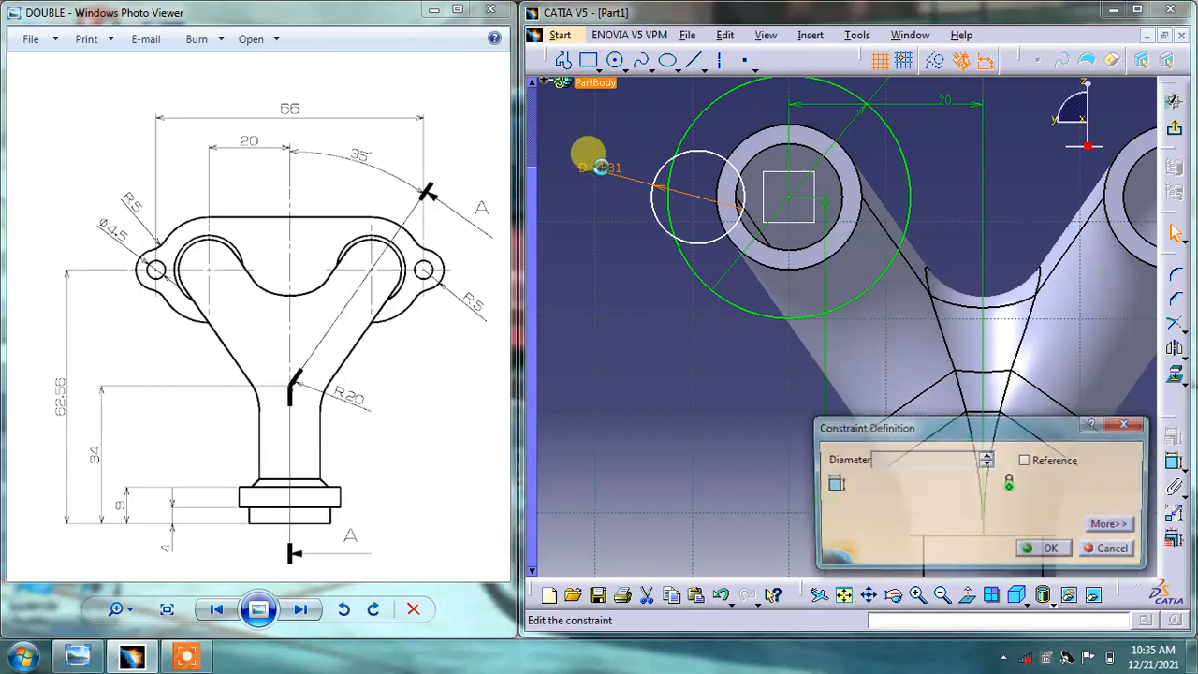
pyautogui.write('2')
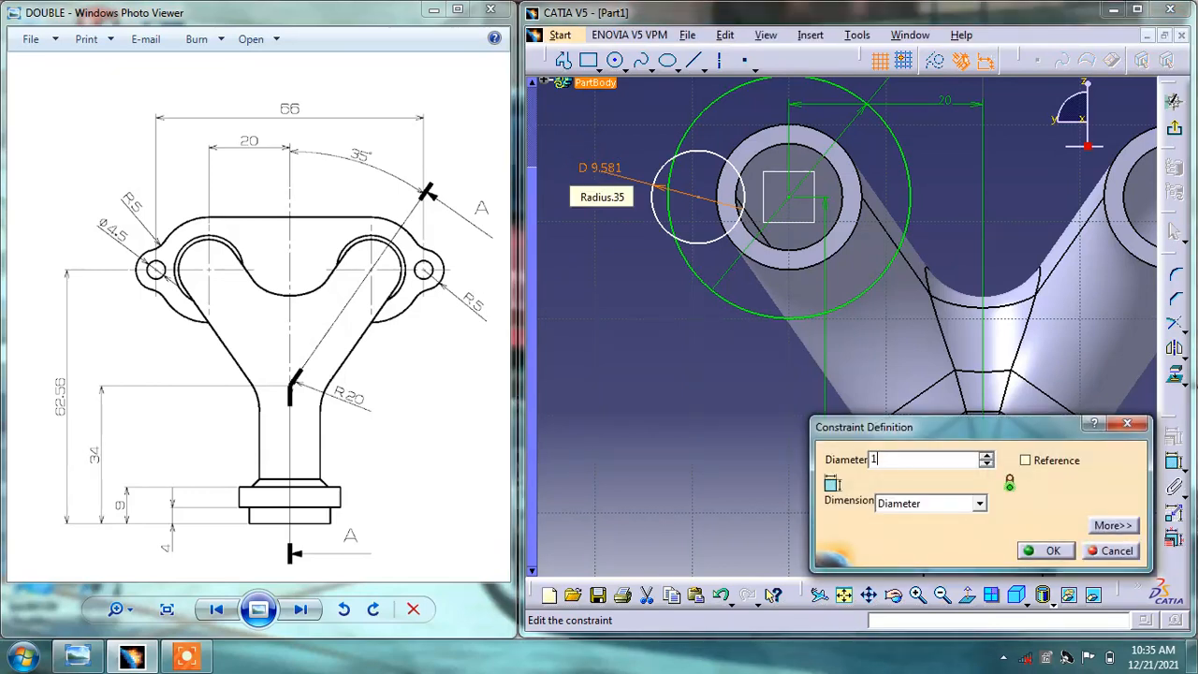
pyautogui.write('0')
pyautogui.press('Return')
pyautogui.click(633, 447)
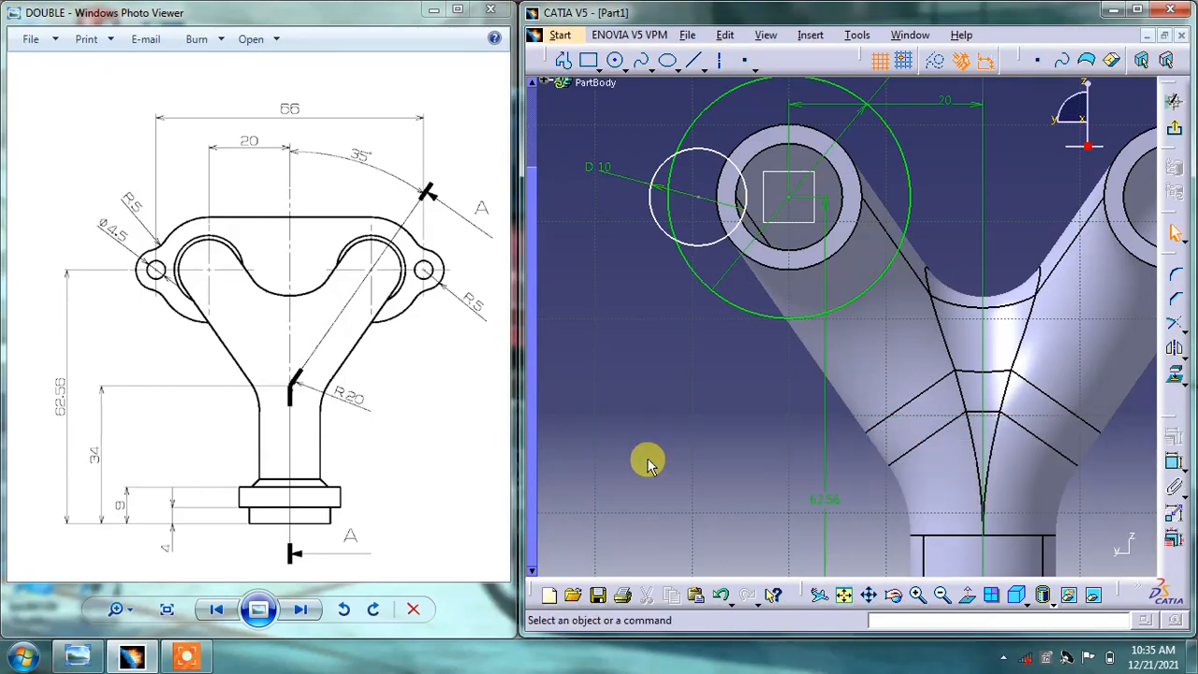
# - Dimension the horizontal distance from the ear circle's centre to the vertical sketch axis as 33 mm
pyautogui.moveTo(834, 350); pyautogui.dragTo(812, 433, button='middle')
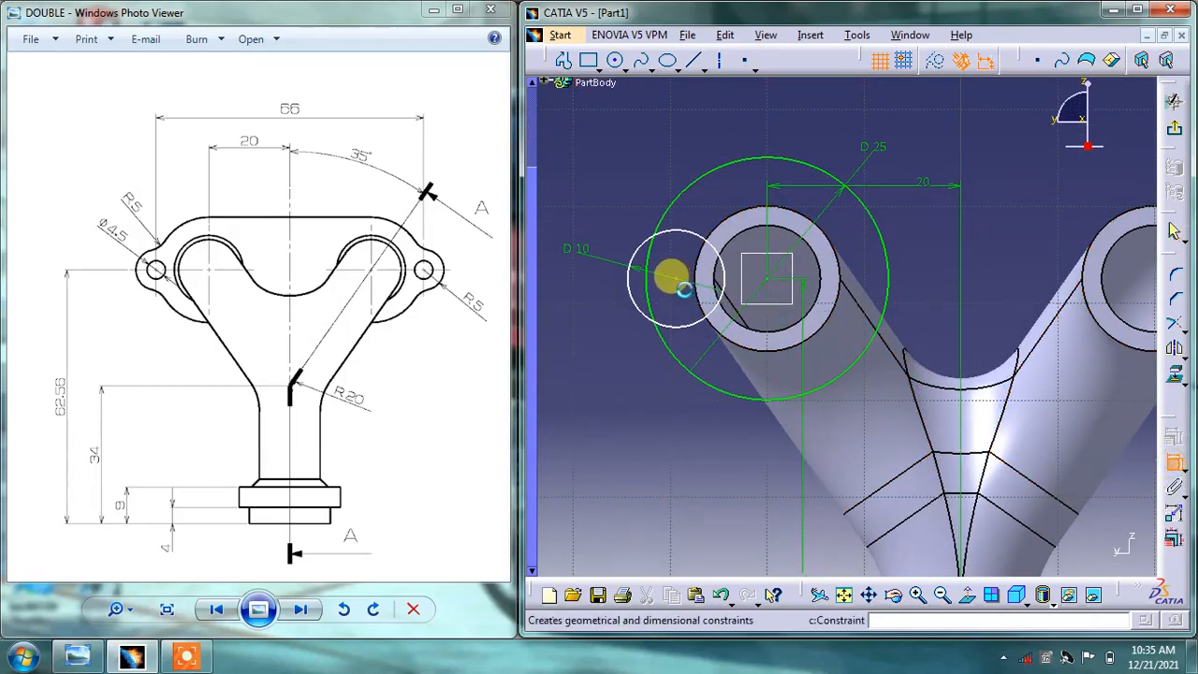
pyautogui.moveTo(799, 297)
pyautogui.mouseDown(button='middle')
pyautogui.moveTo(776, 85)
pyautogui.moveTo(796, 11)
pyautogui.mouseUp(button='middle')
pyautogui.moveTo(949, 304); pyautogui.dragTo(946, 251, button='middle')
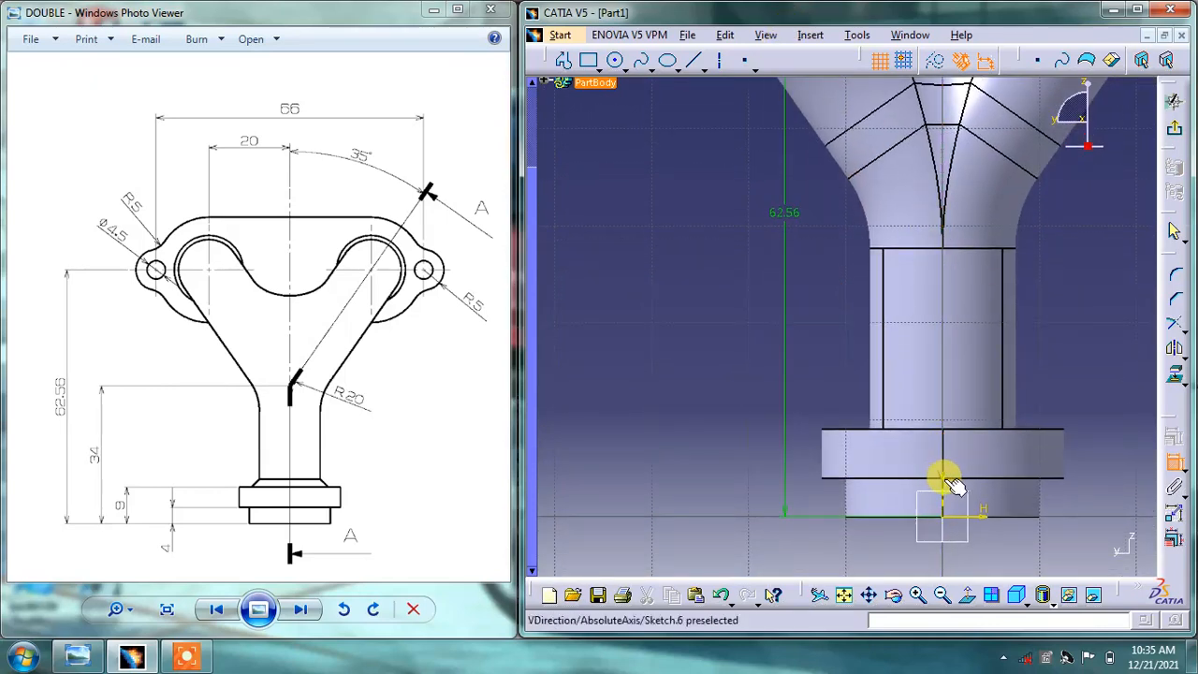
pyautogui.click(942, 482)
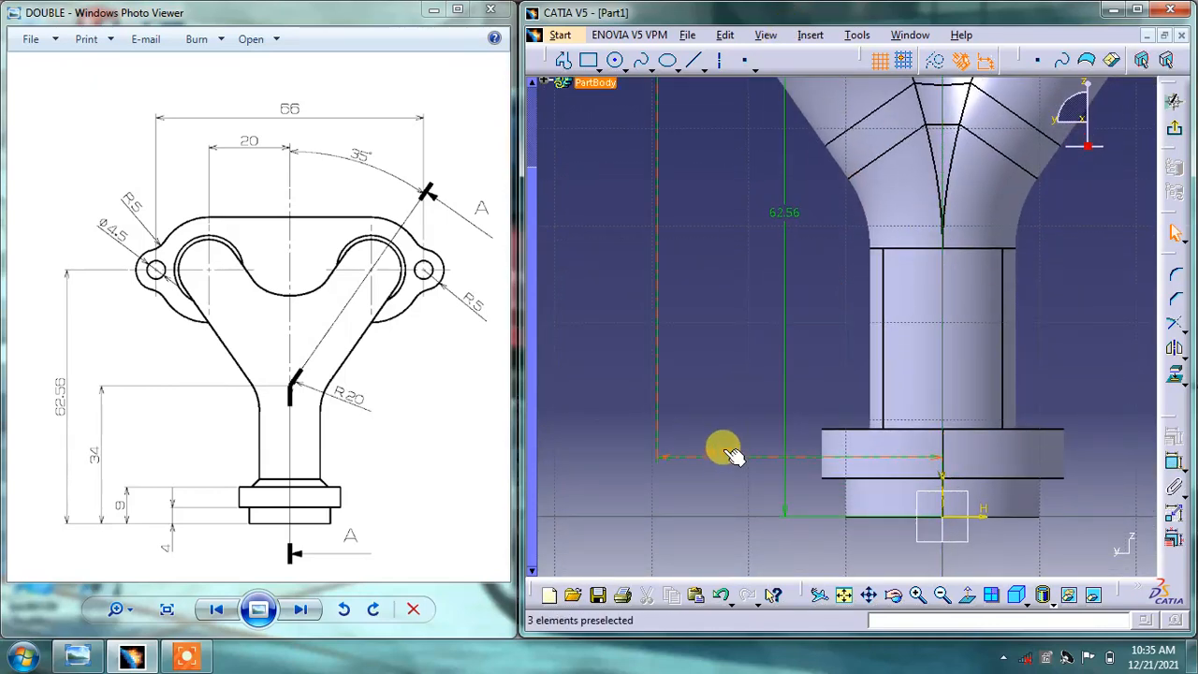
pyautogui.doubleClick(722, 449)
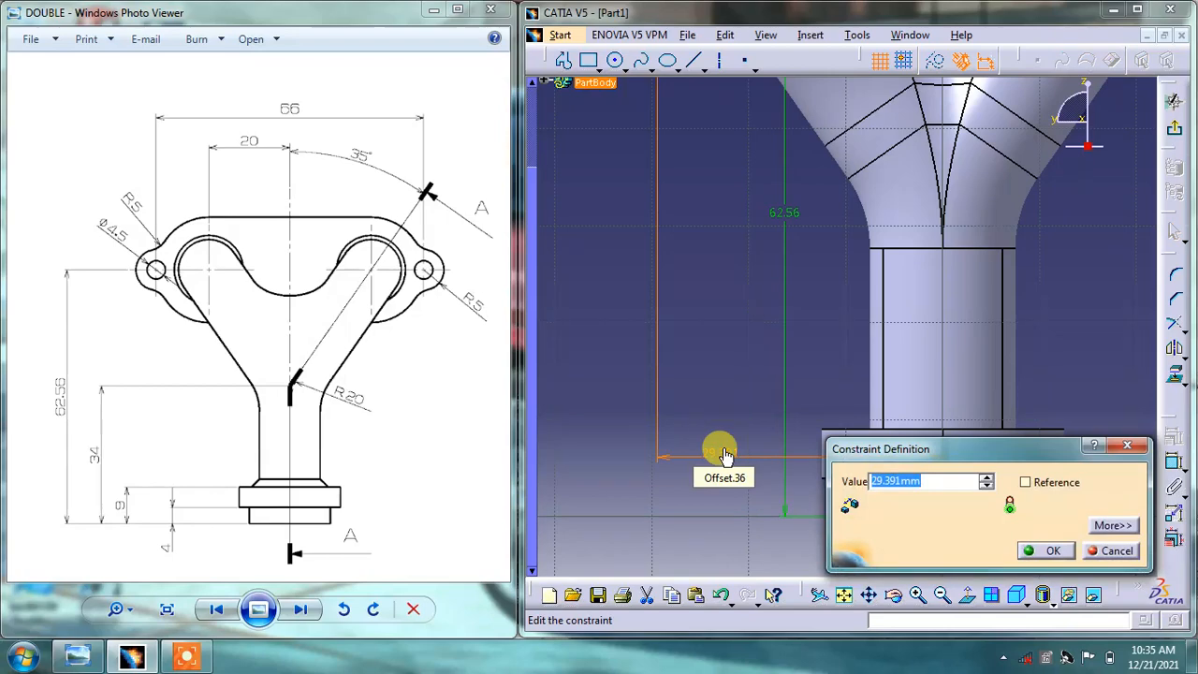
pyautogui.press('Return')
pyautogui.click(681, 329)
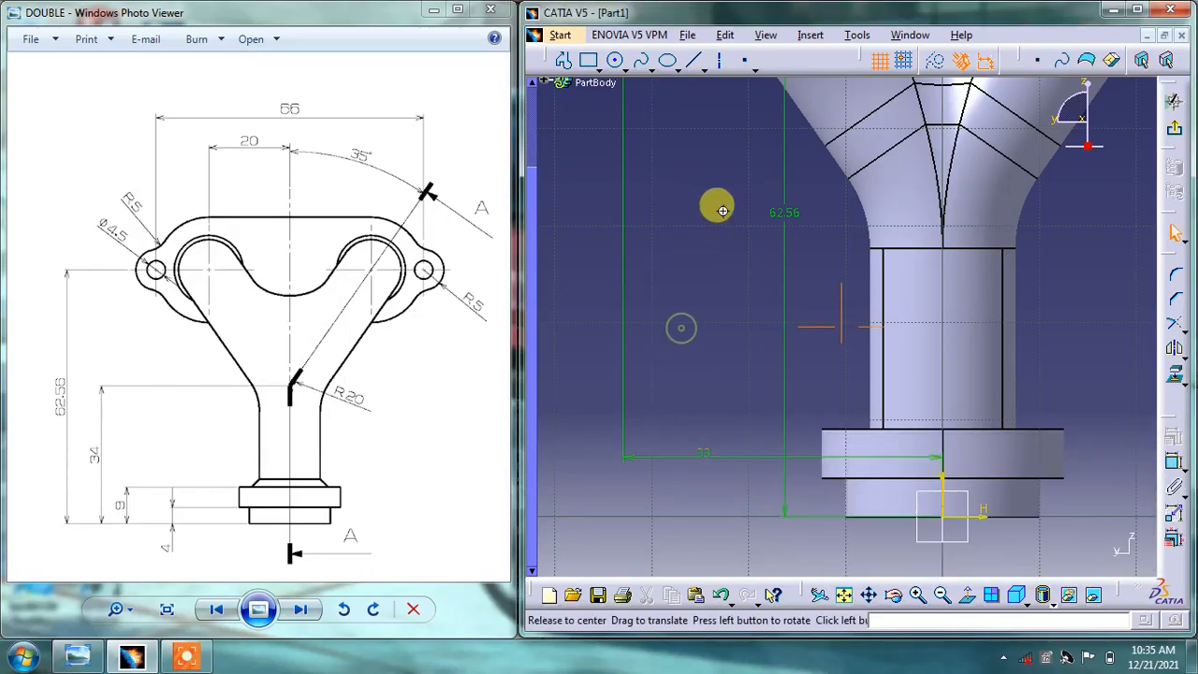
pyautogui.moveTo(721, 204); pyautogui.dragTo(785, 541, button='middle')
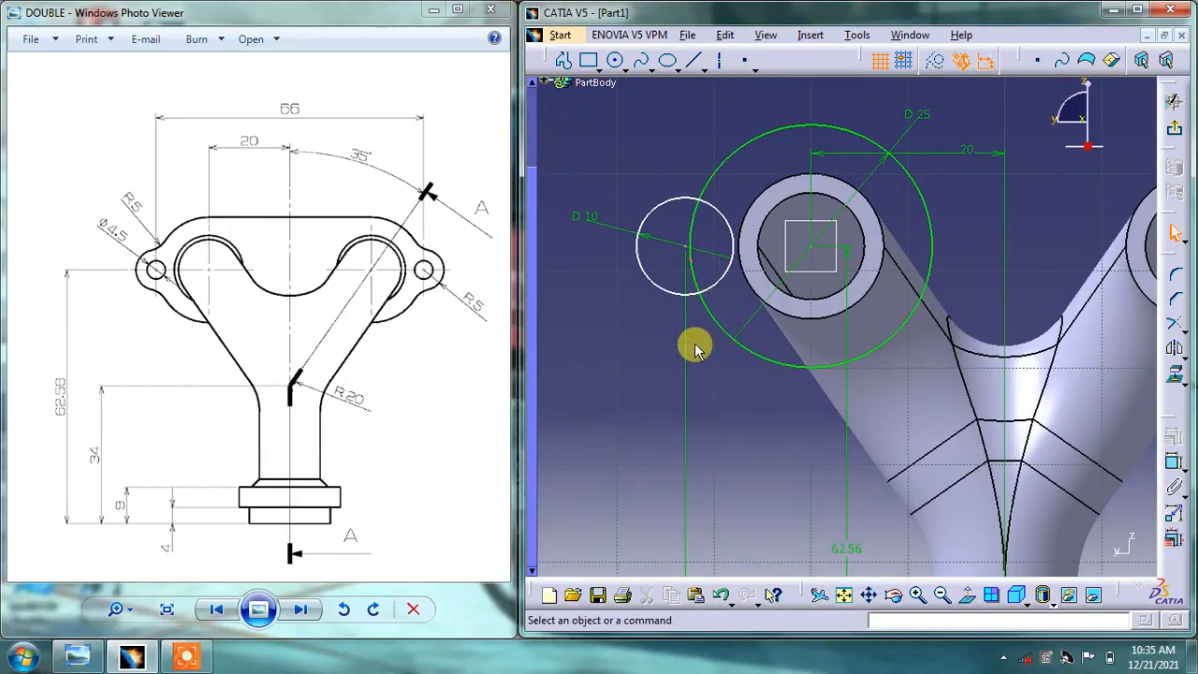
pyautogui.moveTo(698, 382); pyautogui.dragTo(690, 347, button='middle')
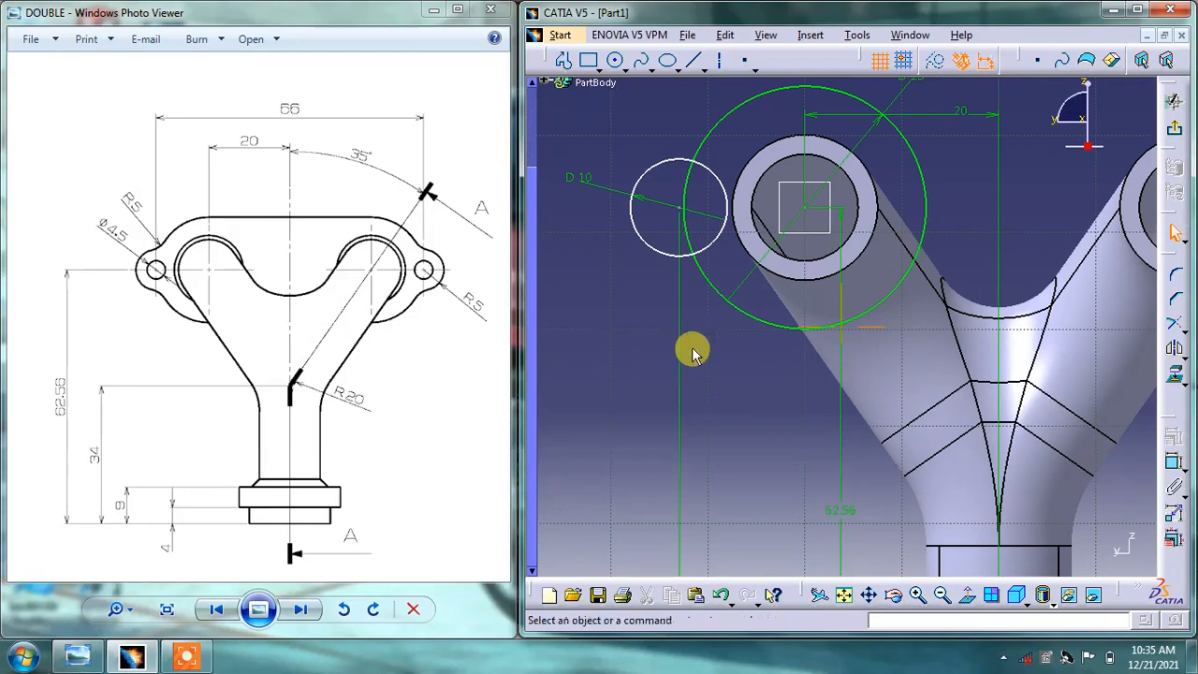
pyautogui.click(1174, 465)
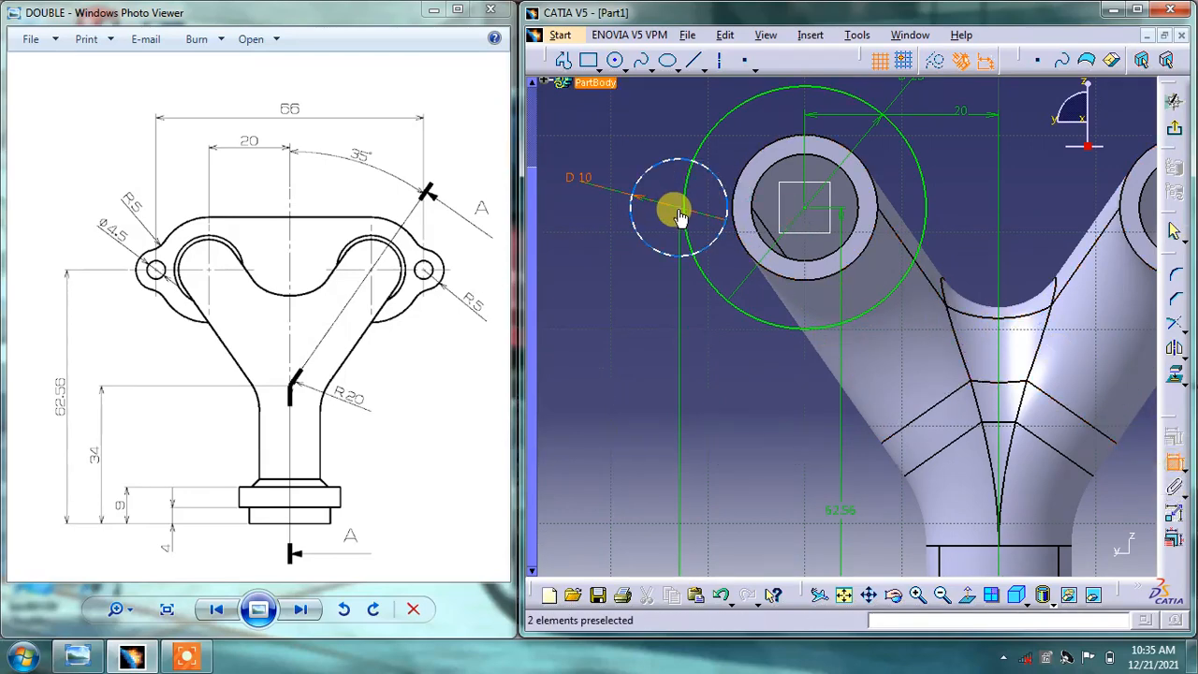
pyautogui.moveTo(681, 208)
pyautogui.mouseDown(button='middle')
pyautogui.moveTo(717, 214)
pyautogui.moveTo(736, 329)
pyautogui.moveTo(800, 260)
pyautogui.mouseUp(button='middle')
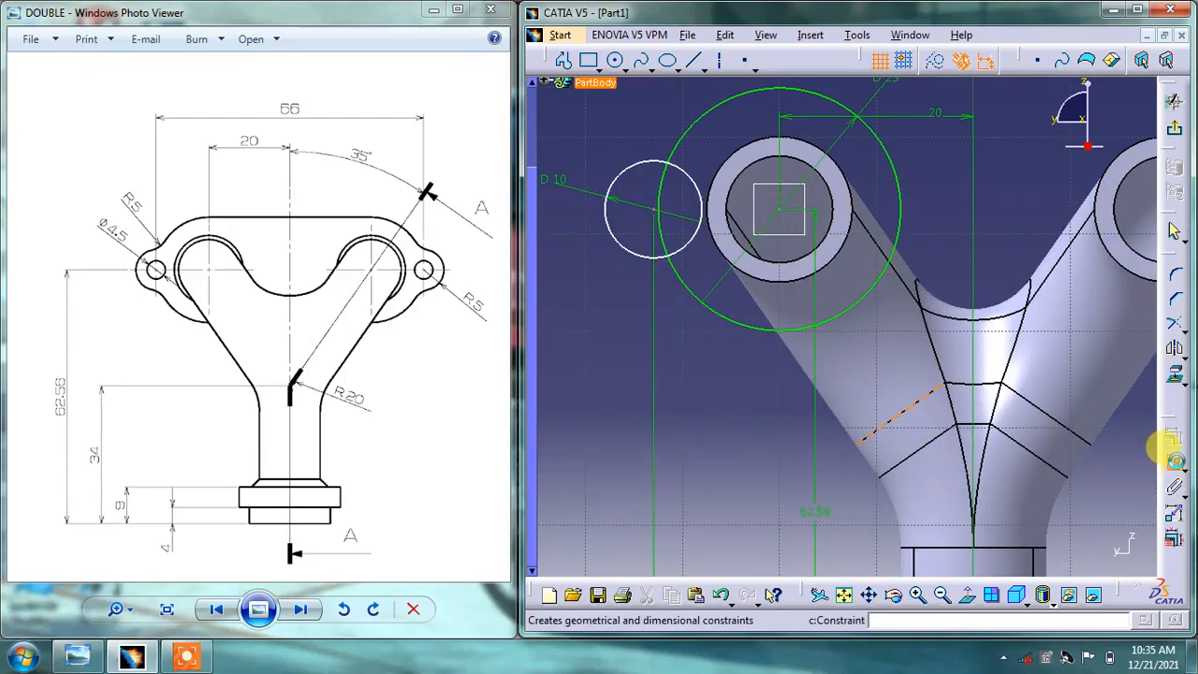
pyautogui.click(1175, 462)
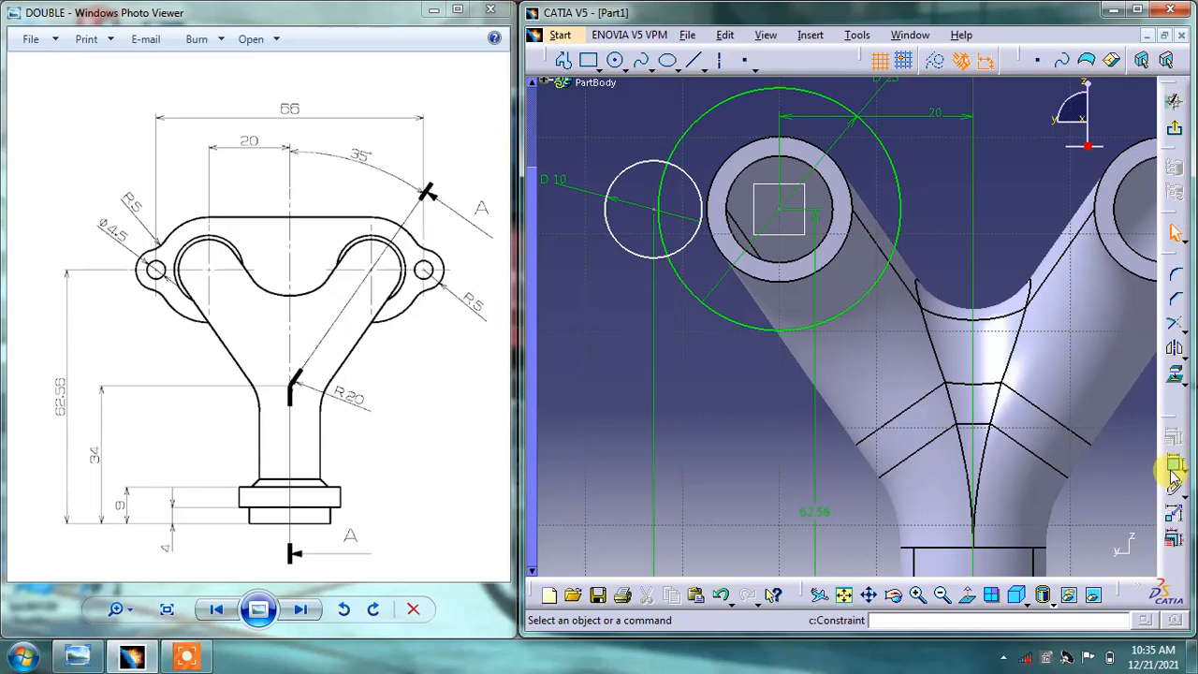
pyautogui.click(653, 208)
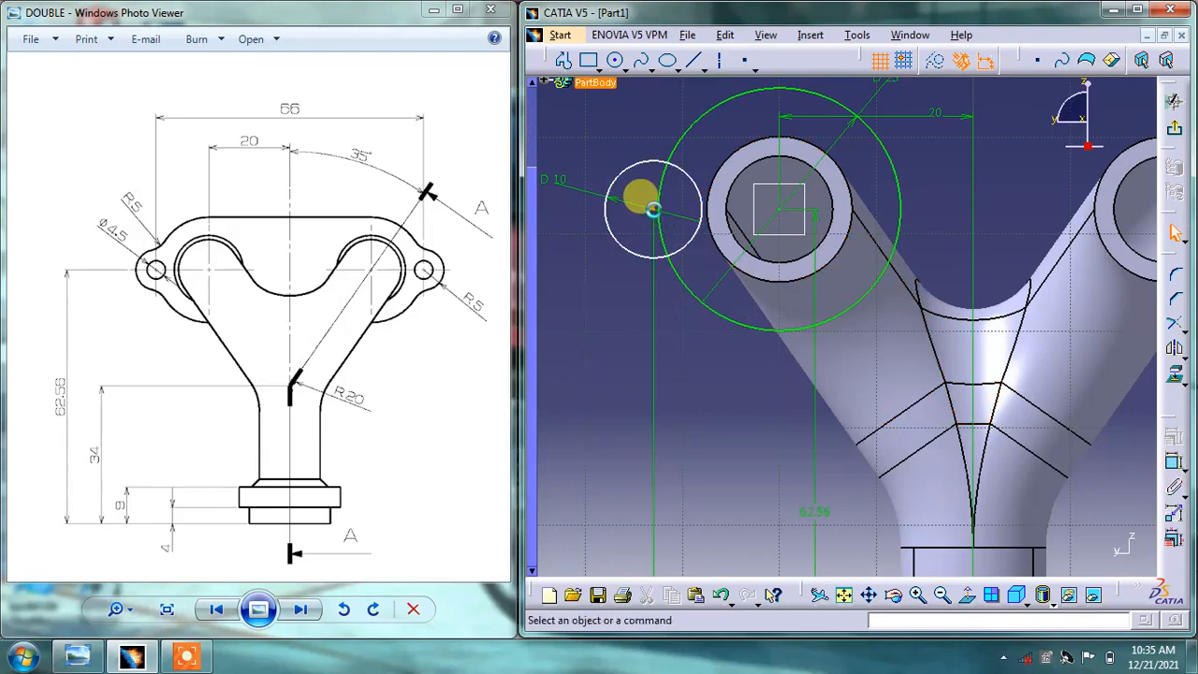
pyautogui.keyDown('ctrl'); pyautogui.click(780, 208); pyautogui.keyUp('ctrl')
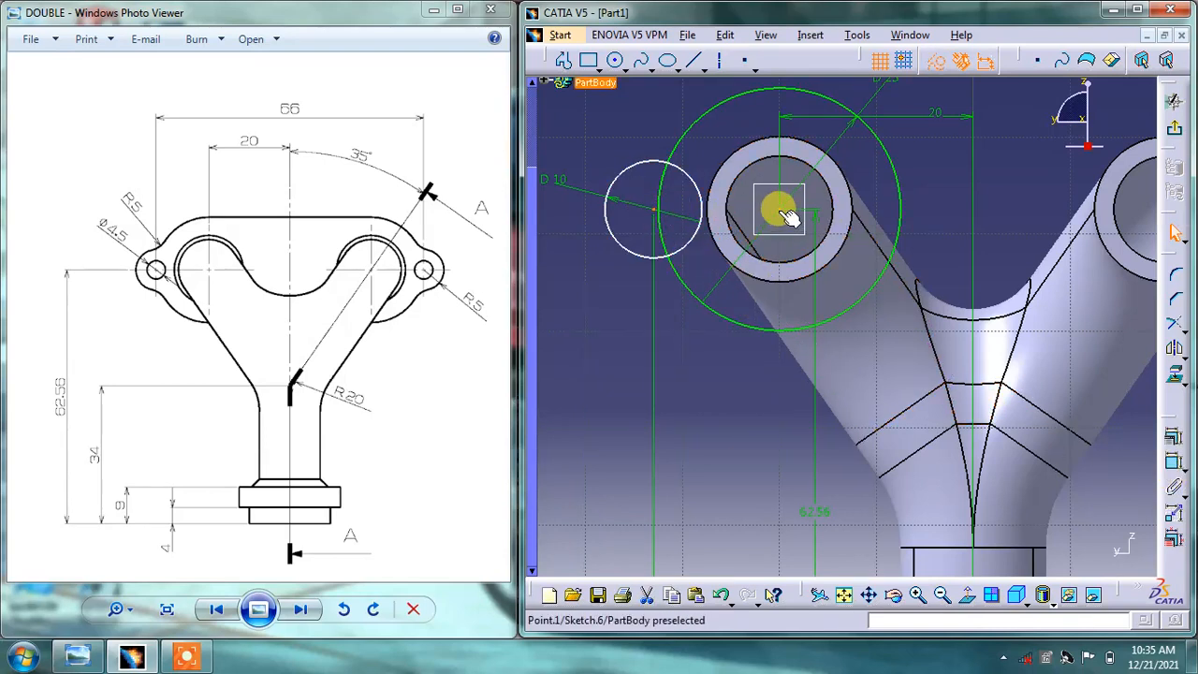
pyautogui.click(1173, 437)
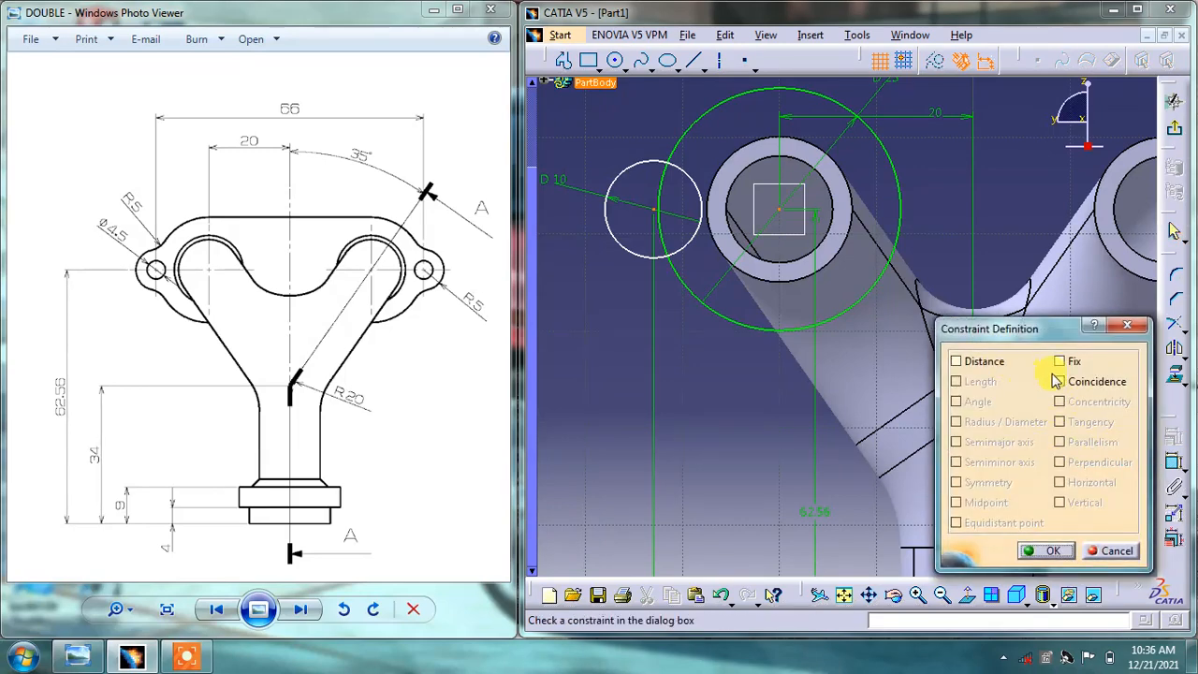
pyautogui.click(1060, 383)
pyautogui.click(1059, 382)
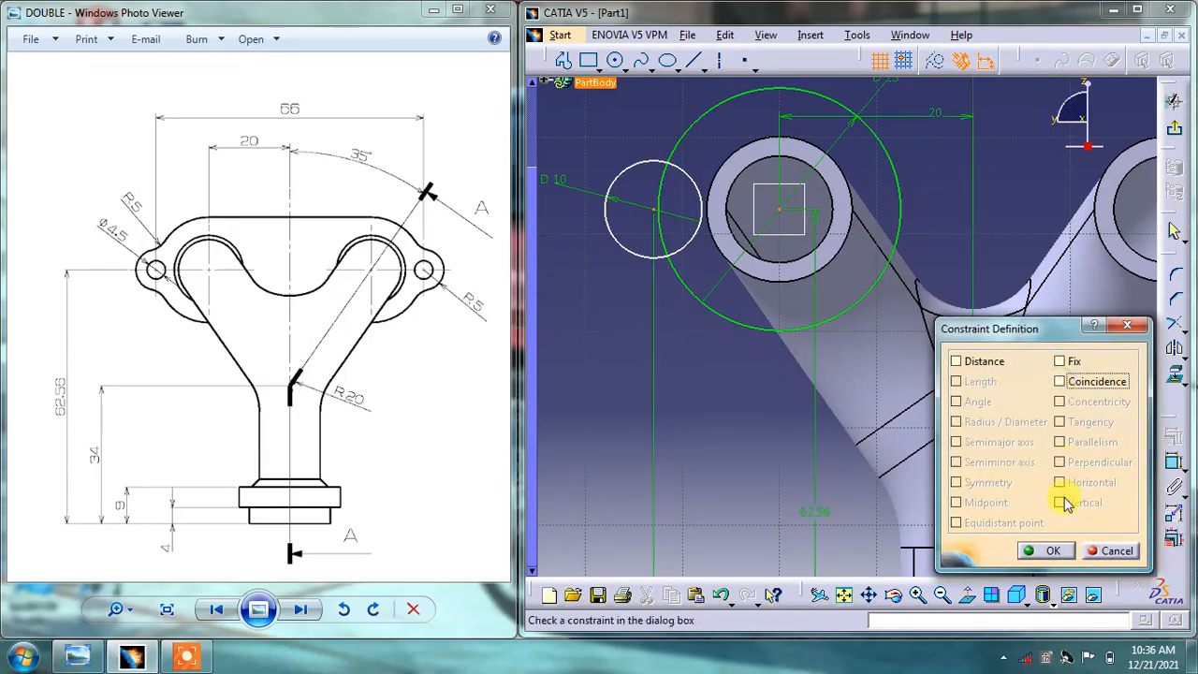
pyautogui.click(1055, 552)
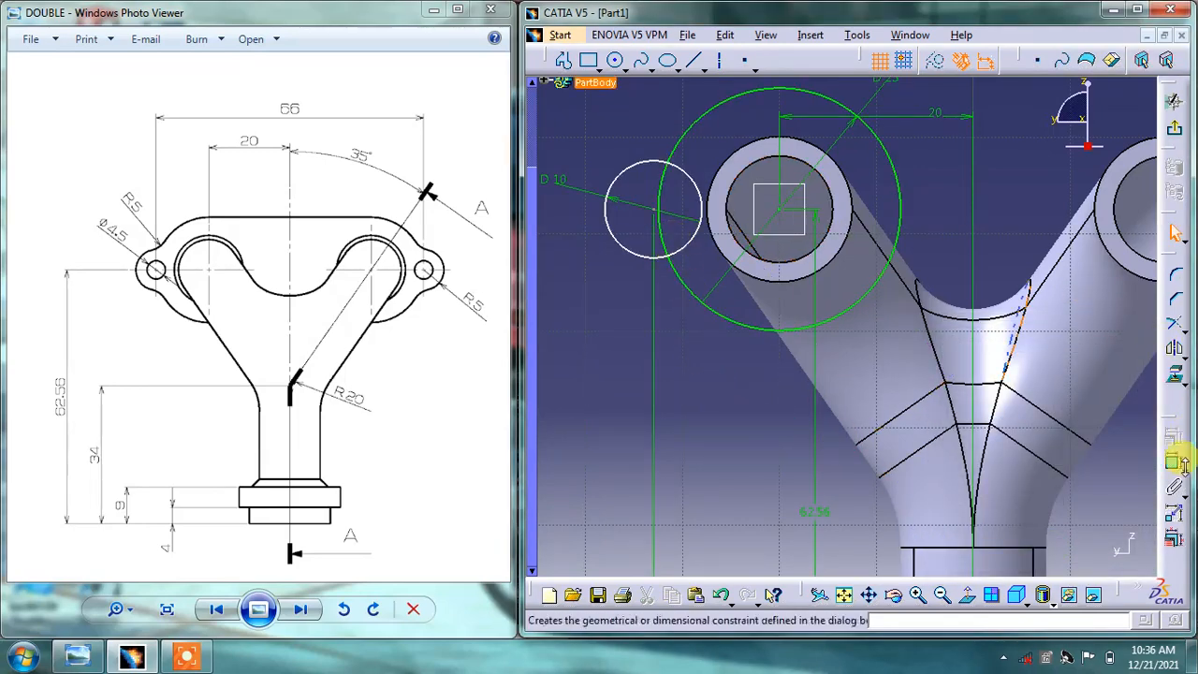
# - Try dimensioning the ear circle's centre from the vertical sketch axis again, and remove the duplicate 33 mm dimension
pyautogui.click(1174, 461)
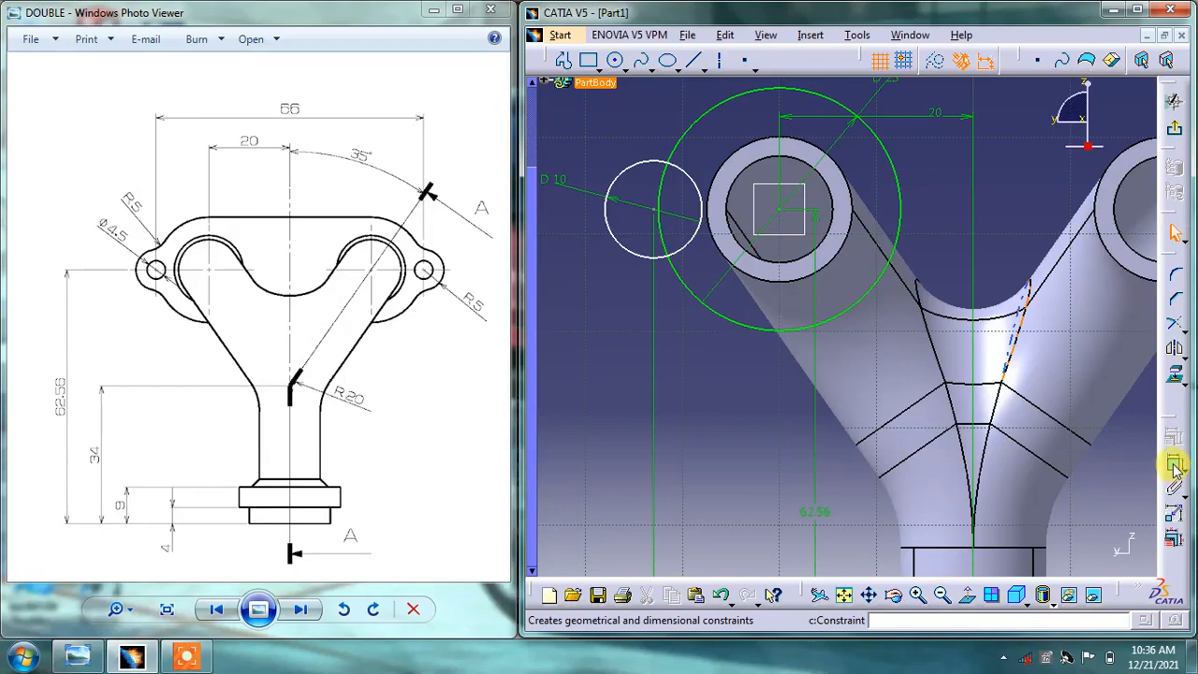
pyautogui.click(659, 211)
pyautogui.moveTo(870, 297); pyautogui.dragTo(846, 318, button='middle')
pyautogui.moveTo(922, 380)
pyautogui.mouseDown(button='middle')
pyautogui.moveTo(854, 380)
pyautogui.moveTo(805, 531)
pyautogui.mouseUp(button='middle')
pyautogui.moveTo(815, 436)
pyautogui.mouseDown(button='middle')
pyautogui.moveTo(861, 331)
pyautogui.moveTo(873, 150)
pyautogui.mouseUp(button='middle')
pyautogui.moveTo(915, 394); pyautogui.dragTo(897, 164, button='middle')
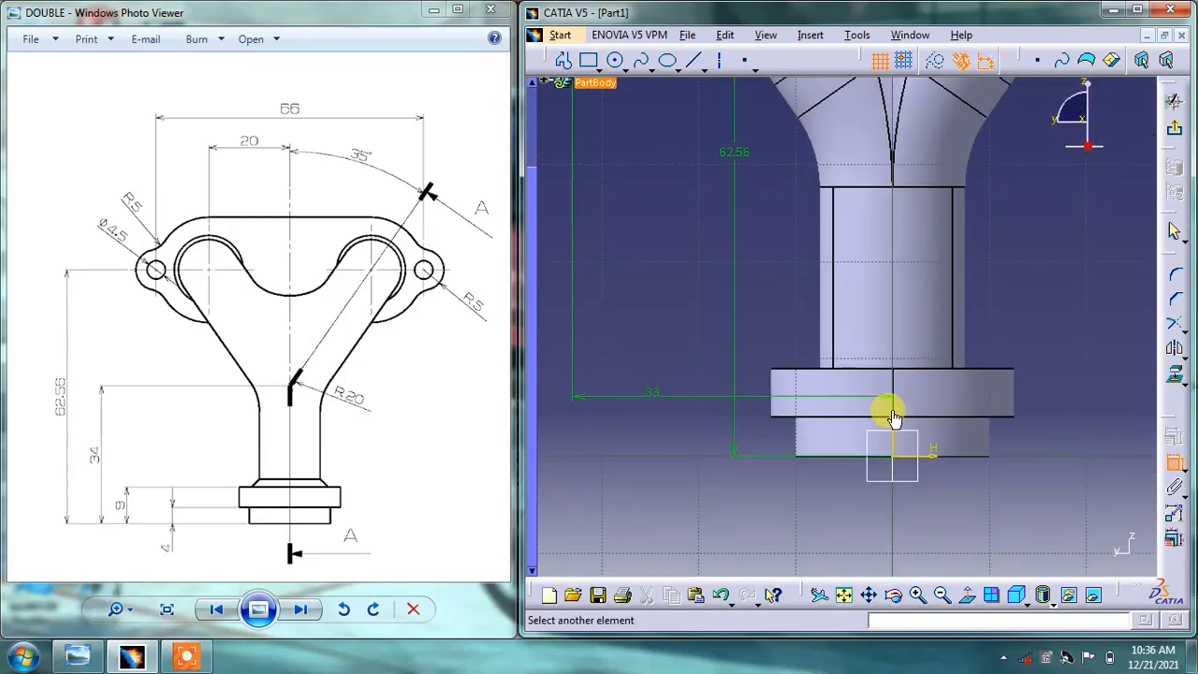
pyautogui.click(897, 423)
pyautogui.moveTo(795, 312); pyautogui.dragTo(815, 415, button='middle')
pyautogui.moveTo(824, 188); pyautogui.dragTo(824, 468, button='middle')
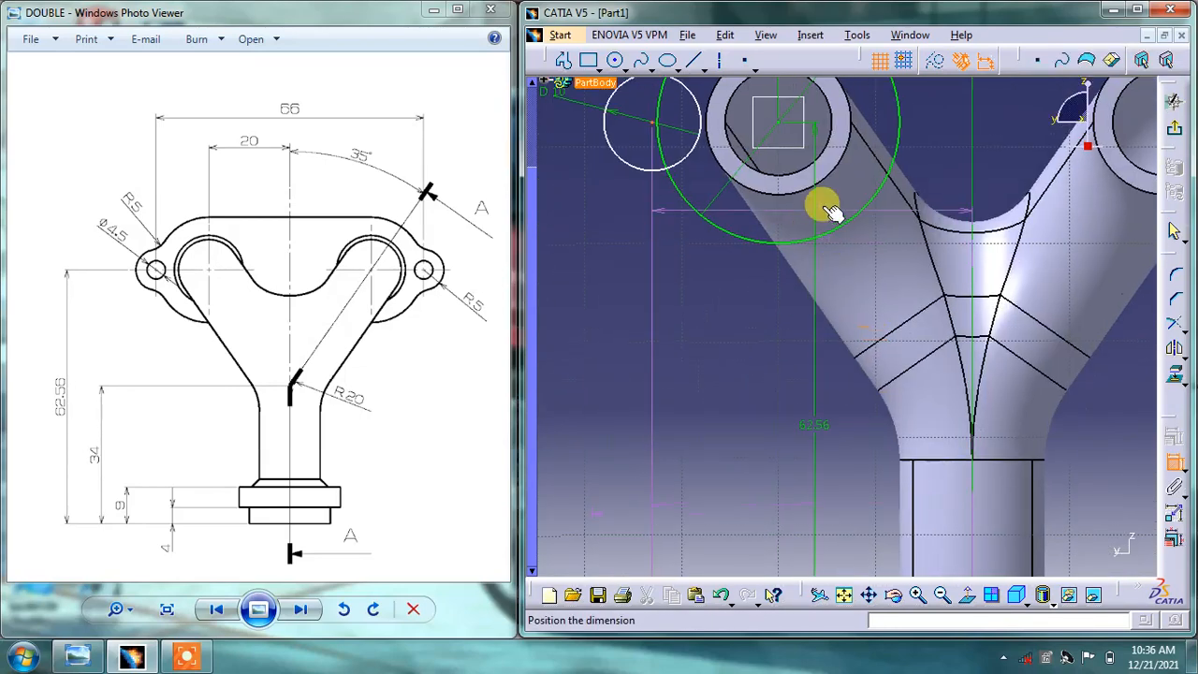
pyautogui.moveTo(732, 347); pyautogui.dragTo(759, 133, button='middle')
pyautogui.rightClick(776, 360)
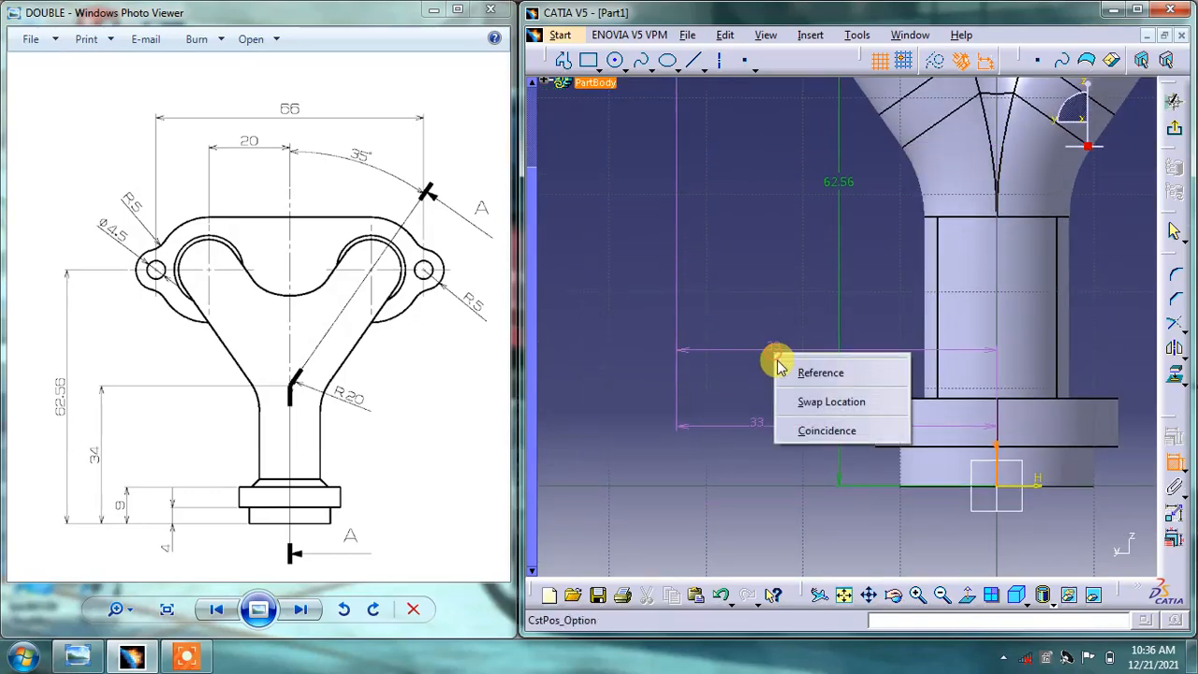
pyautogui.click(737, 379)
pyautogui.click(749, 387)
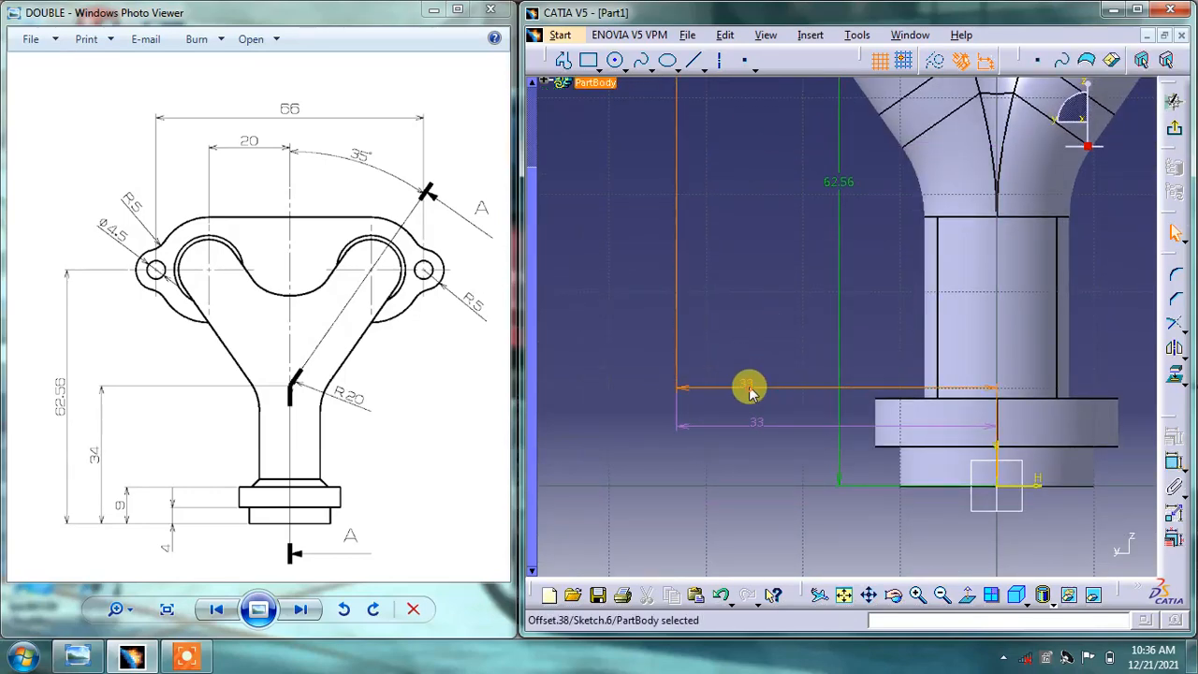
pyautogui.rightClick(750, 386)
pyautogui.click(787, 346)
pyautogui.moveTo(789, 195); pyautogui.dragTo(1133, 418, button='middle')
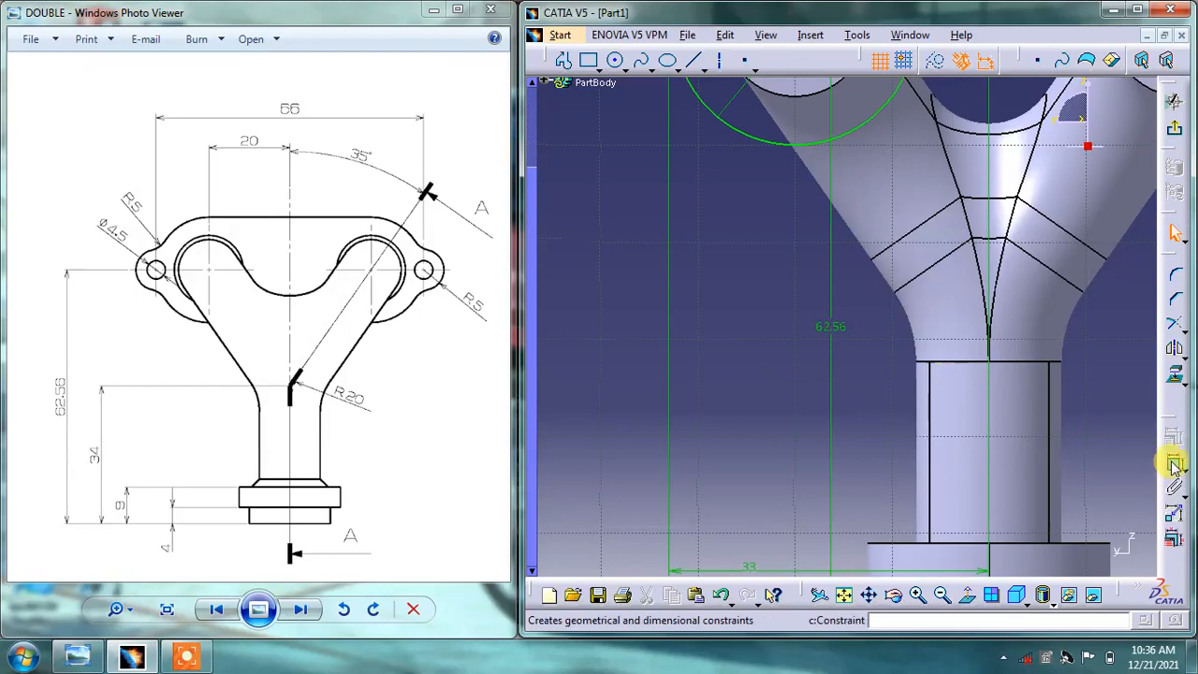
# - Dimension the height of the ear circle's centre above the horizontal sketch axis
pyautogui.moveTo(734, 217); pyautogui.dragTo(642, 113, button='middle')
pyautogui.click(718, 218)
pyautogui.moveTo(811, 487); pyautogui.dragTo(810, 278, button='middle')
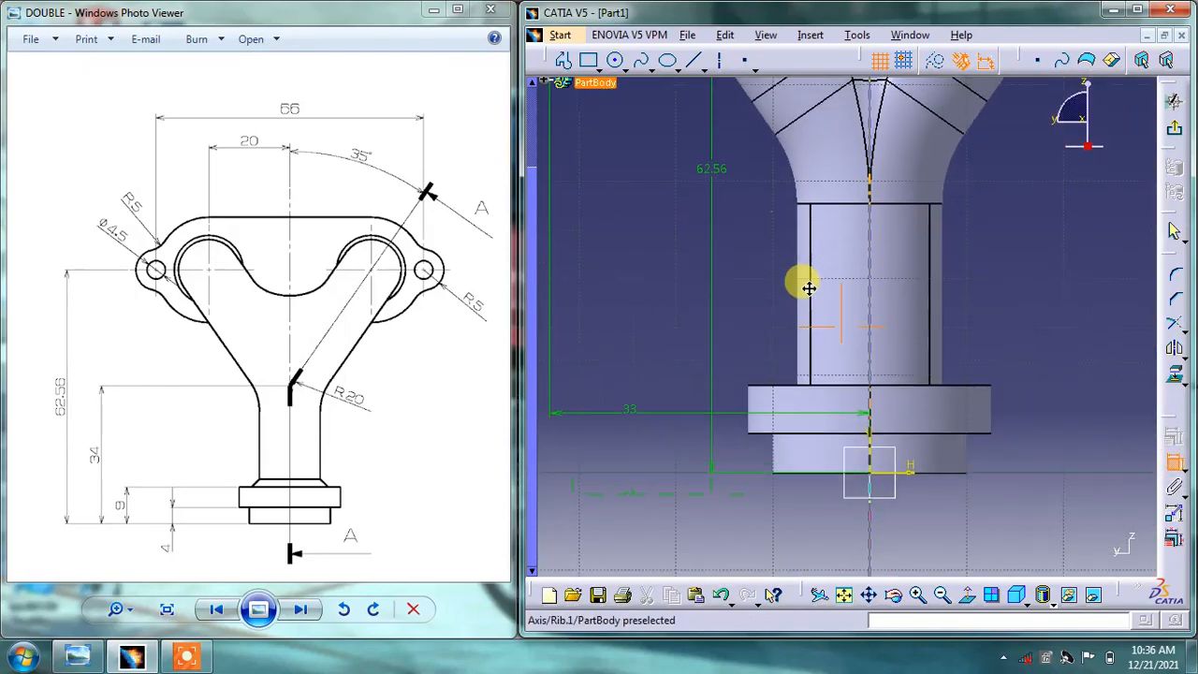
pyautogui.click(913, 461)
pyautogui.moveTo(685, 280); pyautogui.dragTo(906, 484, button='middle')
pyautogui.click(746, 403)
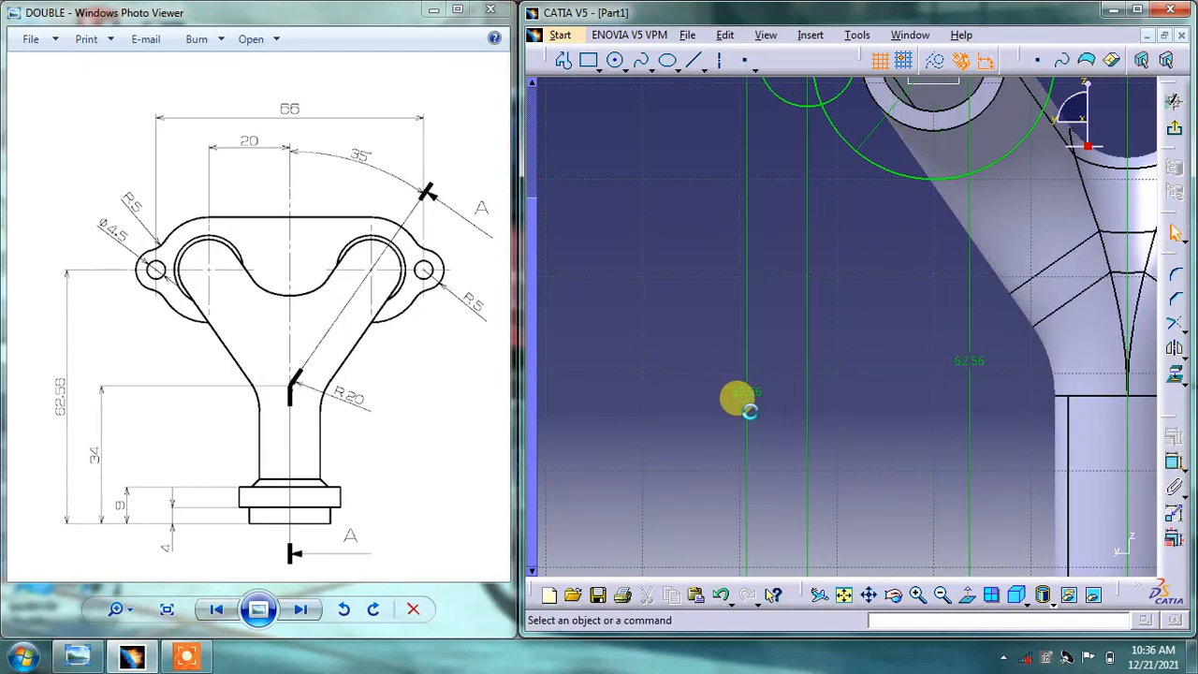
# - Sketch a mounting-hole circle concentric with the 10 mm ear circle and dimension its diameter as 4.5 mm
pyautogui.moveTo(897, 367)
pyautogui.mouseDown(button='middle')
pyautogui.moveTo(805, 379)
pyautogui.moveTo(789, 406)
pyautogui.moveTo(821, 235)
pyautogui.moveTo(770, 340)
pyautogui.moveTo(791, 293)
pyautogui.moveTo(829, 268)
pyautogui.mouseUp(button='middle')
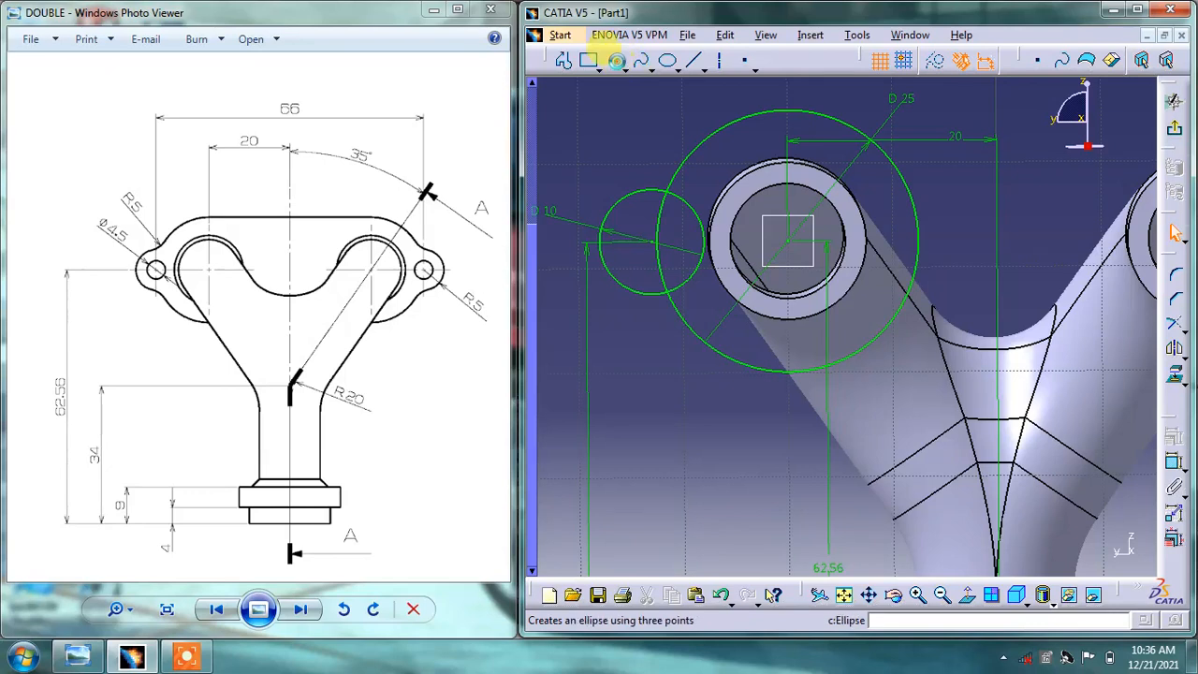
pyautogui.click(617, 61)
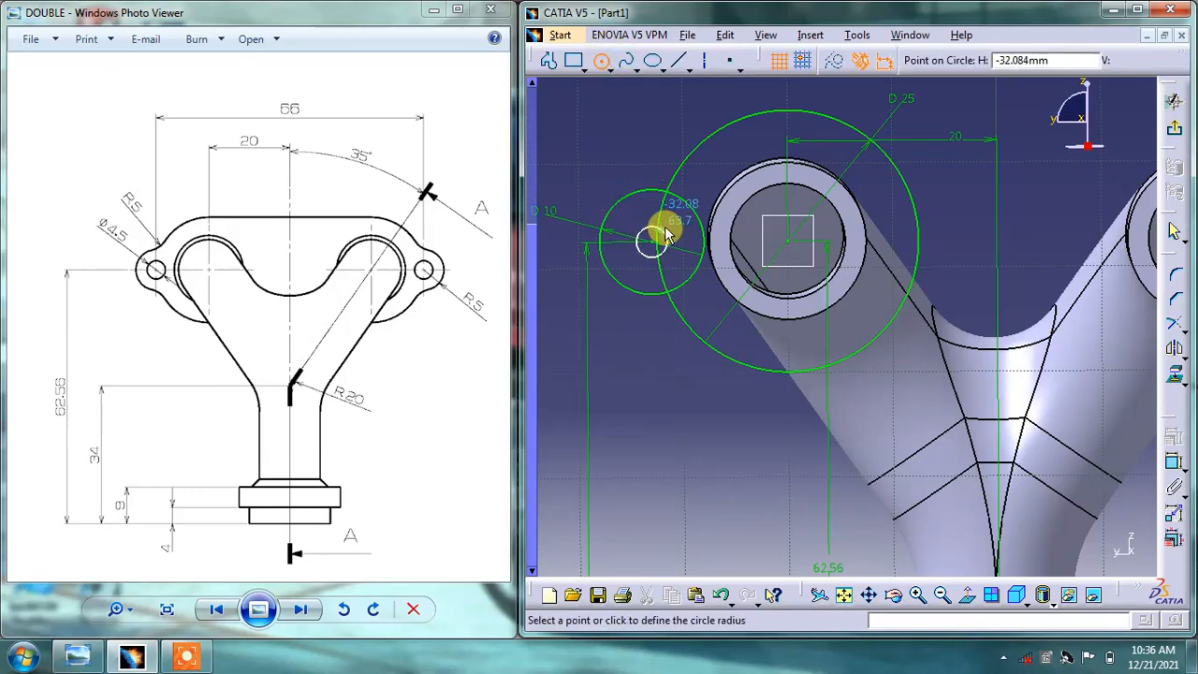
pyautogui.click(663, 220)
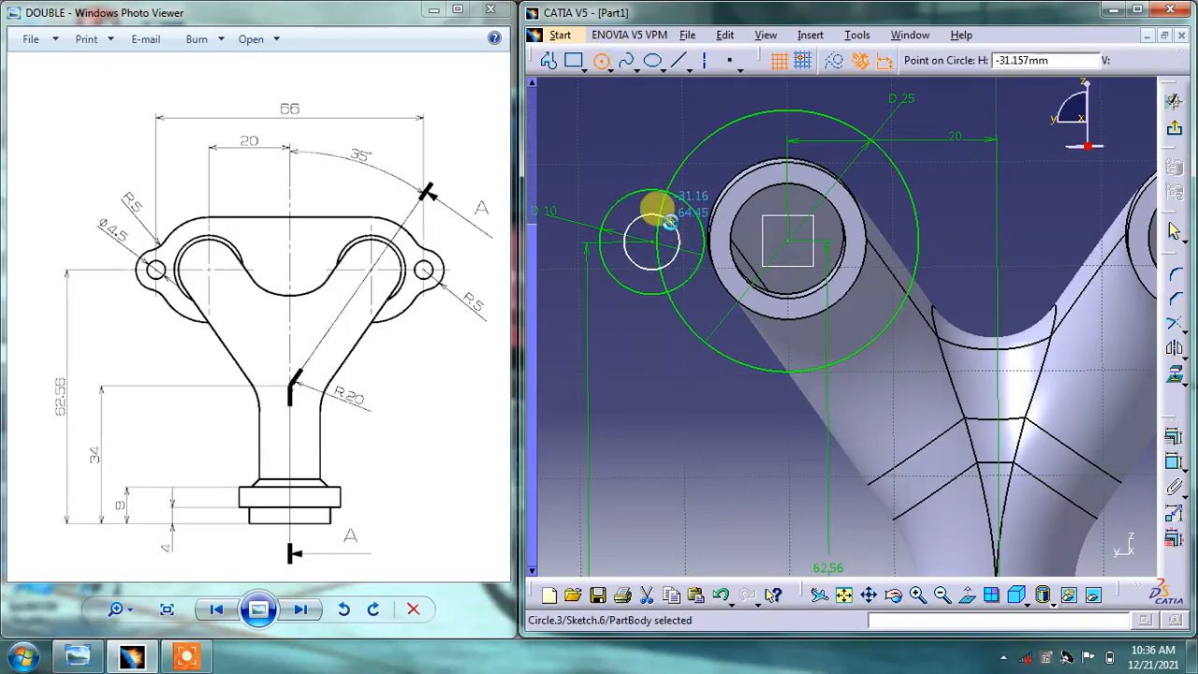
pyautogui.click(1174, 486)
pyautogui.click(559, 159)
pyautogui.click(562, 155)
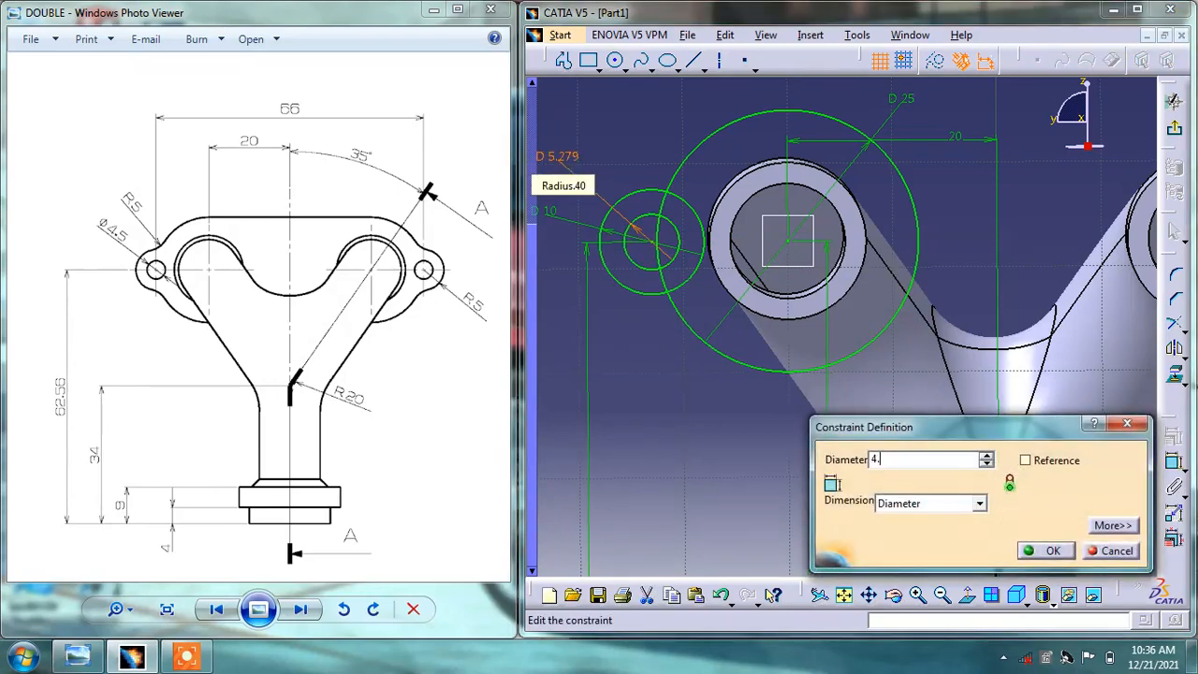
pyautogui.press('Return')
pyautogui.click(653, 477)
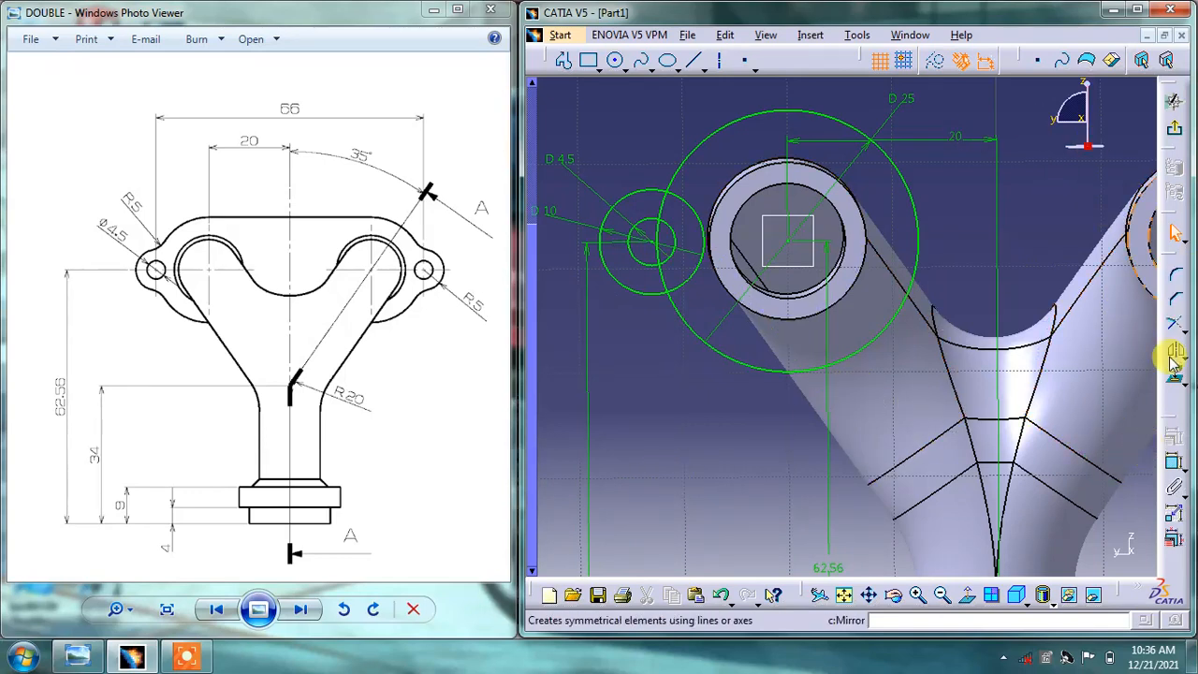
# - Trim away the overlapping arcs where the 25 mm end circle meets the 10 mm ear circle, leaving one continuous outline around the 4.5 mm hole
pyautogui.click(1181, 325)
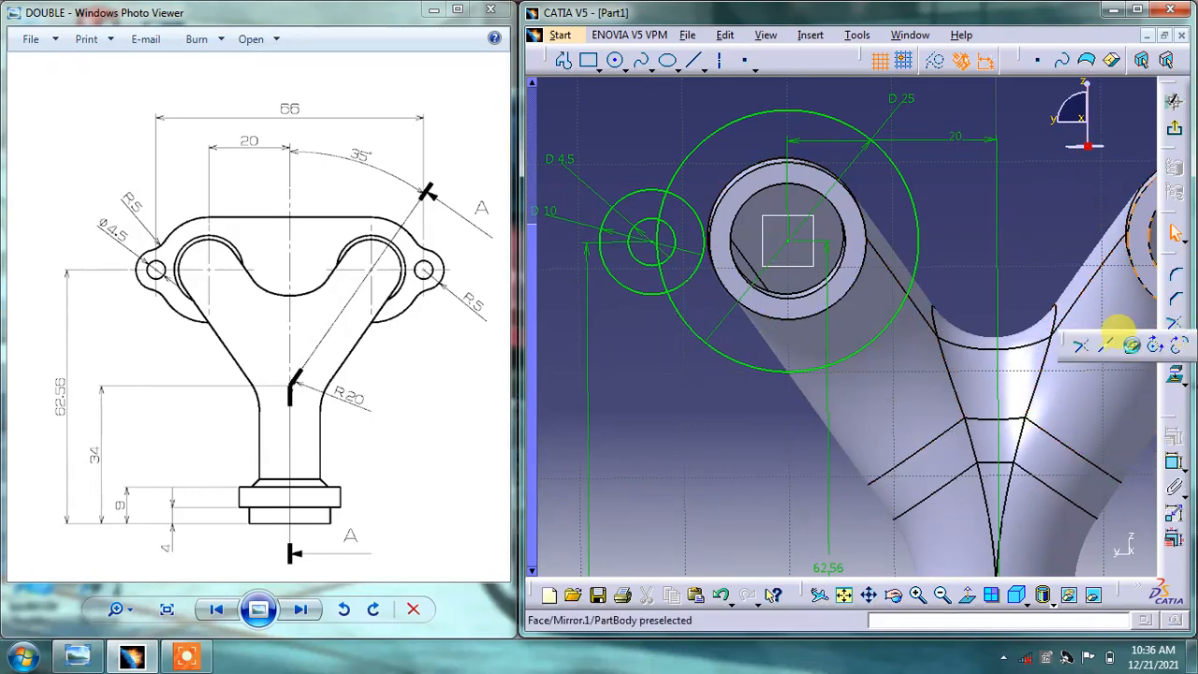
pyautogui.click(1129, 344)
pyautogui.click(672, 209)
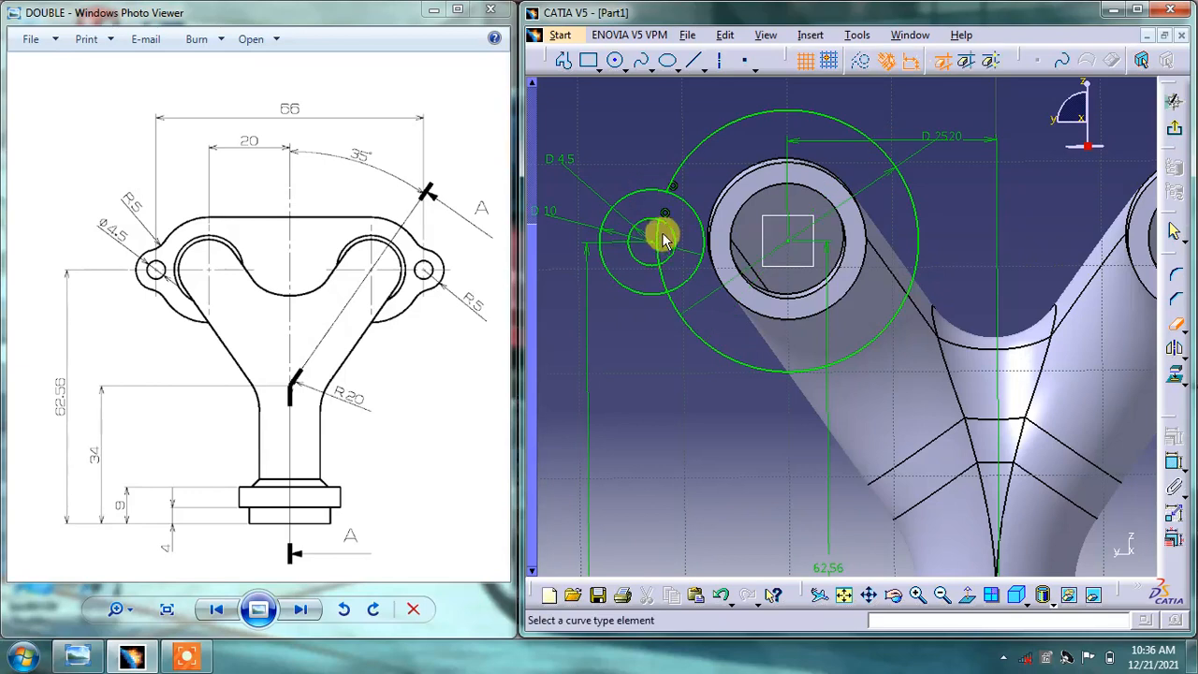
pyautogui.click(665, 270)
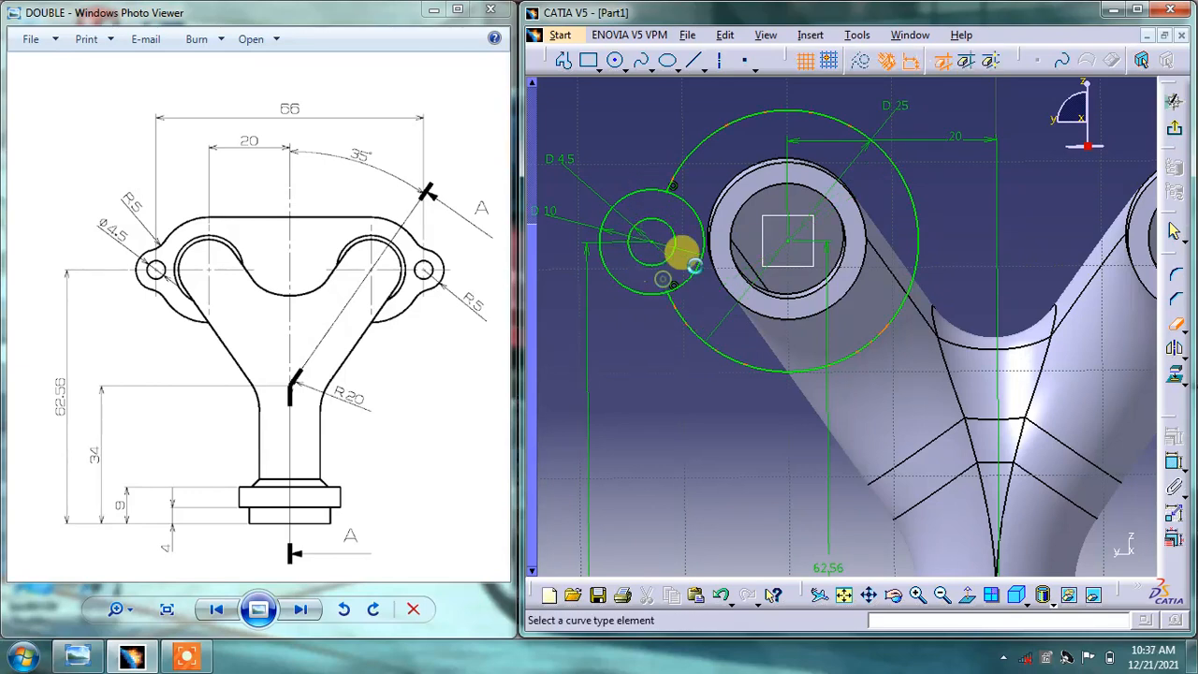
pyautogui.click(697, 229)
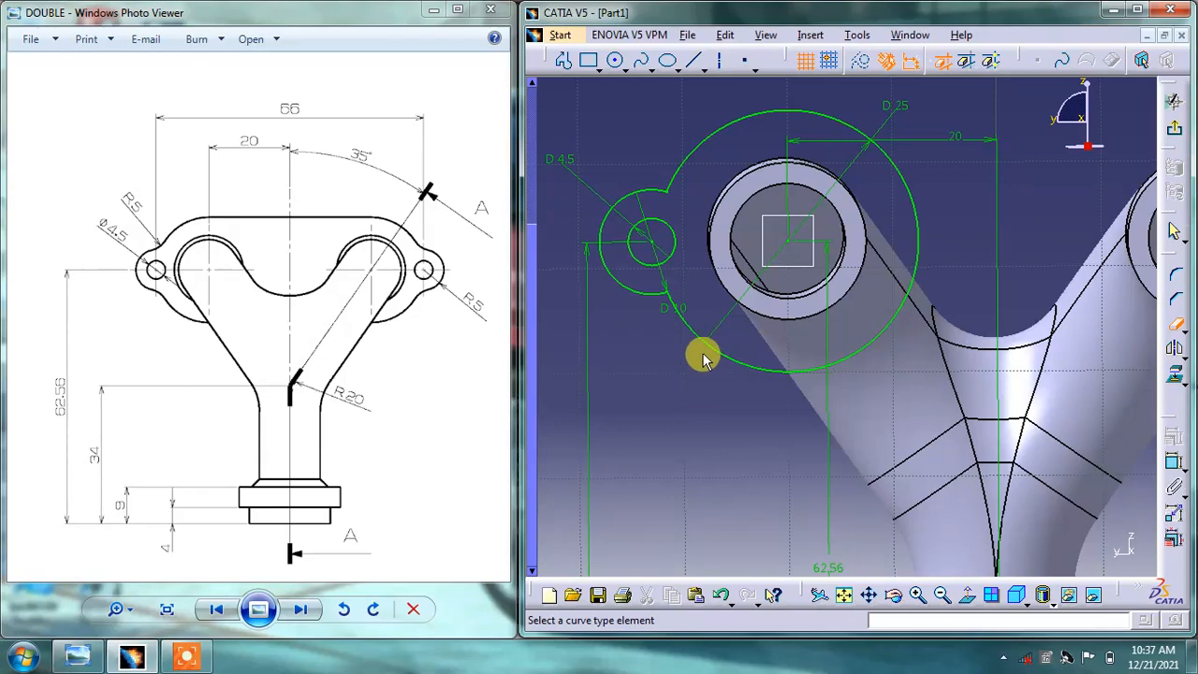
pyautogui.moveTo(942, 329)
pyautogui.mouseDown(button='middle')
pyautogui.moveTo(874, 318)
pyautogui.moveTo(867, 329)
pyautogui.mouseUp(button='middle')
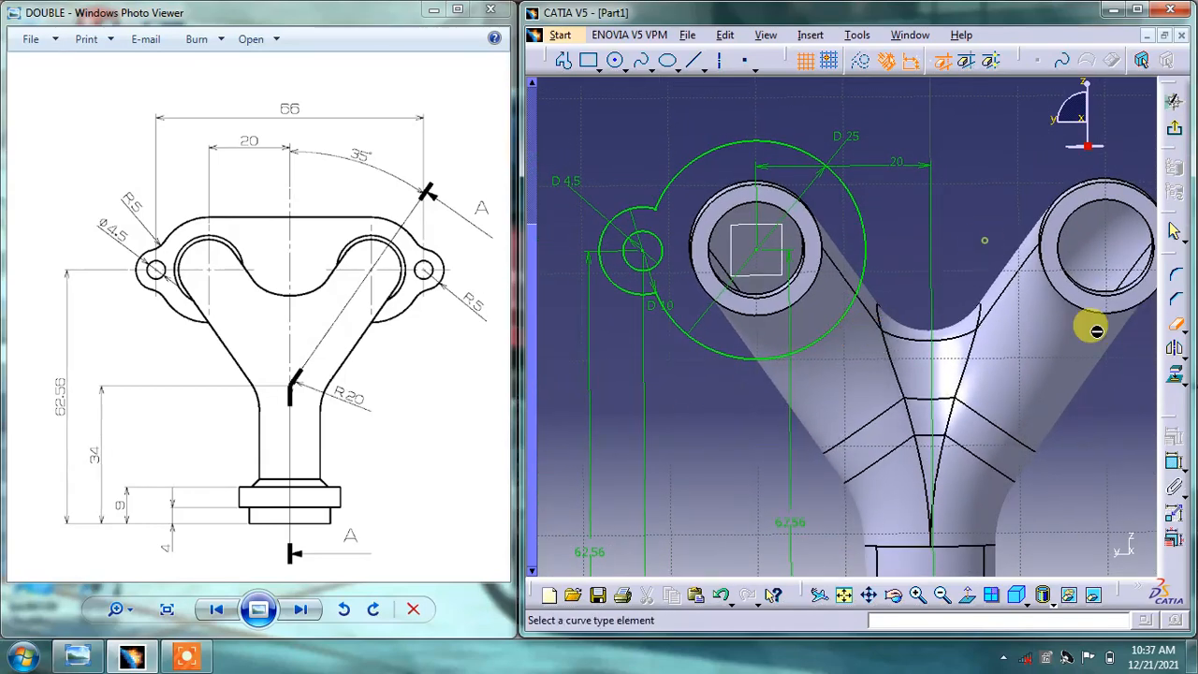
pyautogui.click(1172, 324)
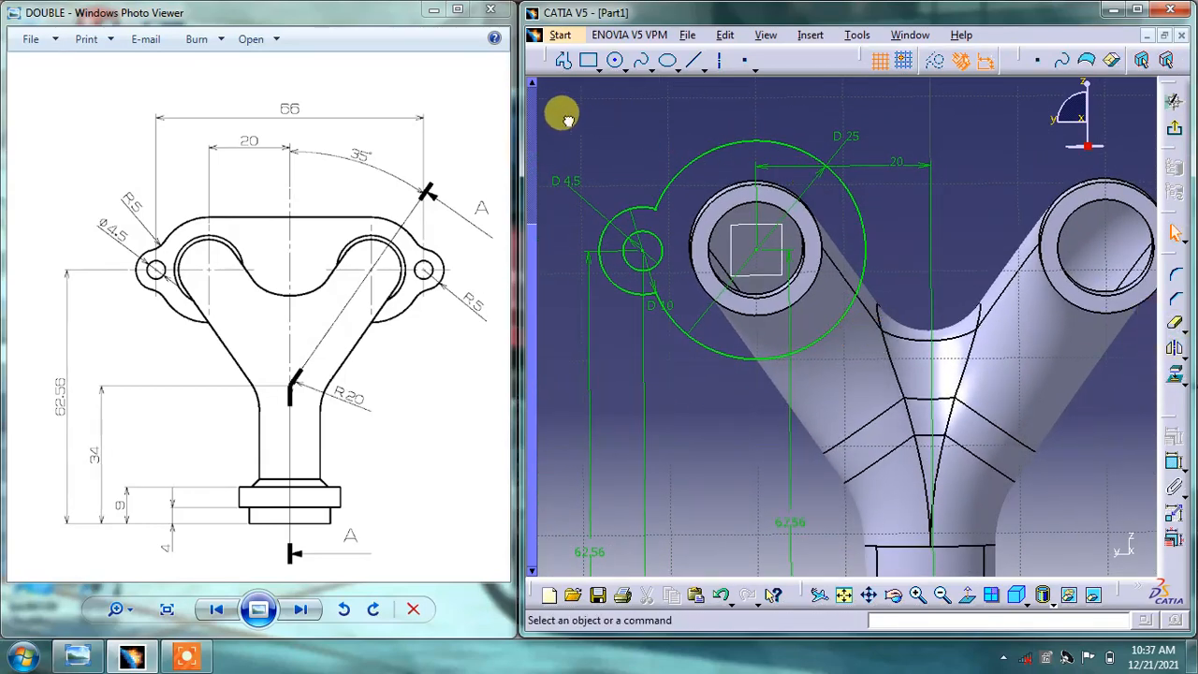
# - Mirror the trimmed end-and-ear outline with its mounting hole about the vertical sketch axis
pyautogui.moveTo(568, 119); pyautogui.dragTo(888, 360)
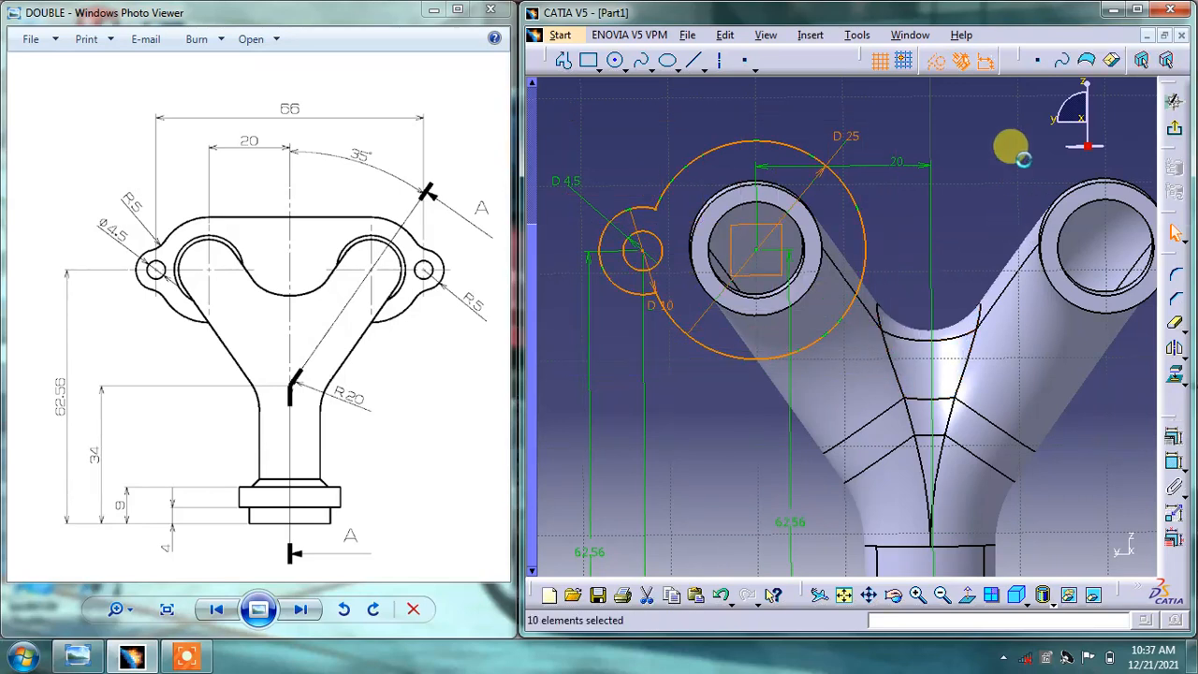
pyautogui.click(1178, 352)
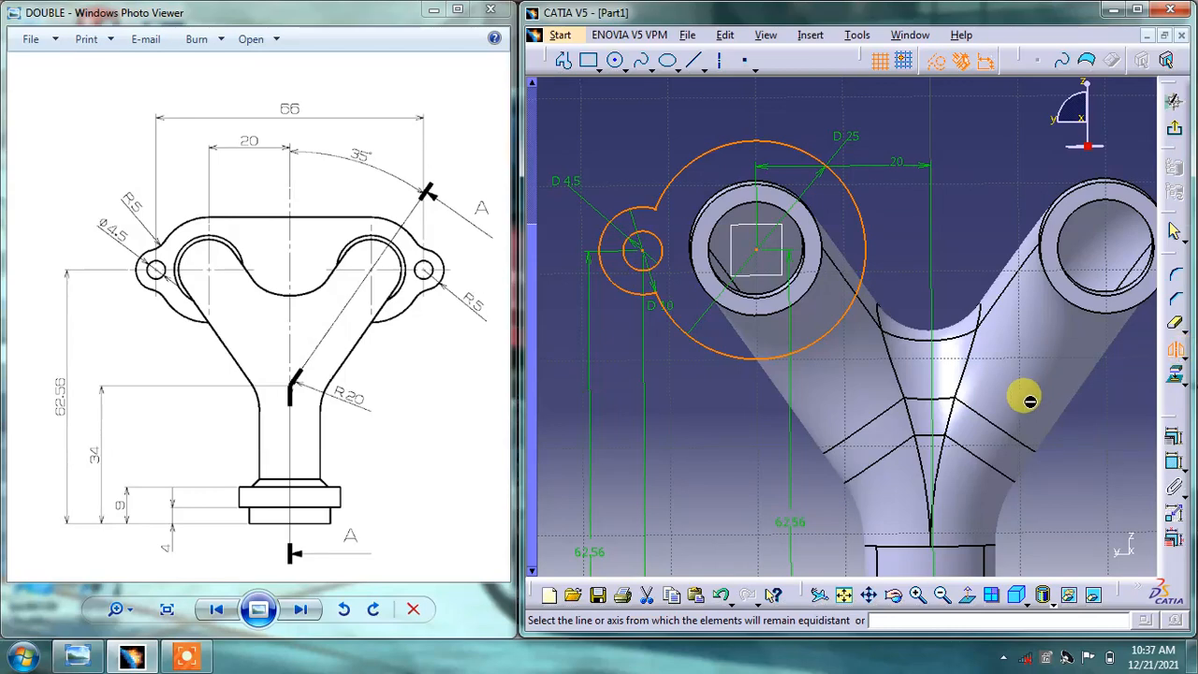
pyautogui.moveTo(1025, 397)
pyautogui.mouseDown(button='middle')
pyautogui.moveTo(916, 141)
pyautogui.moveTo(915, 74)
pyautogui.mouseUp(button='middle')
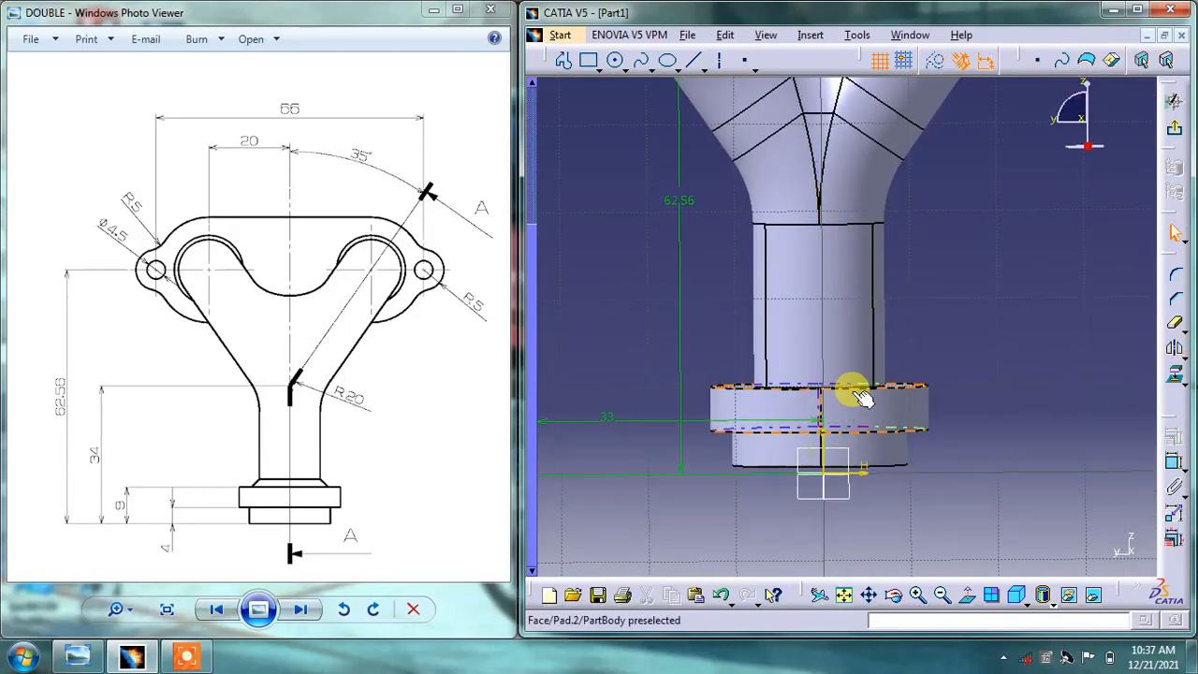
pyautogui.moveTo(850, 388)
pyautogui.mouseDown(button='middle')
pyautogui.moveTo(871, 375)
pyautogui.moveTo(872, 559)
pyautogui.mouseUp(button='middle')
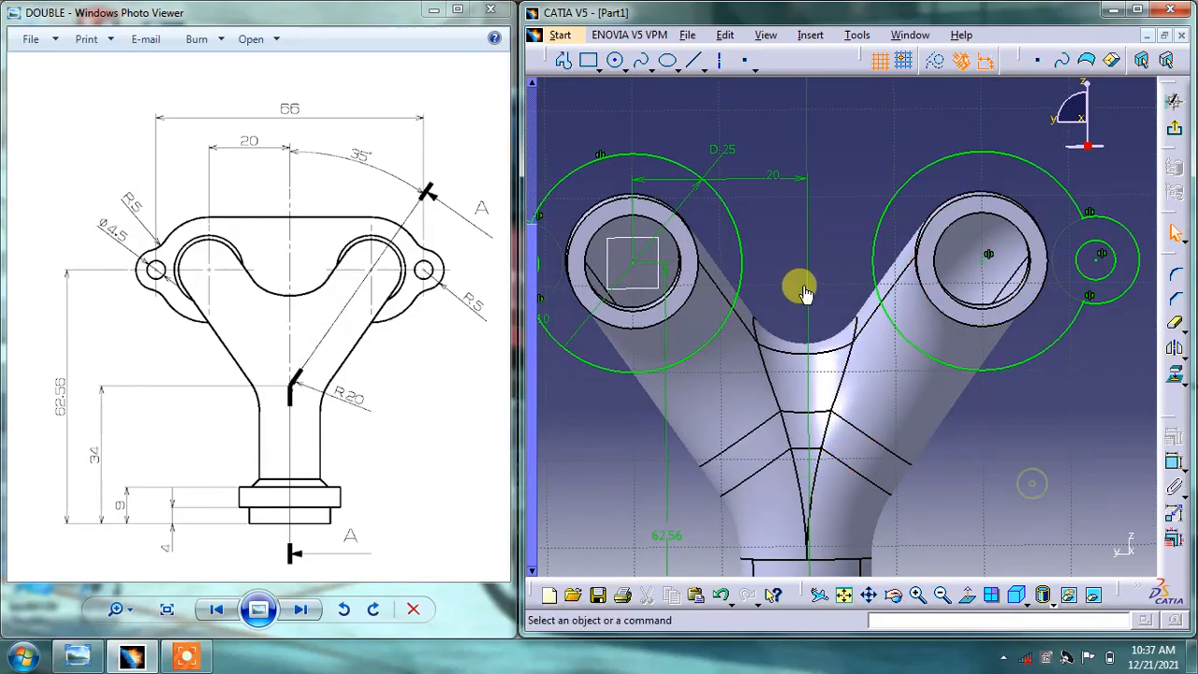
pyautogui.moveTo(805, 293); pyautogui.dragTo(820, 298, button='middle')
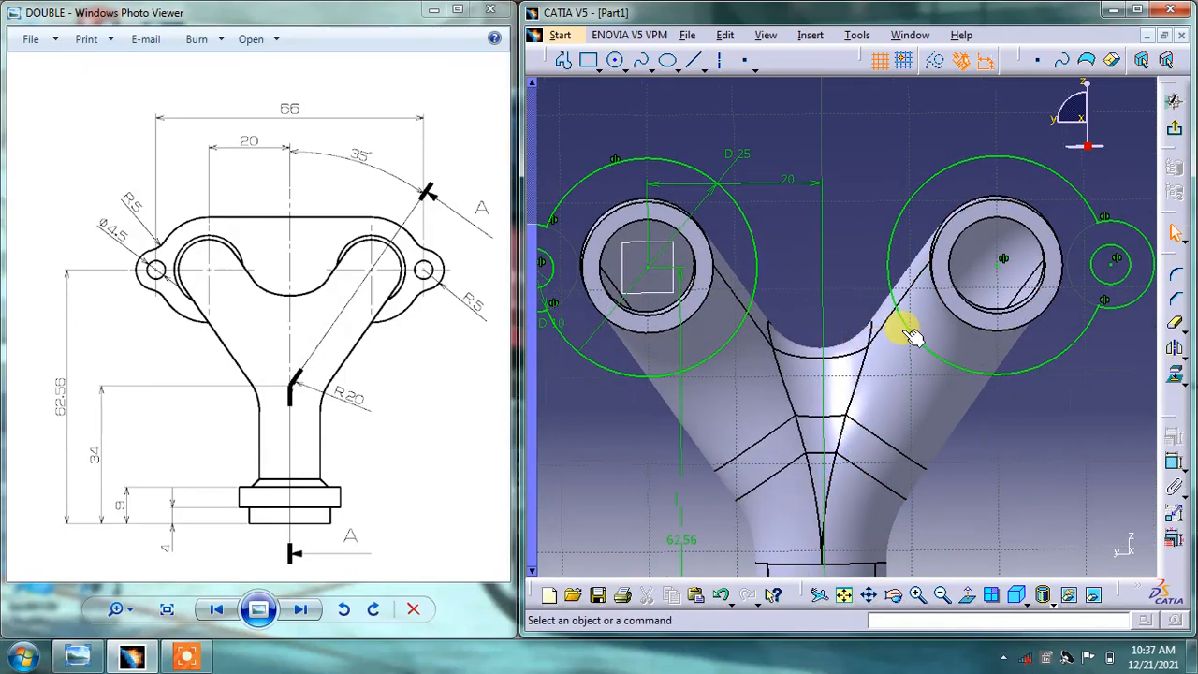
# - Connect the two 25 mm end arcs with tangent lines, one along their upper sides and one along their lower sides
pyautogui.click(703, 74)
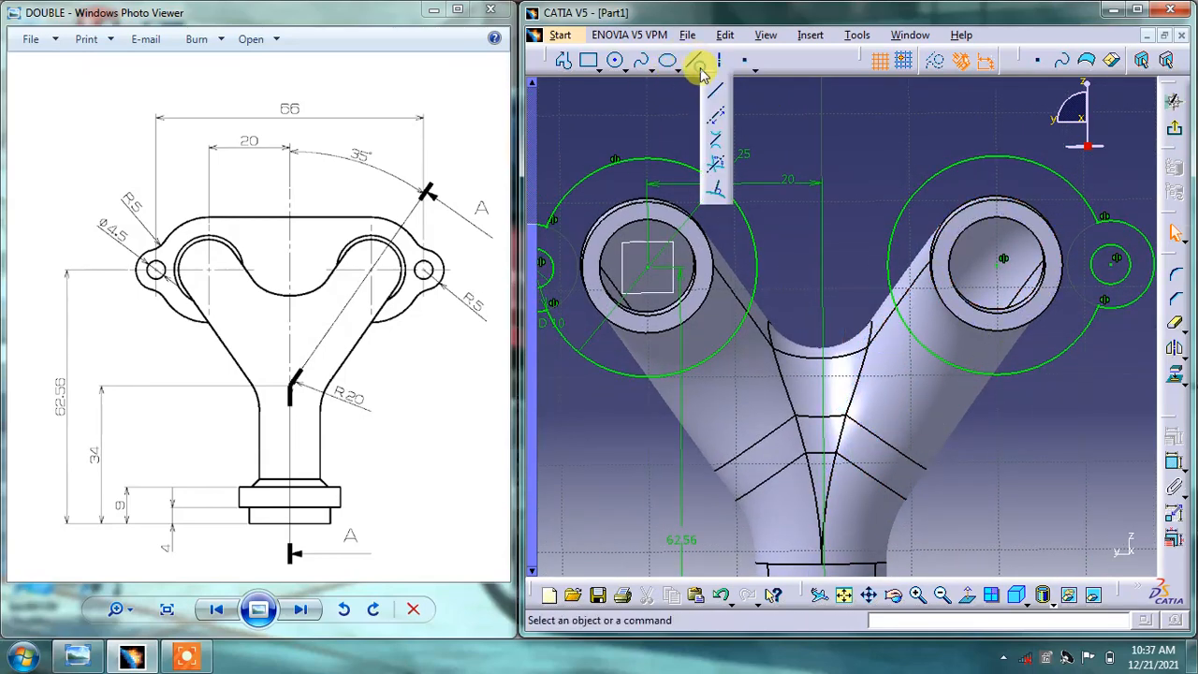
pyautogui.click(714, 118)
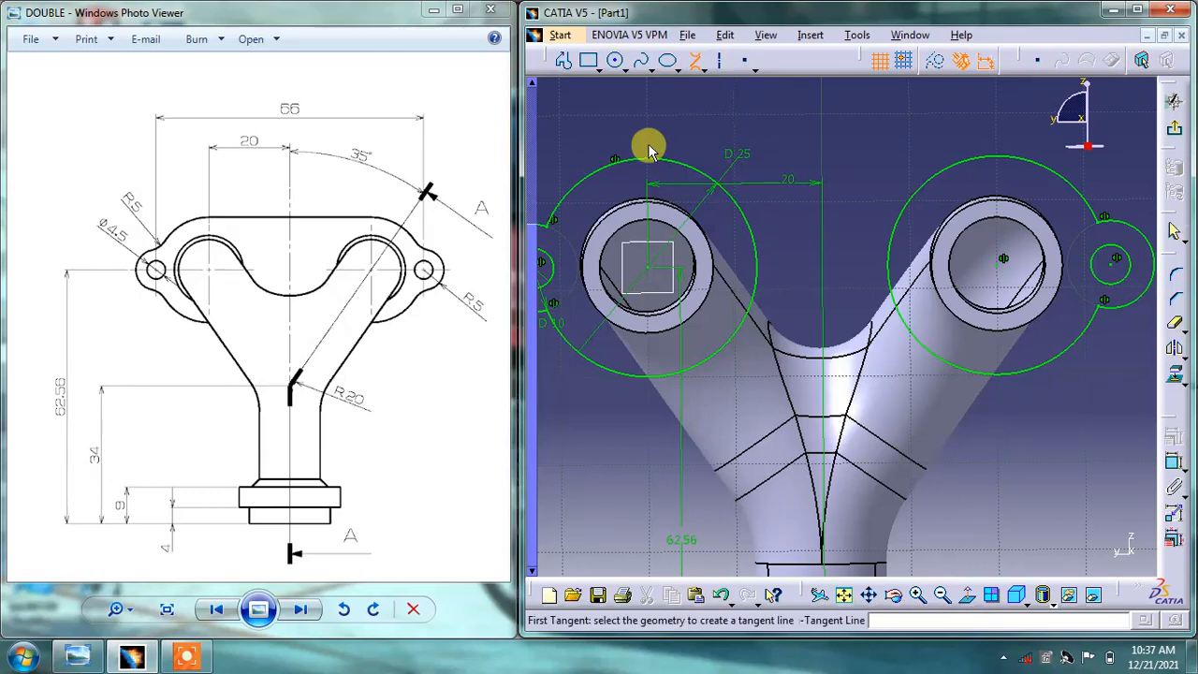
pyautogui.click(661, 164)
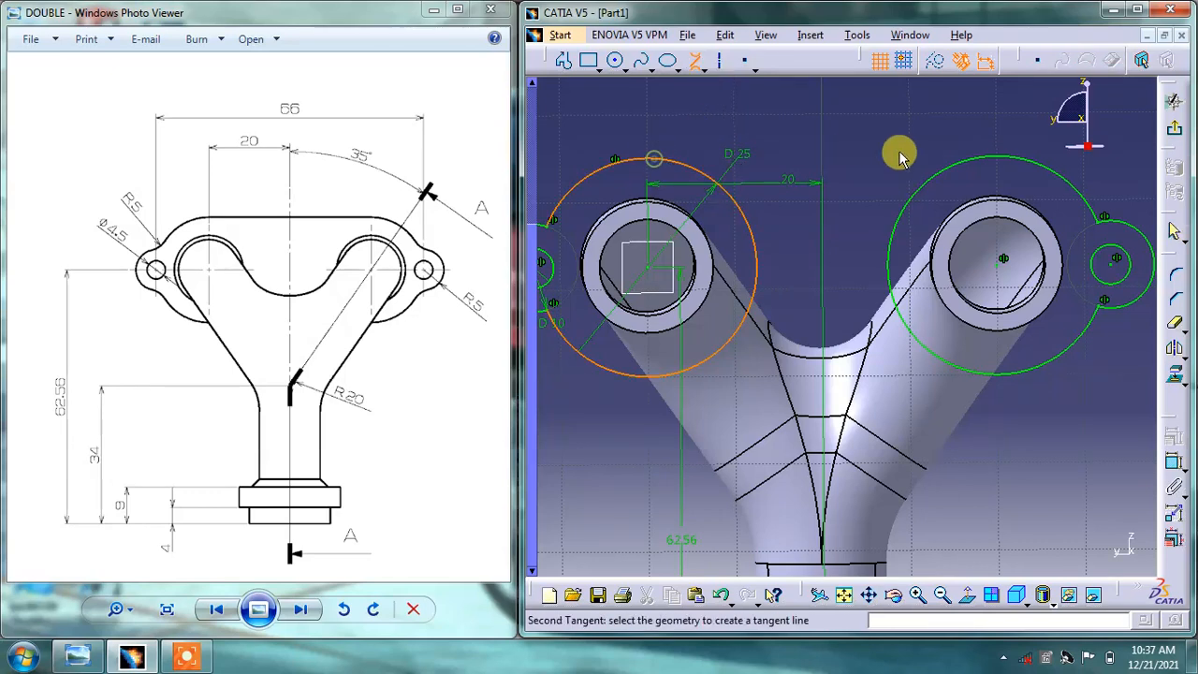
pyautogui.click(971, 155)
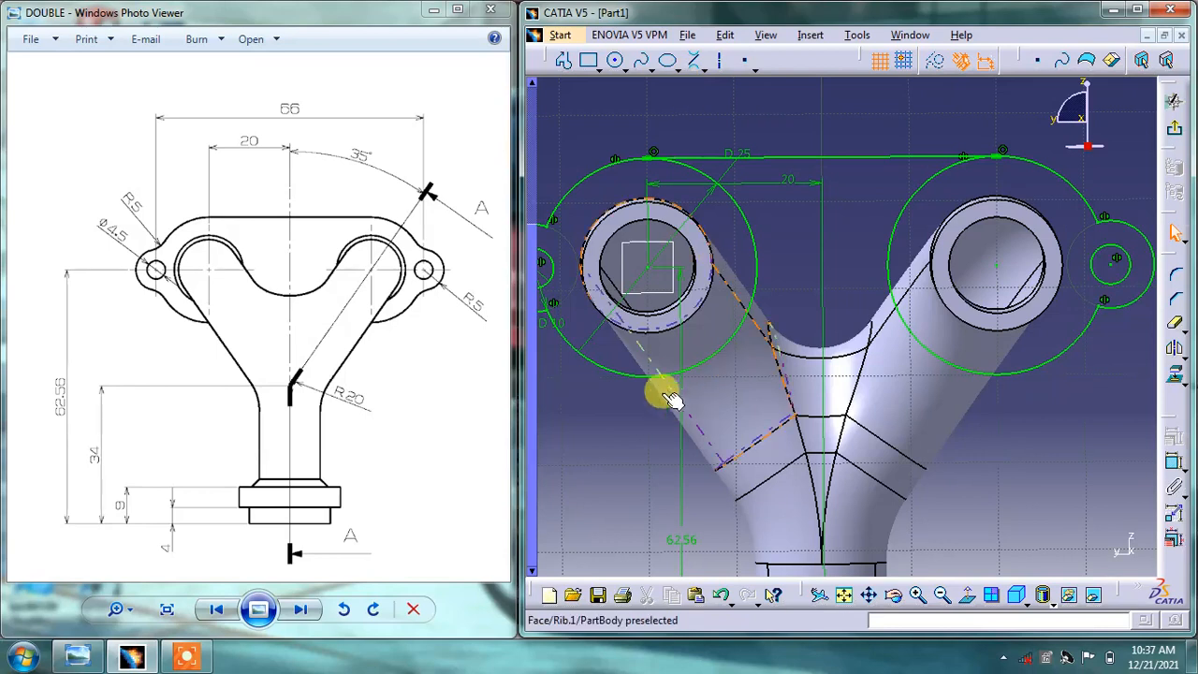
pyautogui.click(694, 70)
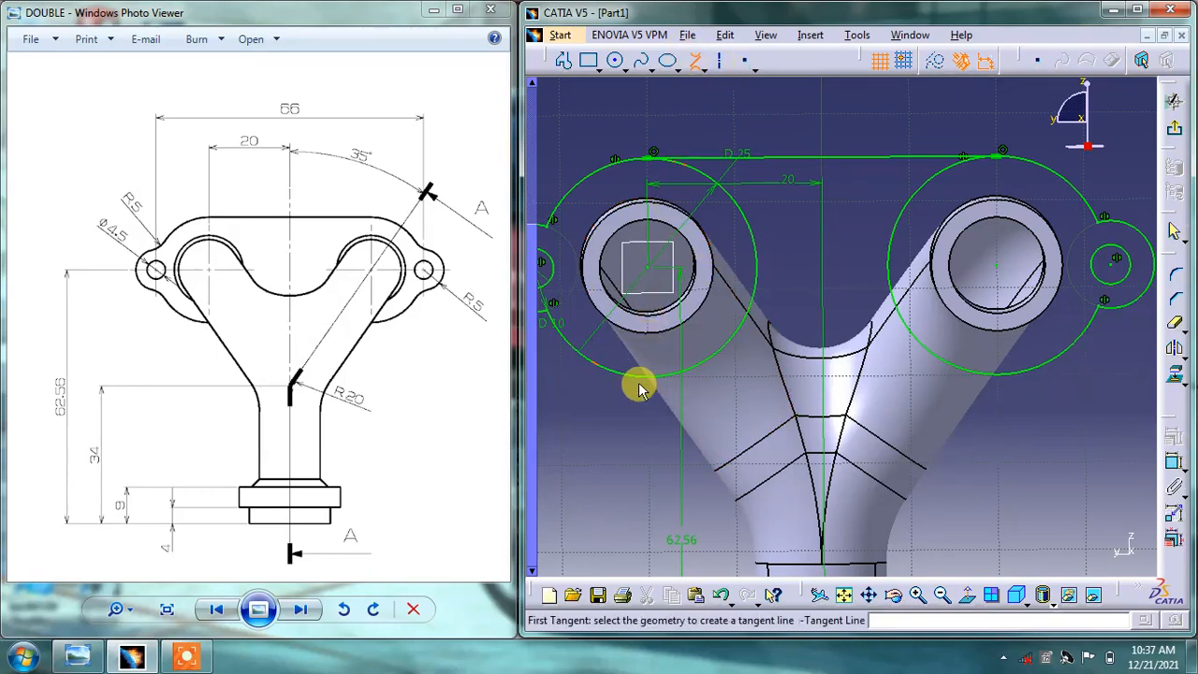
pyautogui.click(621, 373)
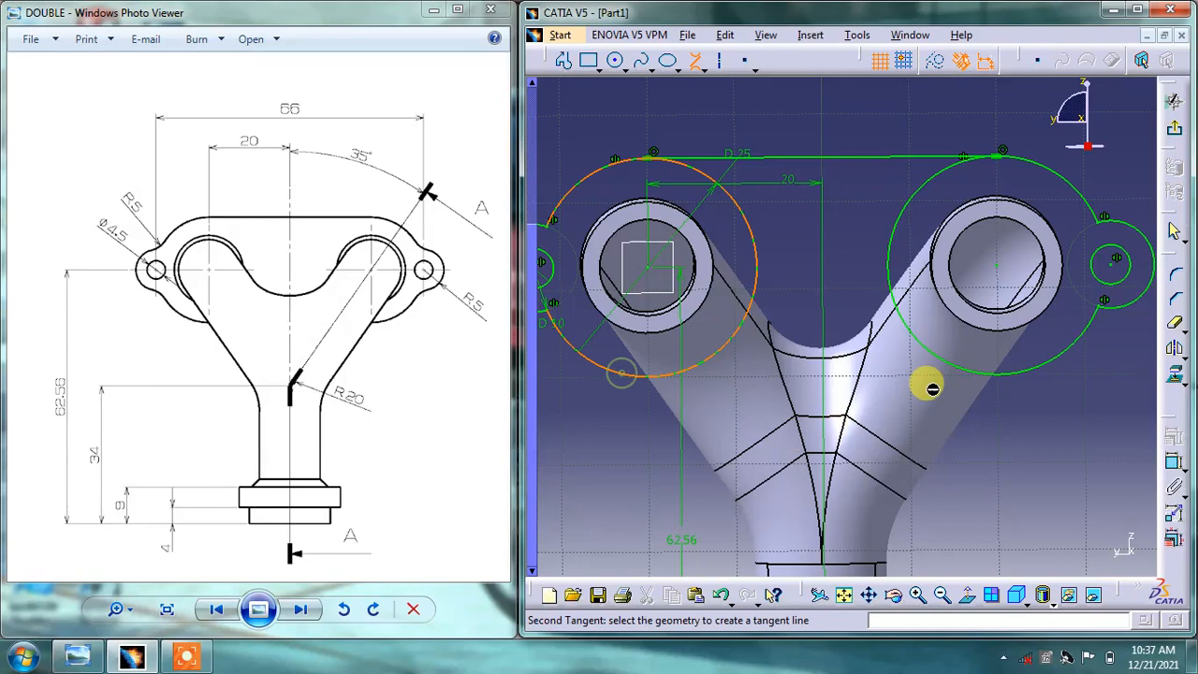
pyautogui.click(1007, 375)
pyautogui.moveTo(992, 365); pyautogui.dragTo(995, 313, button='middle')
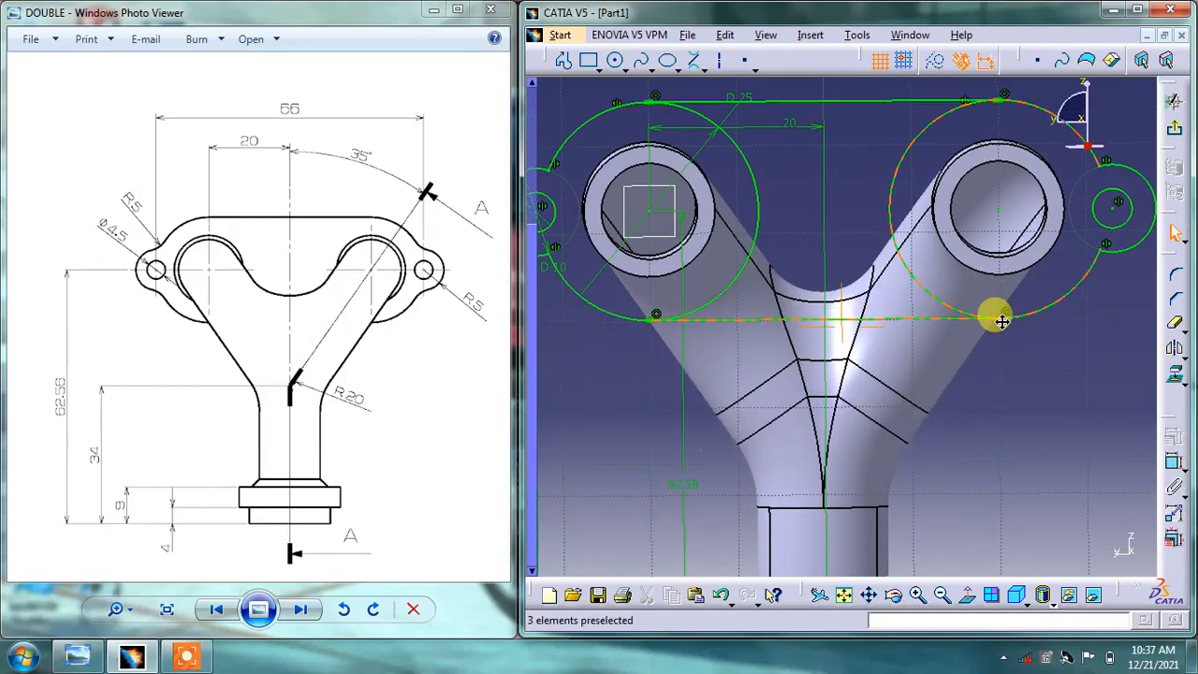
pyautogui.click(967, 595)
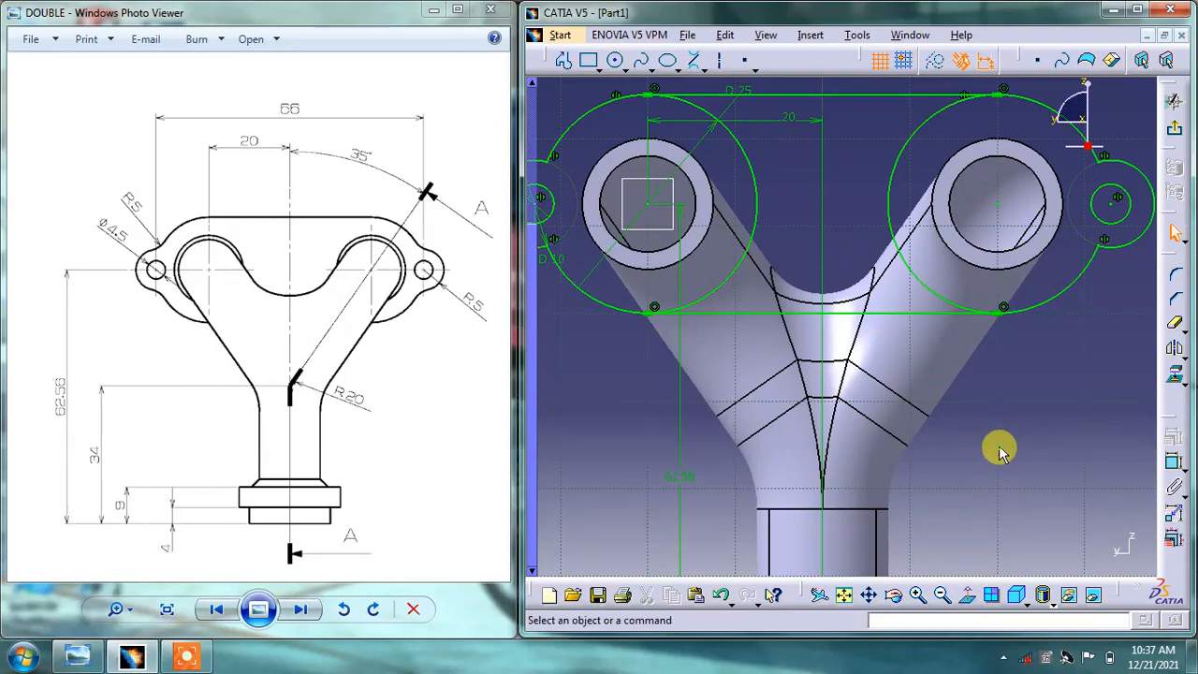
# - Trim the inner portions of both 25 mm arcs between the two tangent lines to form a single closed flange outline
pyautogui.moveTo(813, 193); pyautogui.dragTo(855, 253, button='middle')
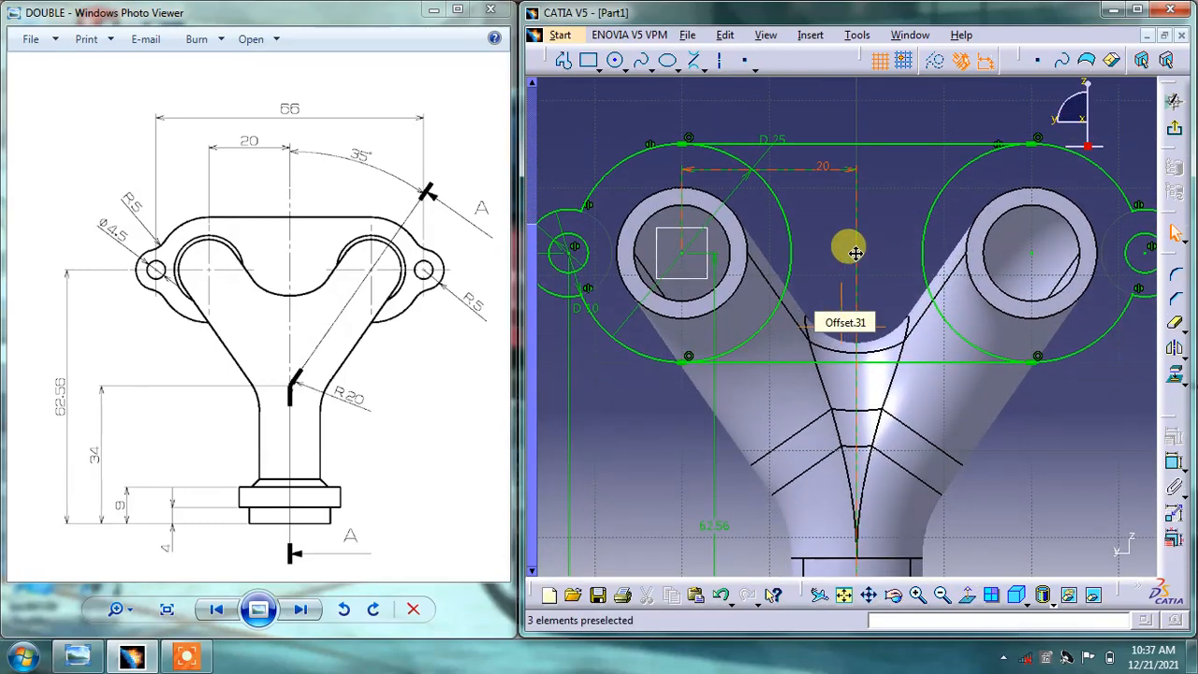
pyautogui.click(1175, 323)
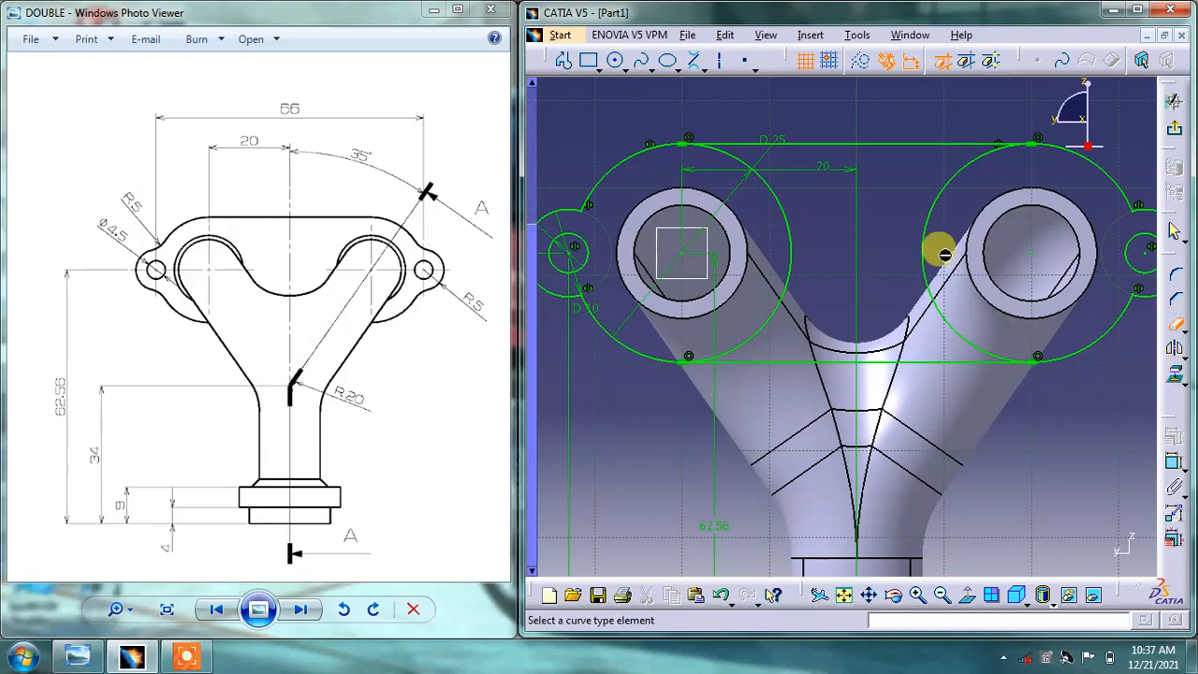
pyautogui.click(930, 225)
pyautogui.click(796, 245)
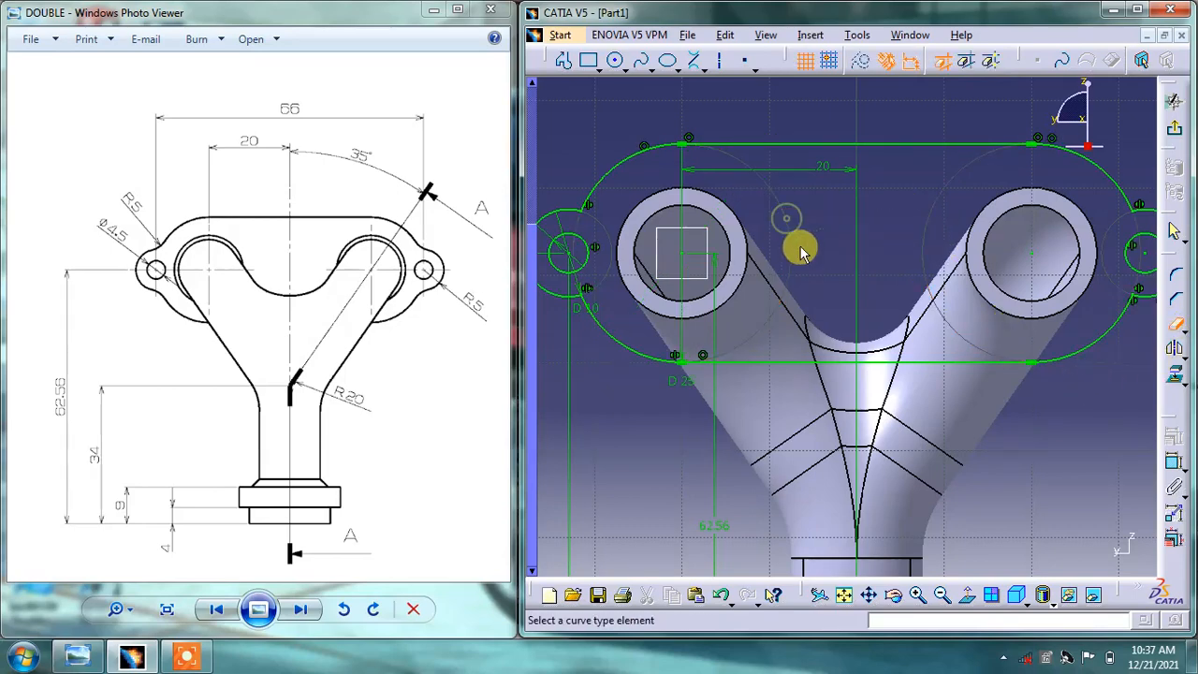
pyautogui.moveTo(816, 260); pyautogui.dragTo(810, 293, button='middle')
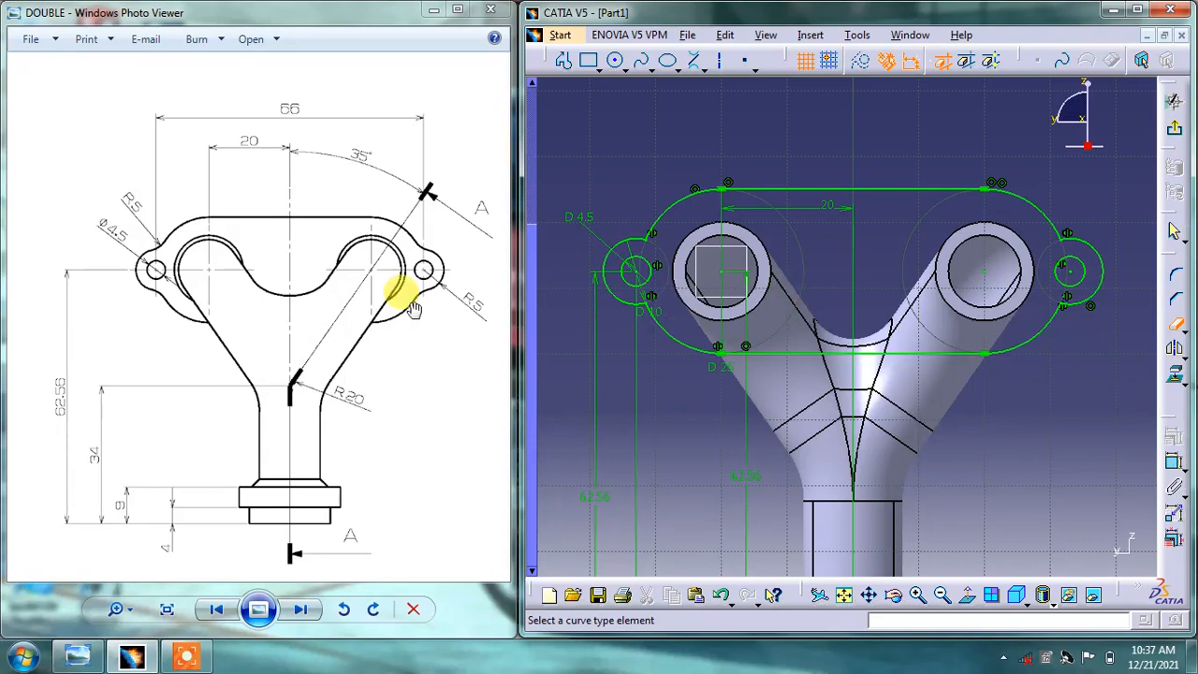
# - Check the flange section in the reference drawing and project the inner bore edges of both branch pipes onto the sketch plane
pyautogui.moveTo(272, 313); pyautogui.dragTo(150, 311)
pyautogui.moveTo(414, 320); pyautogui.dragTo(212, 303)
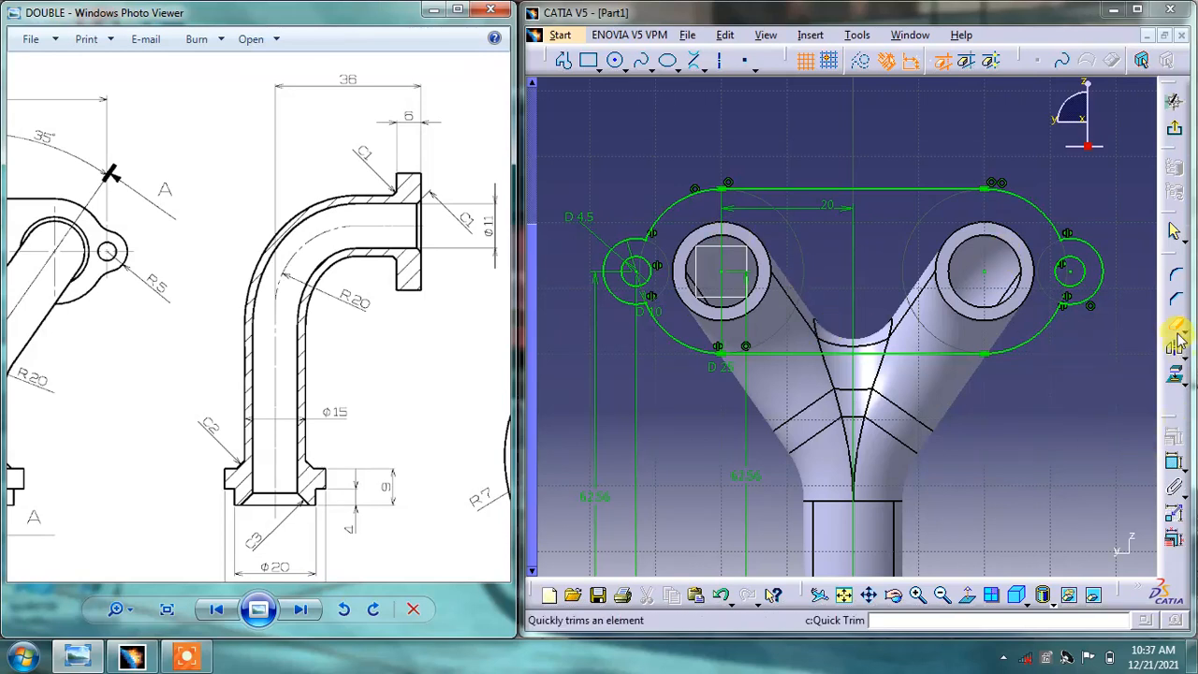
pyautogui.click(1175, 373)
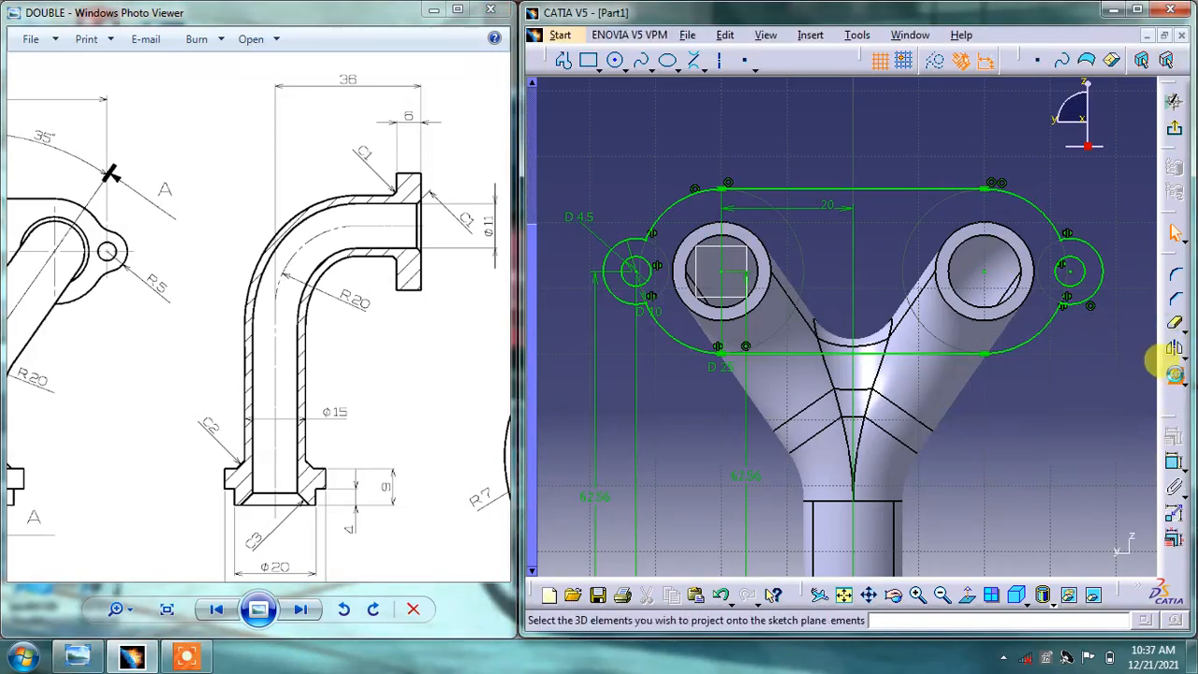
pyautogui.click(1019, 261)
pyautogui.click(754, 257)
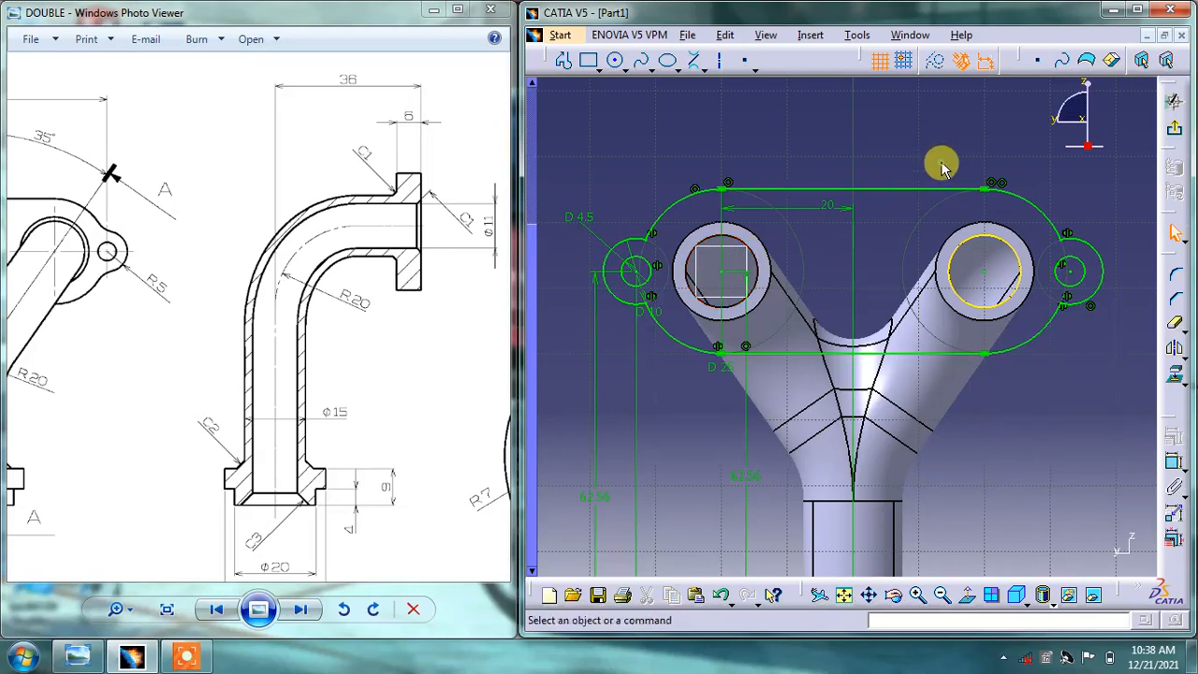
pyautogui.click(1175, 374)
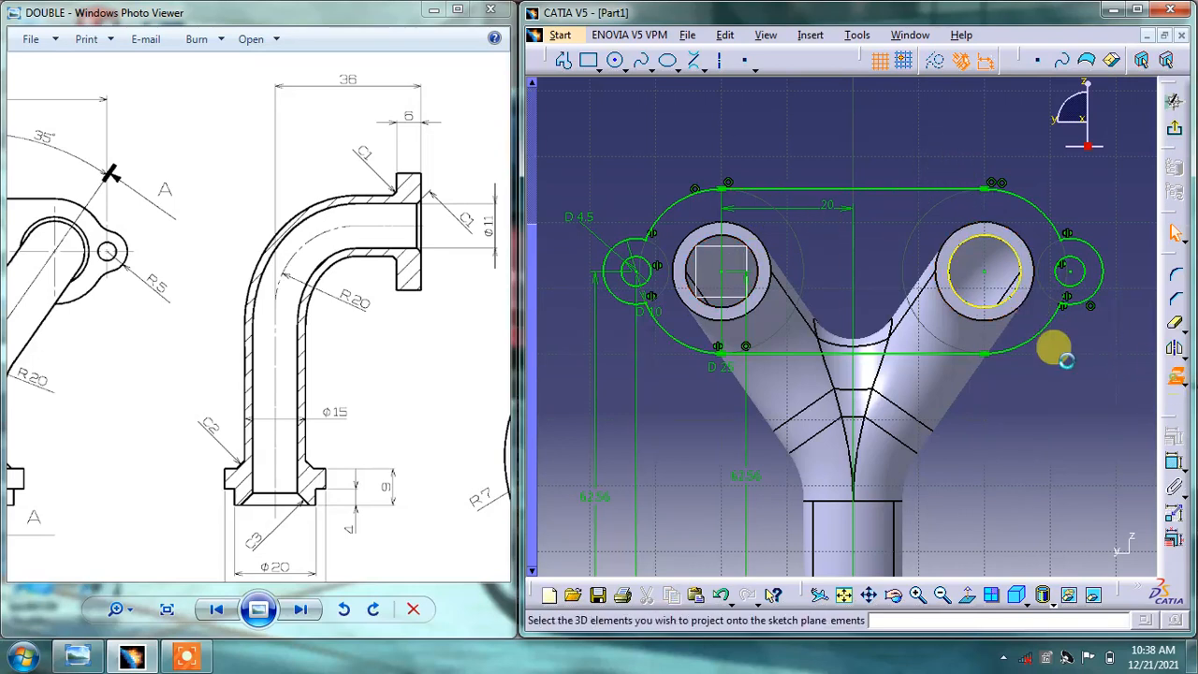
pyautogui.click(766, 261)
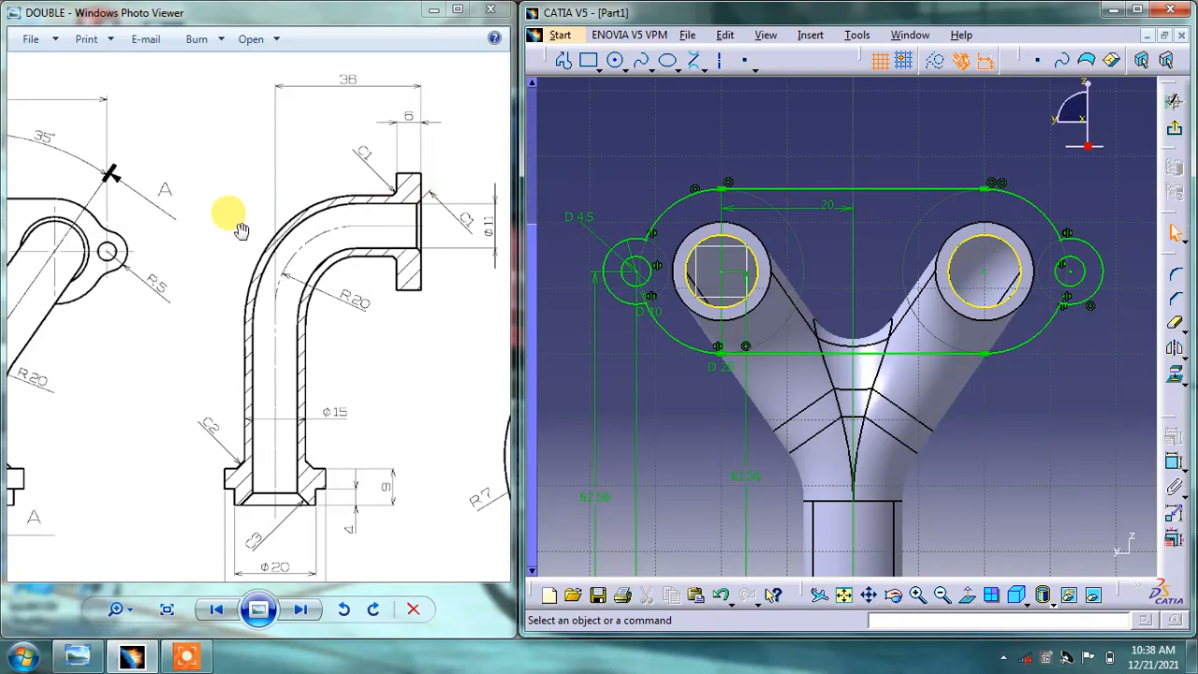
# - Round the upper junction between the left ear arc and the 25 mm end arc with a corner of radius 5 mm
pyautogui.moveTo(240, 230); pyautogui.dragTo(324, 235)
pyautogui.moveTo(204, 234); pyautogui.dragTo(275, 234)
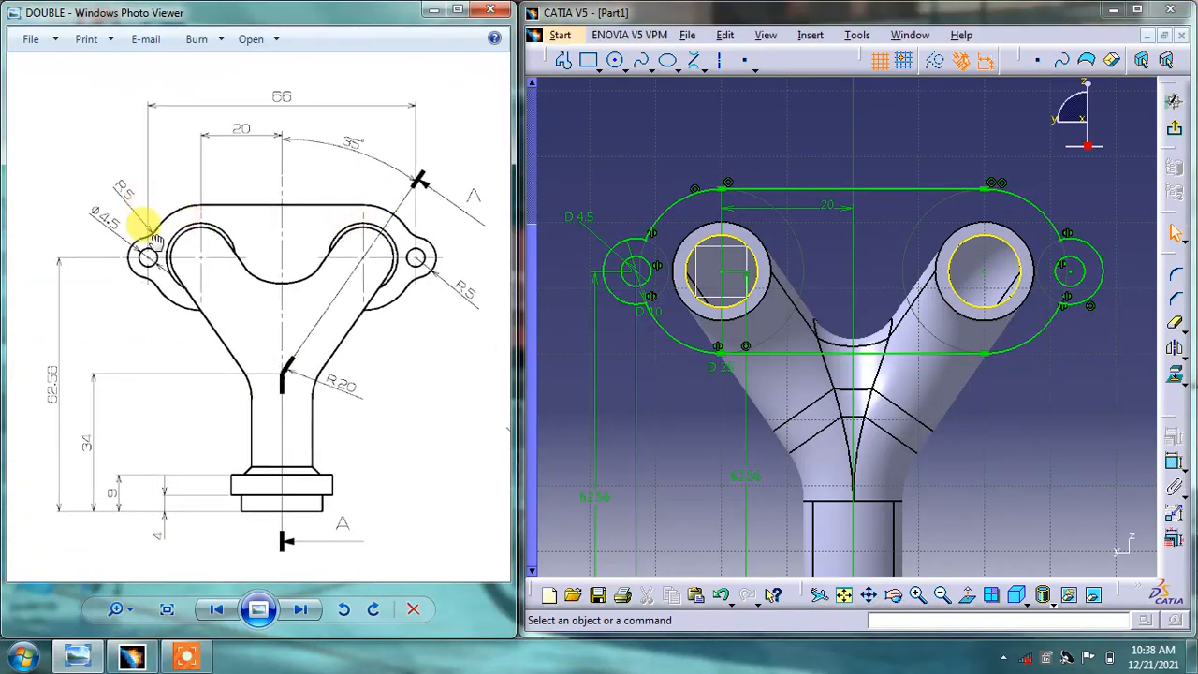
pyautogui.click(1039, 447)
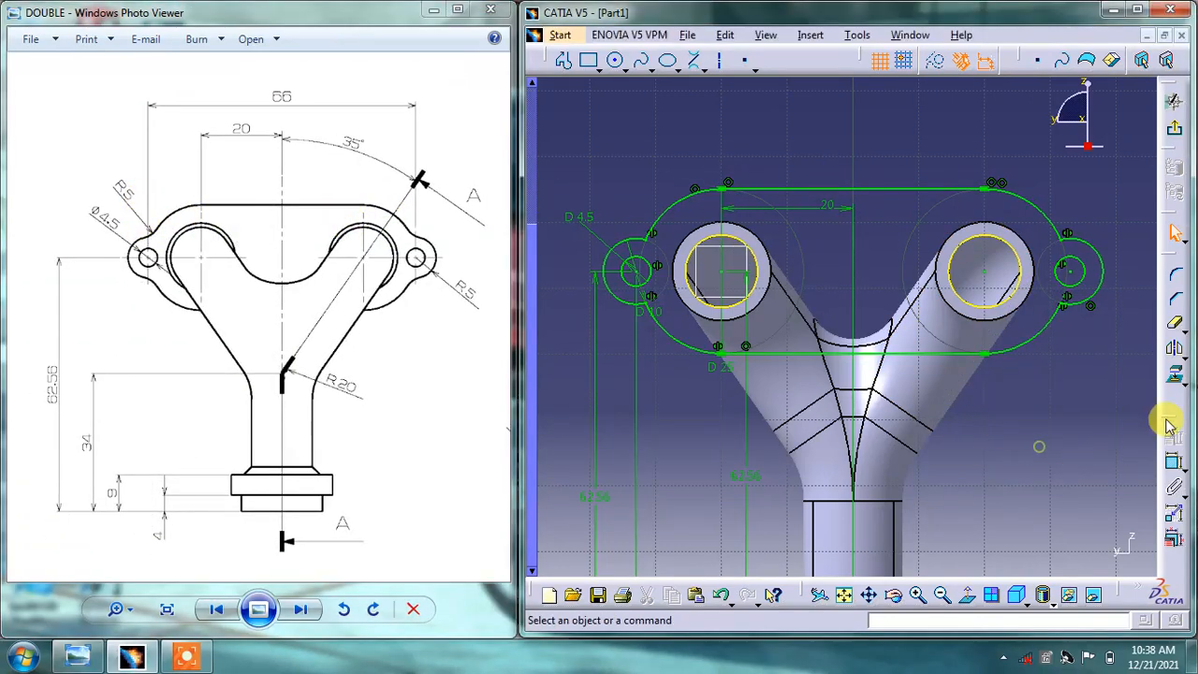
pyautogui.moveTo(802, 266); pyautogui.dragTo(806, 141, button='middle')
pyautogui.moveTo(723, 159); pyautogui.dragTo(991, 410, button='middle')
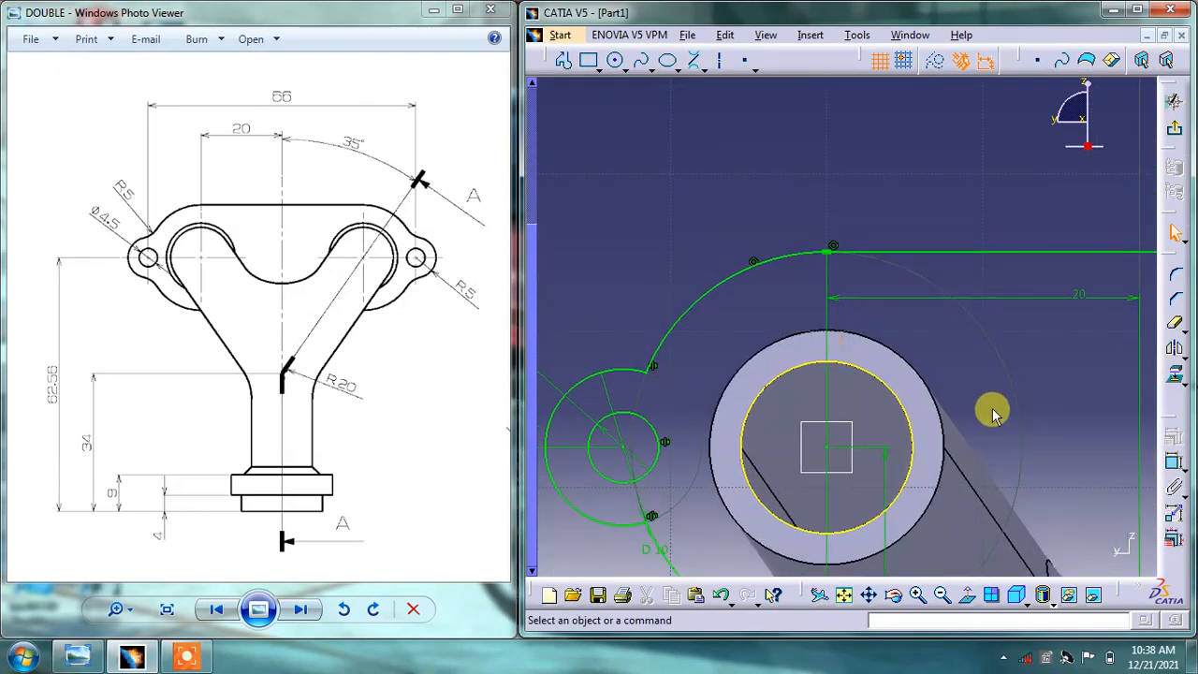
pyautogui.click(1175, 274)
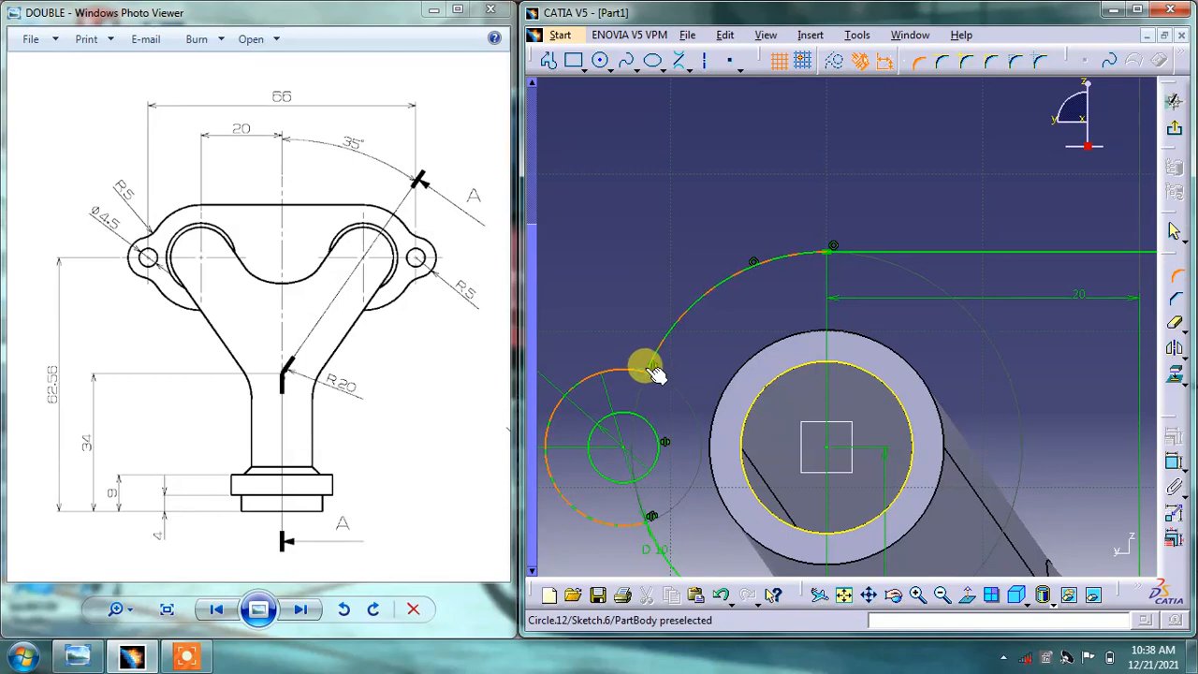
pyautogui.click(656, 371)
pyautogui.click(644, 363)
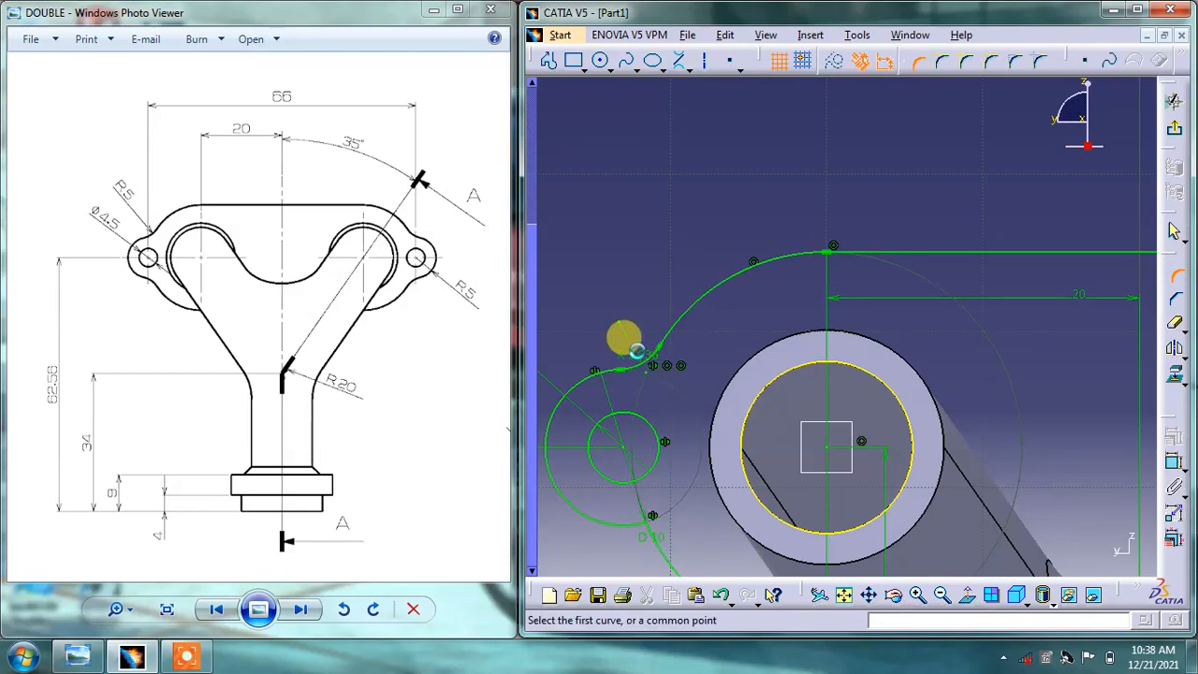
pyautogui.doubleClick(655, 361)
pyautogui.write('5')
pyautogui.press('Return')
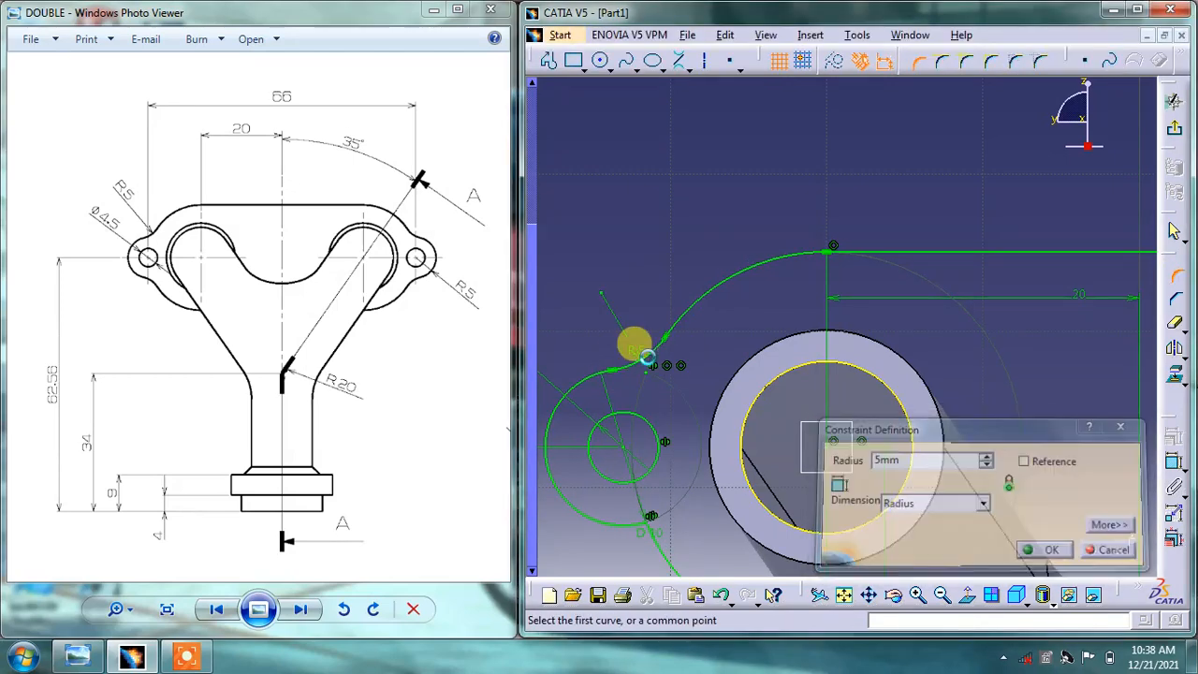
pyautogui.moveTo(700, 326); pyautogui.dragTo(655, 401, button='middle')
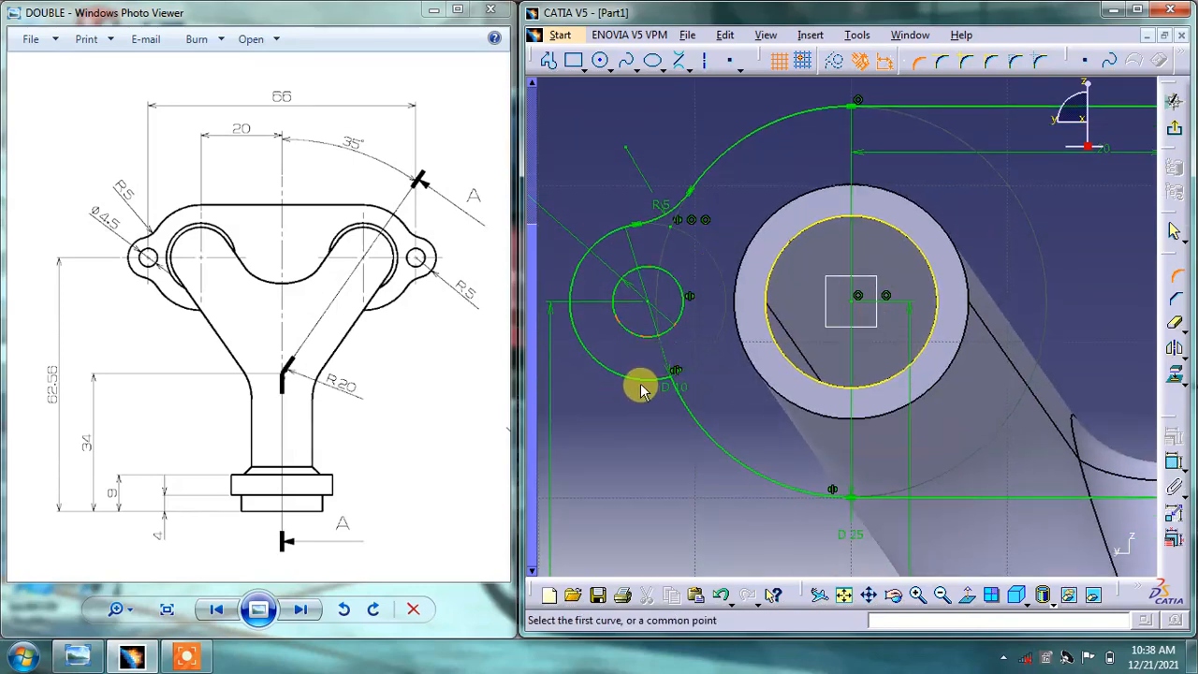
# - Round the lower junction between the left ear arc and the 25 mm end arc with a corner of radius 5 mm
pyautogui.click(671, 404)
pyautogui.click(652, 392)
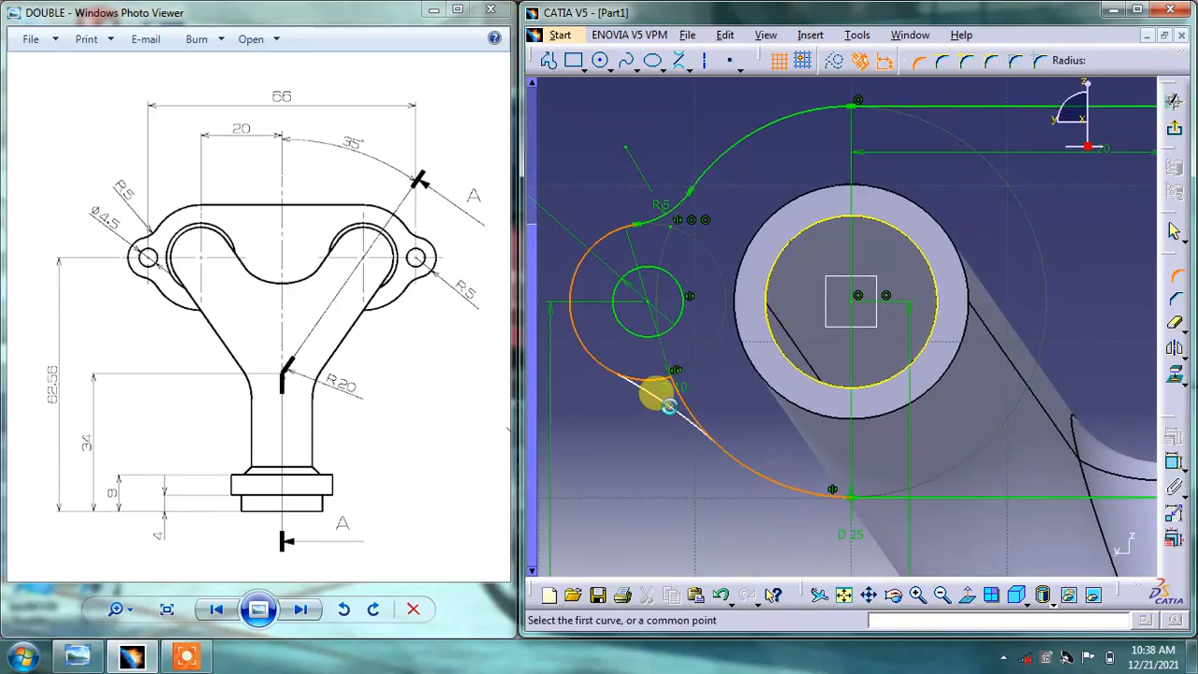
pyautogui.doubleClick(661, 406)
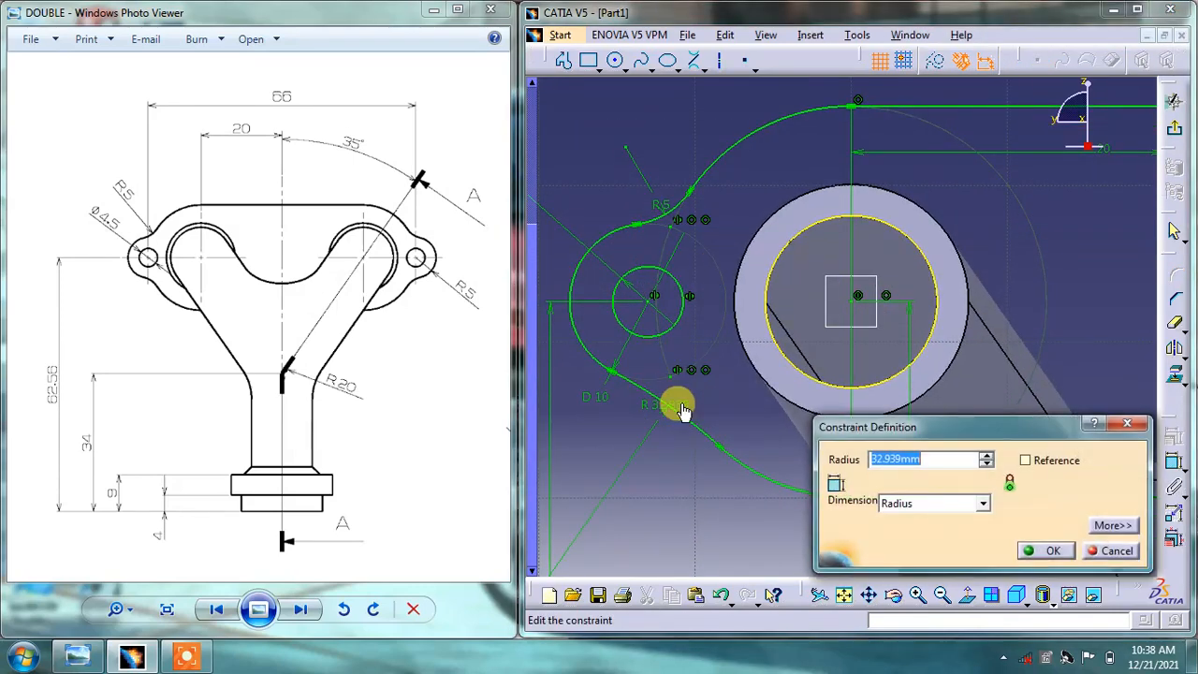
pyautogui.write('5')
pyautogui.press('Return')
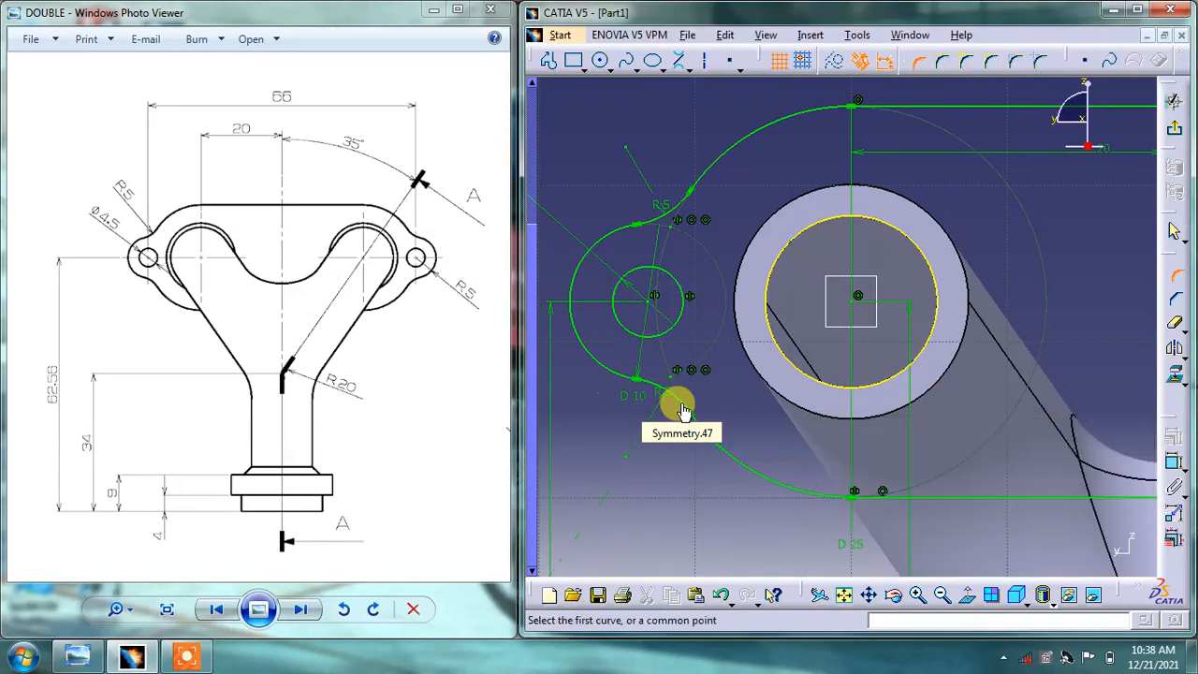
# - Round the upper junction between the right ear arc and its neighbouring end arc with a corner of radius 5 mm
pyautogui.moveTo(1123, 393); pyautogui.dragTo(804, 396, button='middle')
pyautogui.moveTo(888, 398); pyautogui.dragTo(682, 397, button='middle')
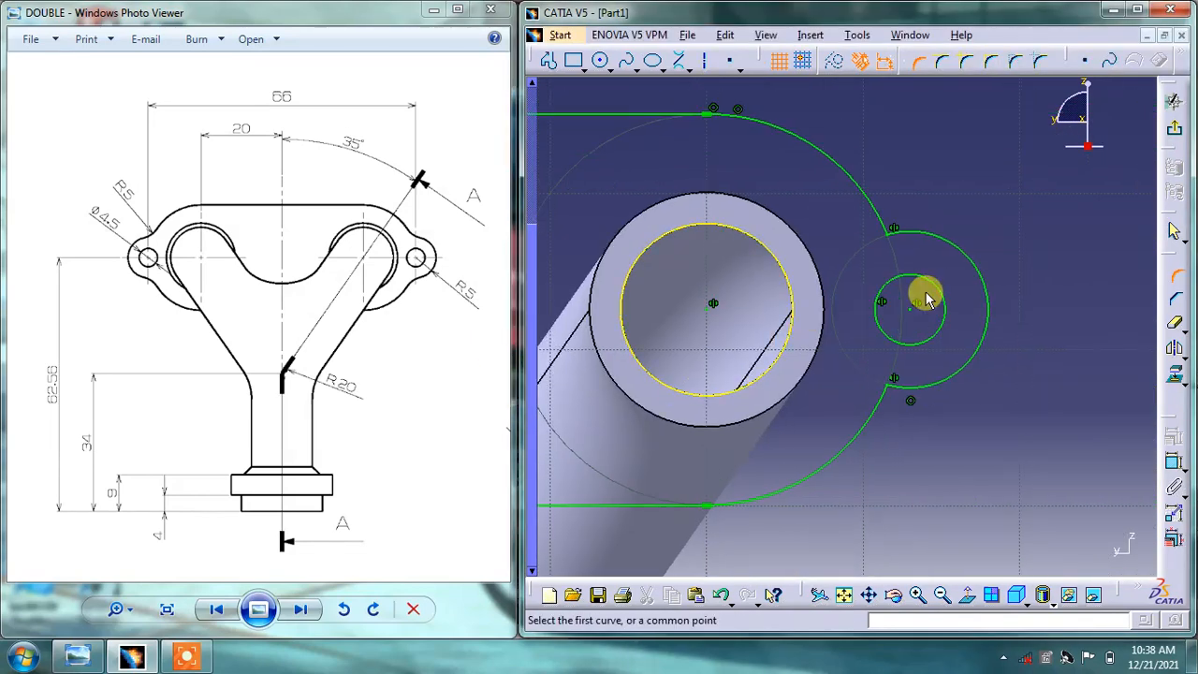
pyautogui.click(894, 233)
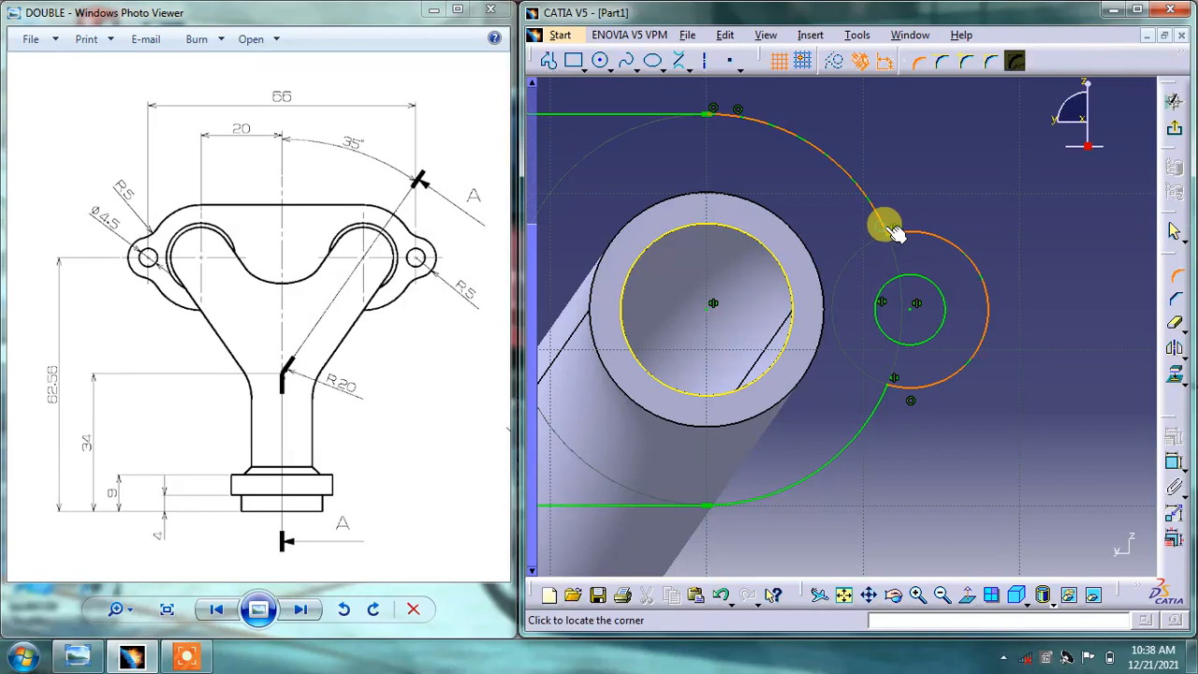
pyautogui.click(900, 227)
pyautogui.doubleClick(901, 220)
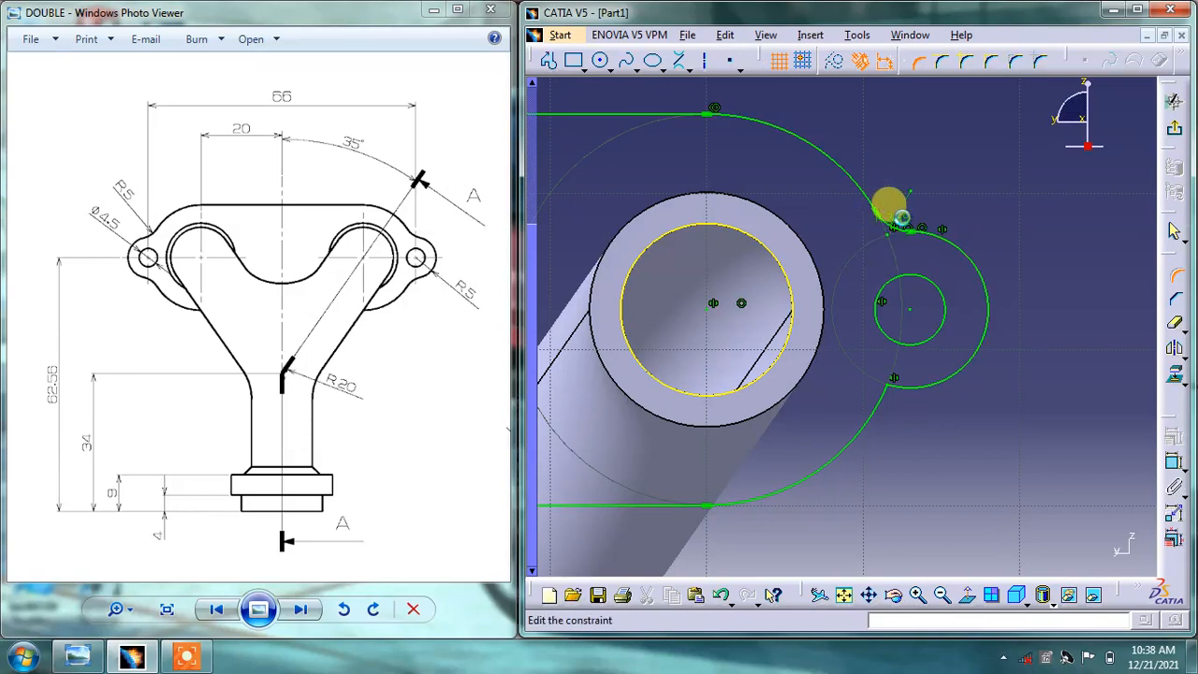
pyautogui.press('Return')
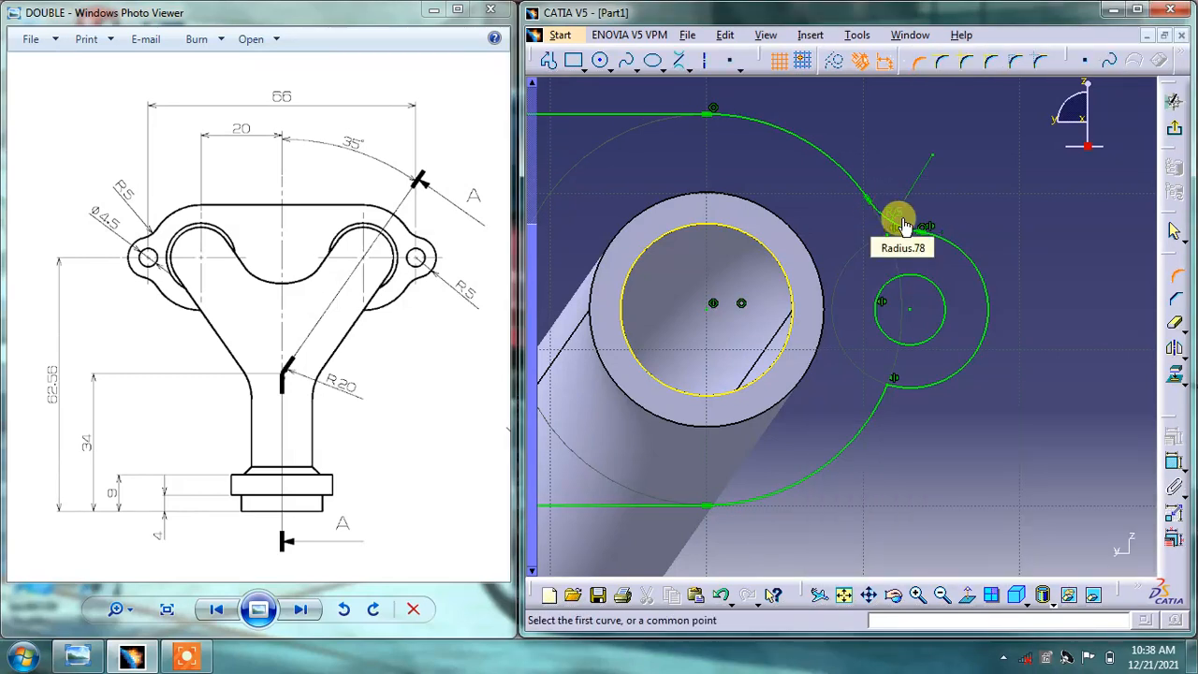
# - Round the lower junction between the right ear arc and the end arc with a 5 mm corner and exit the flange sketch
pyautogui.click(913, 393)
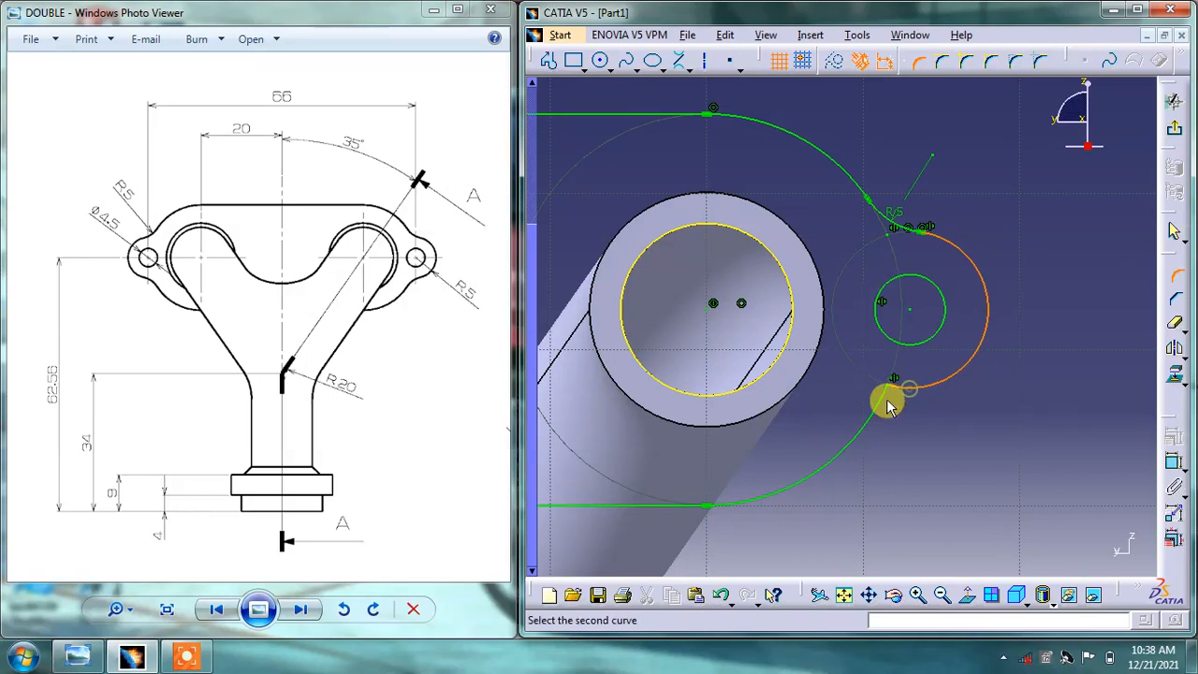
pyautogui.click(882, 408)
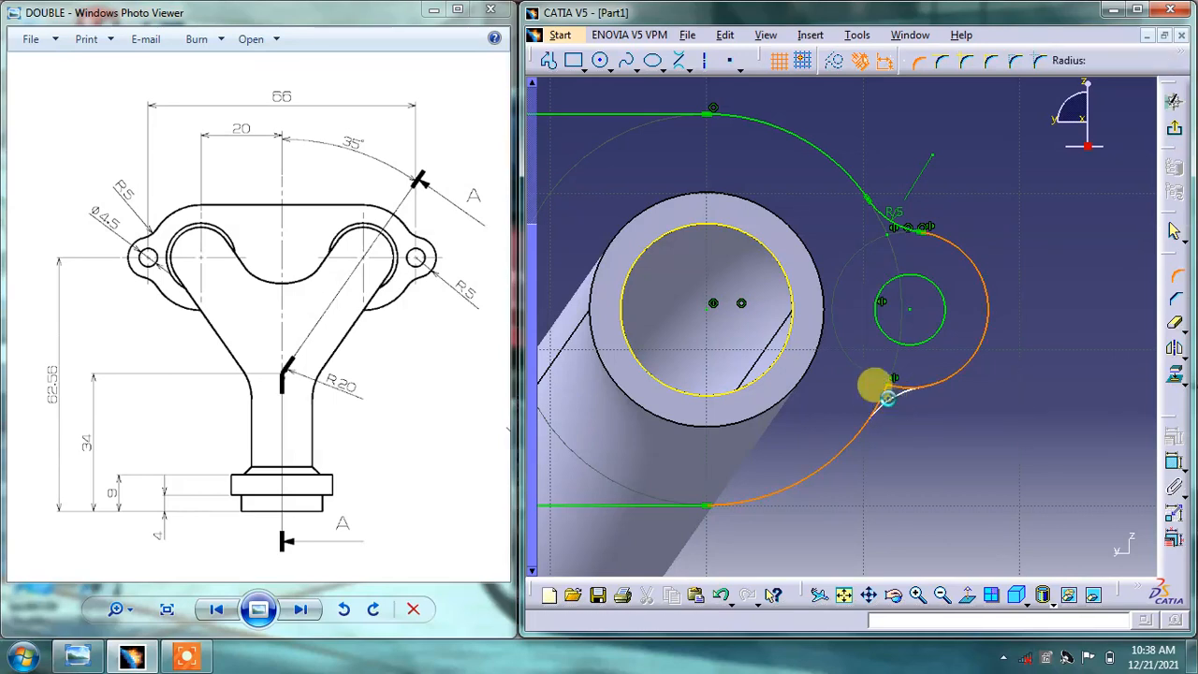
pyautogui.click(885, 394)
pyautogui.doubleClick(894, 401)
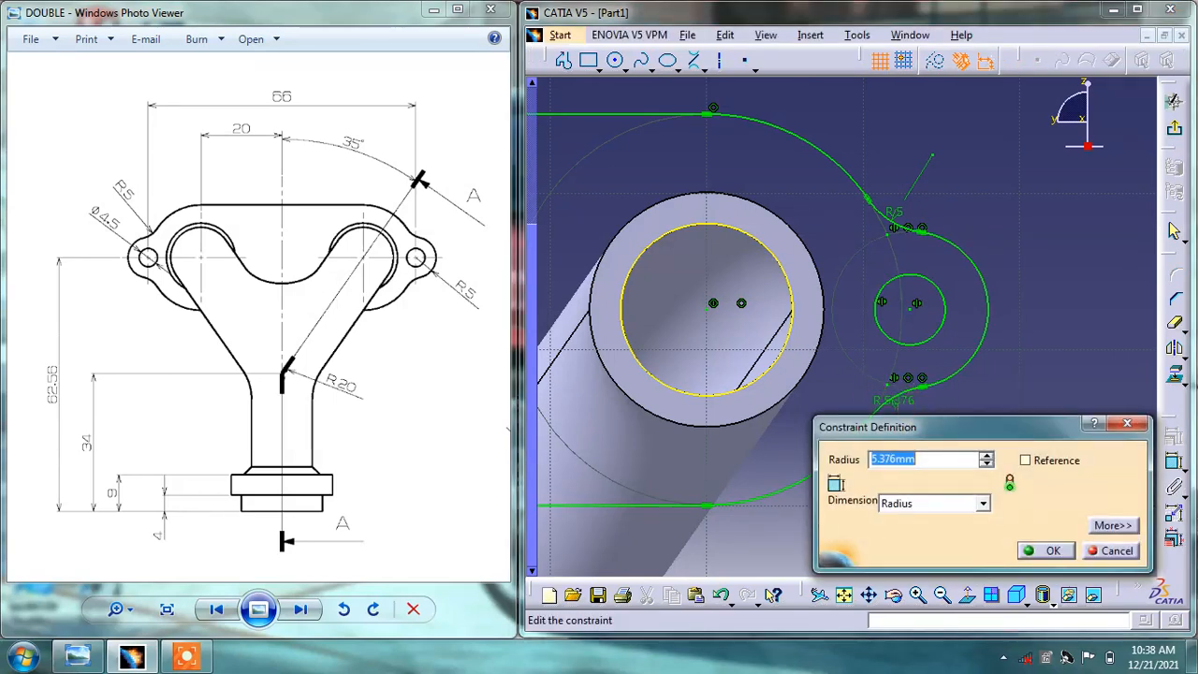
pyautogui.write('5mm')
pyautogui.press('Return')
pyautogui.moveTo(869, 368); pyautogui.dragTo(930, 409, button='middle')
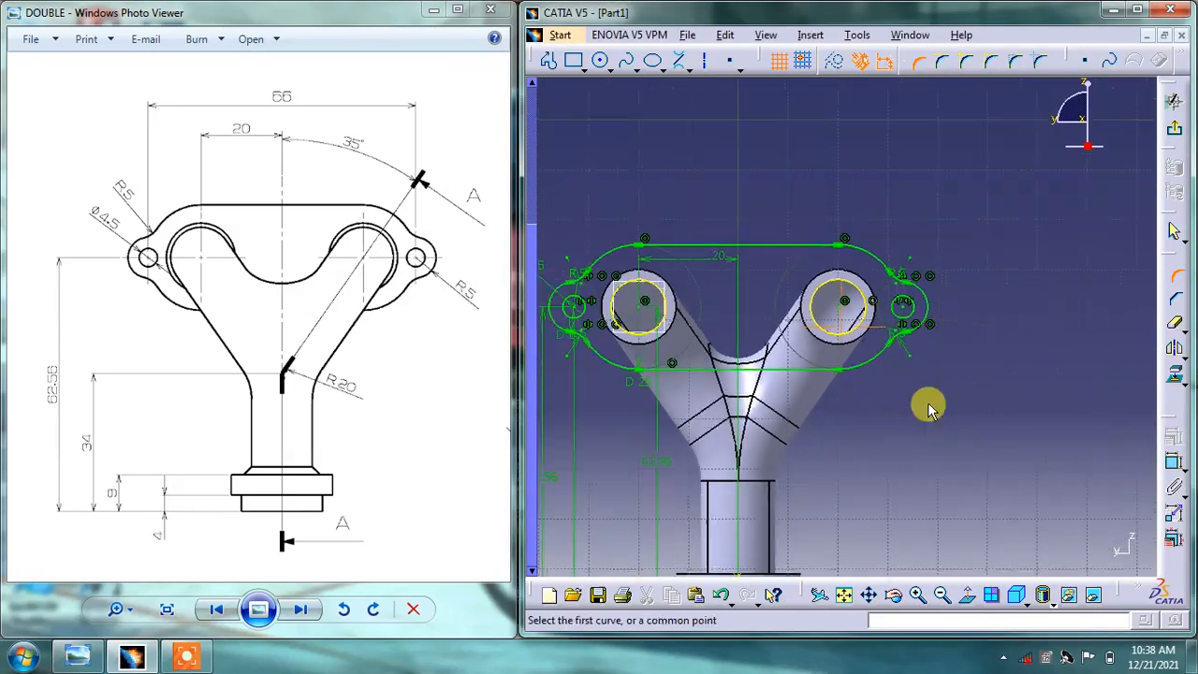
pyautogui.click(1174, 127)
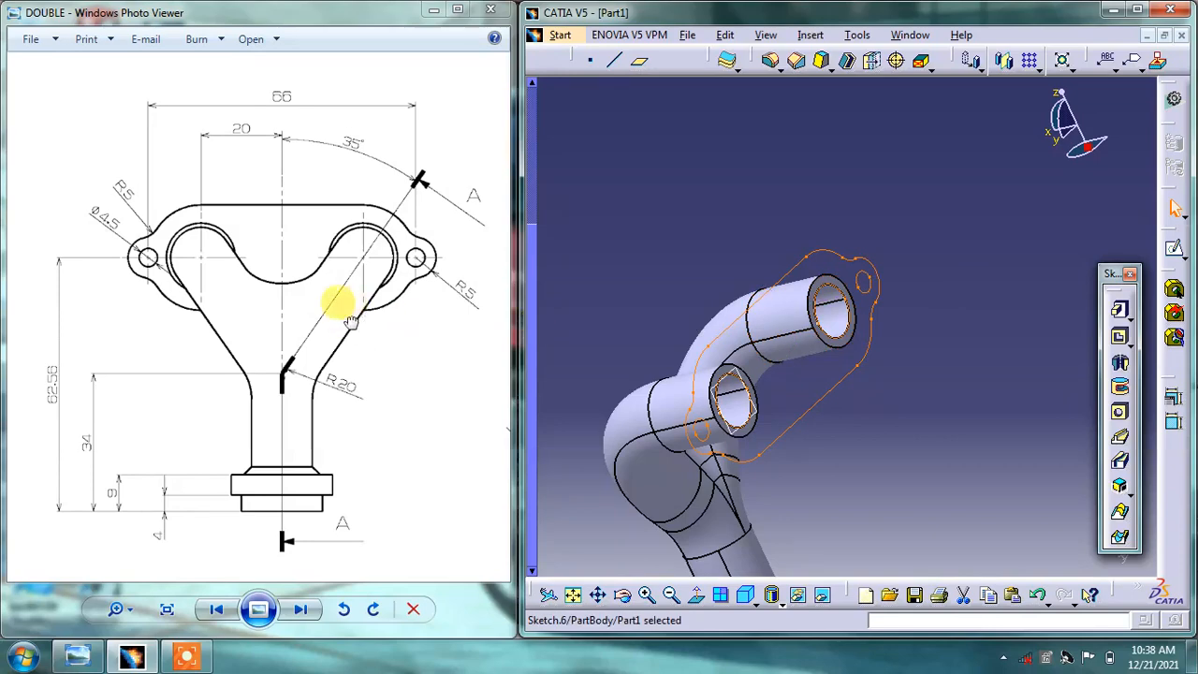
# - Check the flange thickness in the section view and pad the flange sketch 6 mm back toward the branch pipes
pyautogui.moveTo(351, 322)
pyautogui.mouseDown()
pyautogui.moveTo(86, 354)
pyautogui.moveTo(39, 339)
pyautogui.mouseUp()
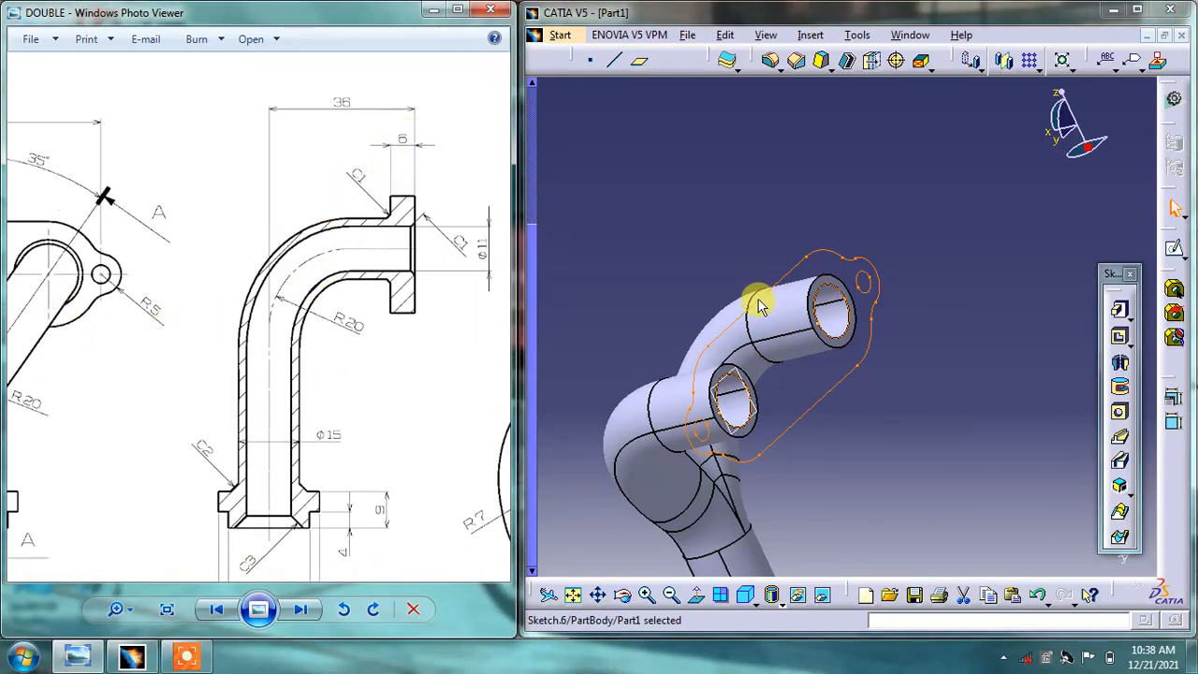
pyautogui.click(1121, 311)
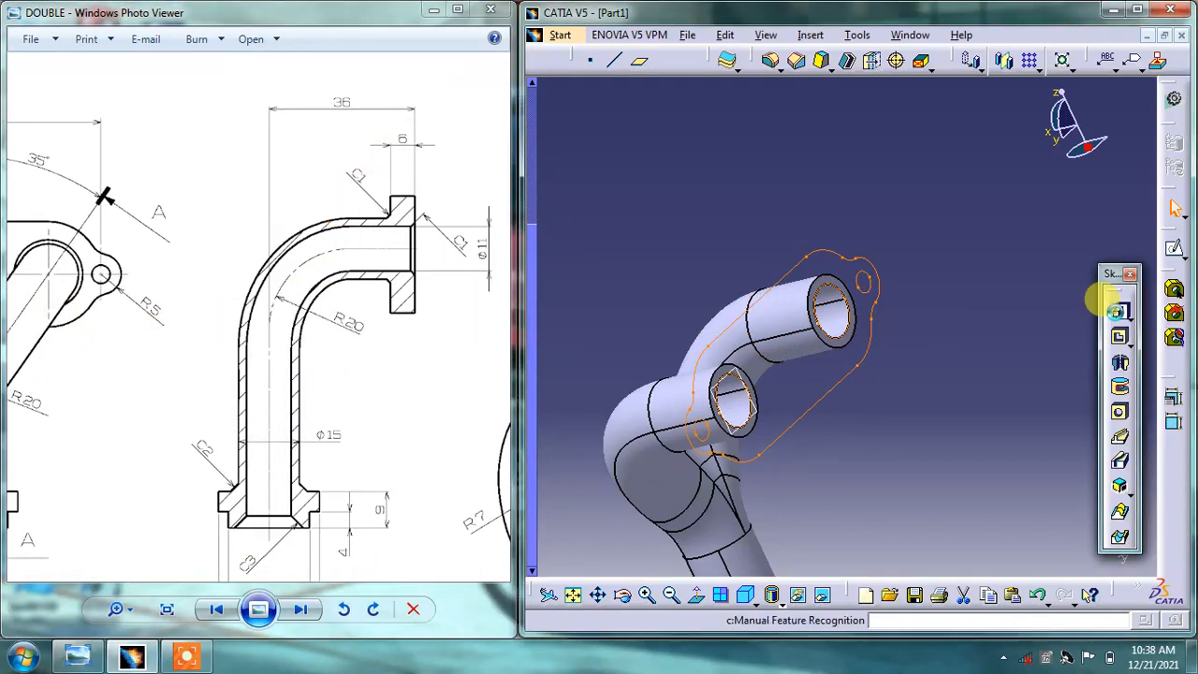
pyautogui.click(1109, 312)
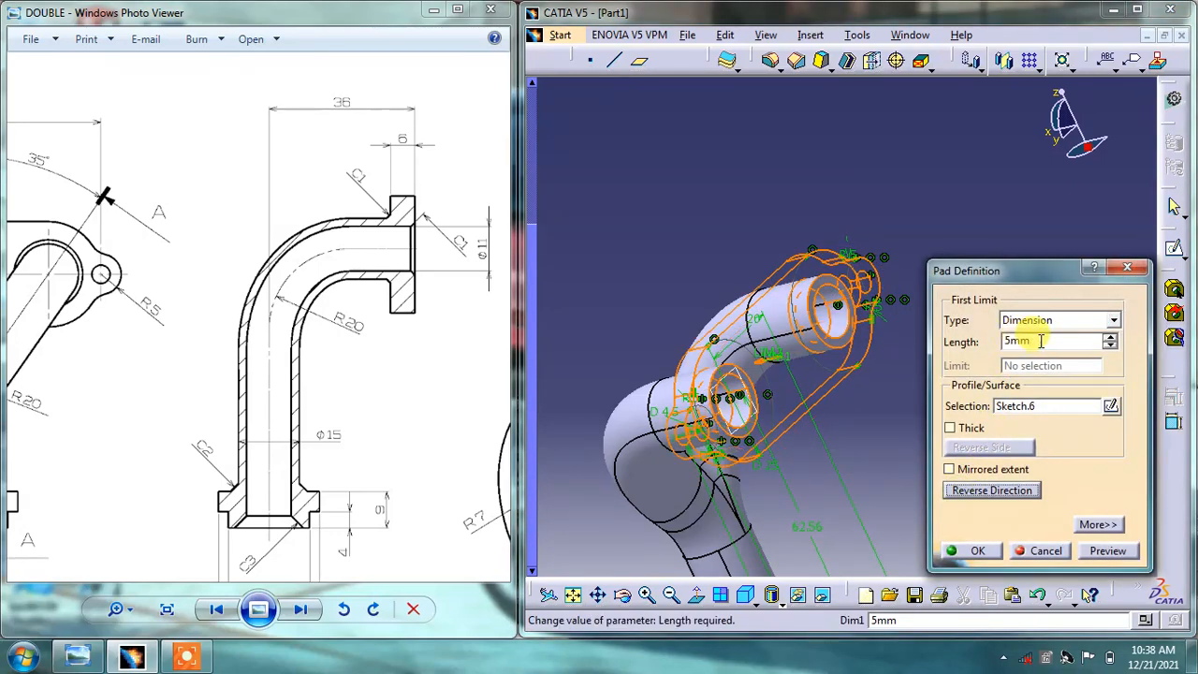
pyautogui.write('6')
pyautogui.press('Return')
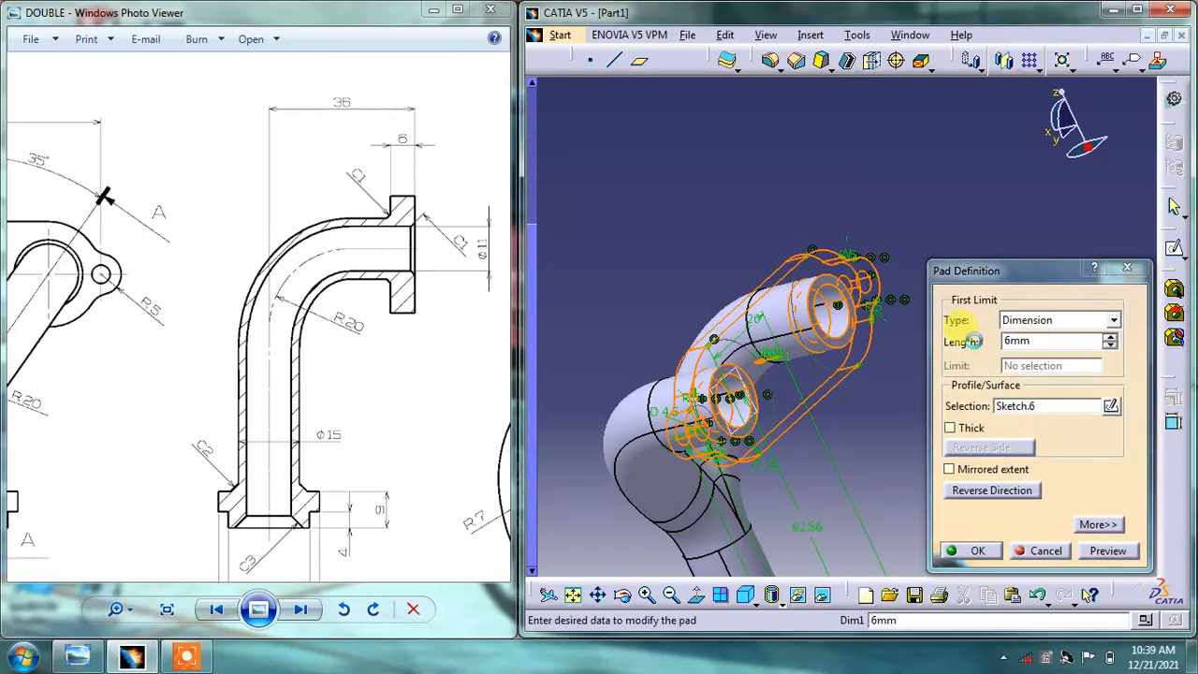
# - Hide the reference plane used for the flange sketch
pyautogui.moveTo(965, 362); pyautogui.dragTo(847, 288, button='middle')
pyautogui.rightClick(850, 294)
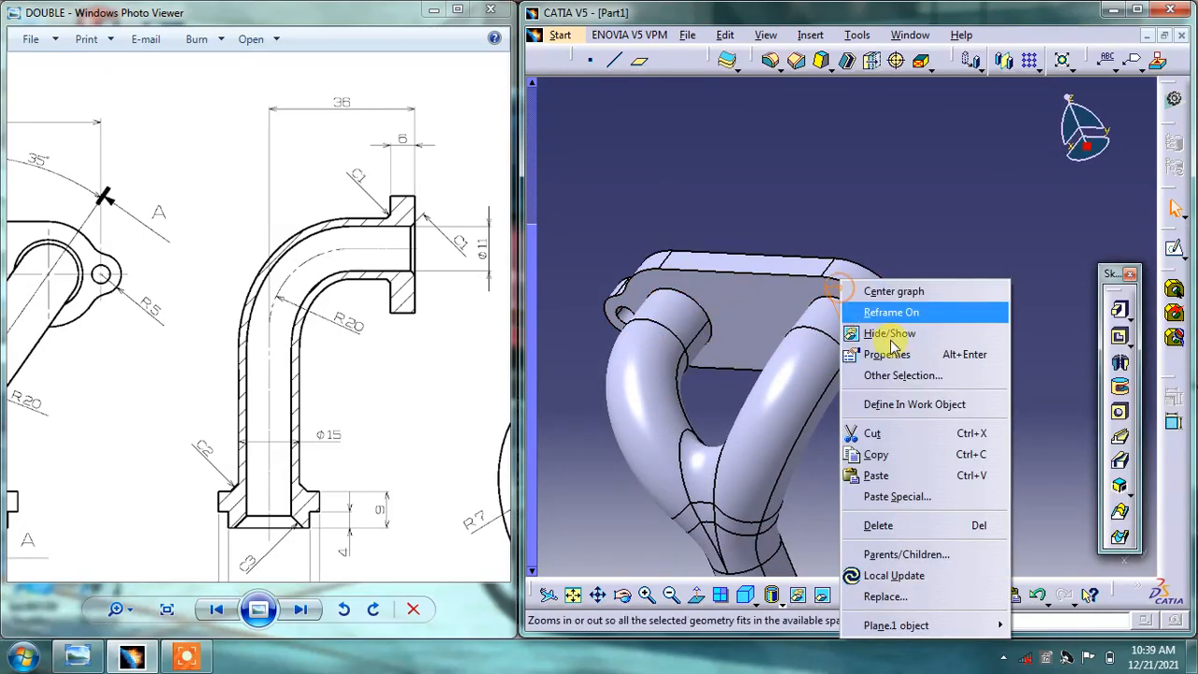
pyautogui.click(888, 335)
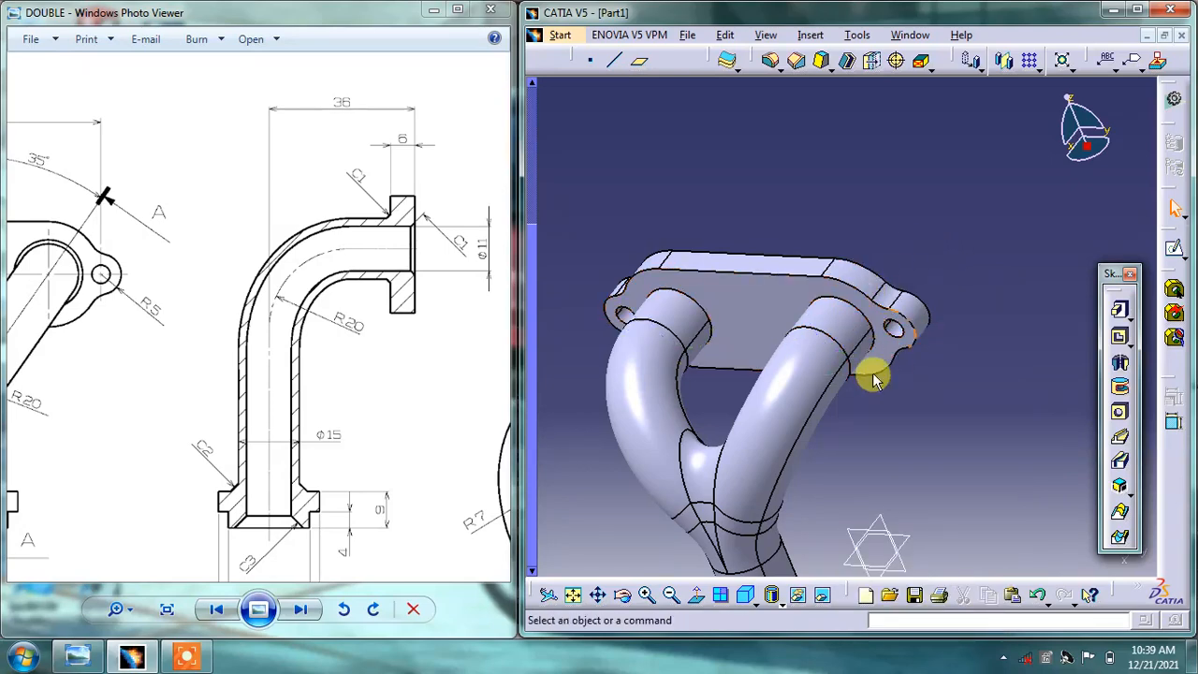
# - Start a chamfer of 1 mm at 45 degrees and select both pipe bore edges on the flange's front face
pyautogui.moveTo(873, 378); pyautogui.dragTo(901, 169, button='middle')
pyautogui.moveTo(877, 271); pyautogui.dragTo(894, 258, button='middle')
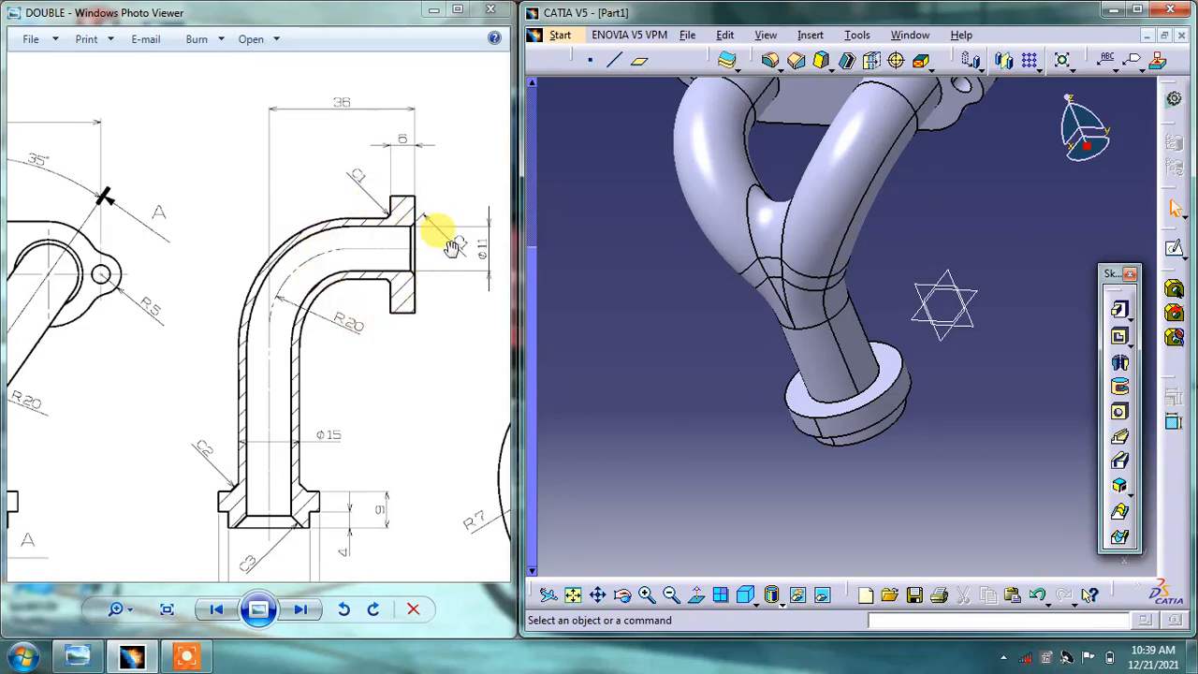
pyautogui.moveTo(552, 254); pyautogui.dragTo(833, 114, button='middle')
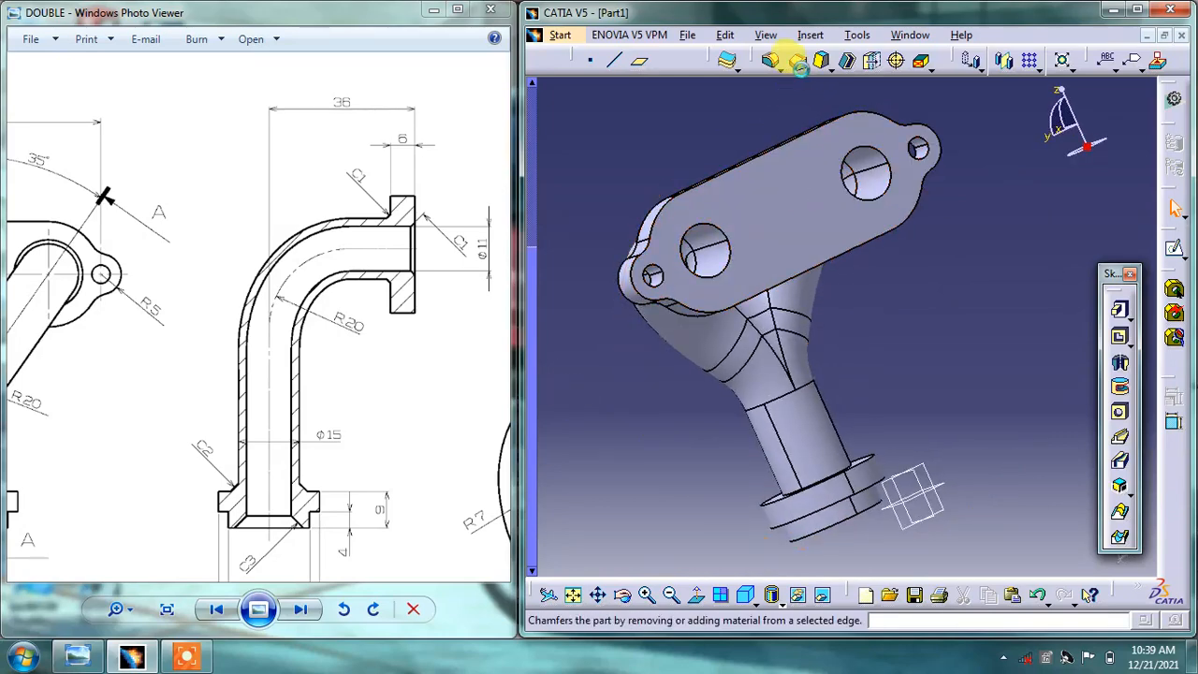
pyautogui.click(799, 61)
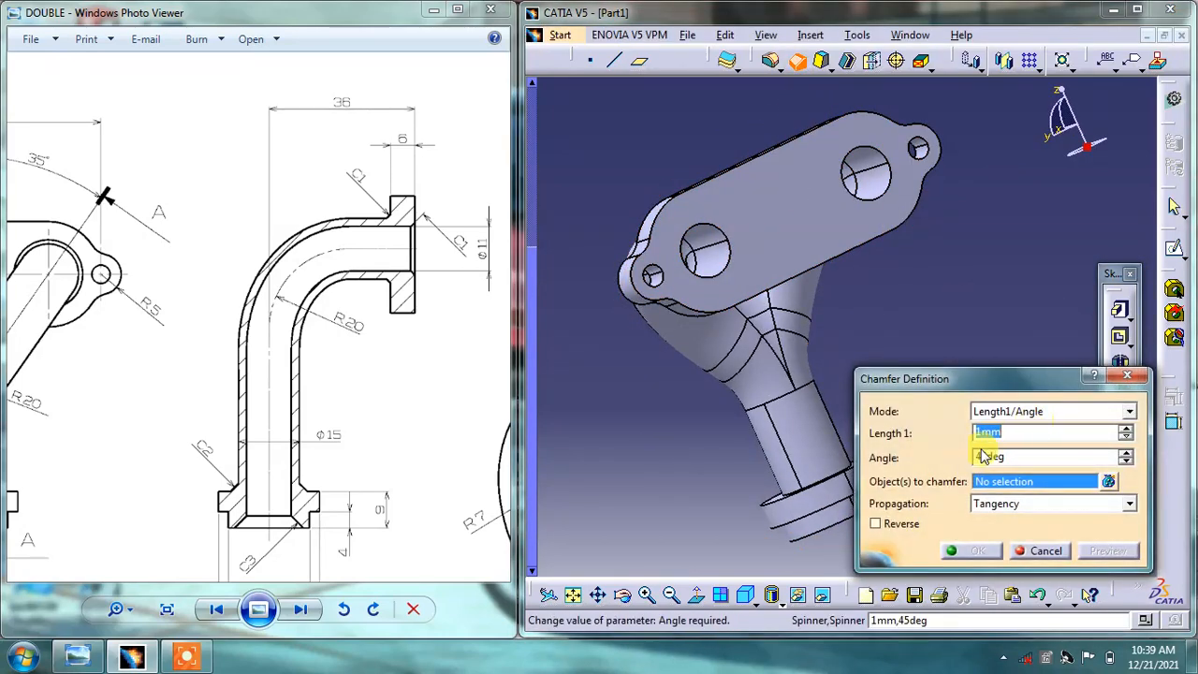
pyautogui.click(719, 234)
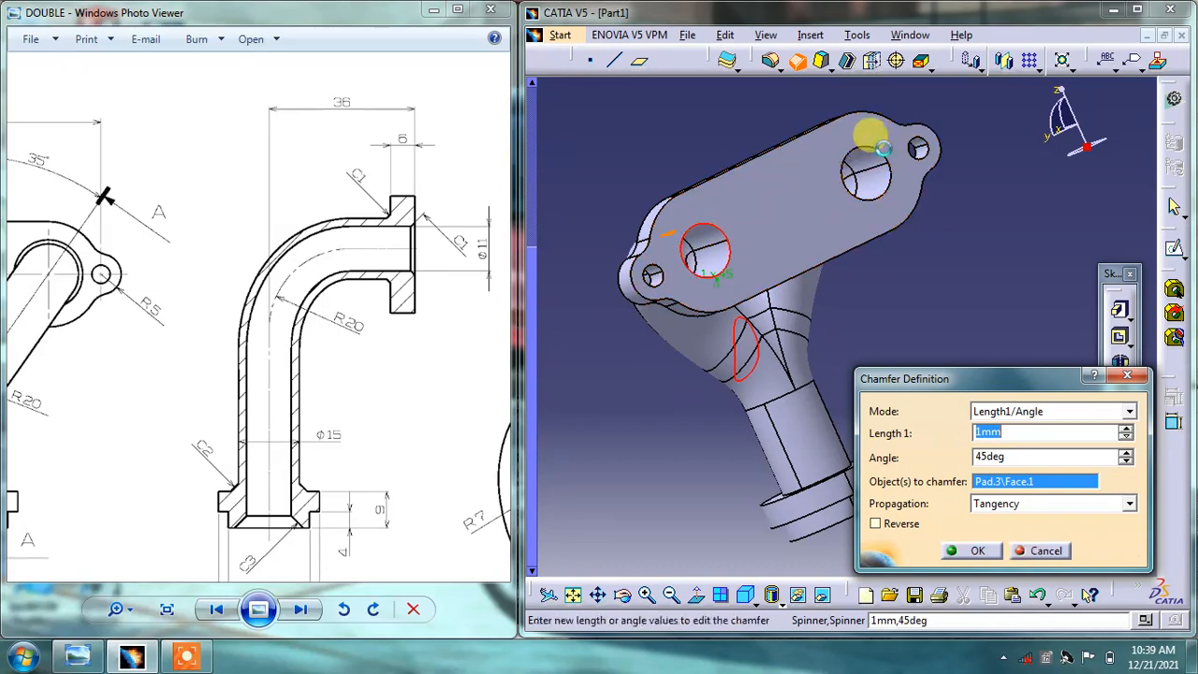
pyautogui.click(867, 147)
# - Add the two edges where the branch pipes meet the back of the flange to the 1 mm chamfer and apply it
pyautogui.moveTo(758, 204); pyautogui.dragTo(880, 239, button='middle')
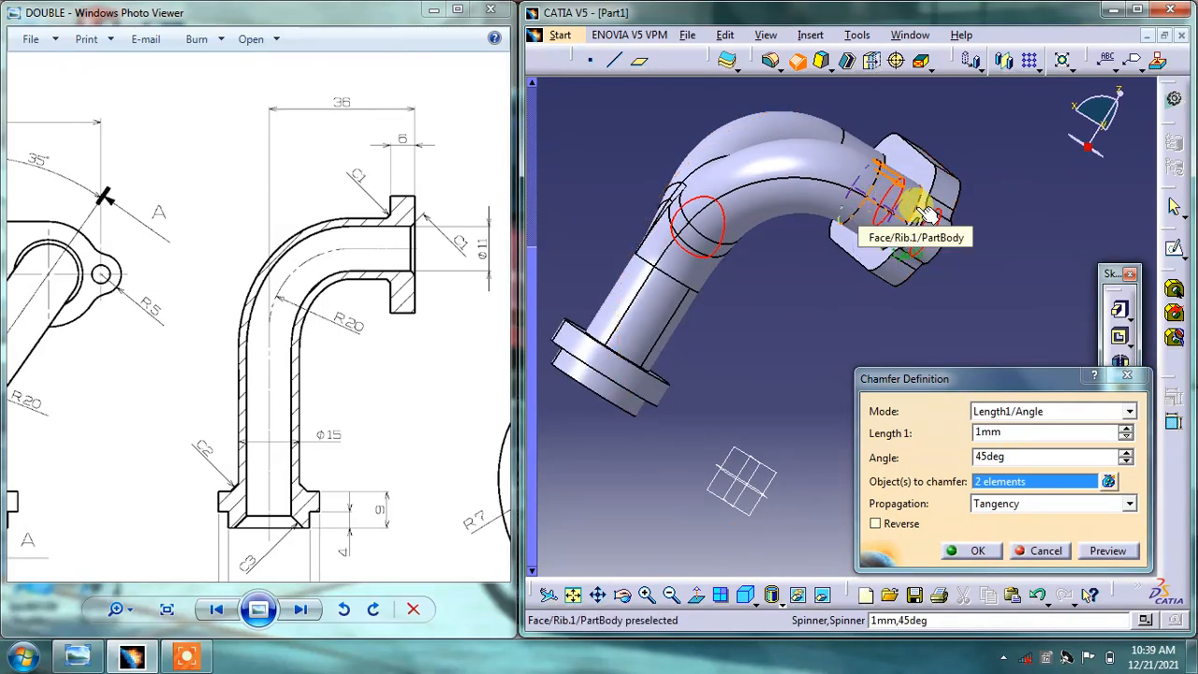
pyautogui.moveTo(927, 213); pyautogui.dragTo(797, 313, button='middle')
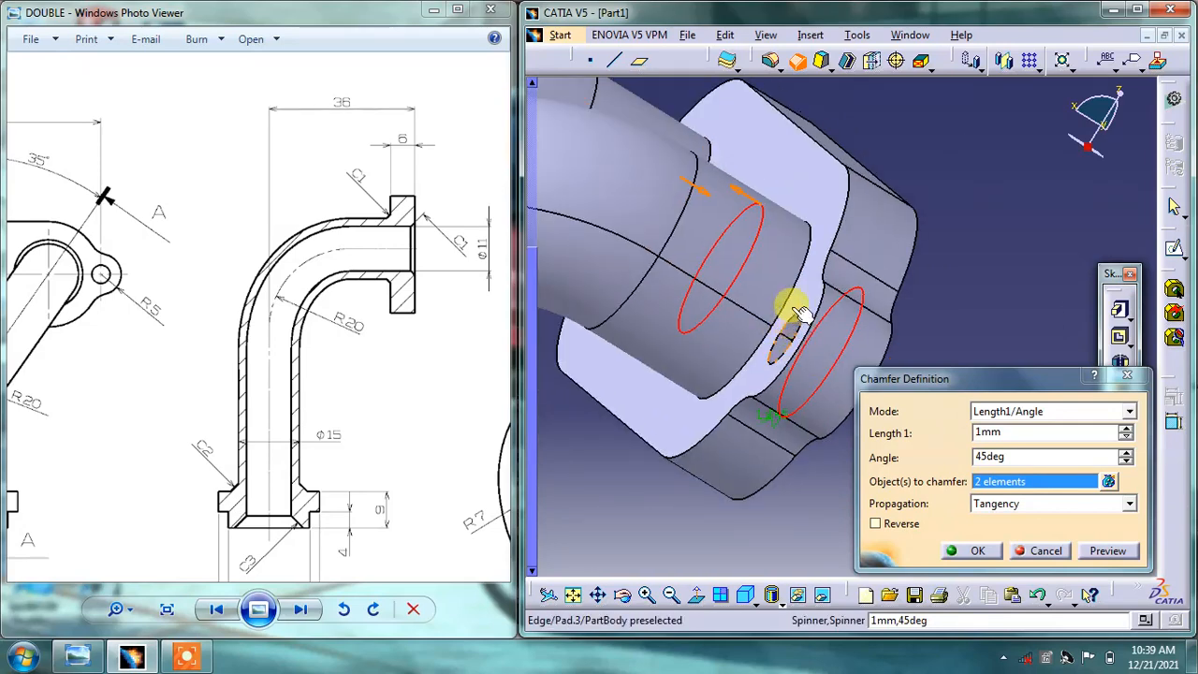
pyautogui.click(794, 304)
pyautogui.moveTo(717, 233); pyautogui.dragTo(701, 214, button='middle')
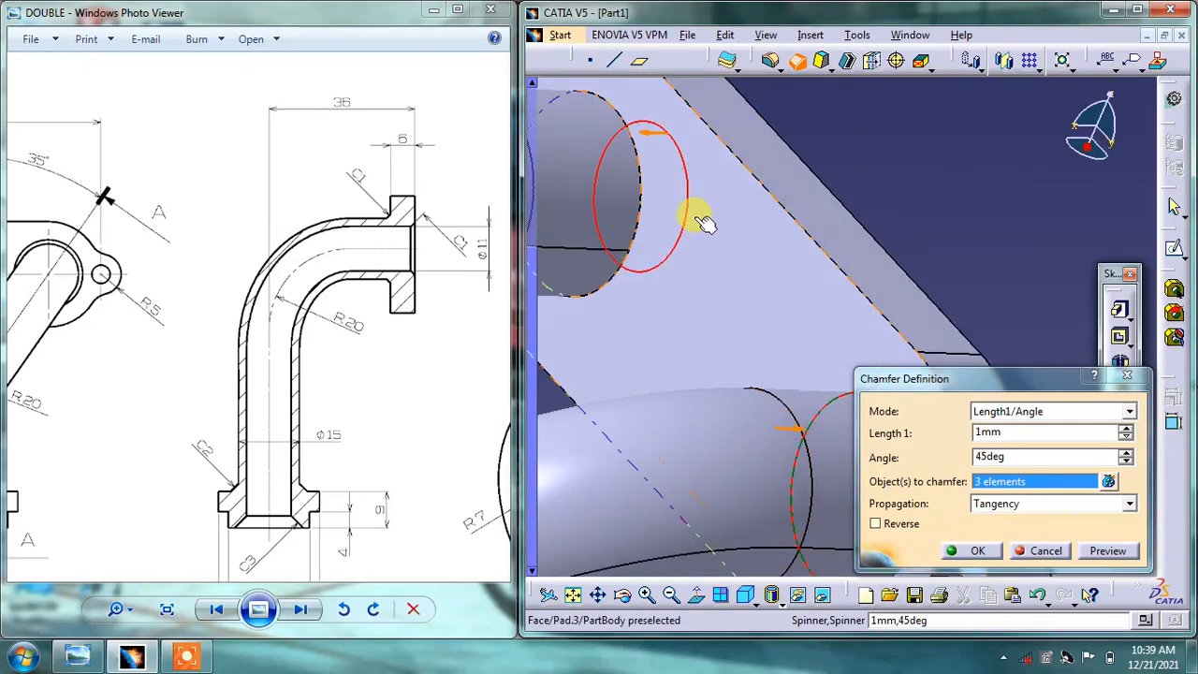
pyautogui.click(649, 185)
pyautogui.moveTo(882, 187); pyautogui.dragTo(908, 280, button='middle')
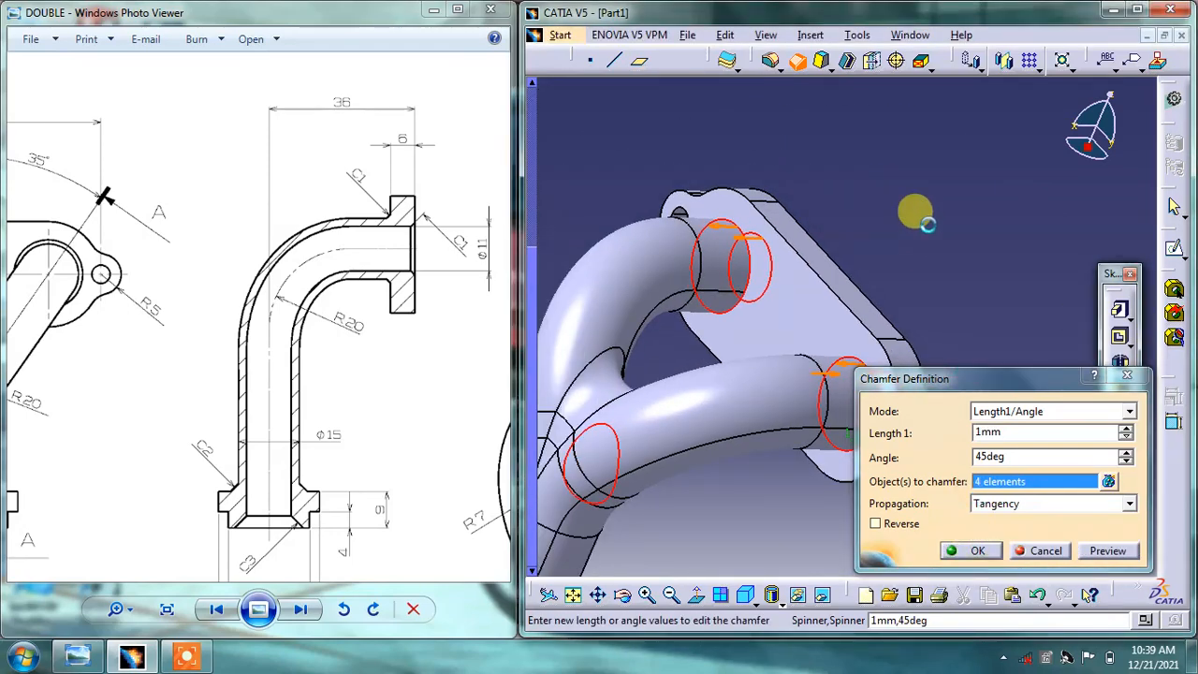
pyautogui.press('Return')
# - Chamfer the edge where the straight main pipe meets the lower collar by 2 mm at 45 degrees
pyautogui.moveTo(777, 354)
pyautogui.mouseDown(button='middle')
pyautogui.moveTo(828, 329)
pyautogui.moveTo(850, 268)
pyautogui.moveTo(824, 356)
pyautogui.mouseUp(button='middle')
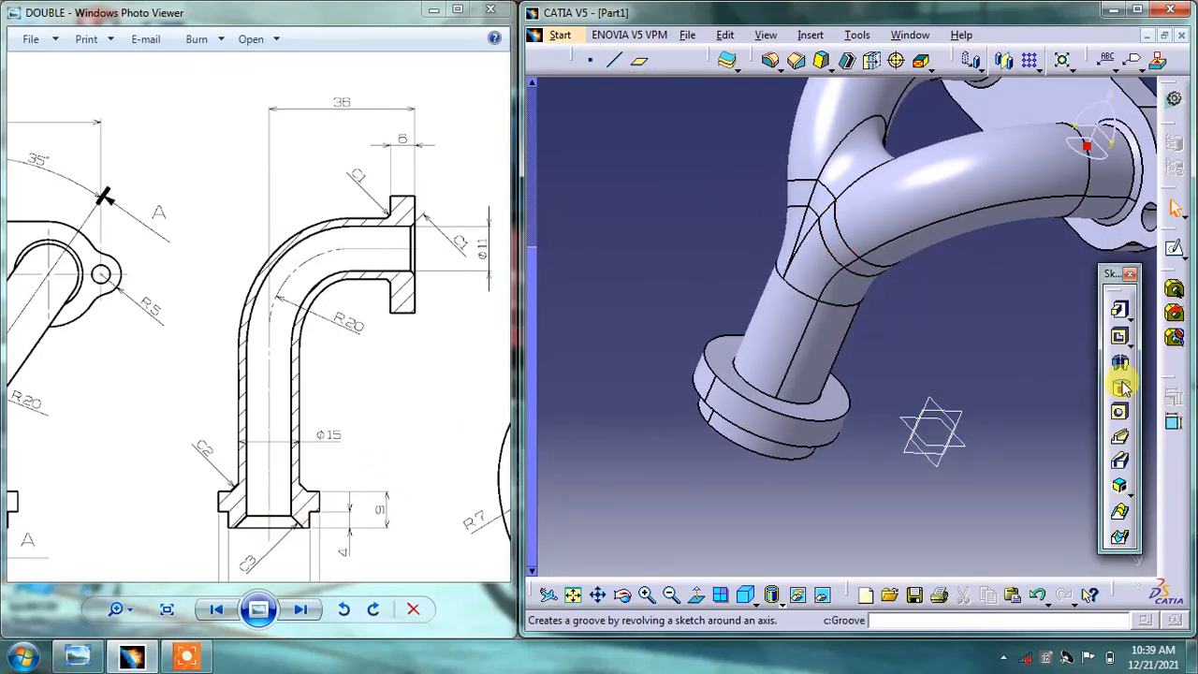
pyautogui.click(798, 61)
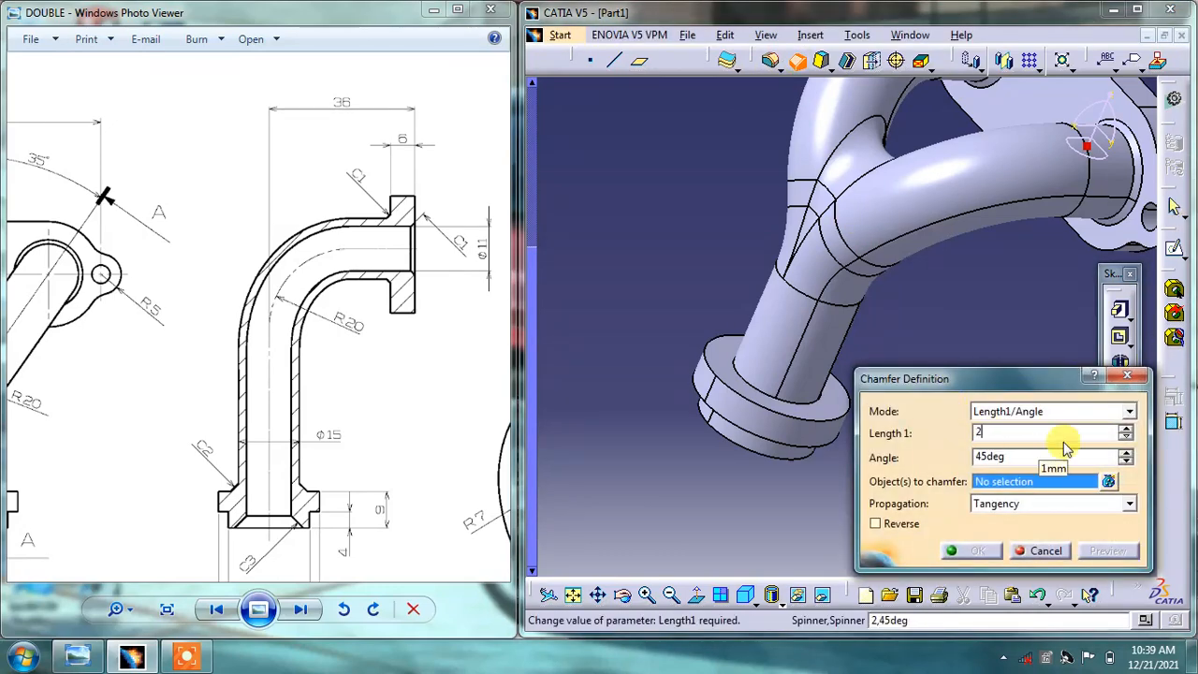
pyautogui.click(803, 401)
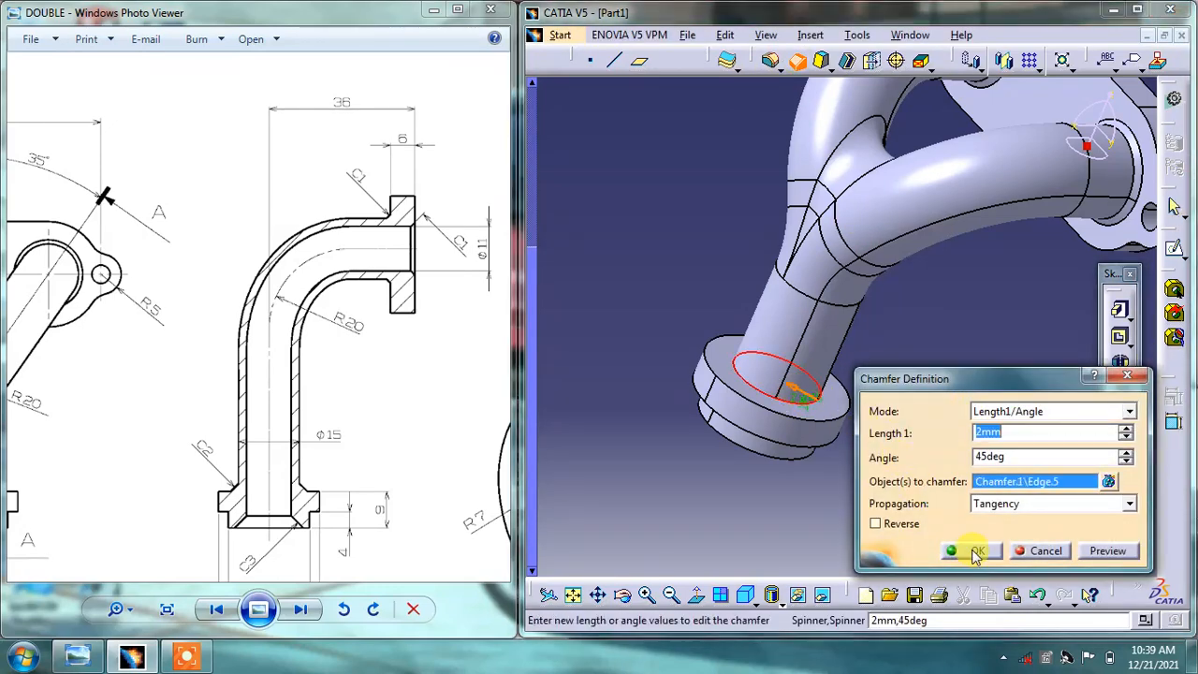
pyautogui.click(970, 550)
# - Chamfer the inner bore edge at the bottom end of the main pipe by 3 mm at 45 degrees
pyautogui.moveTo(870, 530); pyautogui.dragTo(795, 145, button='middle')
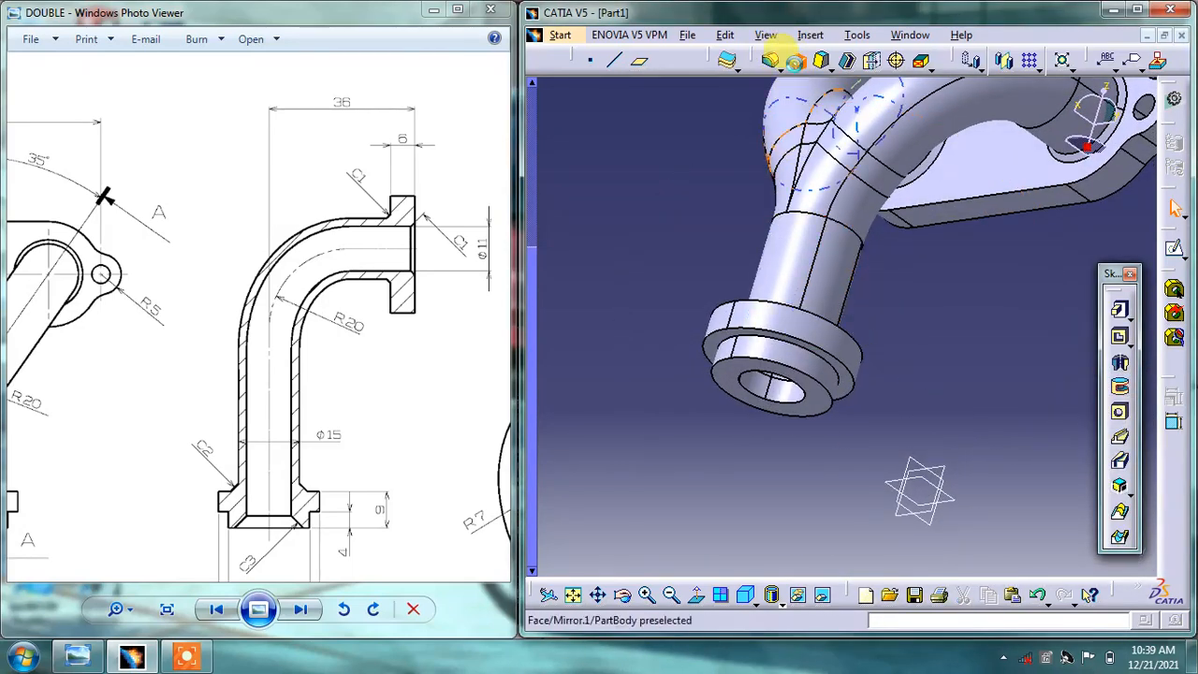
pyautogui.click(794, 60)
pyautogui.click(768, 352)
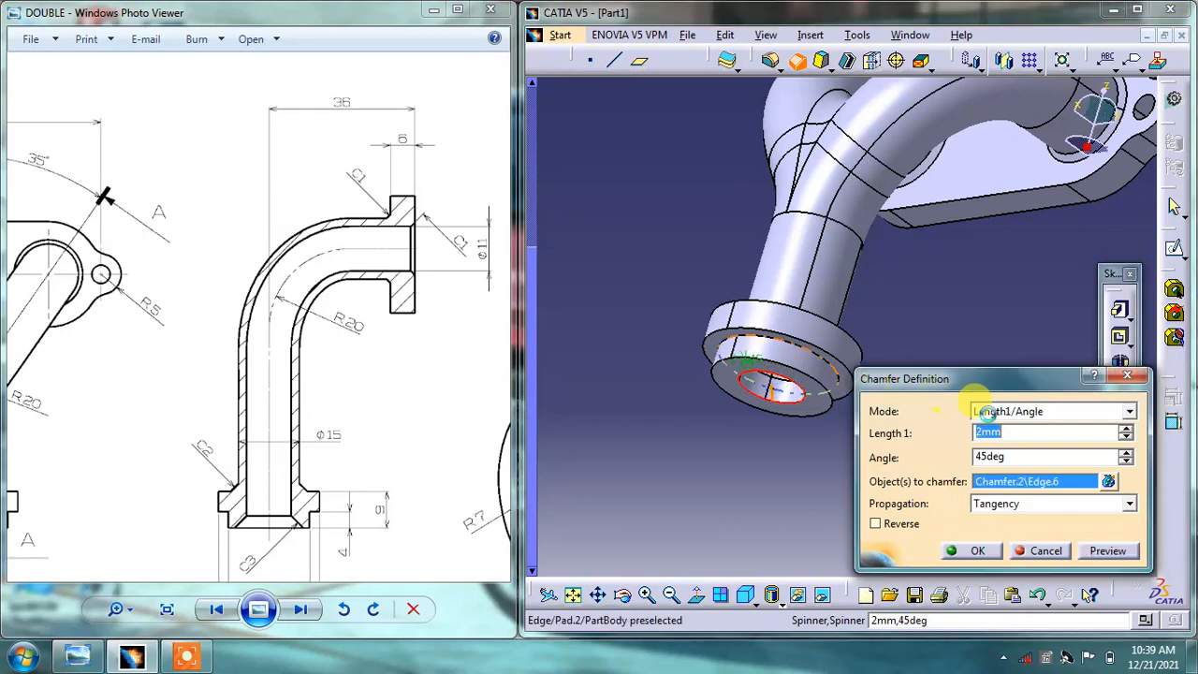
pyautogui.write('3')
pyautogui.press('Return')
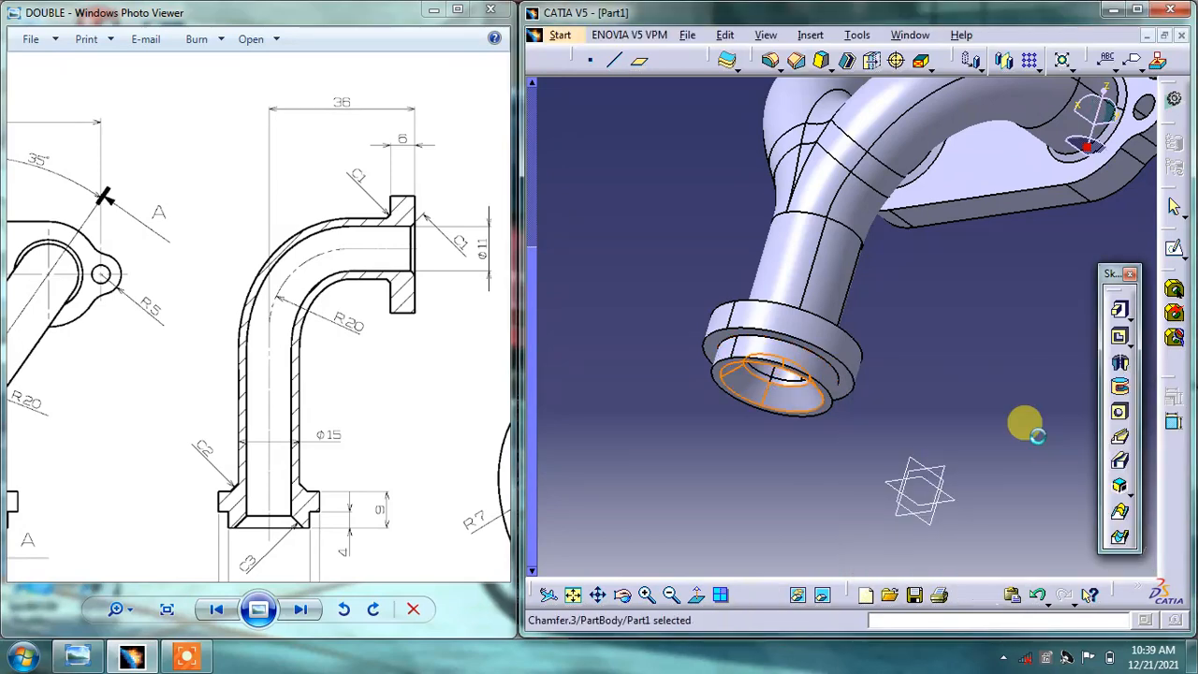
# - Compare the finished manifold with the front and section views of the reference drawing
pyautogui.moveTo(756, 259); pyautogui.dragTo(768, 220, button='middle')
pyautogui.moveTo(521, 365)
pyautogui.mouseDown()
pyautogui.moveTo(396, 369)
pyautogui.moveTo(538, 337)
pyautogui.mouseUp()
pyautogui.moveTo(403, 327)
pyautogui.mouseDown()
pyautogui.moveTo(174, 260)
pyautogui.moveTo(161, 266)
pyautogui.mouseUp()
pyautogui.moveTo(271, 417); pyautogui.dragTo(268, 388)
pyautogui.moveTo(701, 327); pyautogui.dragTo(773, 344, button='middle')
pyautogui.moveTo(374, 225)
pyautogui.mouseDown()
pyautogui.moveTo(176, 366)
pyautogui.moveTo(190, 408)
pyautogui.mouseUp()
pyautogui.moveTo(136, 302)
pyautogui.mouseDown()
pyautogui.moveTo(193, 315)
pyautogui.moveTo(393, 286)
pyautogui.moveTo(292, 187)
pyautogui.mouseUp()
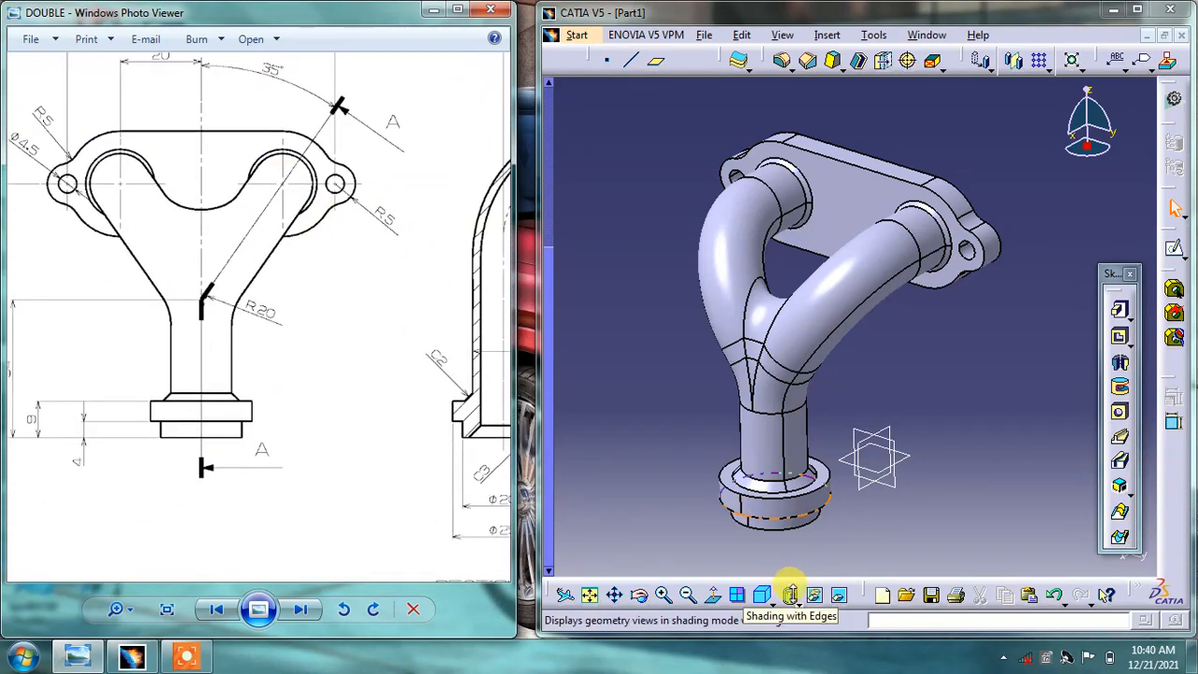
# - Display the manifold as shading with edges without smooth edges
pyautogui.click(788, 596)
pyautogui.click(810, 549)
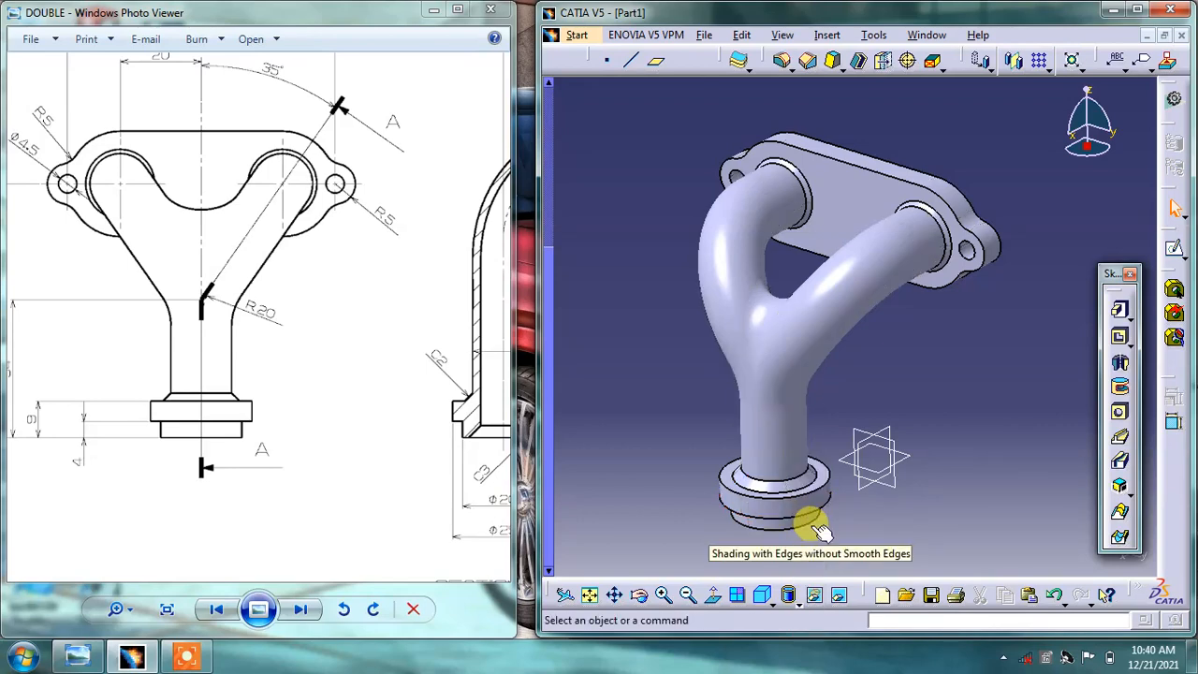
pyautogui.moveTo(915, 420)
pyautogui.mouseDown(button='middle')
pyautogui.moveTo(854, 380)
pyautogui.moveTo(758, 347)
pyautogui.moveTo(920, 340)
pyautogui.moveTo(571, 342)
pyautogui.moveTo(733, 337)
pyautogui.moveTo(570, 331)
pyautogui.moveTo(995, 297)
pyautogui.moveTo(708, 200)
pyautogui.moveTo(795, 235)
pyautogui.moveTo(904, 313)
pyautogui.moveTo(1000, 316)
pyautogui.moveTo(743, 262)
pyautogui.moveTo(789, 377)
pyautogui.moveTo(955, 302)
pyautogui.moveTo(701, 221)
pyautogui.moveTo(702, 240)
pyautogui.moveTo(789, 355)
pyautogui.moveTo(918, 327)
pyautogui.moveTo(719, 284)
pyautogui.moveTo(659, 321)
pyautogui.moveTo(796, 259)
pyautogui.moveTo(781, 268)
pyautogui.moveTo(943, 482)
pyautogui.mouseUp(button='middle')
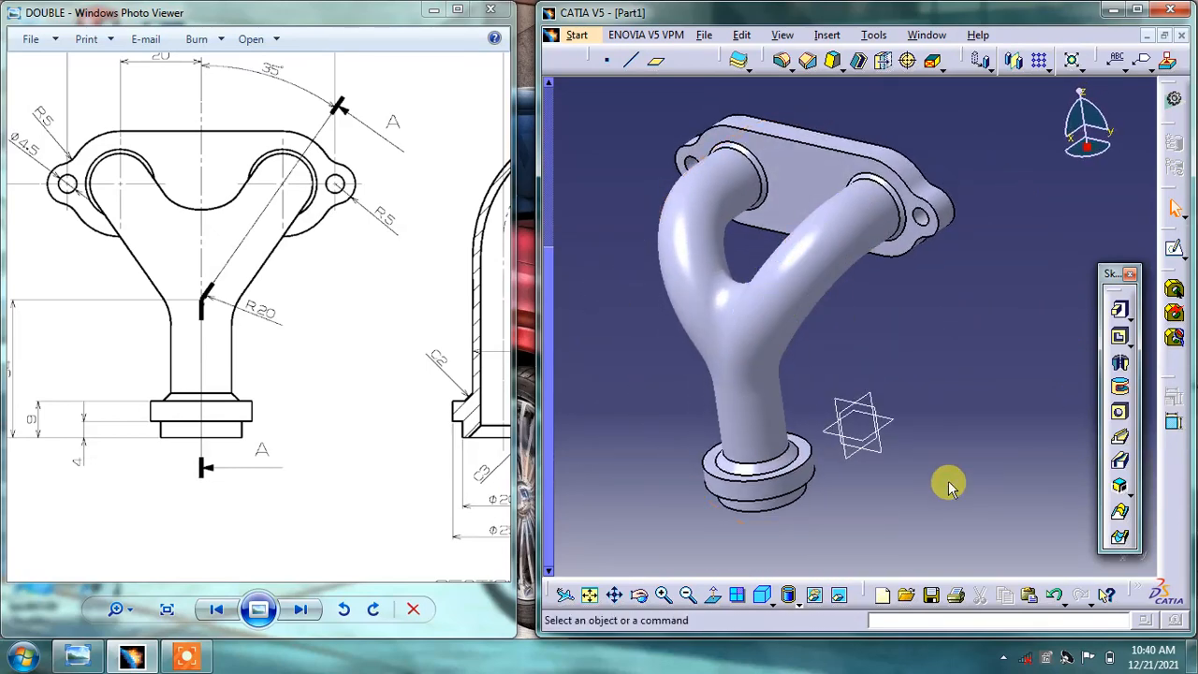
# - Change the manifold's display to shading with material
pyautogui.moveTo(530, 351); pyautogui.dragTo(522, 352)
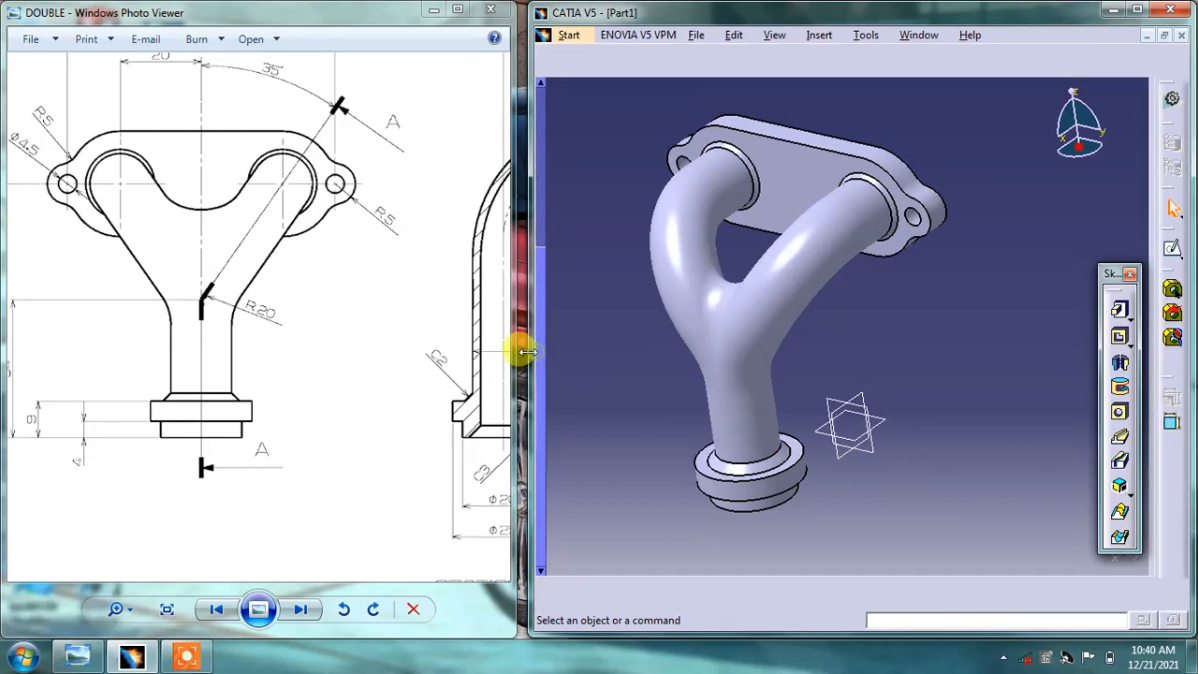
pyautogui.click(791, 597)
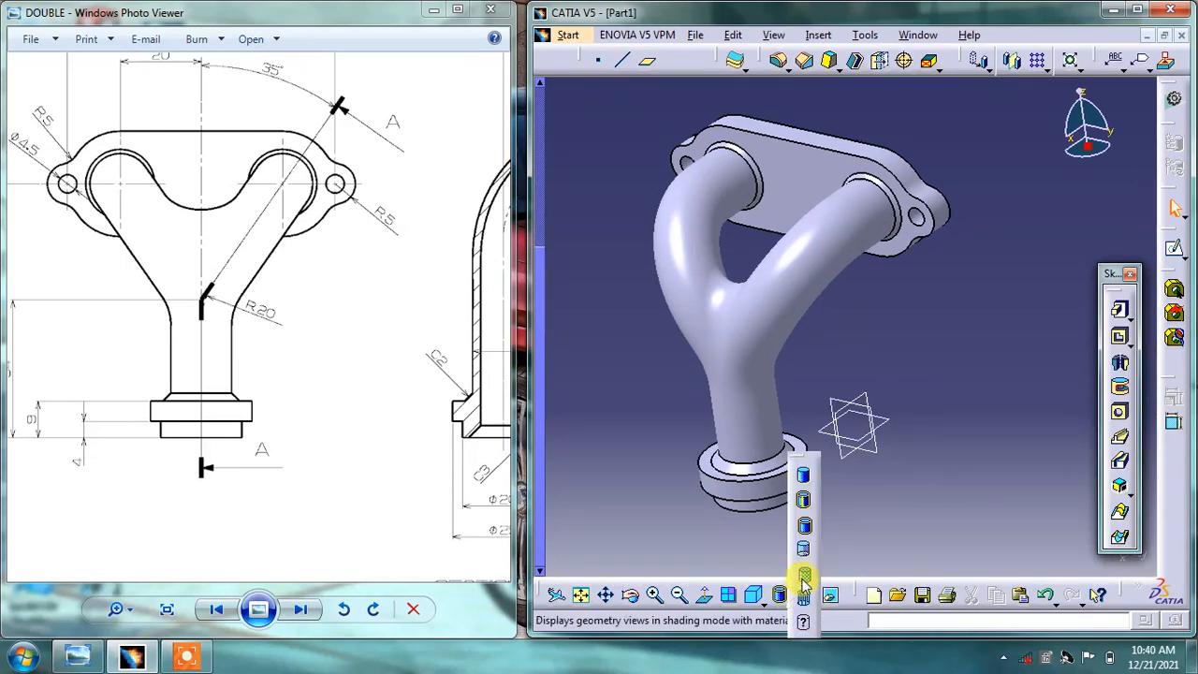
pyautogui.click(803, 582)
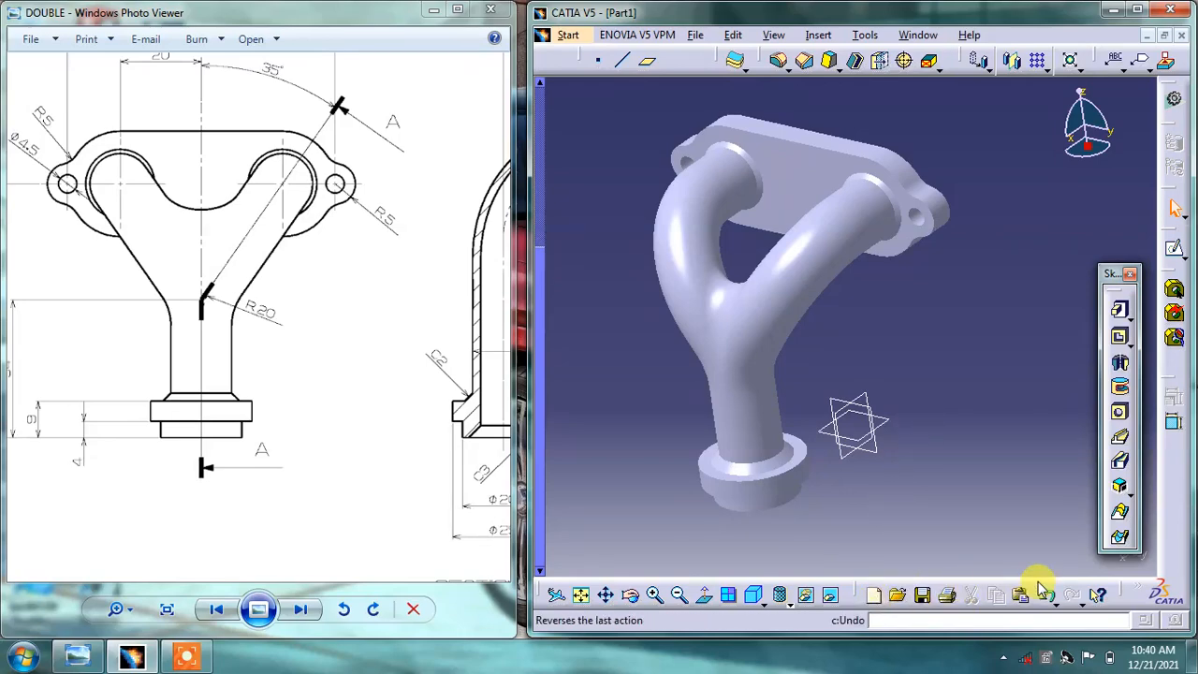
# - Apply the Titanium material from the Metal family of the default material catalog to the manifold
pyautogui.click(1140, 10)
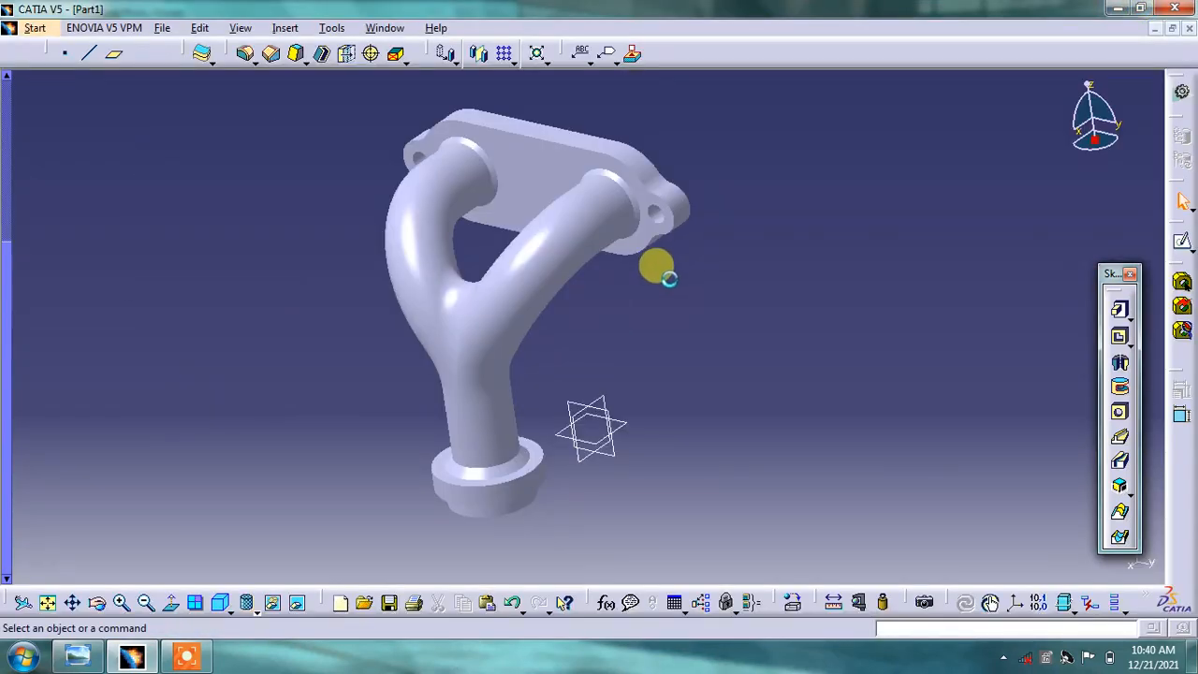
pyautogui.click(793, 603)
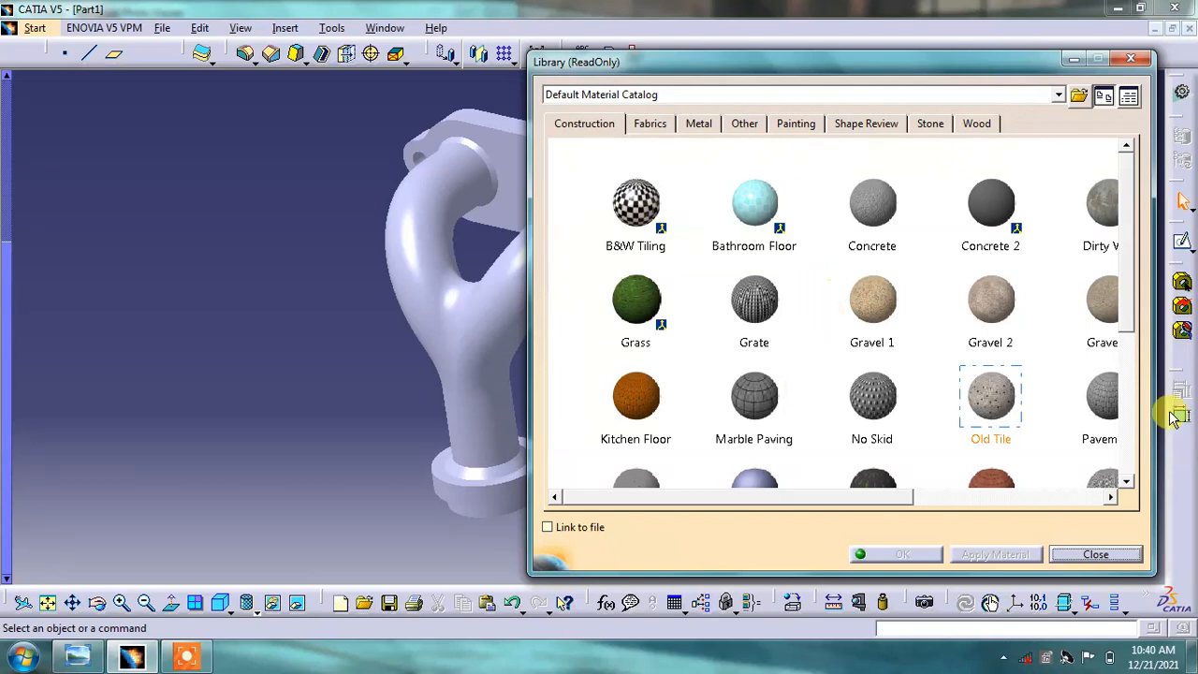
pyautogui.moveTo(1134, 318); pyautogui.dragTo(1128, 458)
pyautogui.click(648, 123)
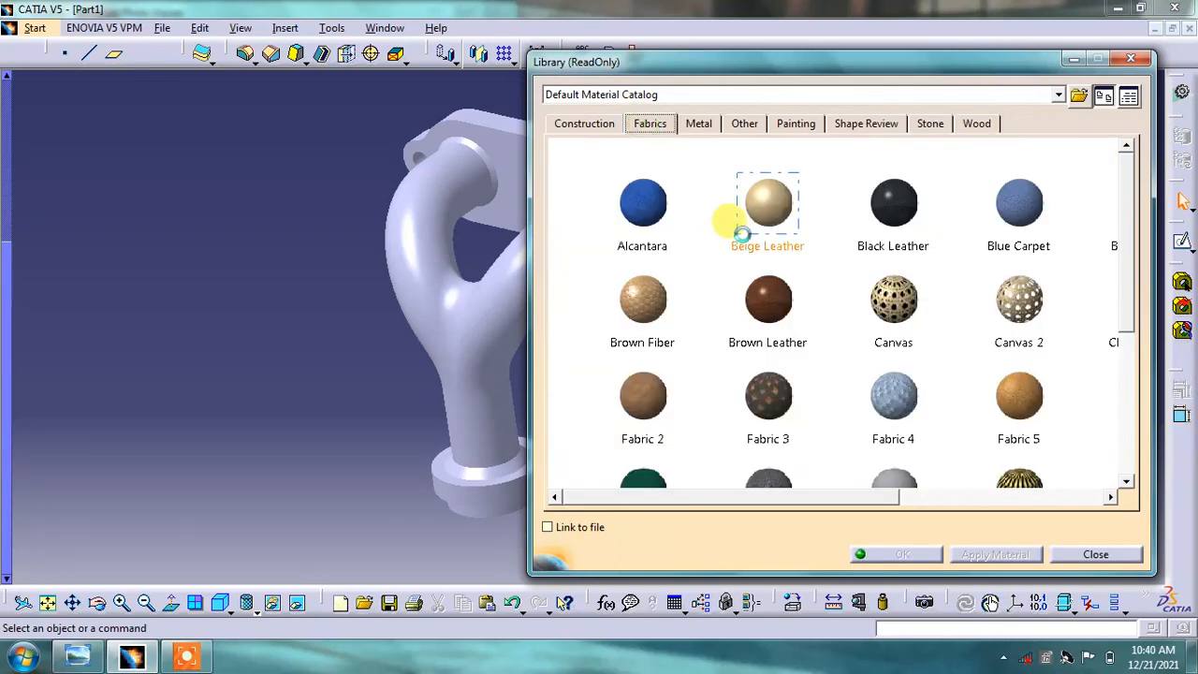
pyautogui.click(699, 128)
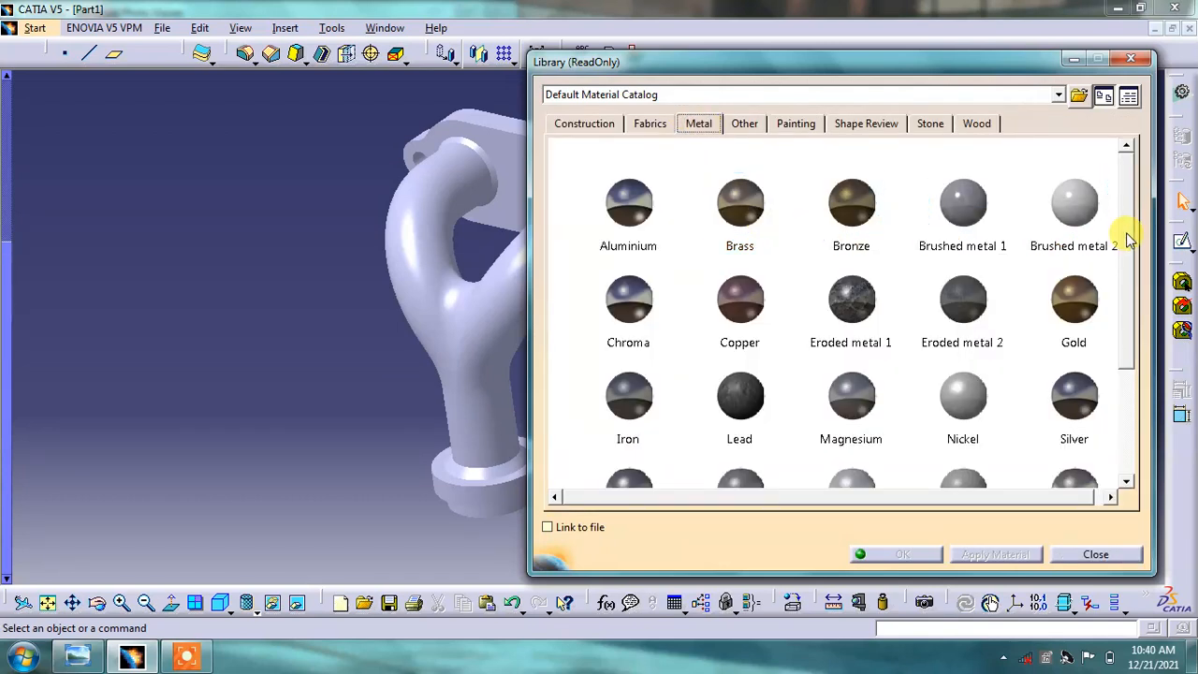
pyautogui.moveTo(1128, 239); pyautogui.dragTo(1122, 328)
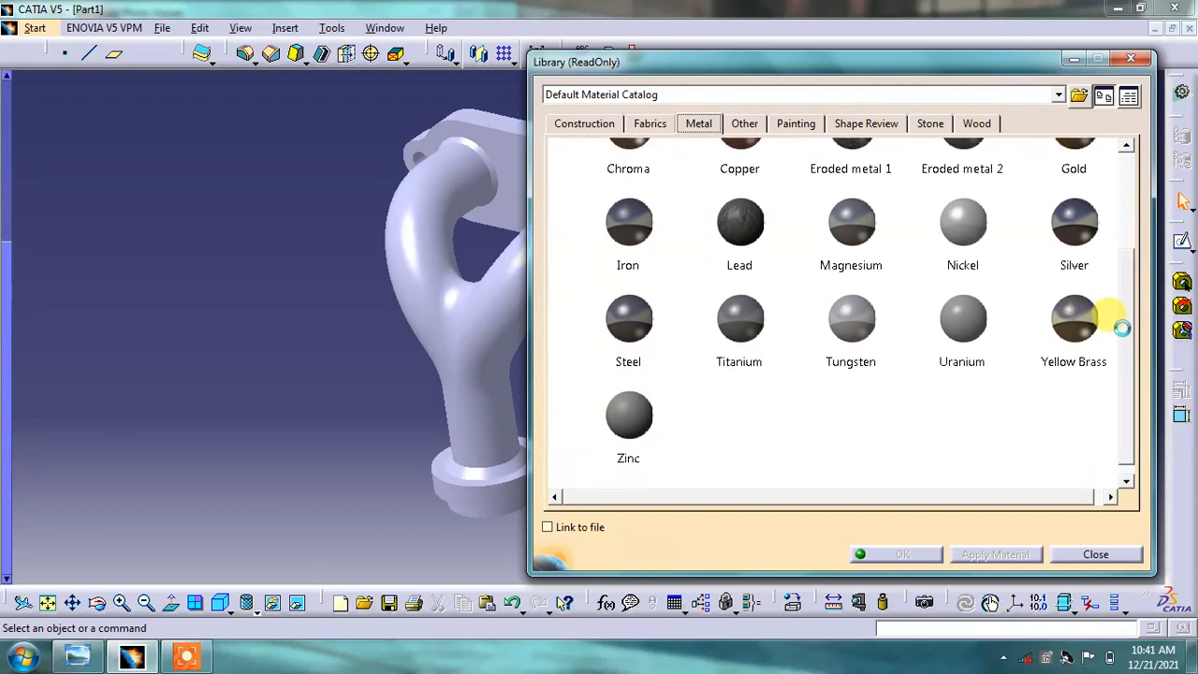
pyautogui.moveTo(766, 335); pyautogui.dragTo(455, 310)
pyautogui.click(995, 553)
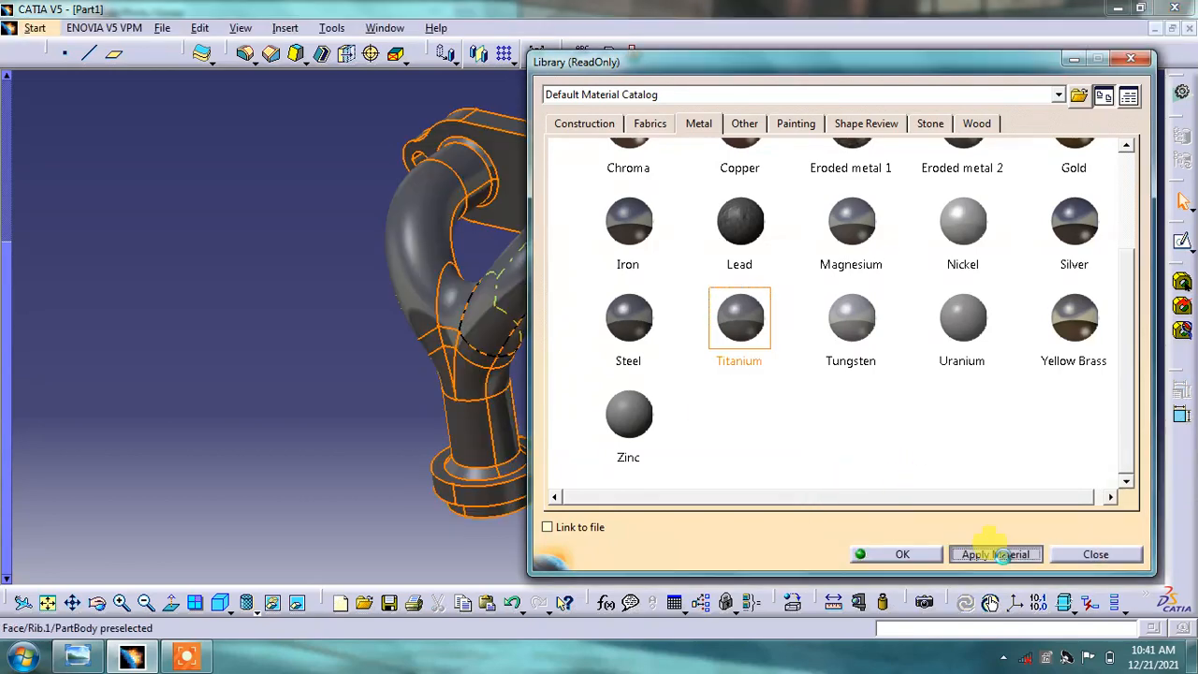
pyautogui.click(901, 554)
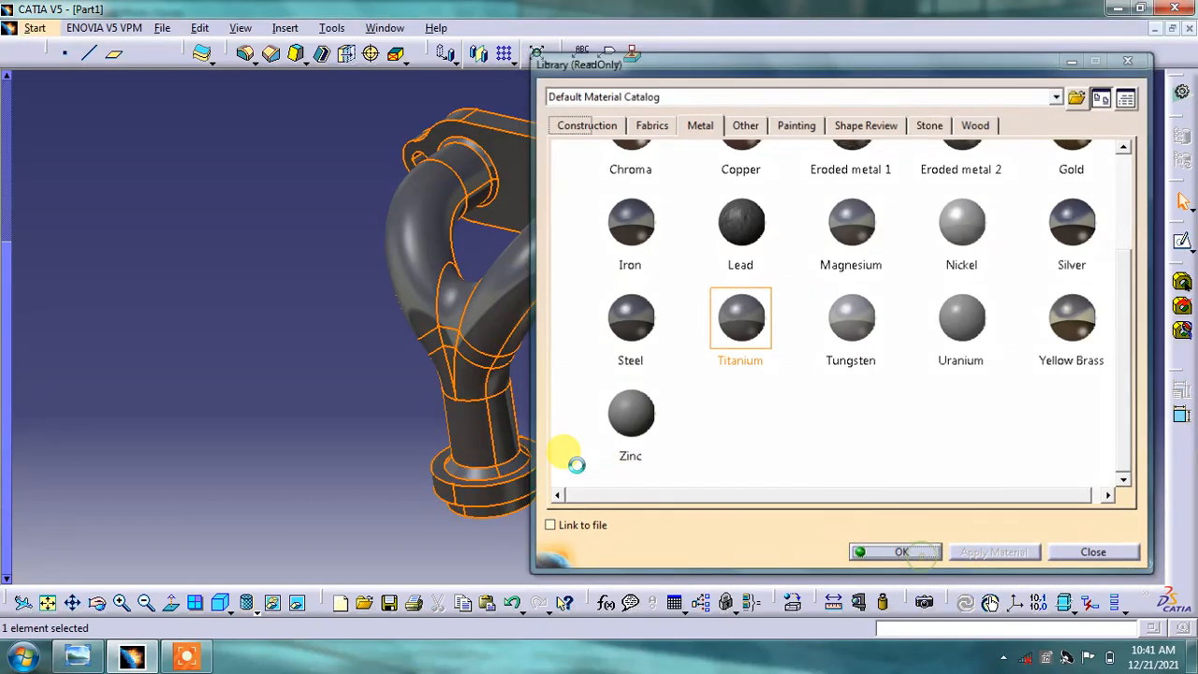
pyautogui.rightClick(568, 270)
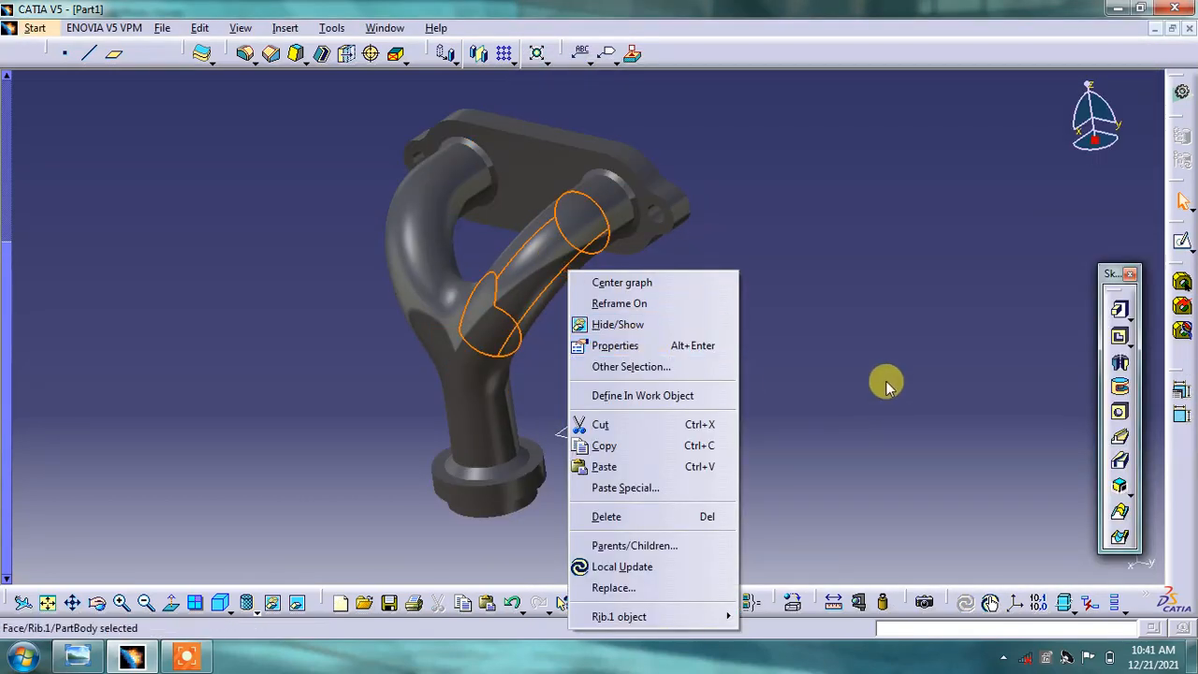
pyautogui.moveTo(848, 309); pyautogui.dragTo(777, 224, button='middle')
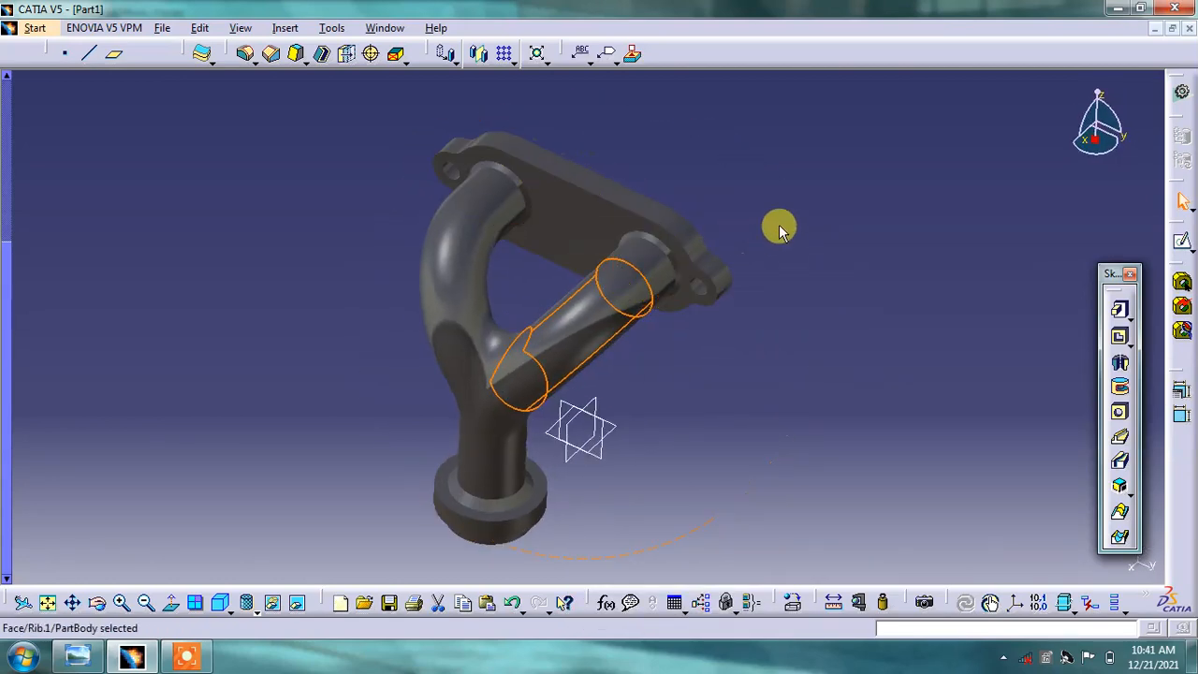
pyautogui.moveTo(664, 388); pyautogui.dragTo(578, 326, button='middle')
pyautogui.moveTo(524, 295); pyautogui.dragTo(755, 486, button='middle')
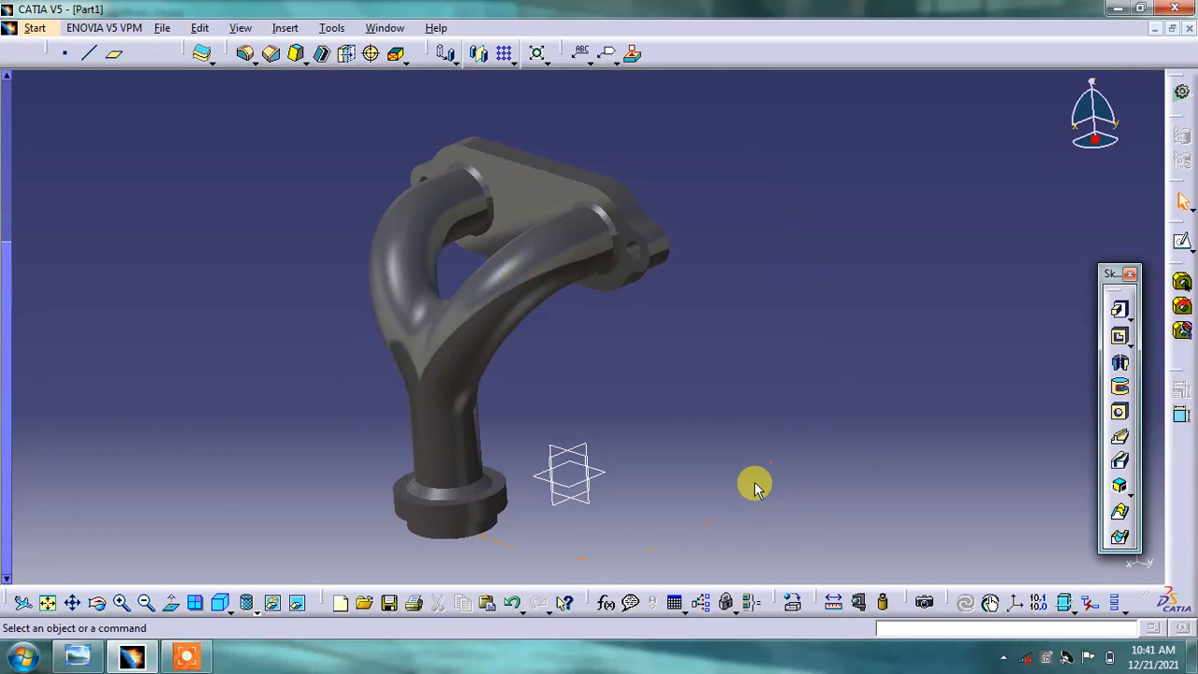
# - Browse the Other, Painting, Shape Review and Stone families of the material catalog without applying another material
pyautogui.click(802, 598)
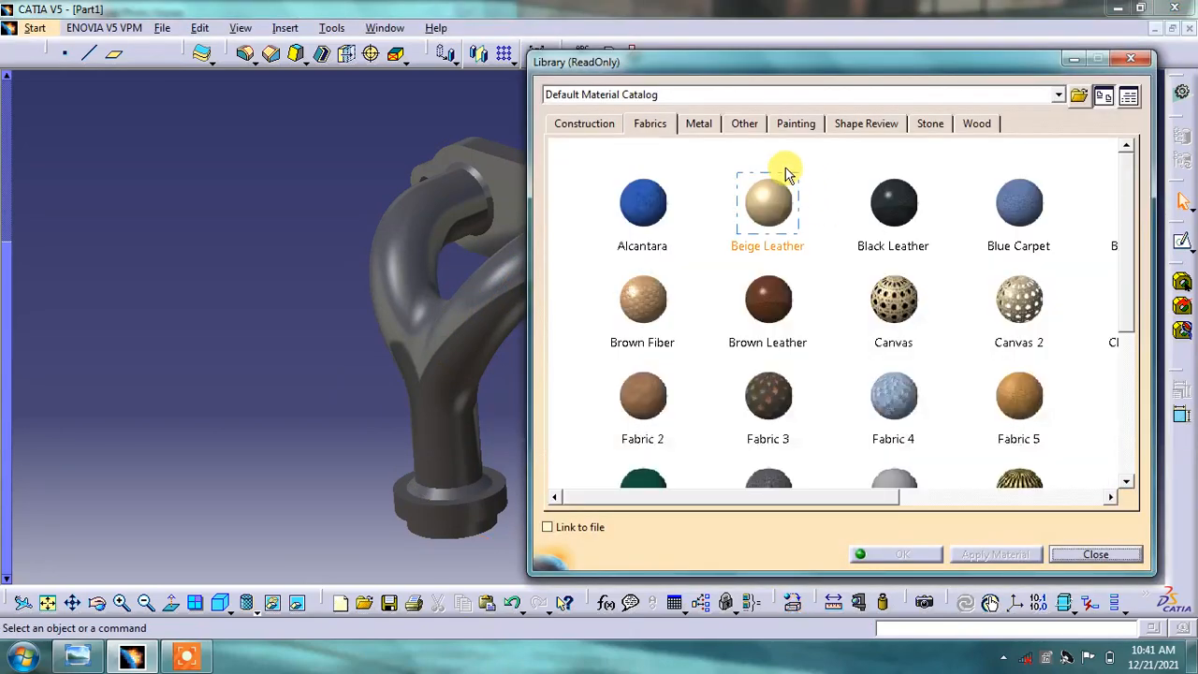
pyautogui.click(741, 128)
pyautogui.click(901, 287)
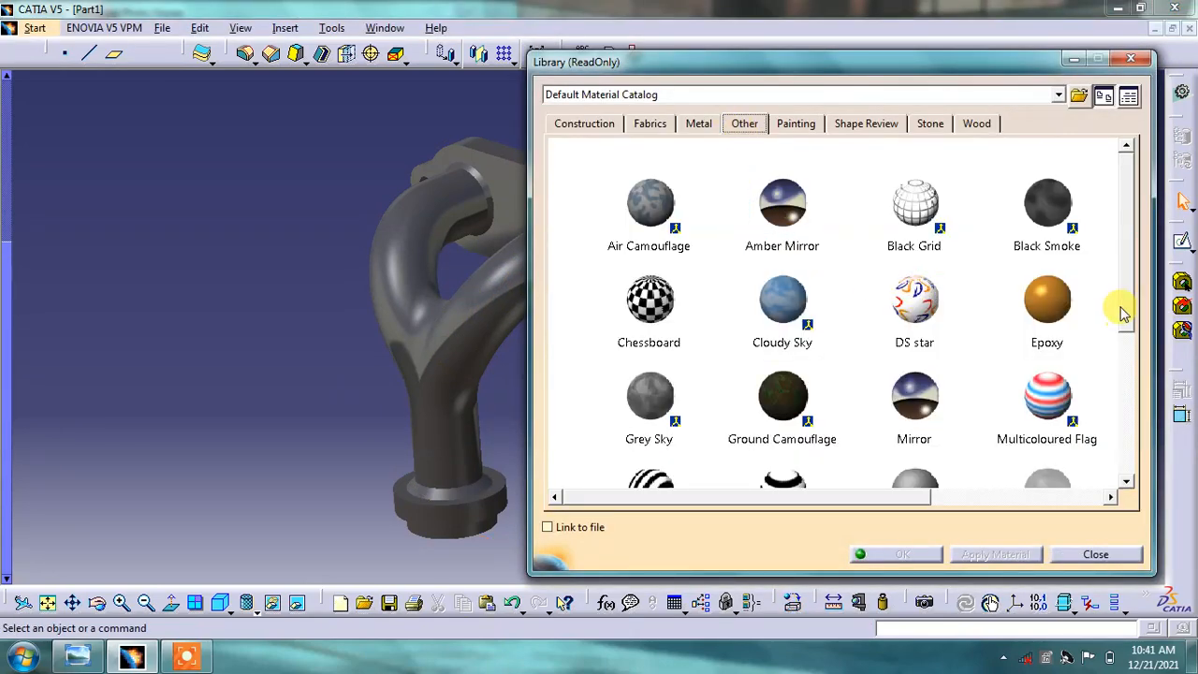
pyautogui.scroll(-5, 1119, 328)
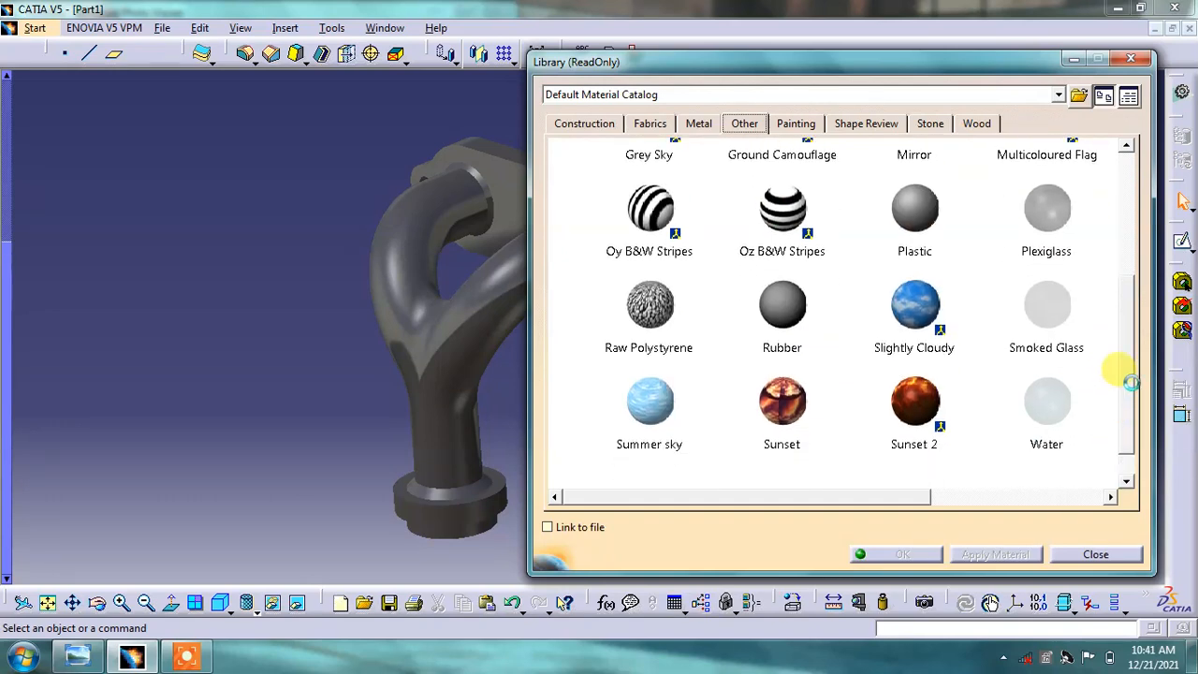
pyautogui.scroll(5, 1114, 412)
pyautogui.click(795, 122)
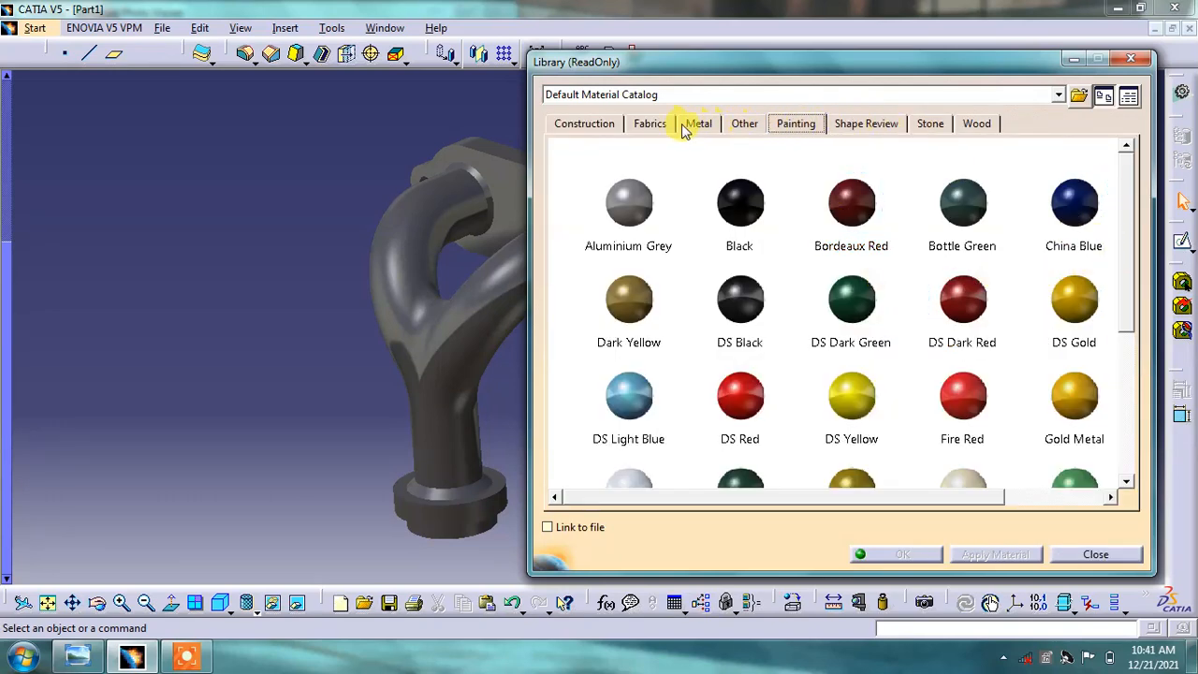
pyautogui.click(836, 128)
pyautogui.click(925, 125)
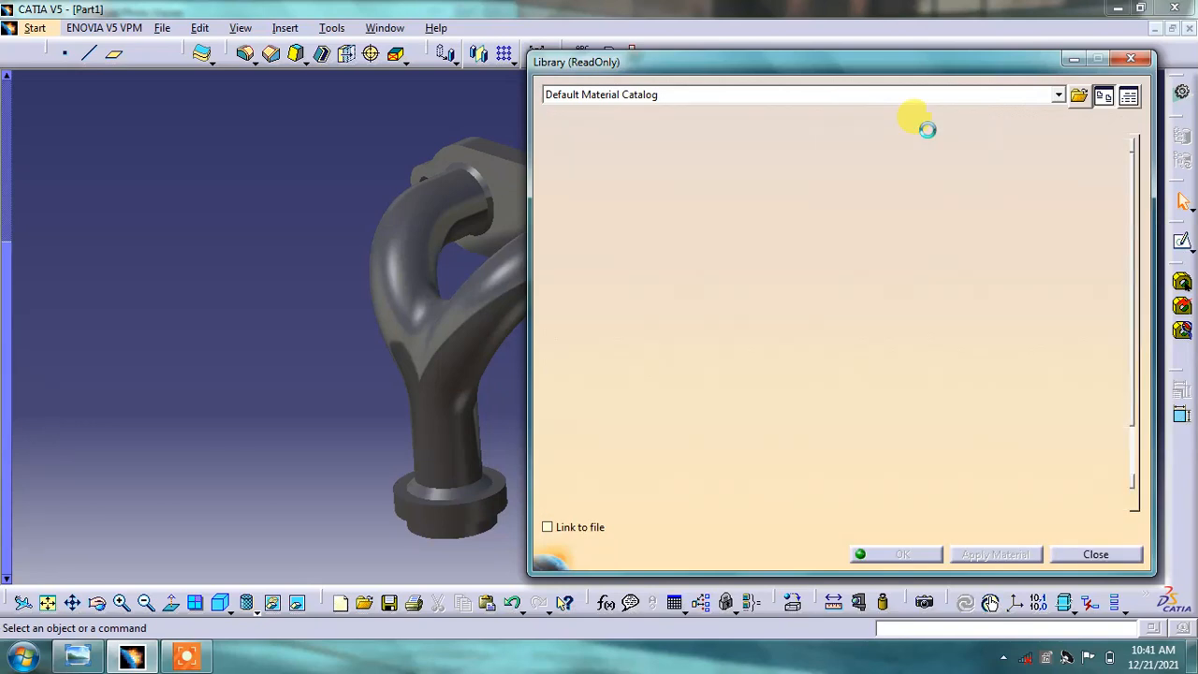
pyautogui.click(1073, 549)
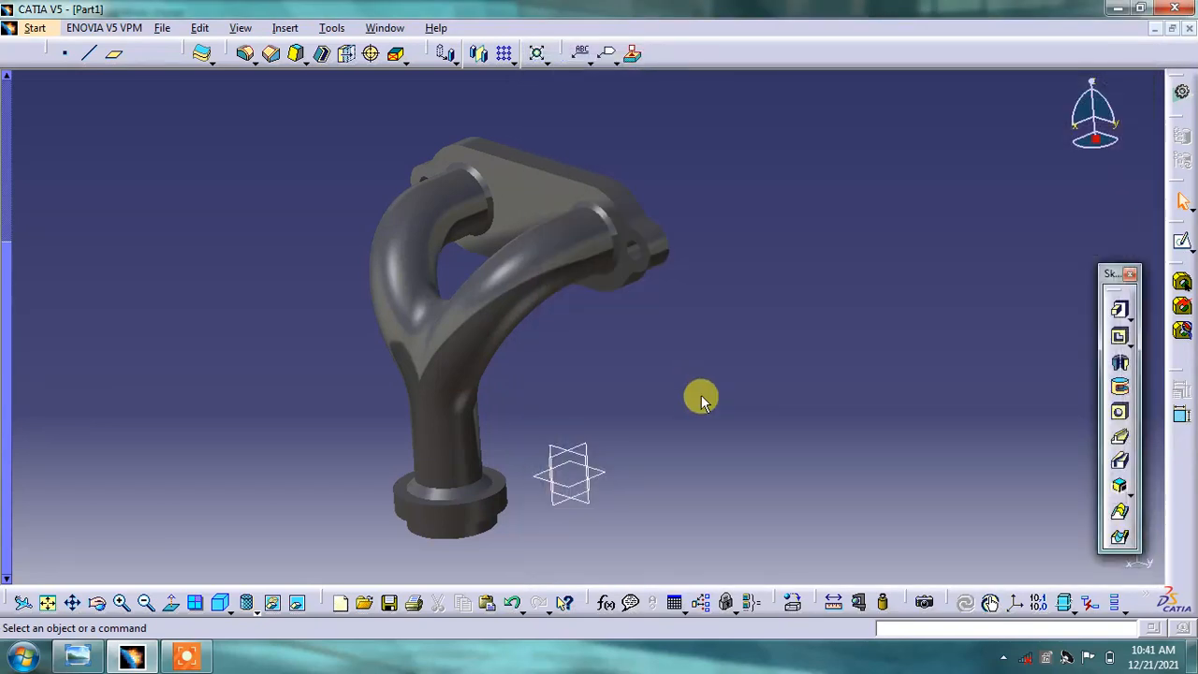
# - Compare the titanium manifold side by side with the section and isometric views of the reference drawing
pyautogui.moveTo(497, 286)
pyautogui.mouseDown(button='middle')
pyautogui.moveTo(736, 281)
pyautogui.moveTo(764, 297)
pyautogui.moveTo(724, 299)
pyautogui.mouseUp(button='middle')
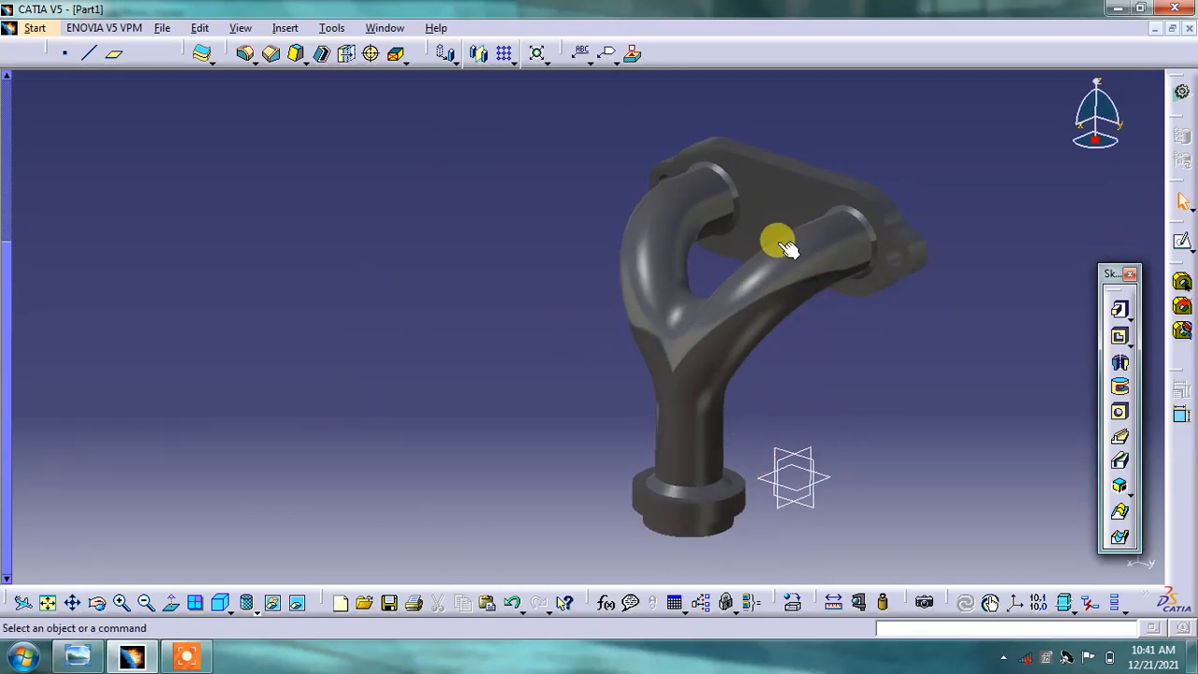
pyautogui.click(1142, 9)
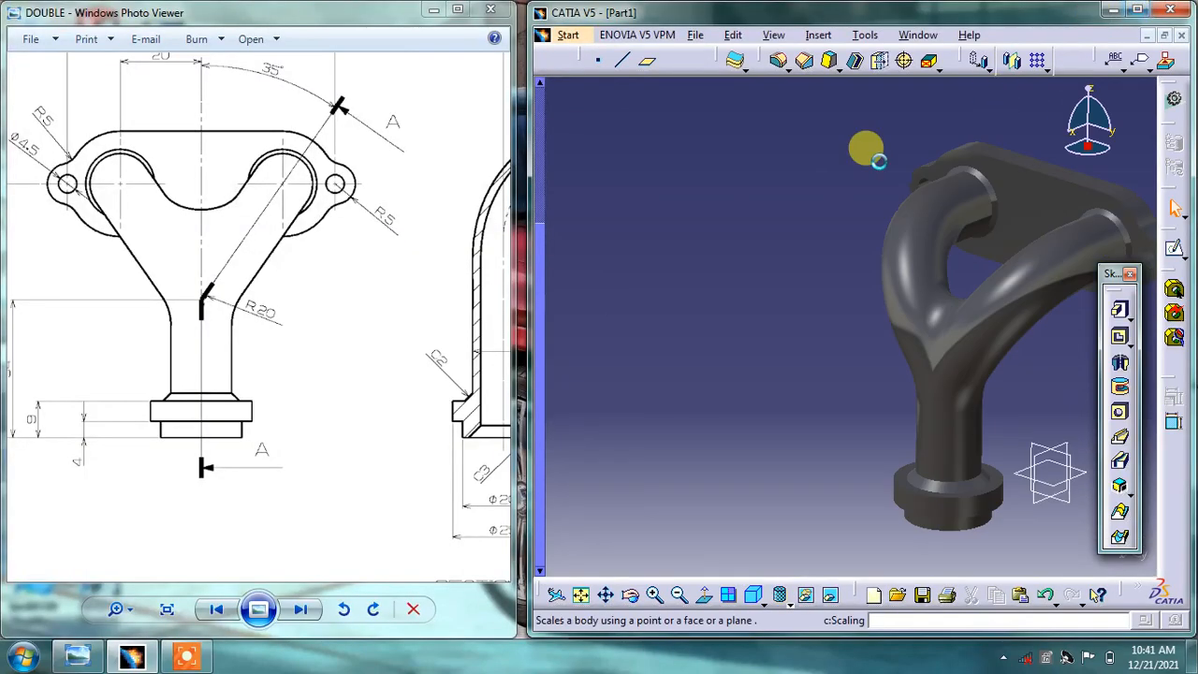
pyautogui.moveTo(870, 271); pyautogui.dragTo(594, 297, button='middle')
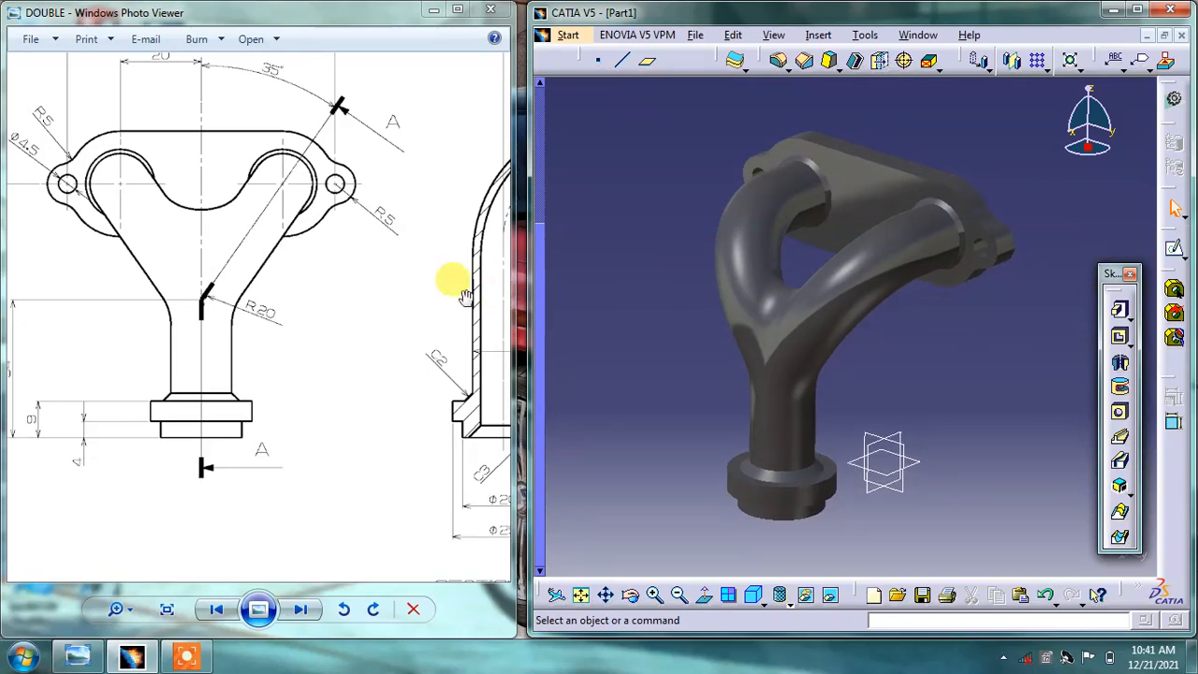
pyautogui.scroll(-4, 342, 308)
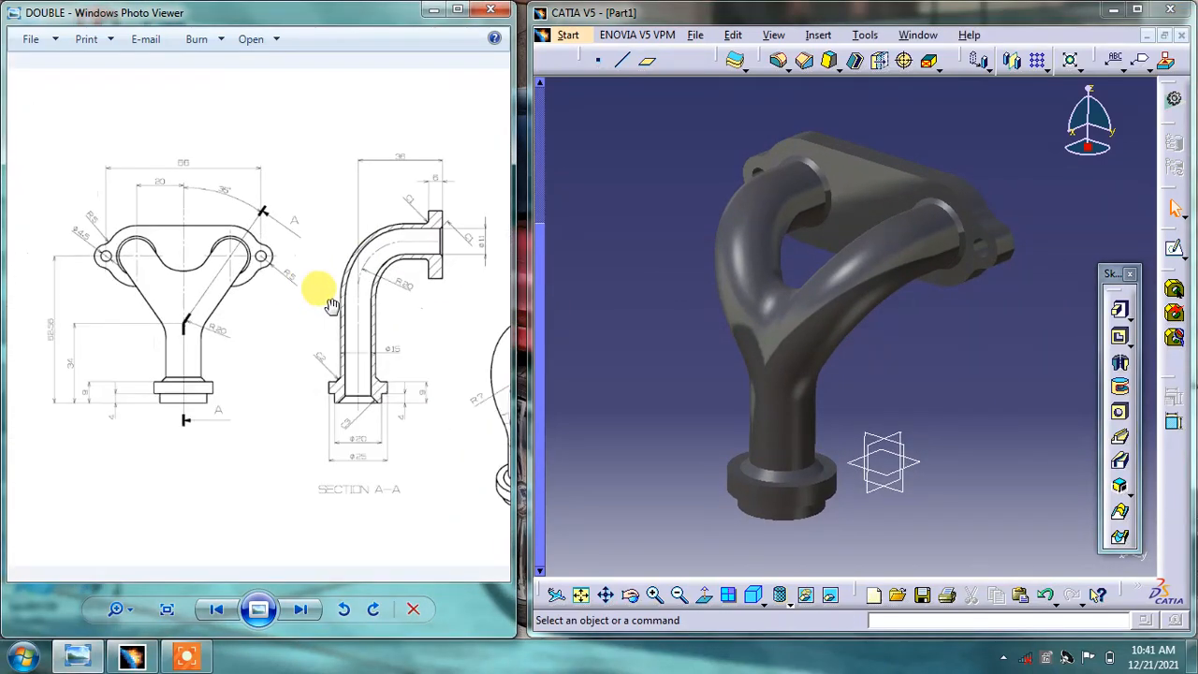
pyautogui.scroll(4, 495, 153)
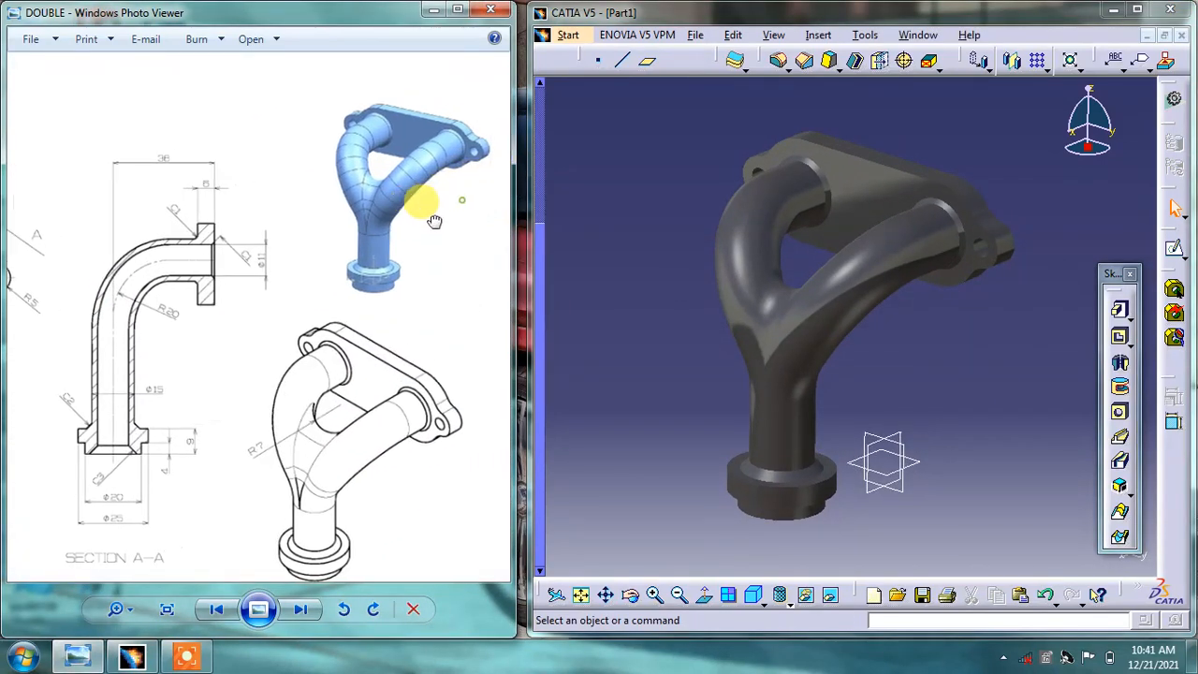
pyautogui.scroll(4, 434, 221)
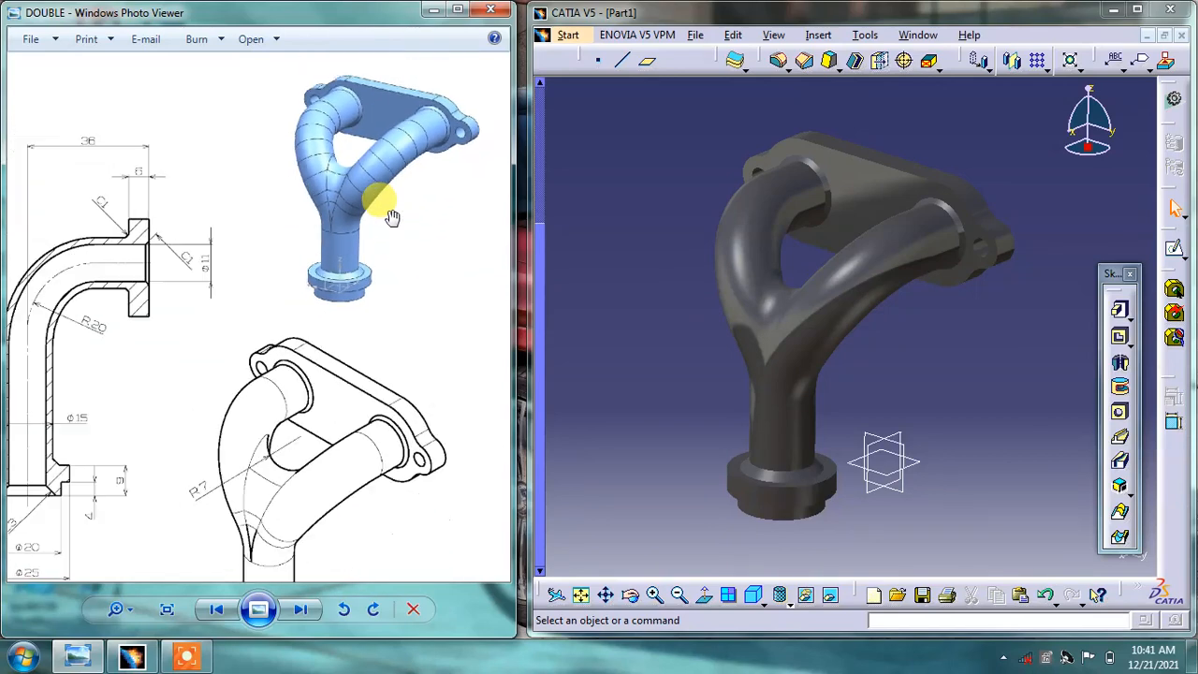
pyautogui.scroll(-2, 374, 220)
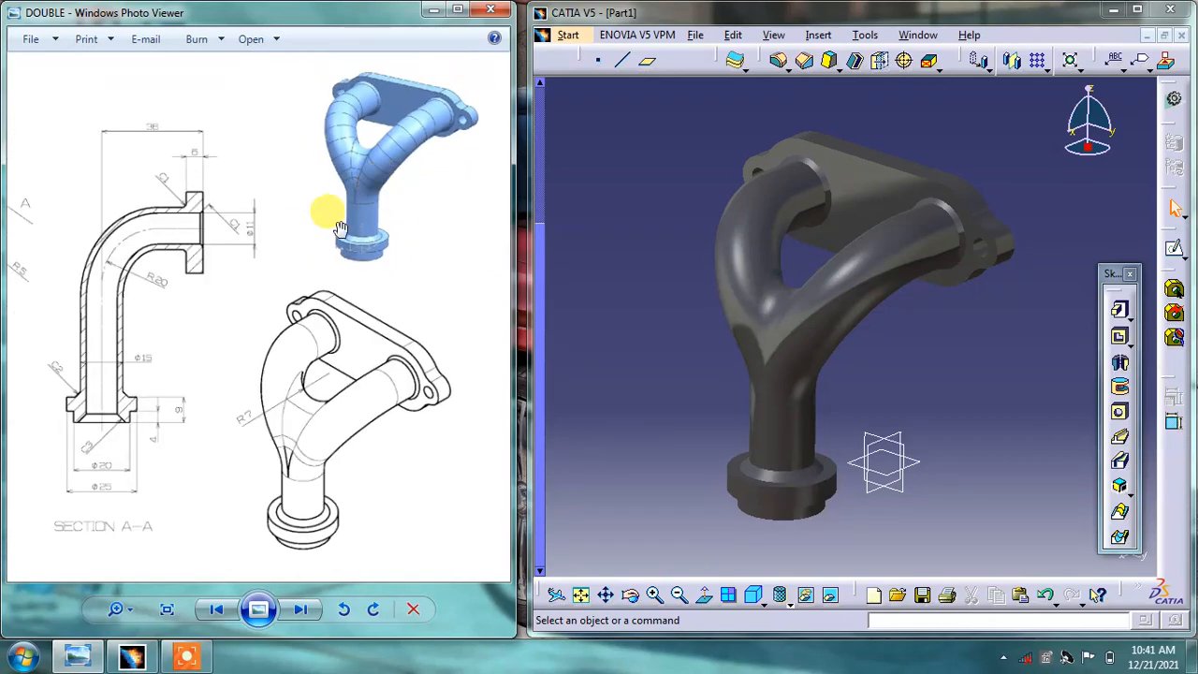
pyautogui.moveTo(341, 230); pyautogui.dragTo(335, 226)
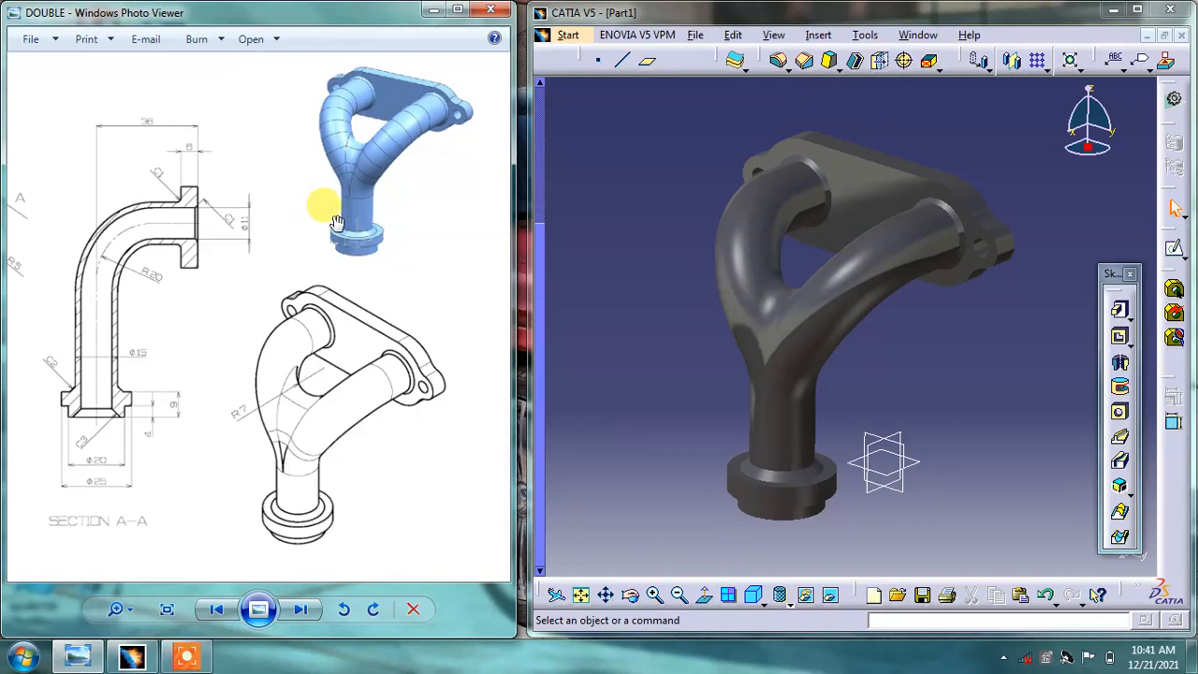